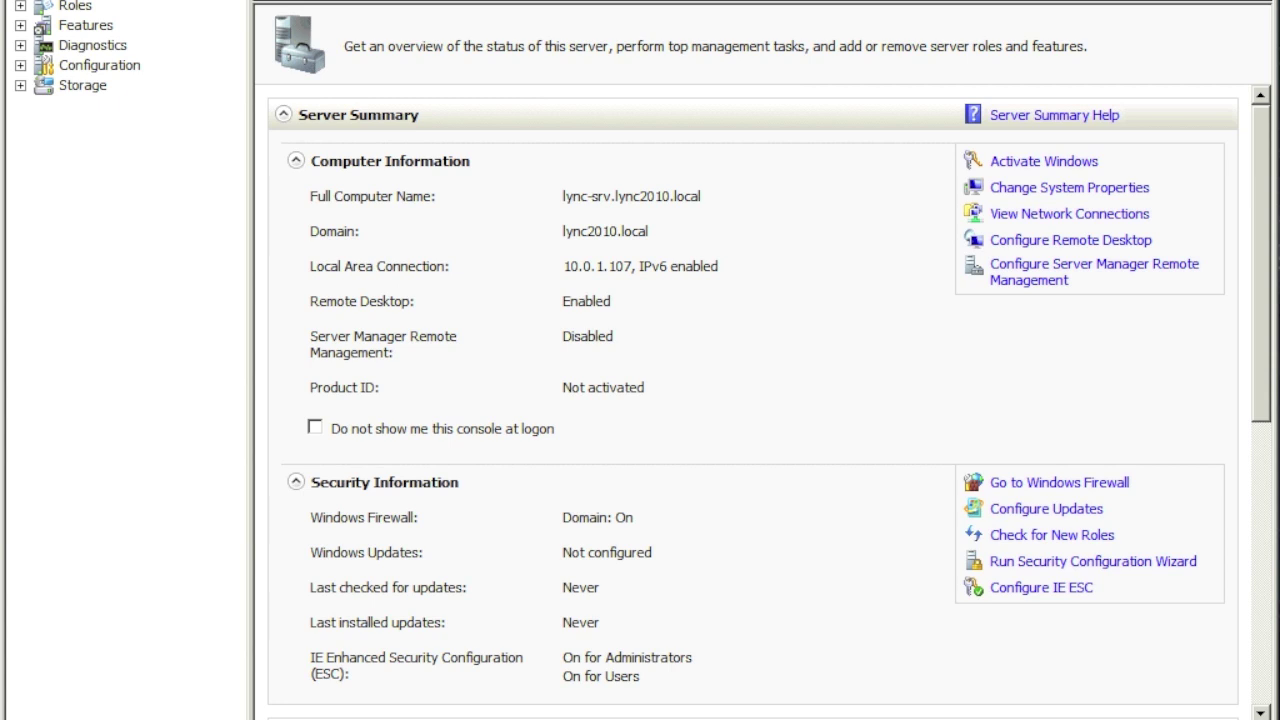
# Step: Show the Server Manager Roles overview listing 3 of 17 roles installed
pyautogui.click(72, 6)
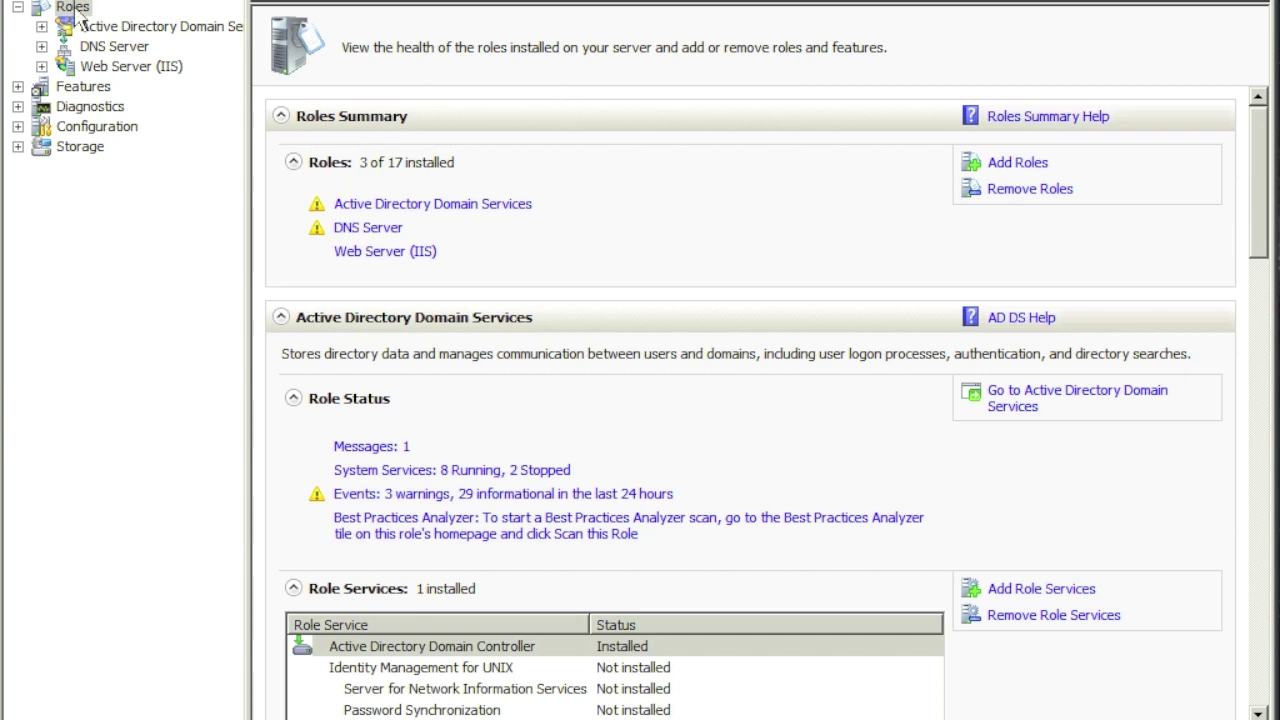
pyautogui.click(75, 8)
# Step: Select Active Directory Certificate Services with Certification Authority and CA Web Enrollment, adding the required IIS role services
pyautogui.click(1025, 165)
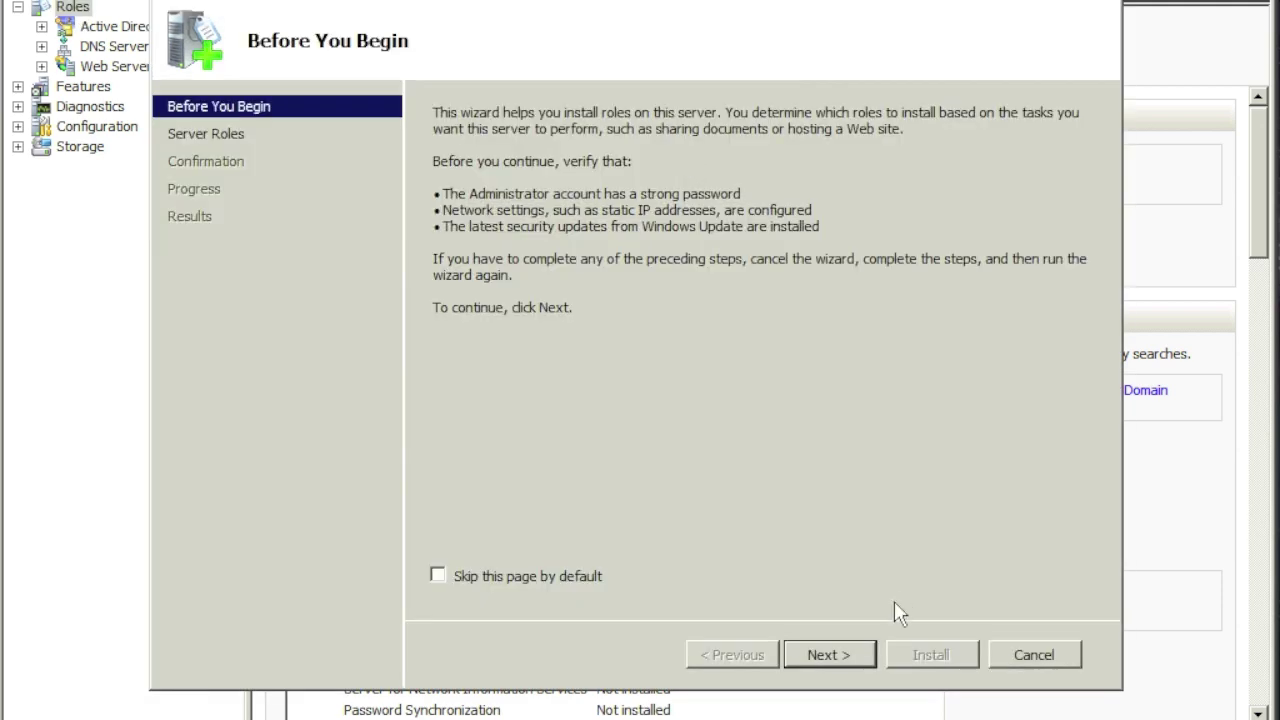
pyautogui.click(859, 656)
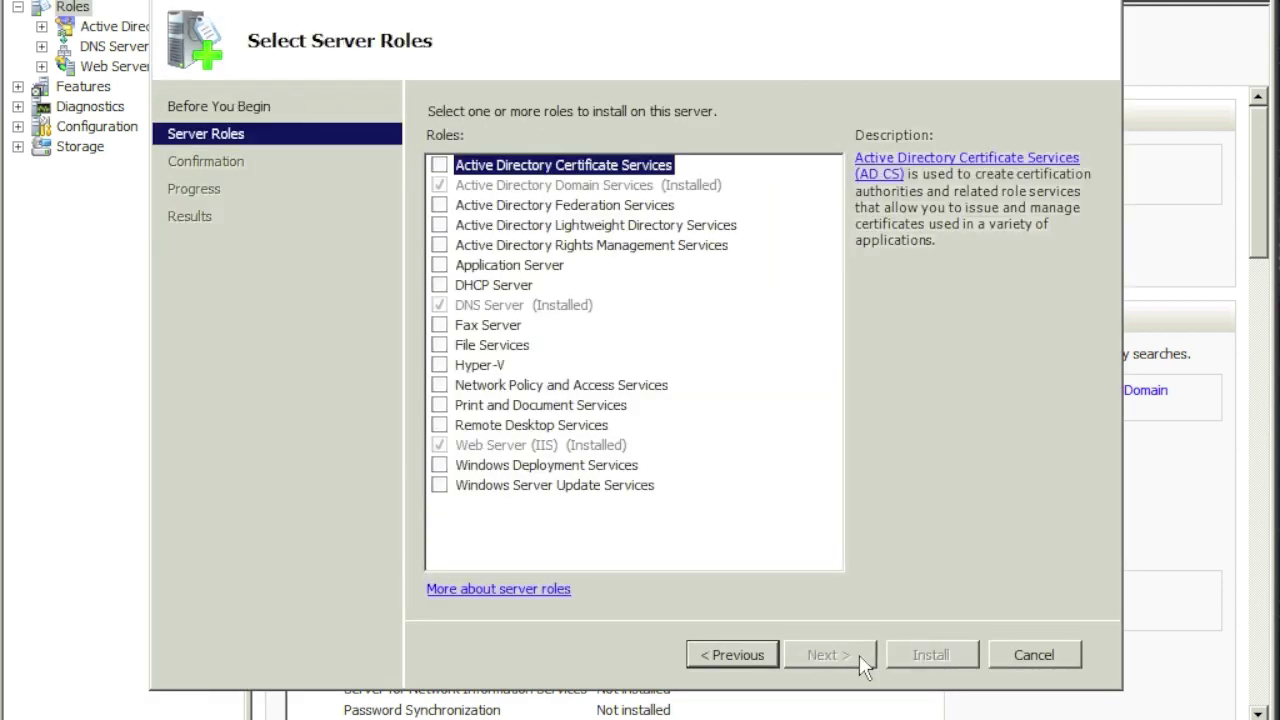
pyautogui.click(441, 166)
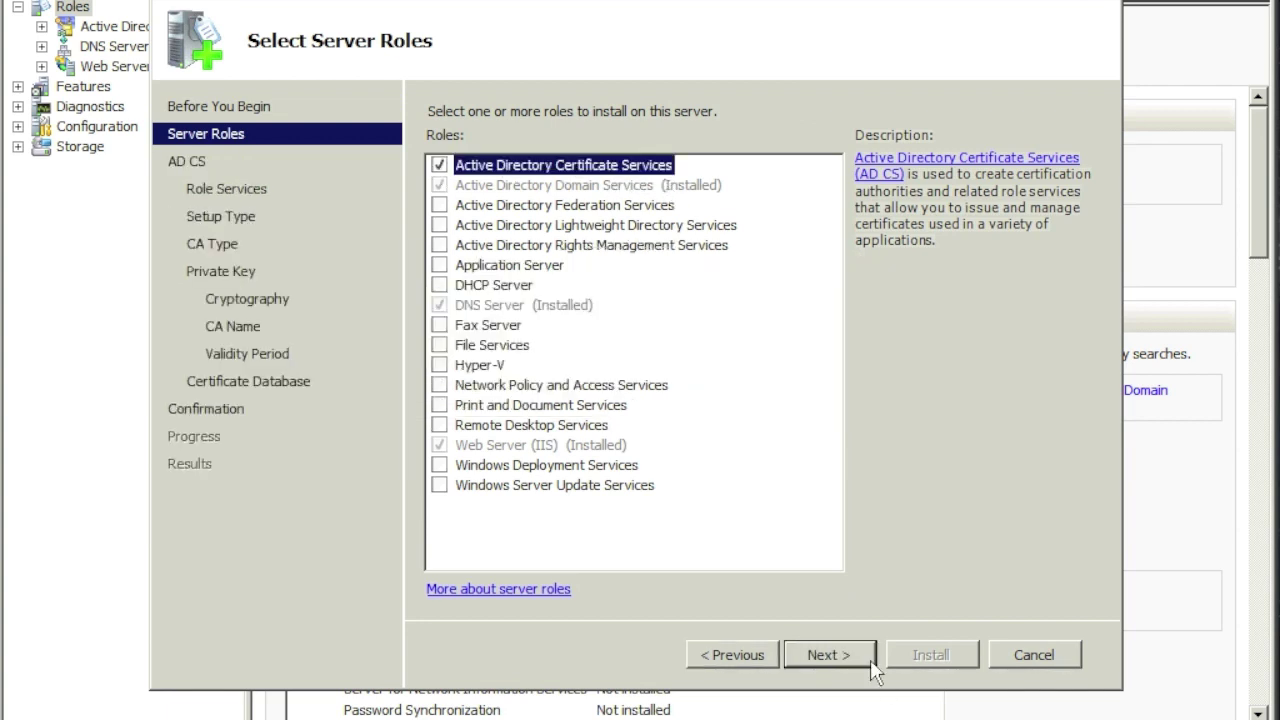
pyautogui.click(863, 657)
pyautogui.click(860, 648)
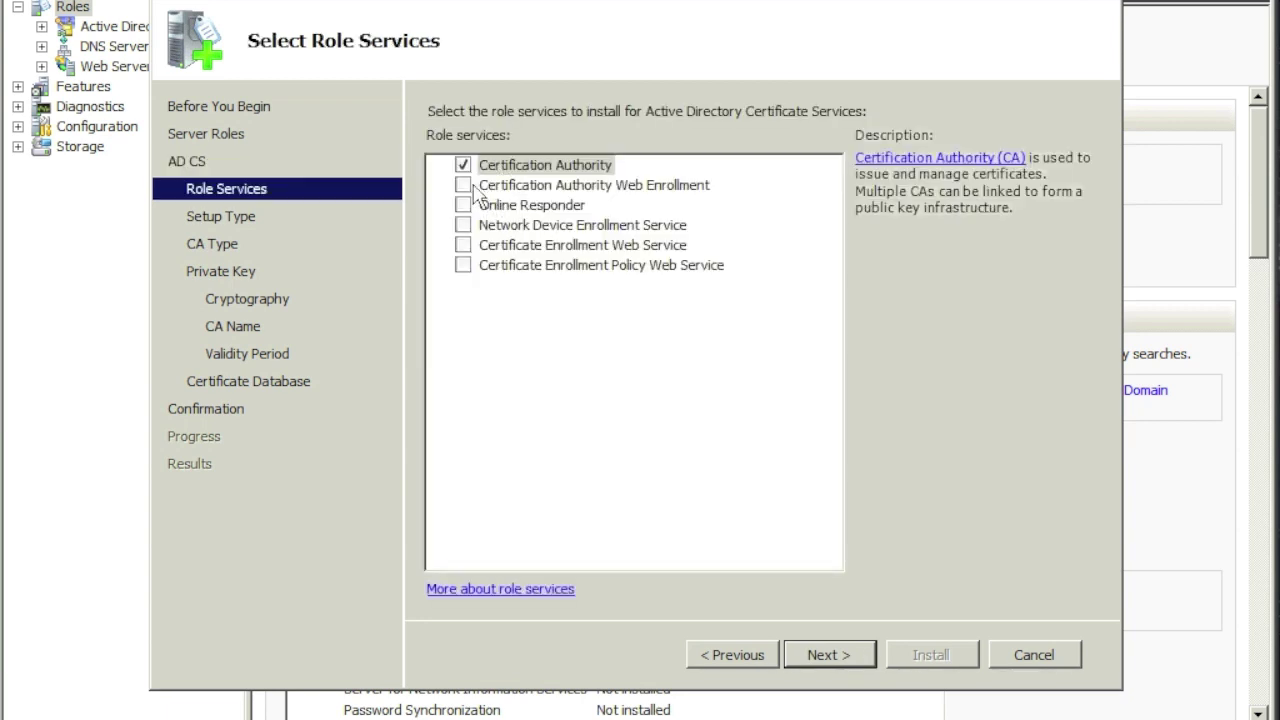
pyautogui.click(465, 186)
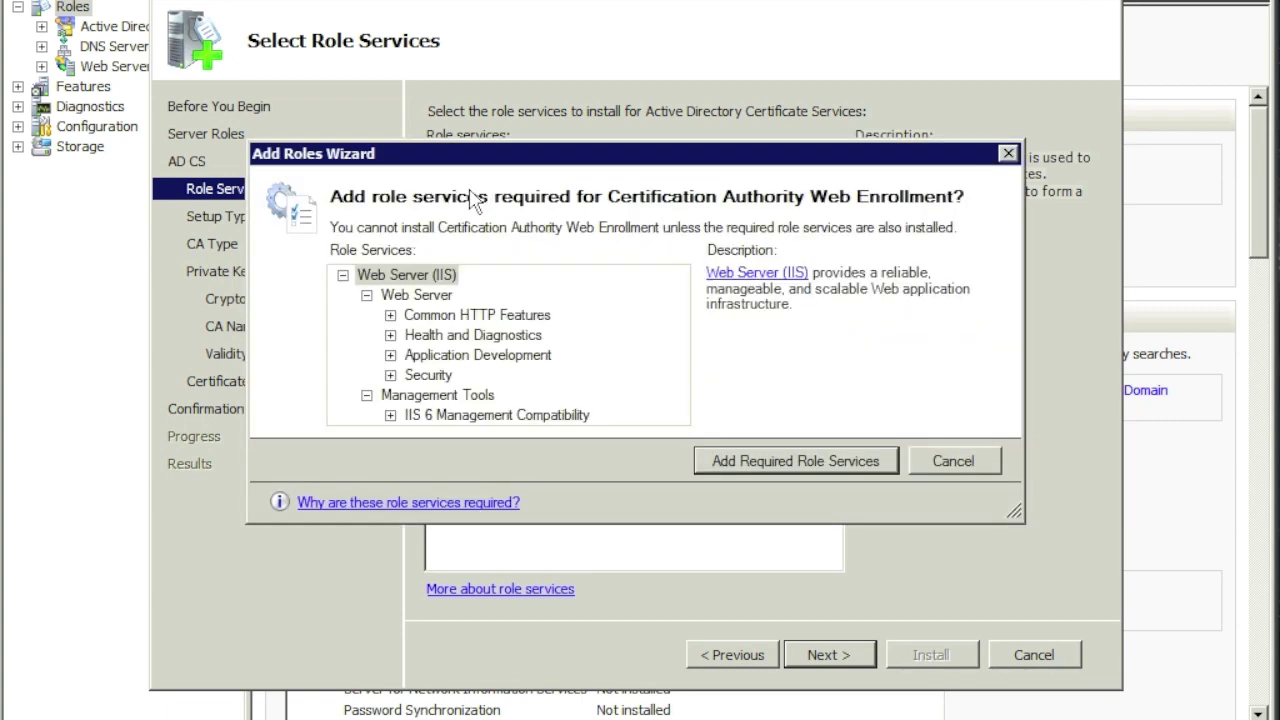
pyautogui.click(766, 474)
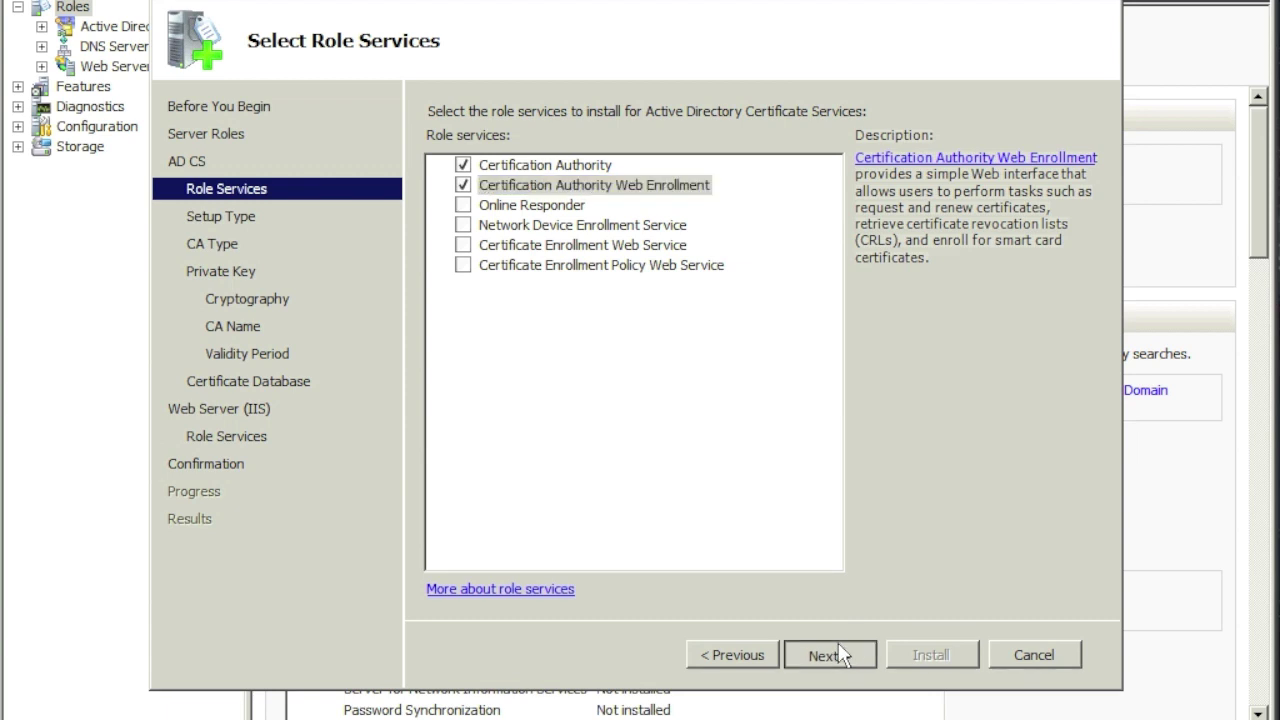
pyautogui.click(843, 654)
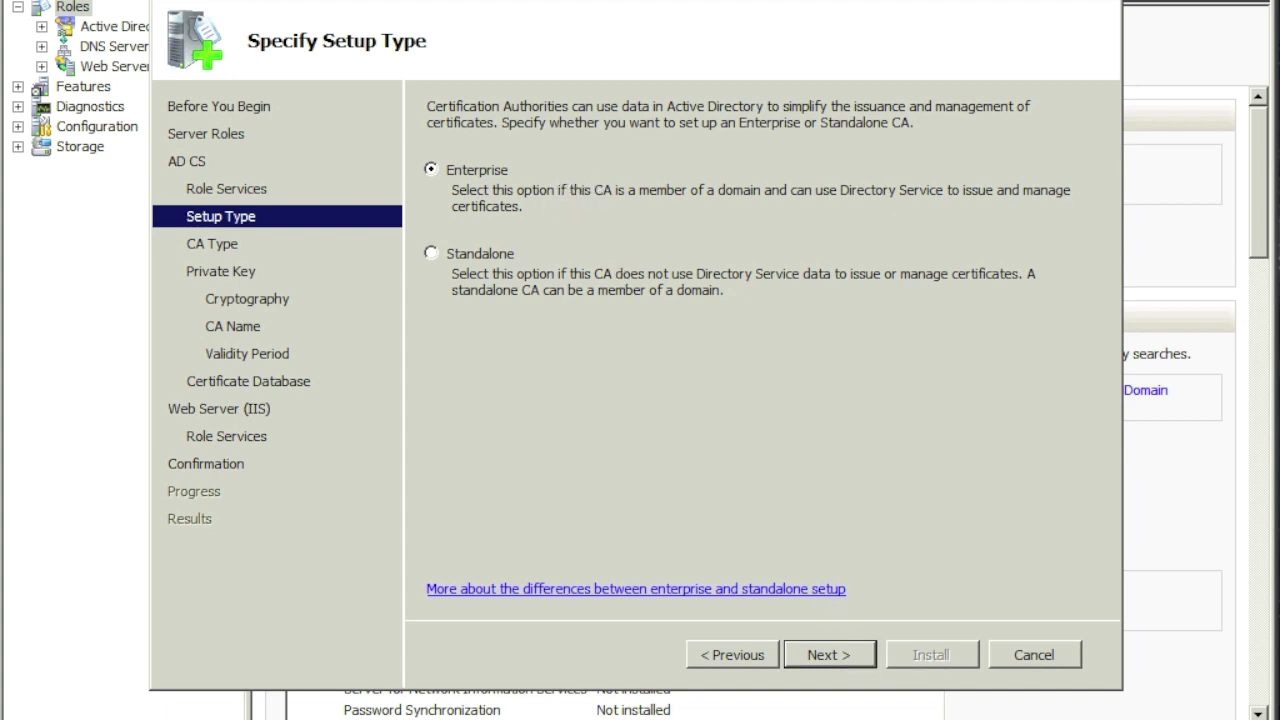
# Step: Keep the Enterprise Root CA defaults: new 2048-bit key, name lync2010-LYNC-DC-CA, 5-year validity, default database
pyautogui.click(842, 662)
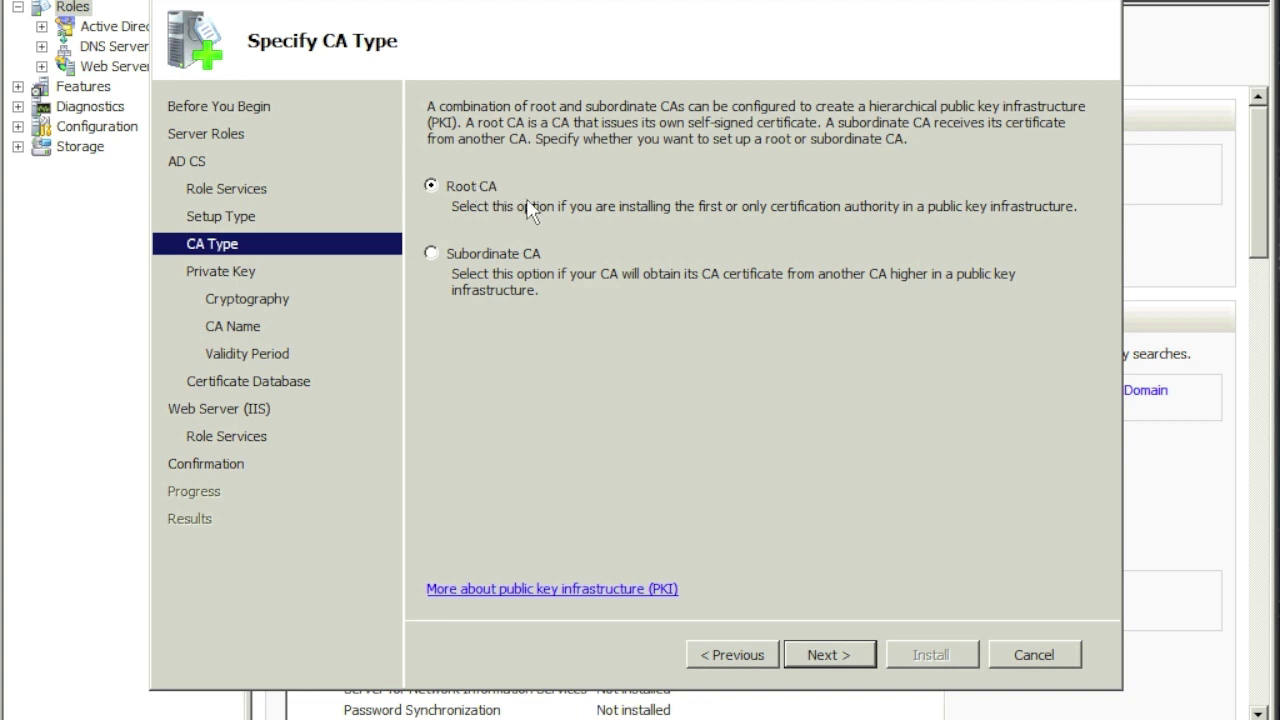
pyautogui.click(851, 660)
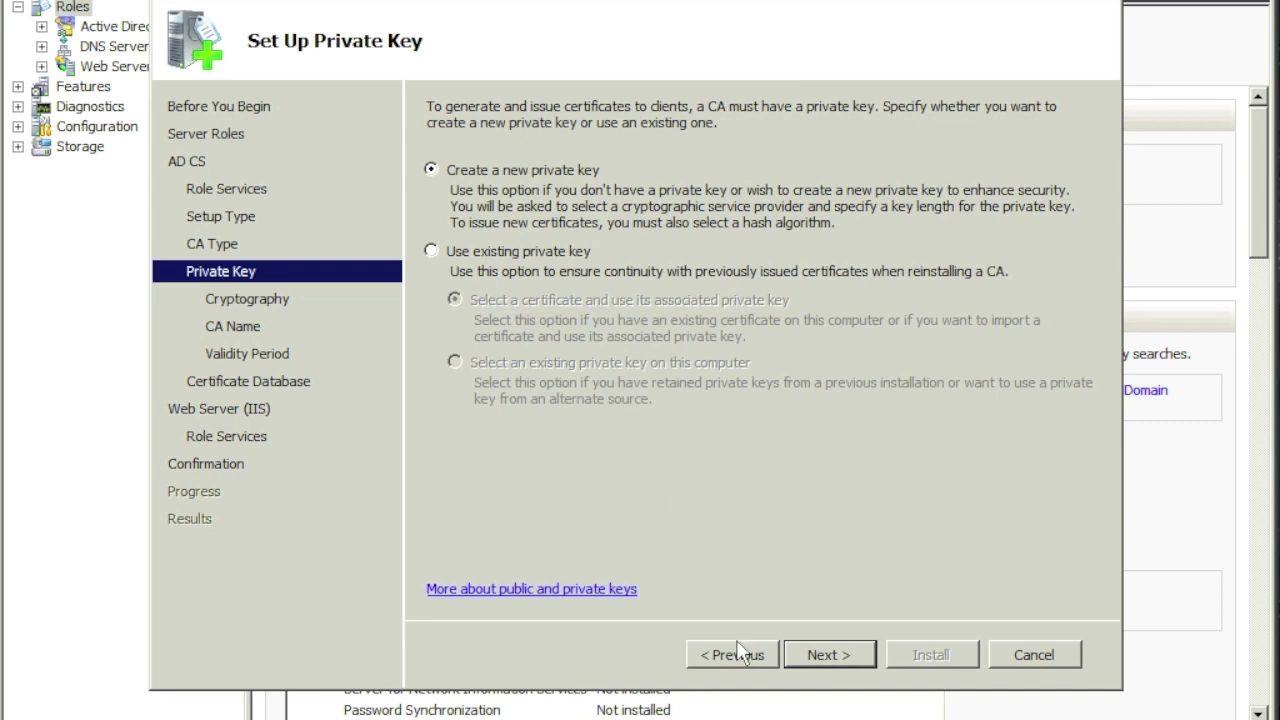
pyautogui.click(845, 660)
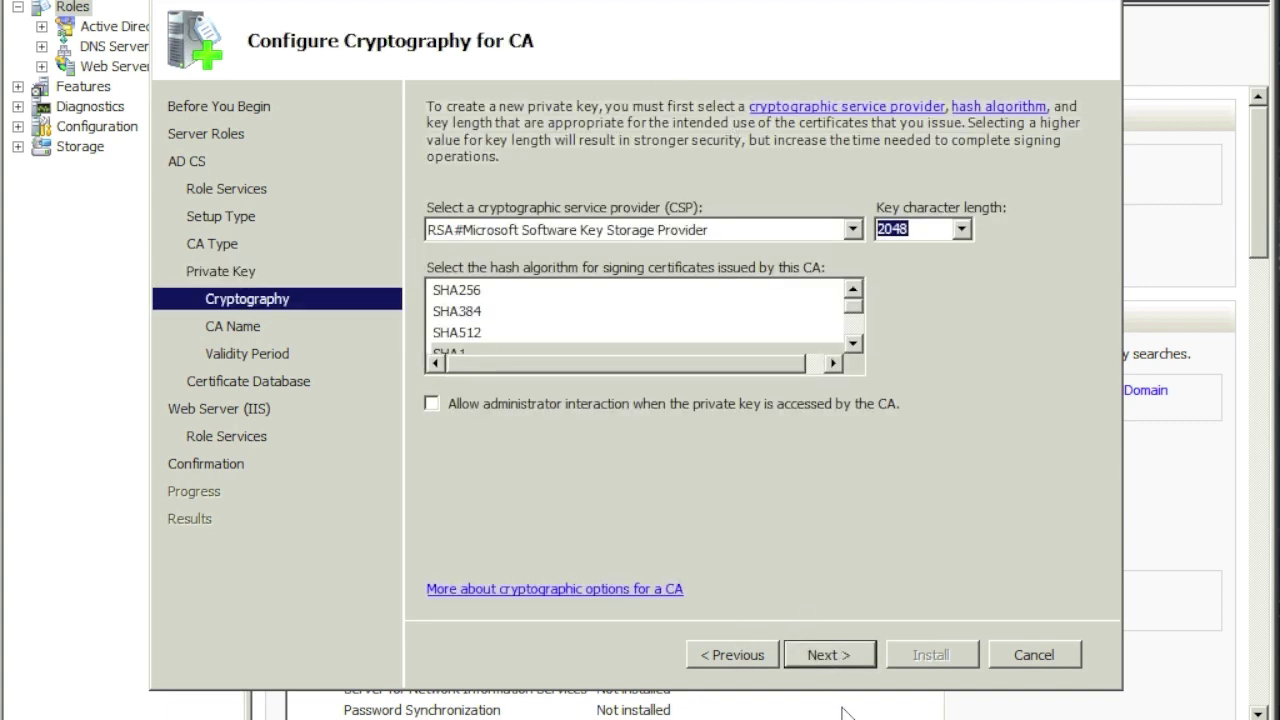
pyautogui.click(849, 657)
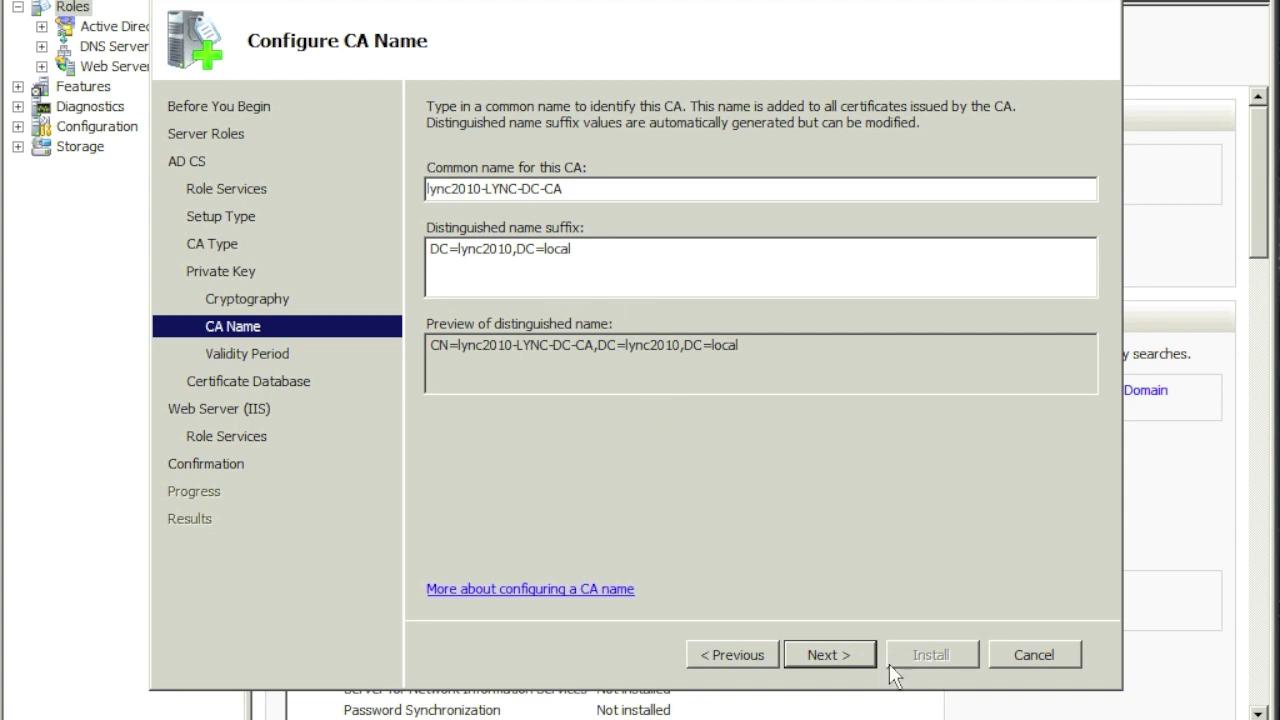
pyautogui.click(855, 663)
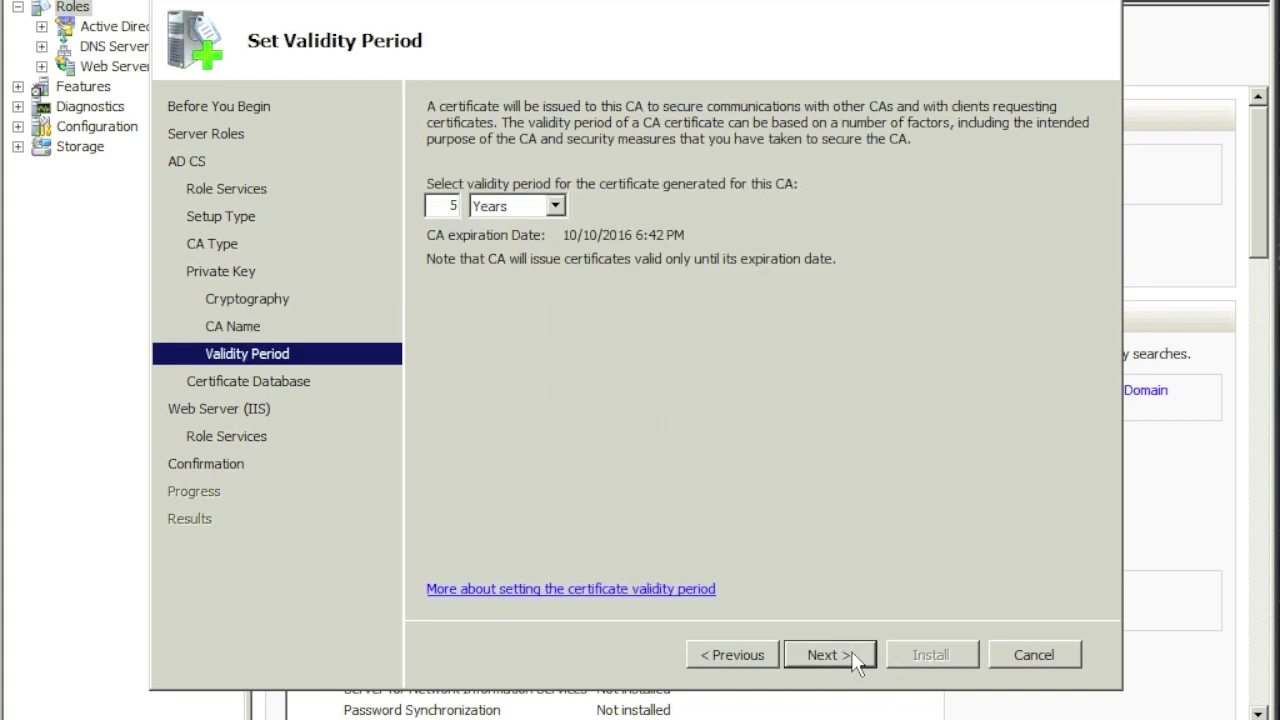
pyautogui.click(855, 663)
pyautogui.click(855, 663)
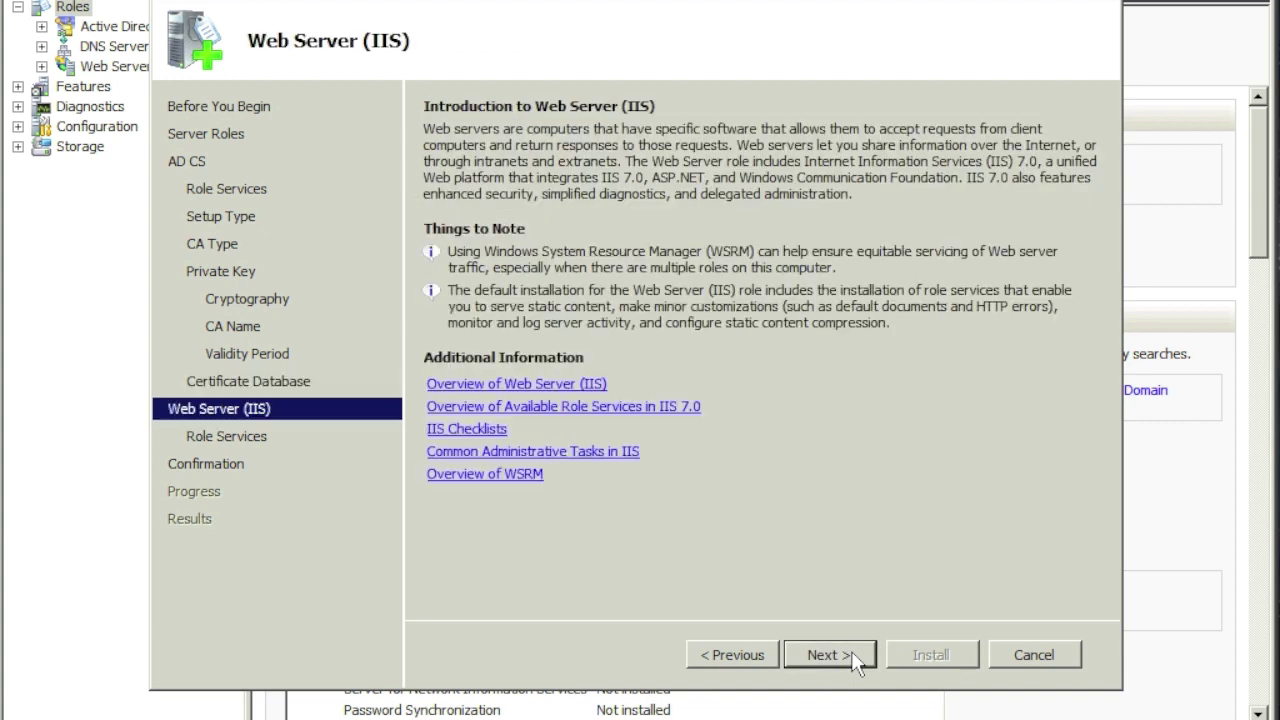
pyautogui.click(855, 663)
pyautogui.click(855, 663)
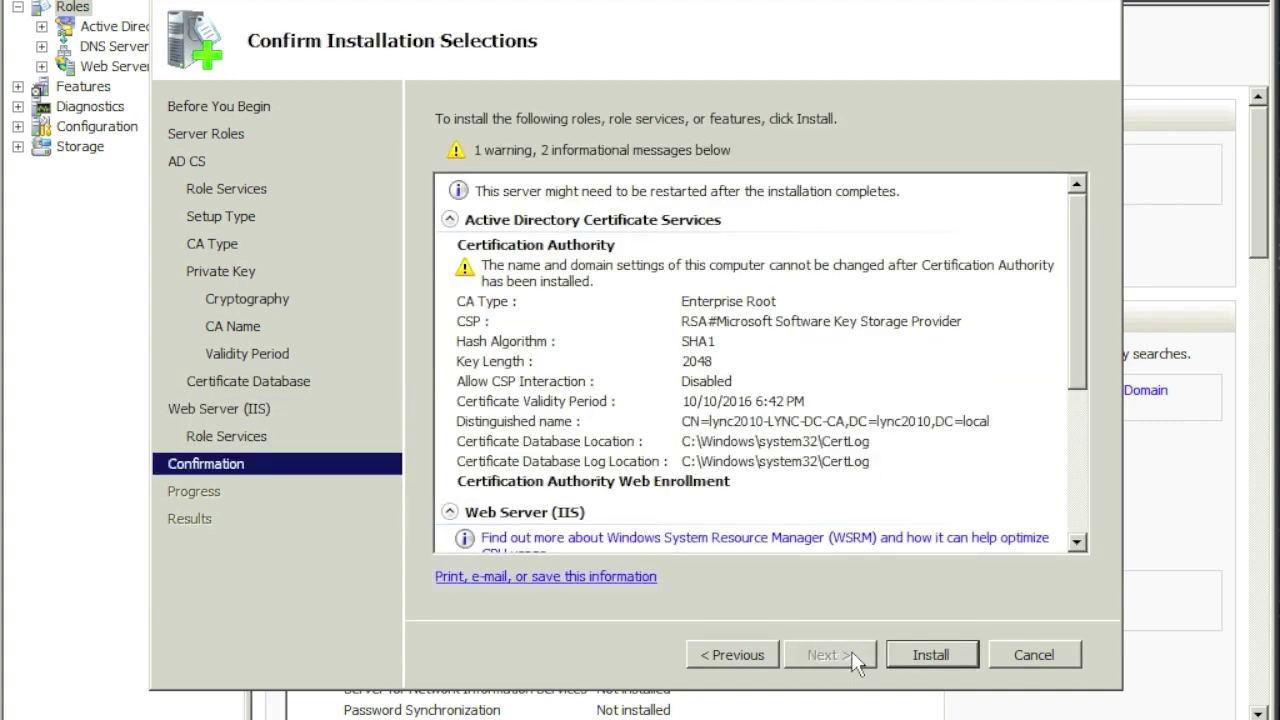
# Step: Install AD Certificate Services and the IIS services, then close the successful results
pyautogui.click(910, 655)
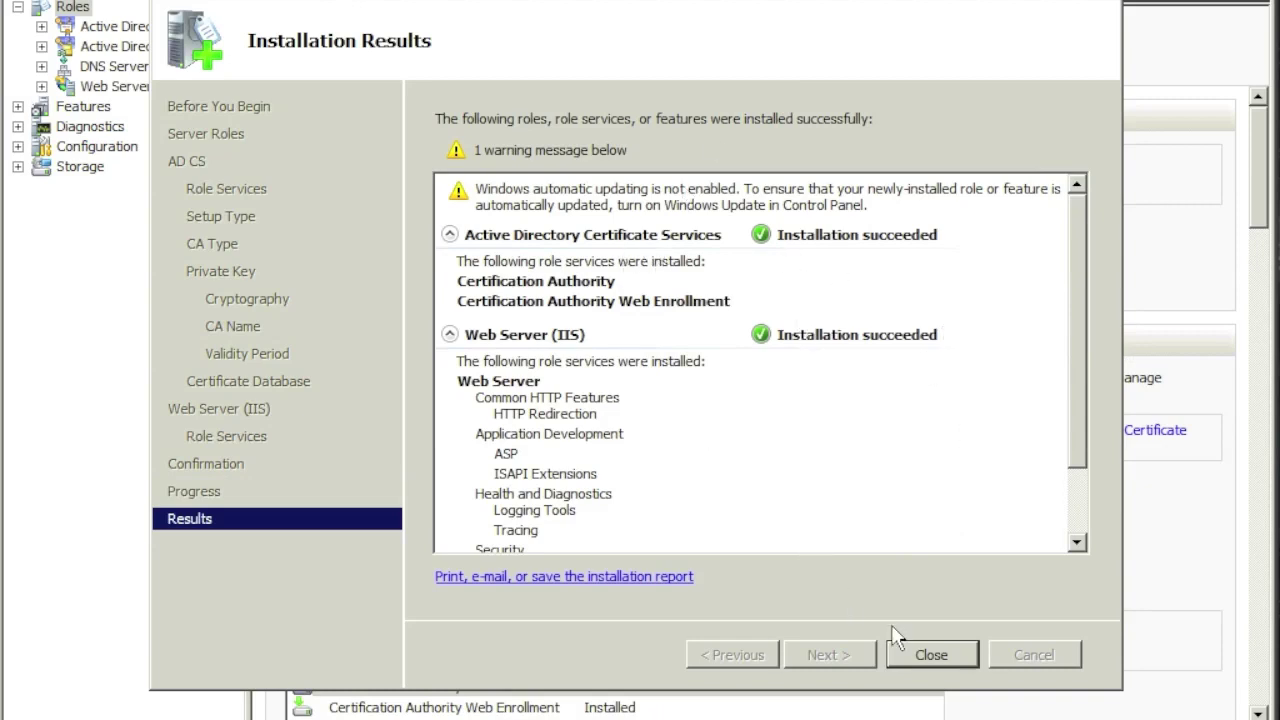
pyautogui.click(930, 655)
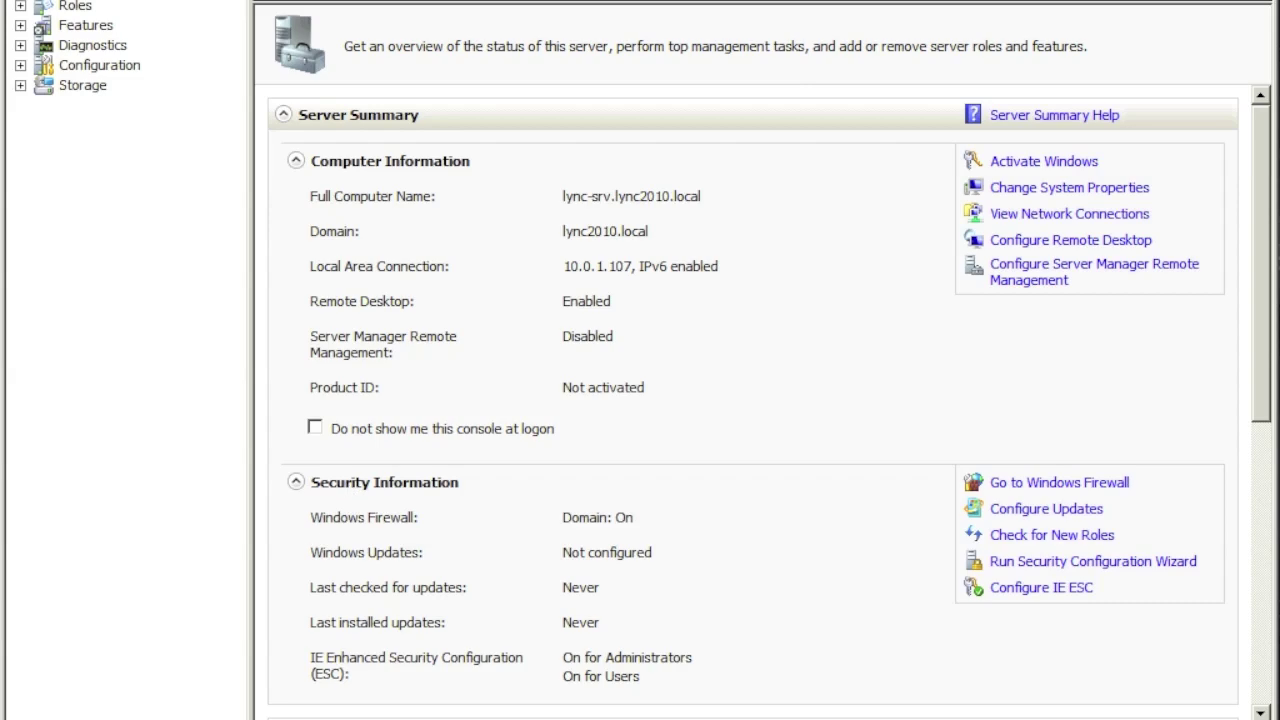
# Step: Turn off Windows Firewall for domain, private and public networks through Control Panel
pyautogui.click(30, 719)
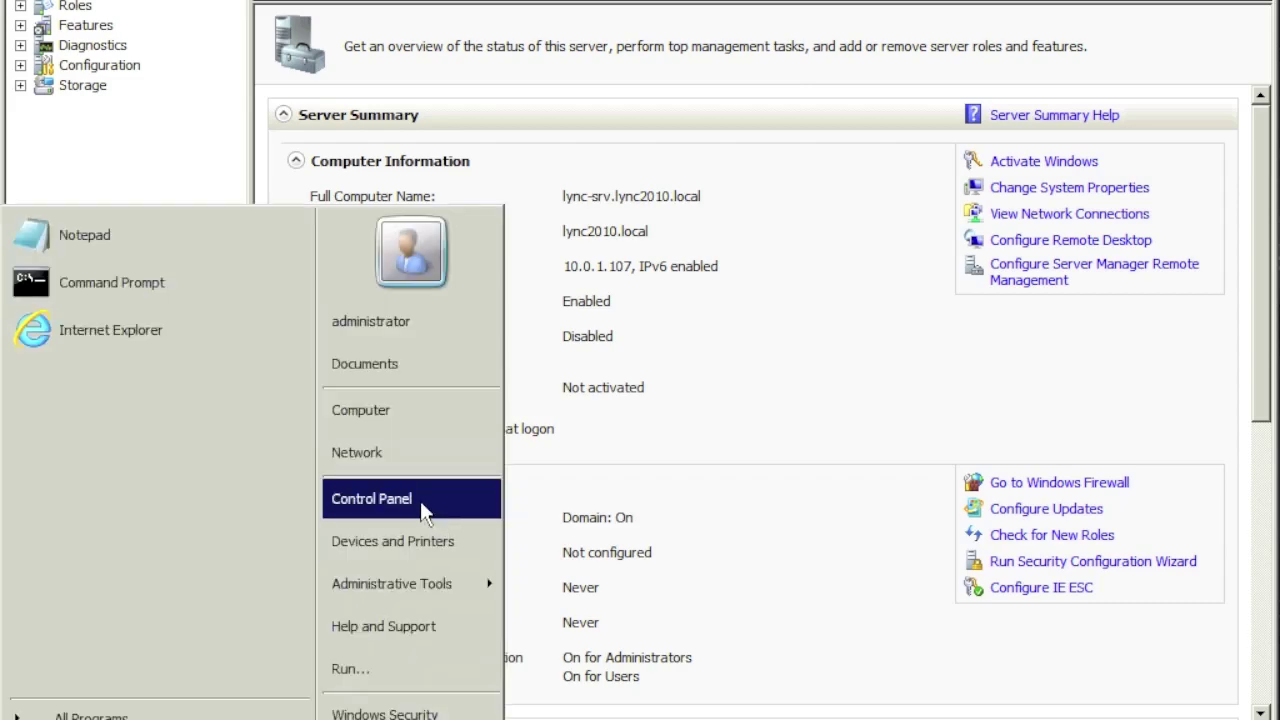
pyautogui.click(492, 499)
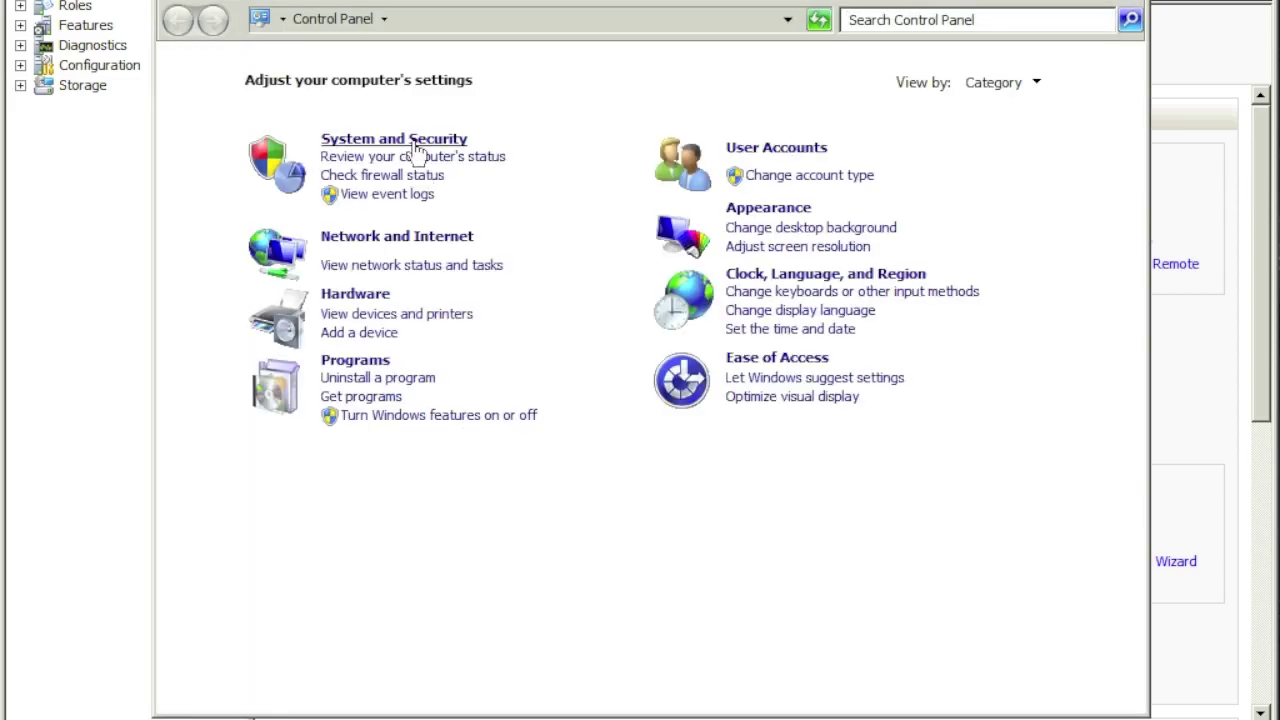
pyautogui.click(414, 142)
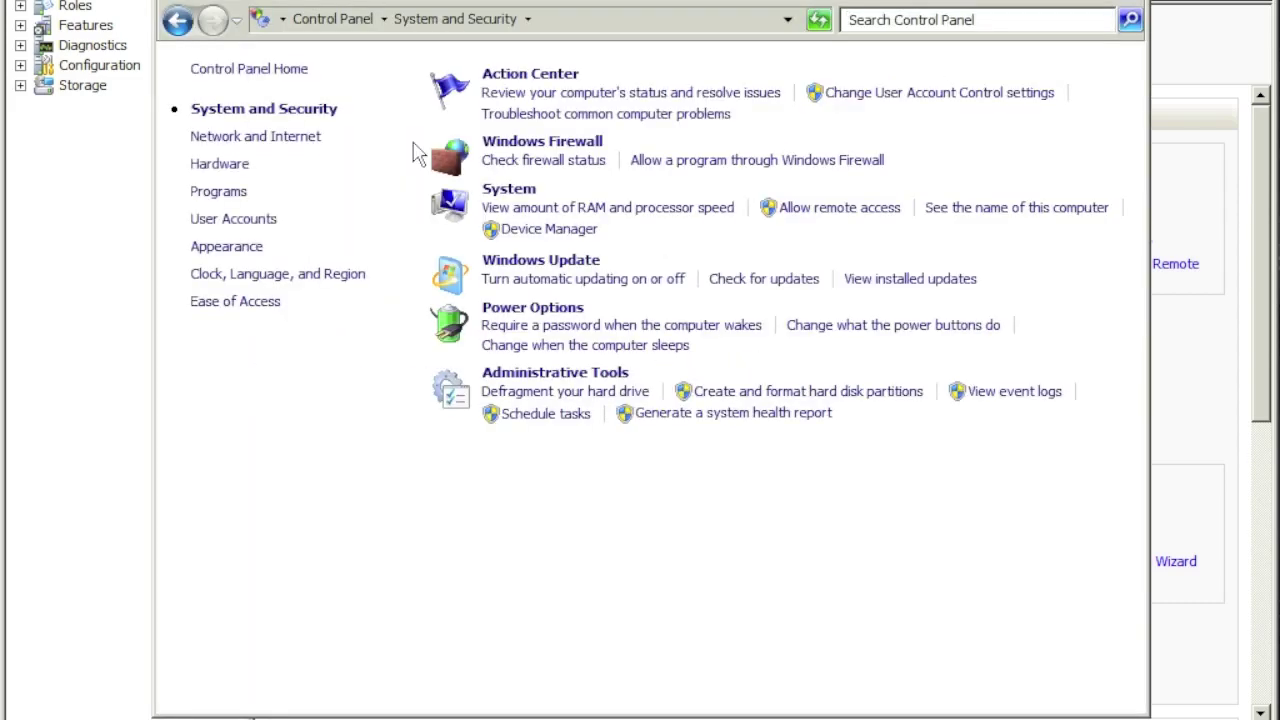
pyautogui.click(514, 162)
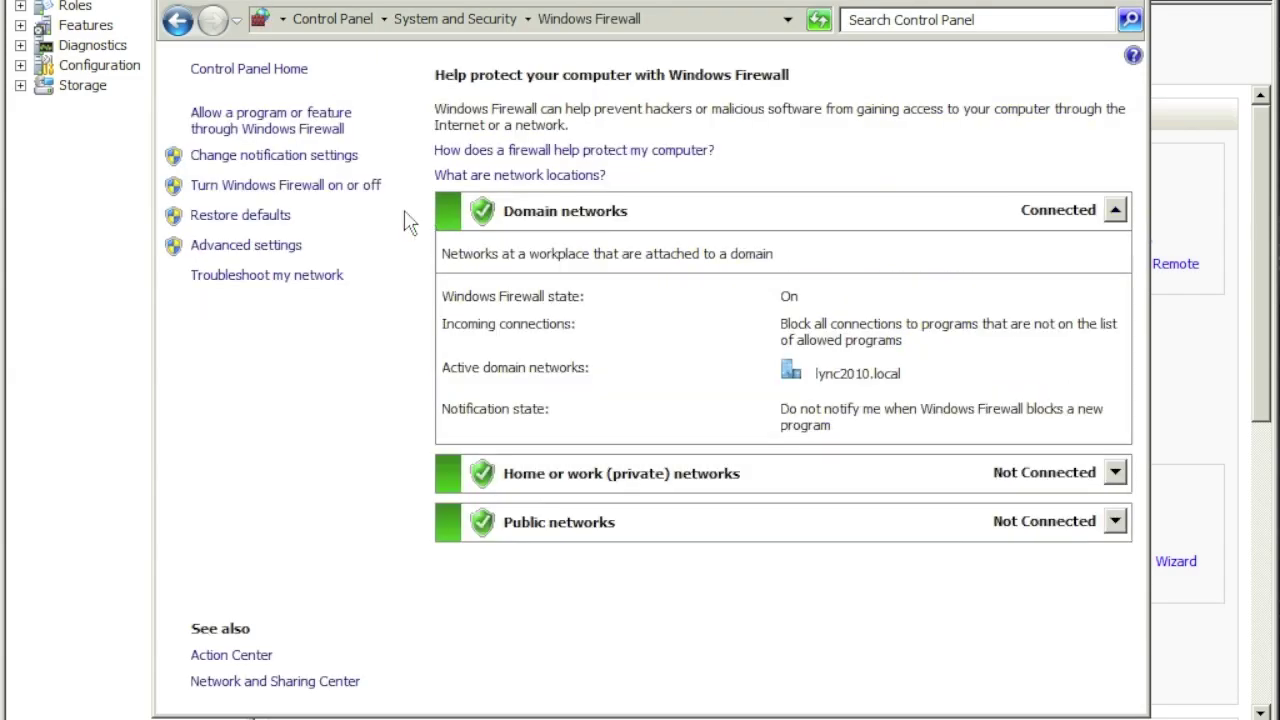
pyautogui.click(263, 182)
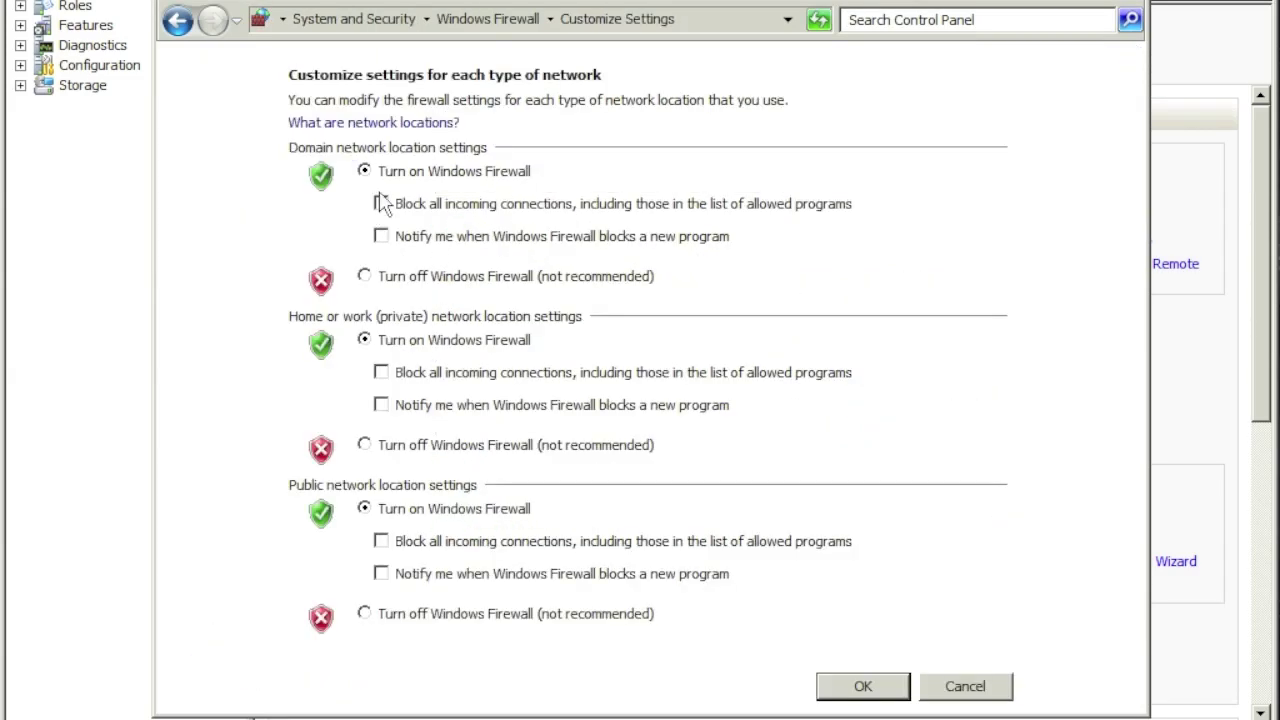
pyautogui.click(364, 276)
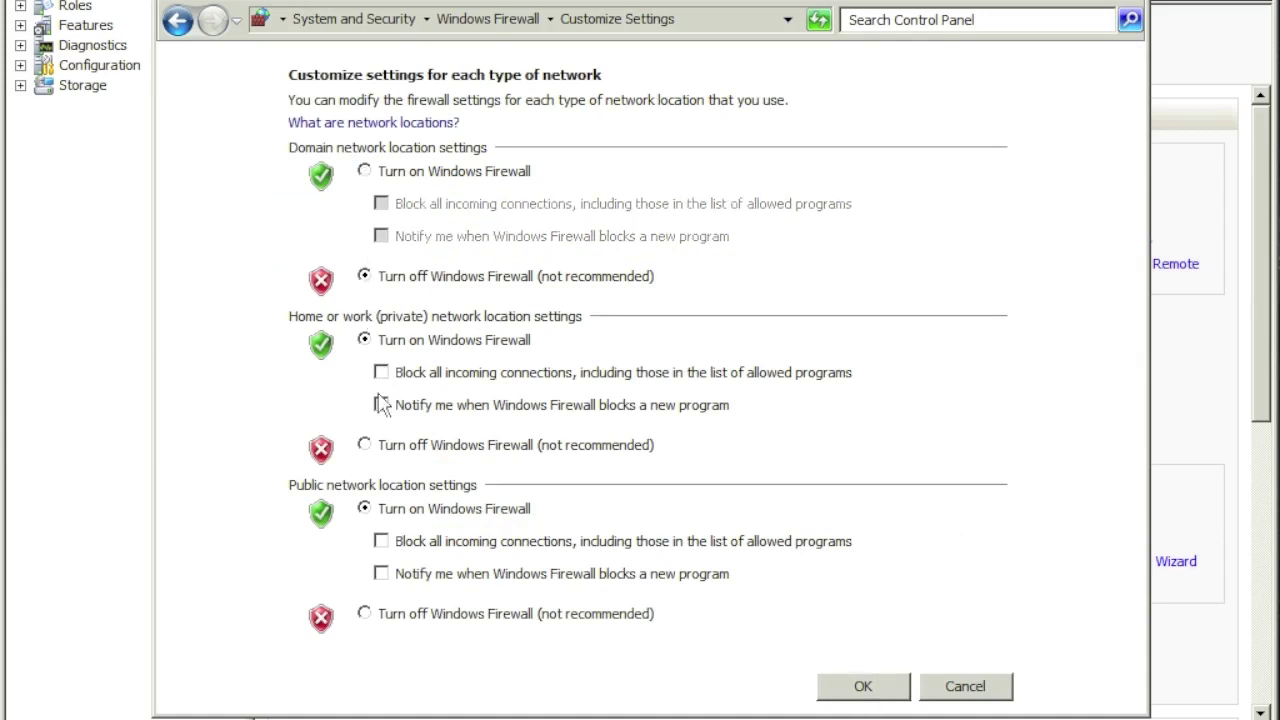
pyautogui.click(365, 446)
pyautogui.click(364, 614)
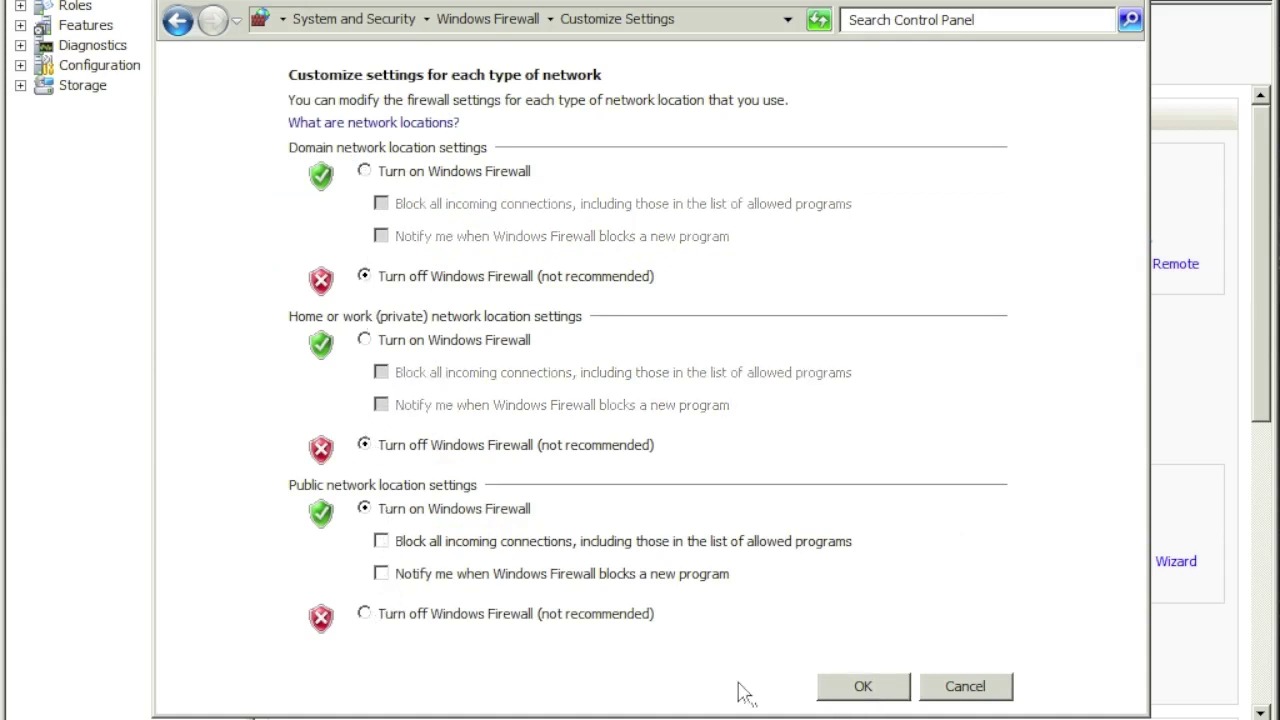
pyautogui.click(862, 684)
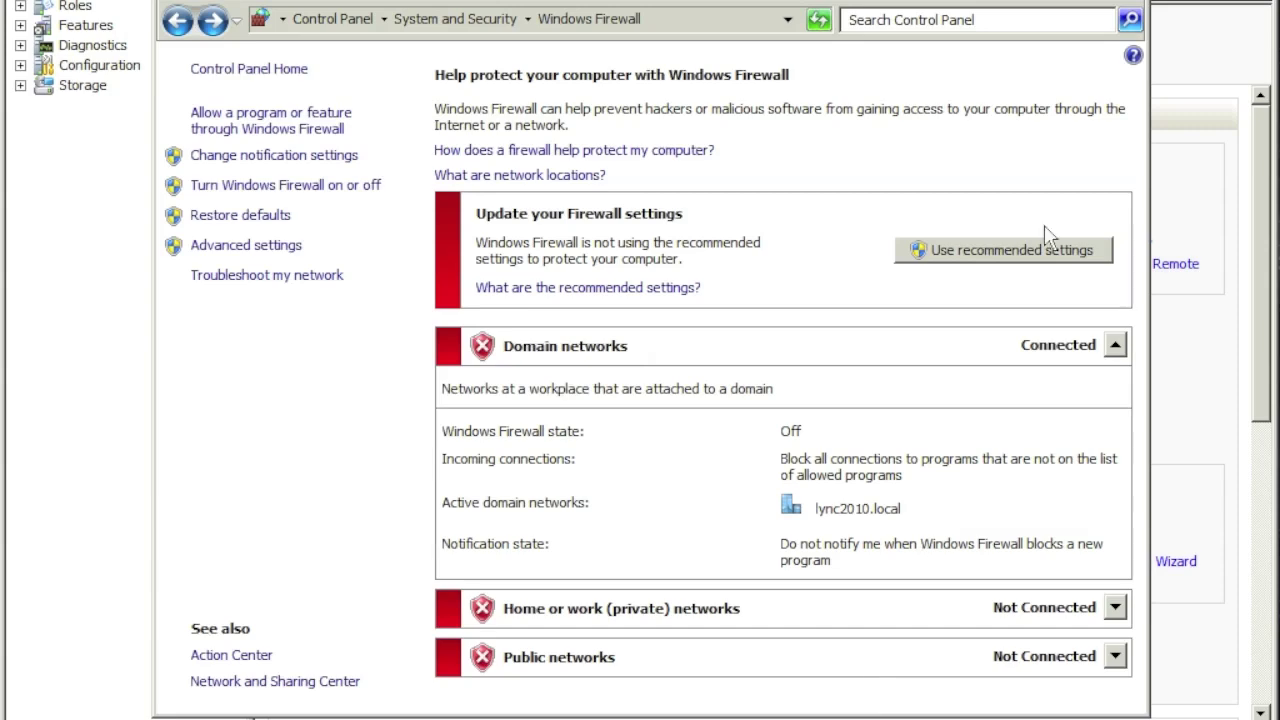
pyautogui.click(1137, 5)
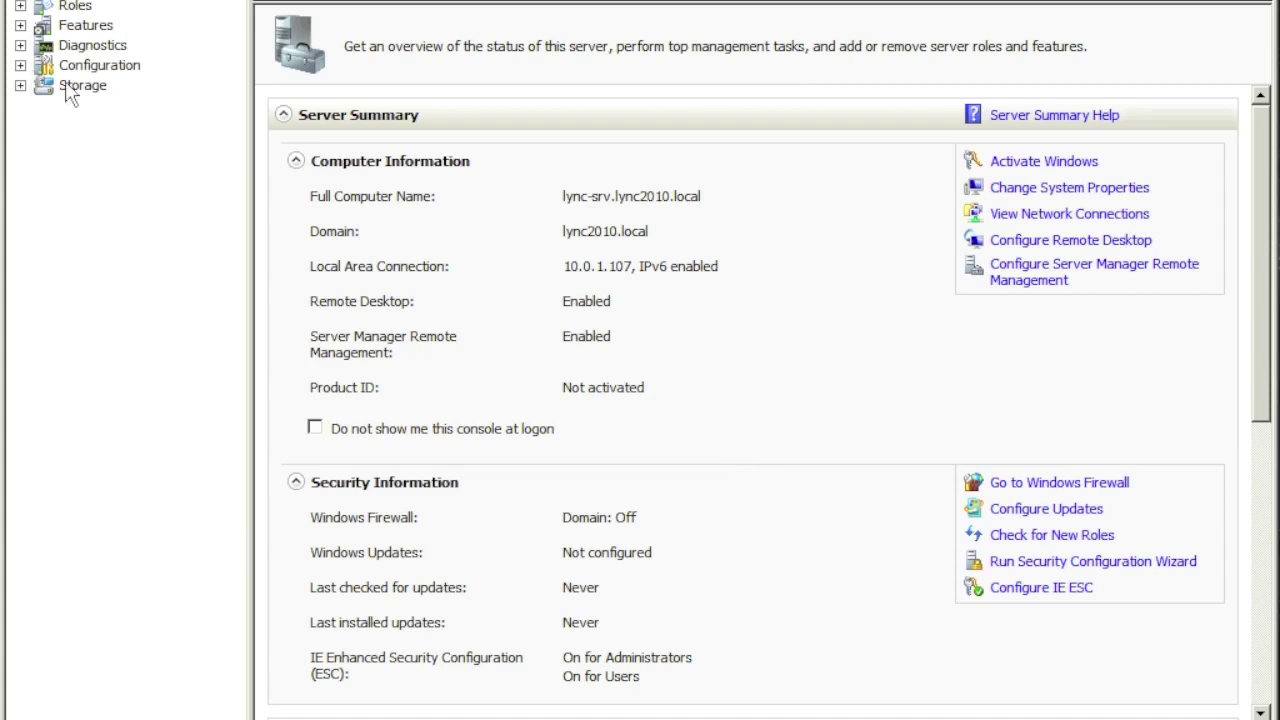
# Step: Cancel the Add Roles Wizard and switch to the Features Summary showing 0 of 42 installed
pyautogui.click(76, 7)
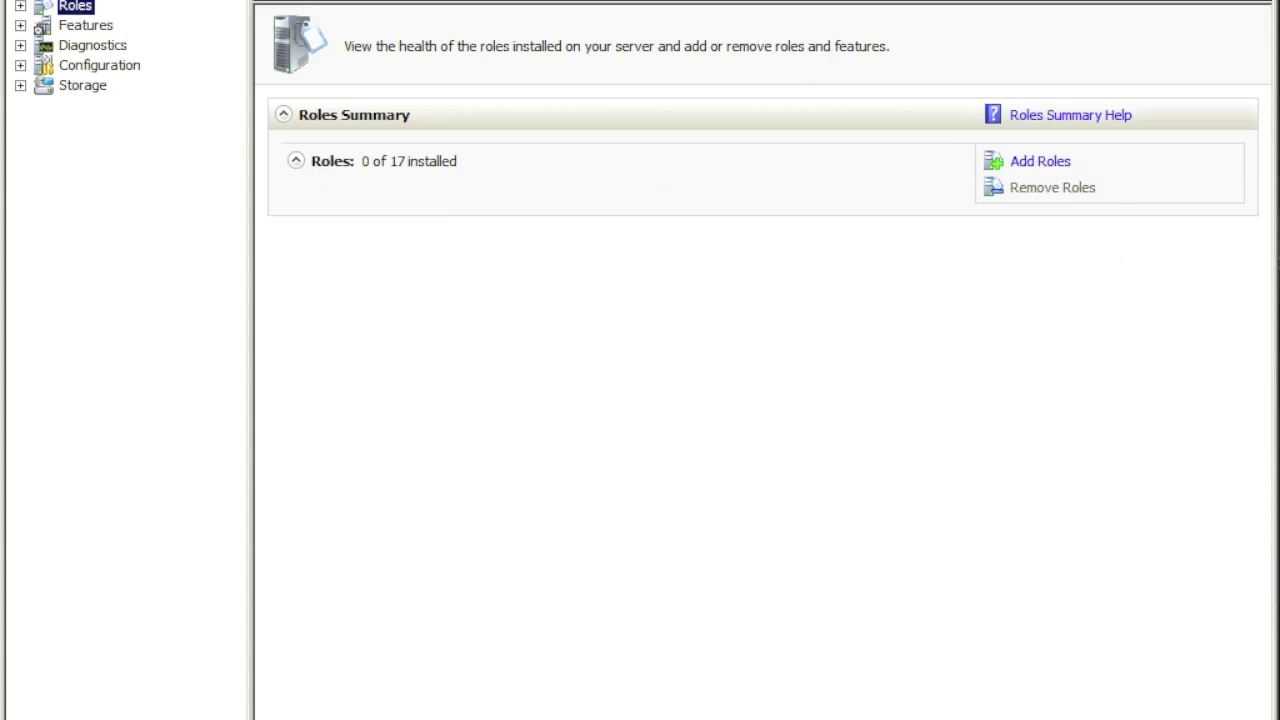
pyautogui.click(1043, 163)
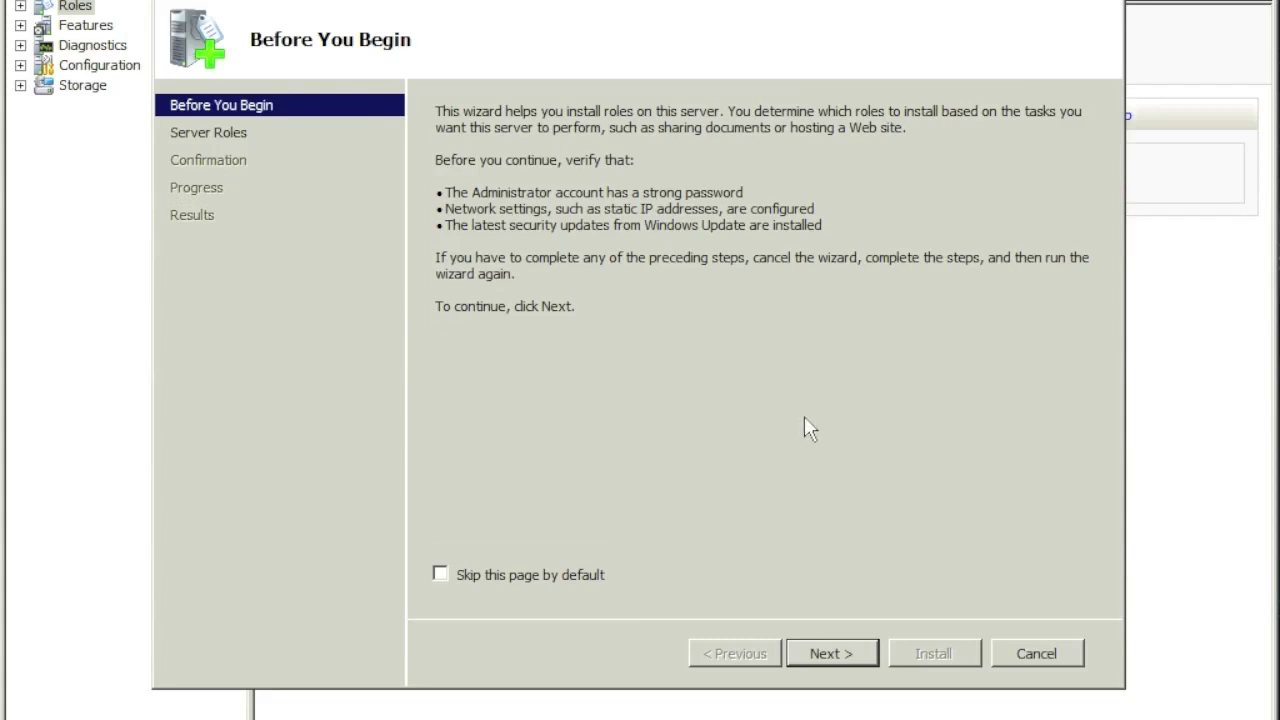
pyautogui.click(1034, 652)
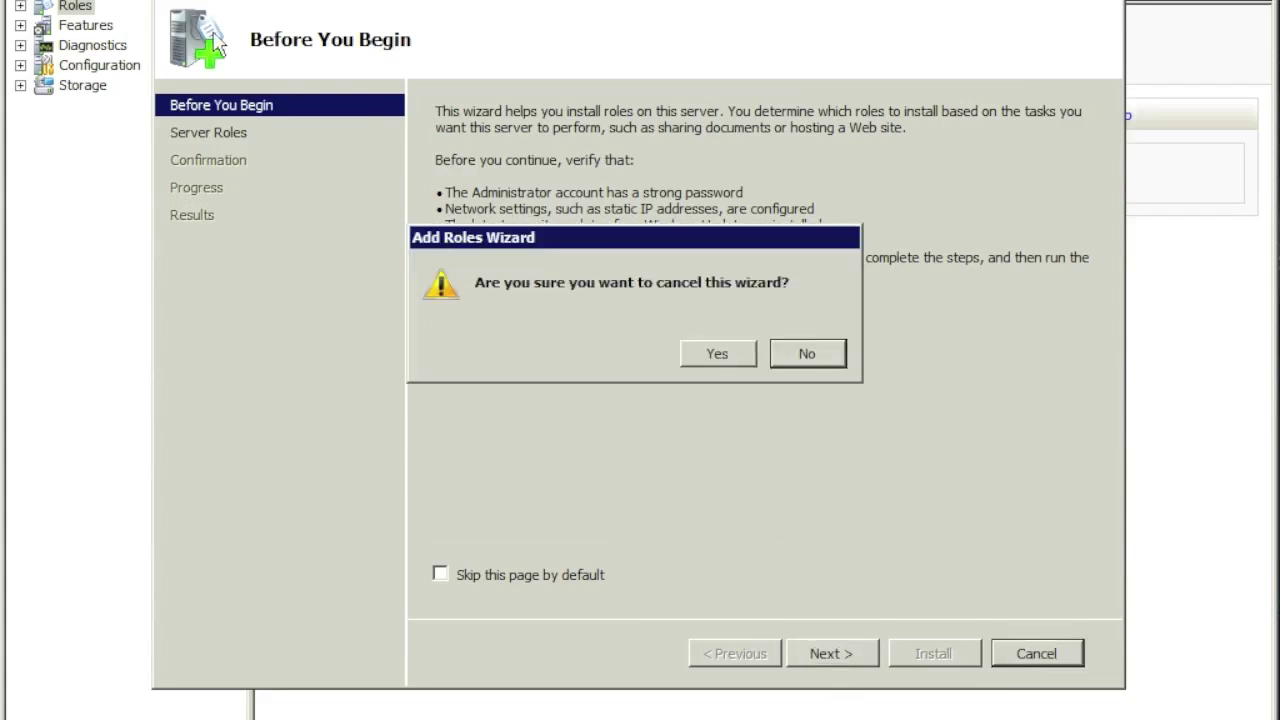
pyautogui.click(716, 354)
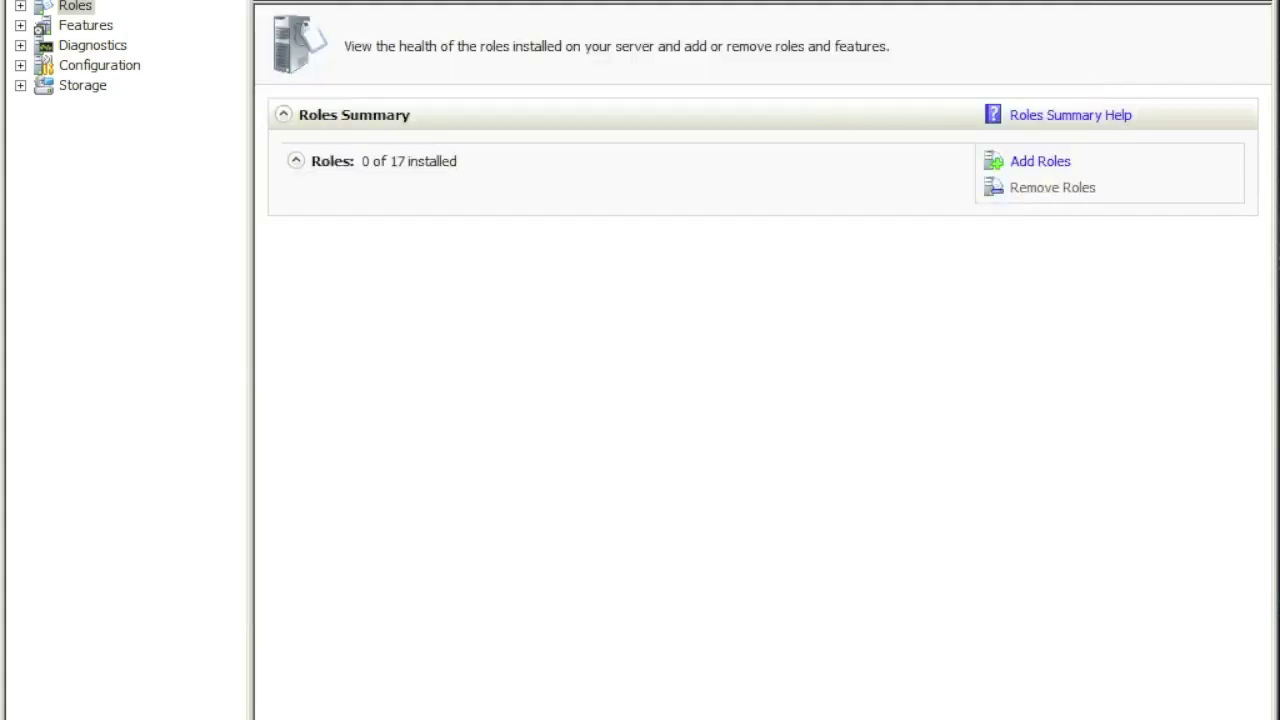
pyautogui.click(88, 27)
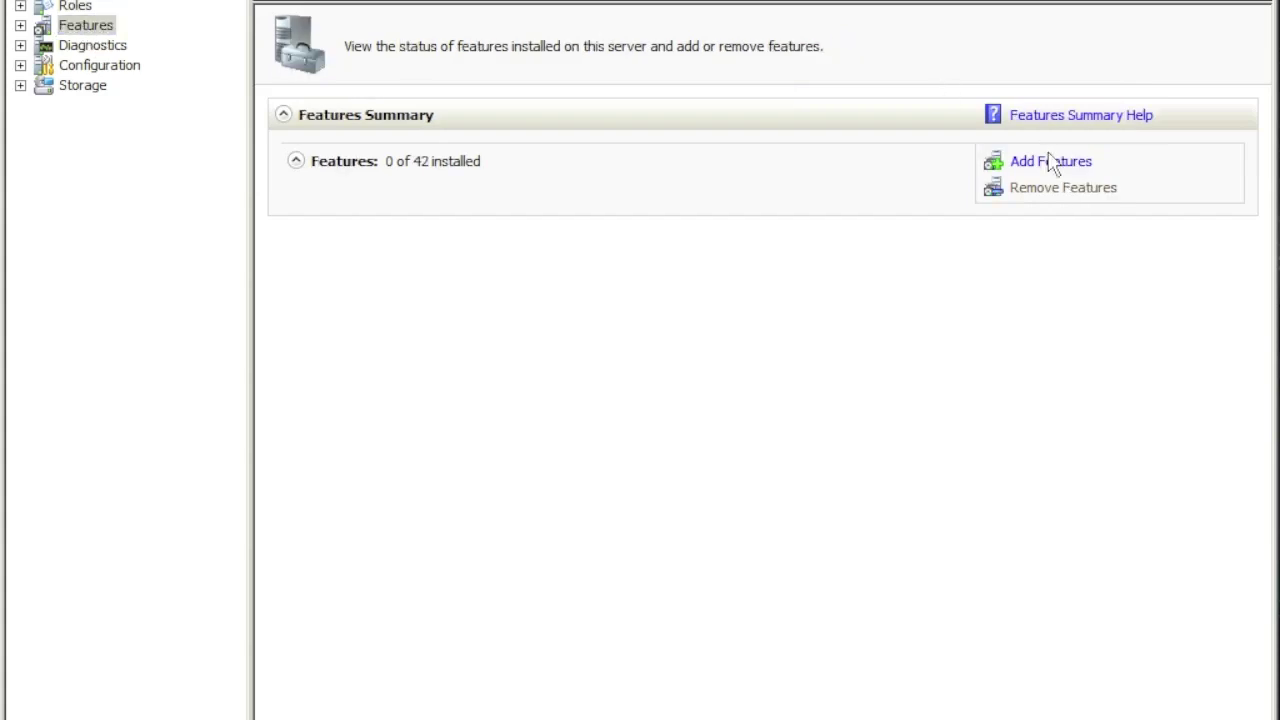
# Step: Install AD DS and AD LDS Tools under Role Administration Tools, plus the required .NET Framework 3.5.1
pyautogui.click(1058, 168)
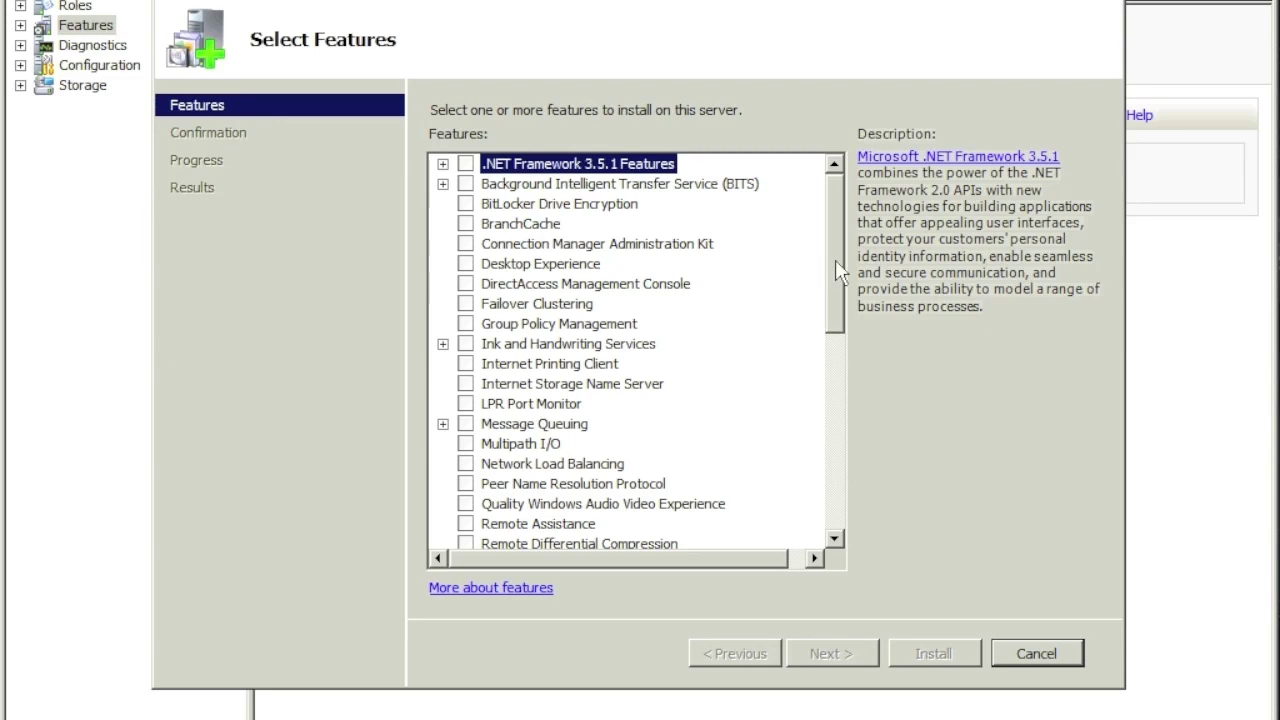
pyautogui.moveTo(835, 259); pyautogui.dragTo(834, 466)
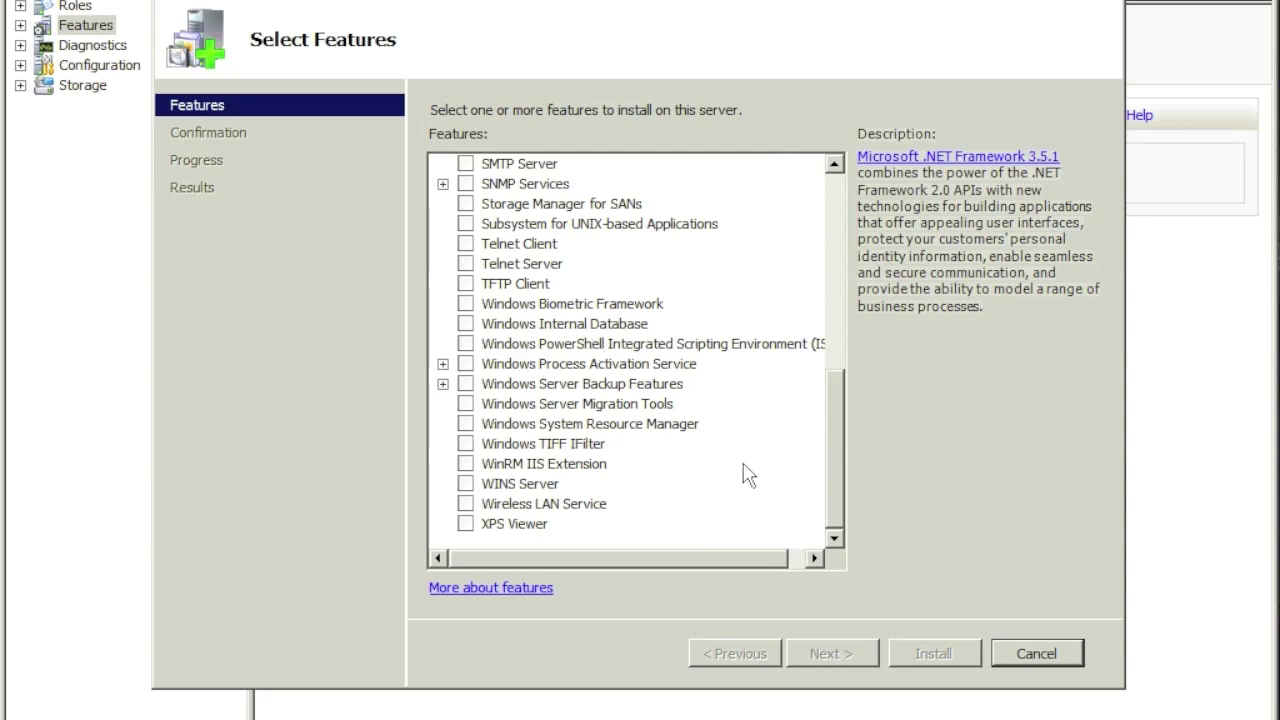
pyautogui.moveTo(831, 434); pyautogui.dragTo(828, 352)
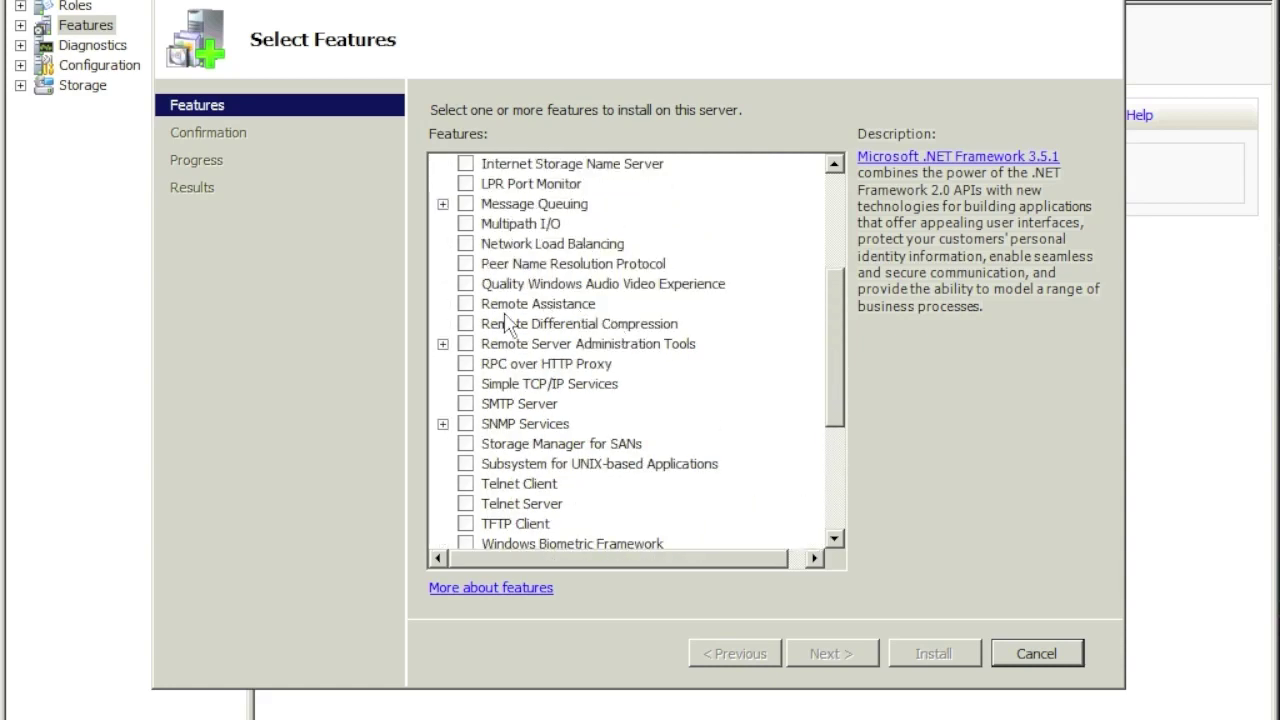
pyautogui.click(443, 344)
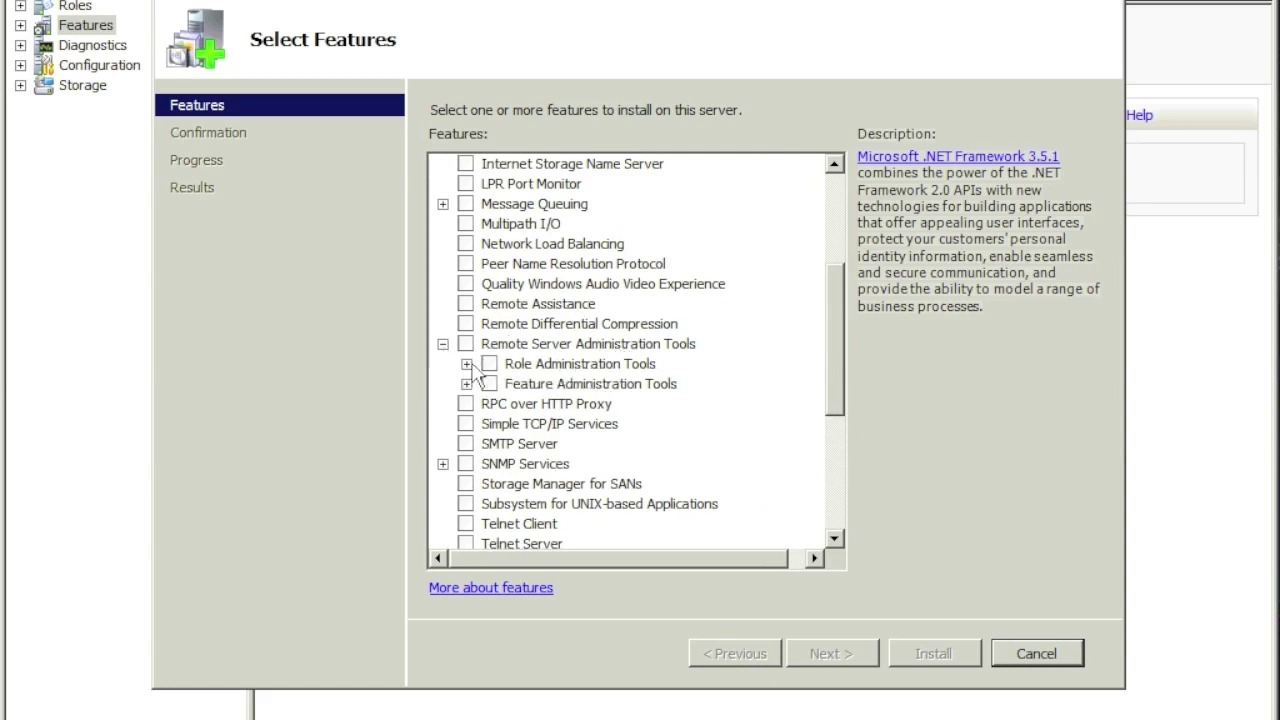
pyautogui.click(466, 364)
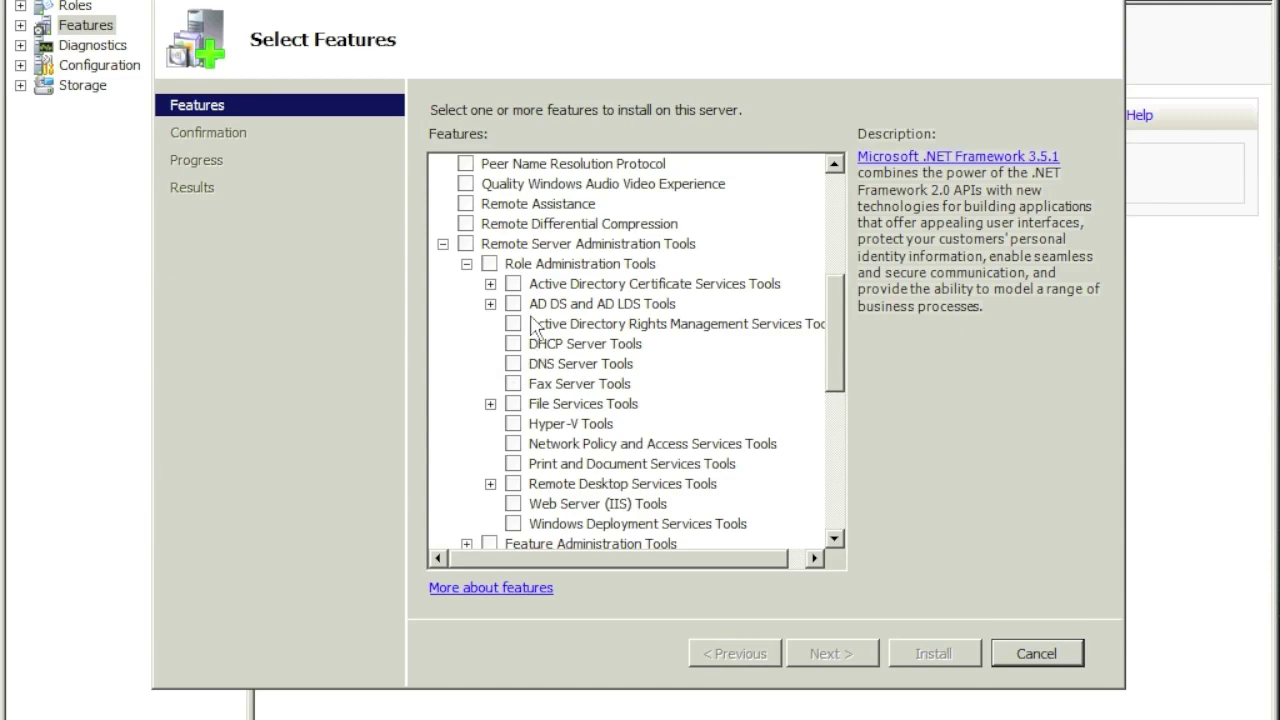
pyautogui.click(513, 304)
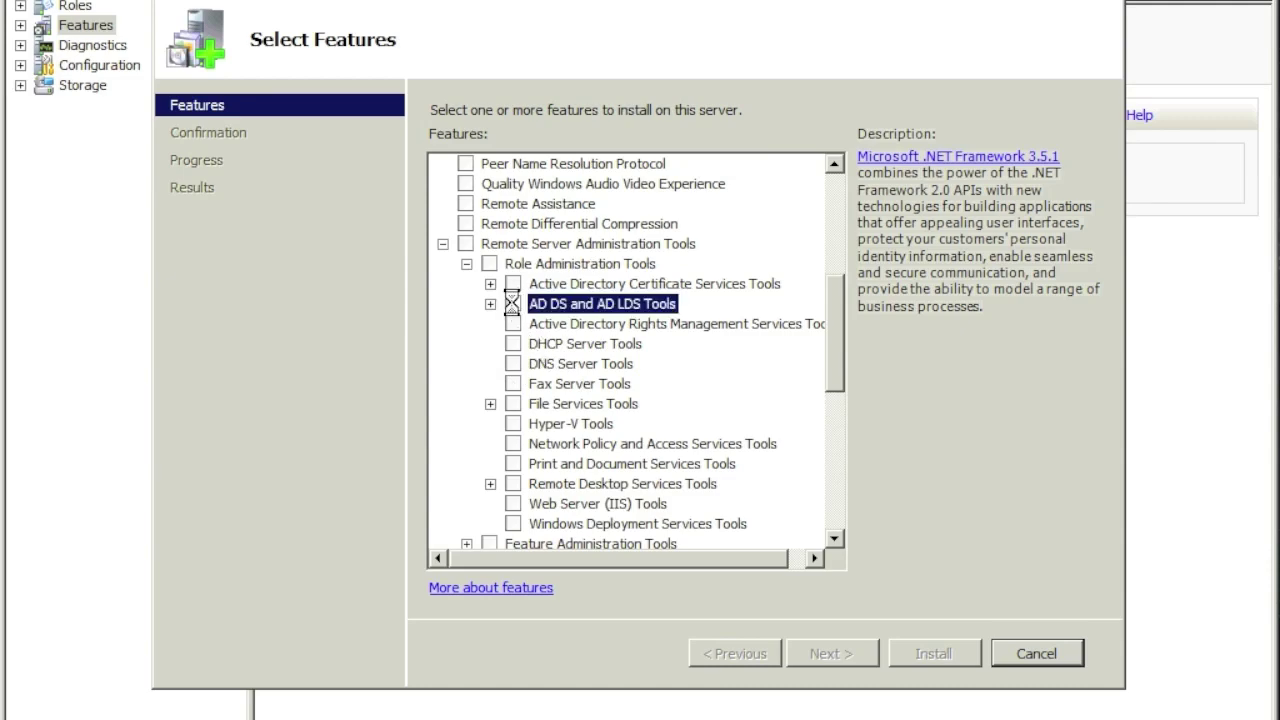
pyautogui.click(762, 452)
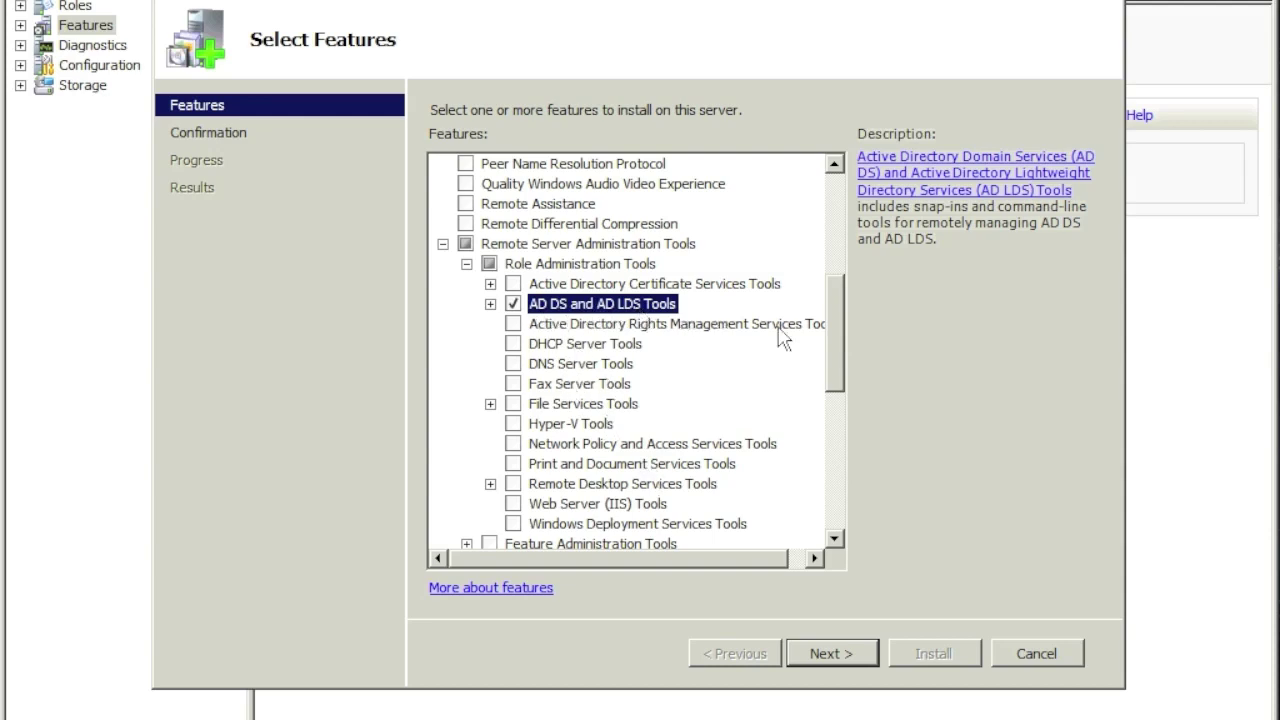
pyautogui.scroll(1, 836, 338)
pyautogui.click(831, 653)
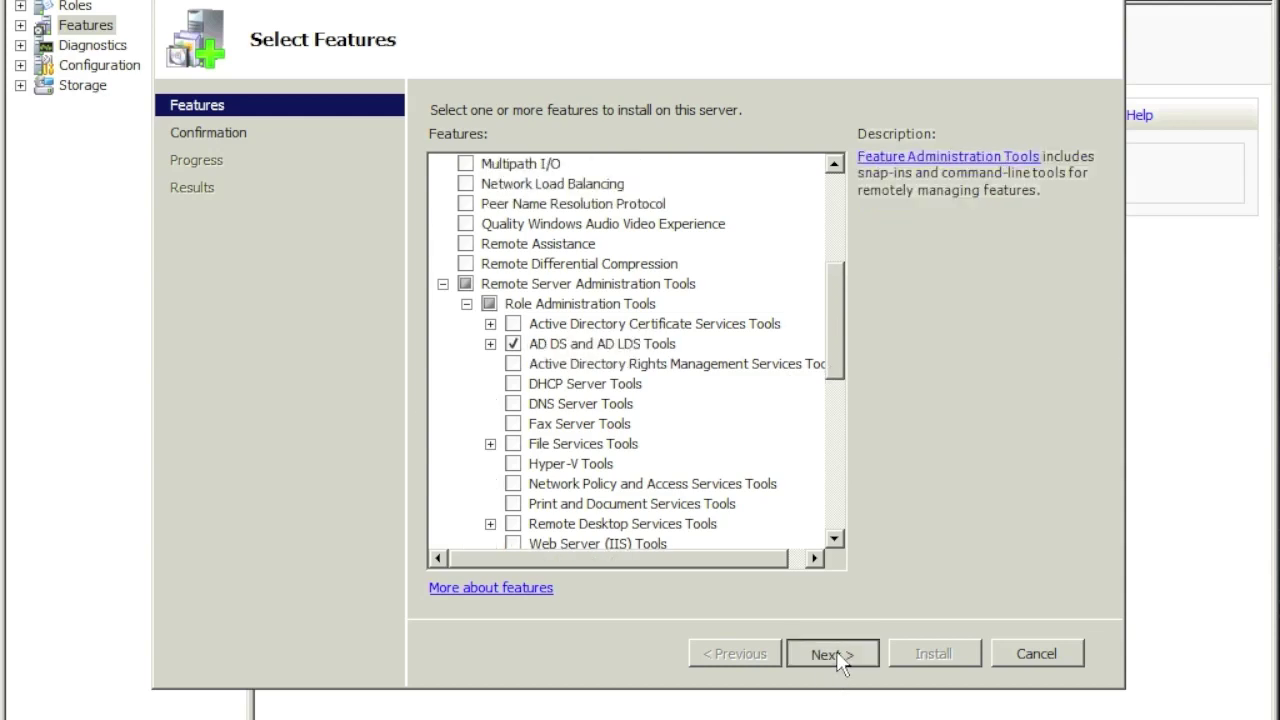
pyautogui.click(940, 658)
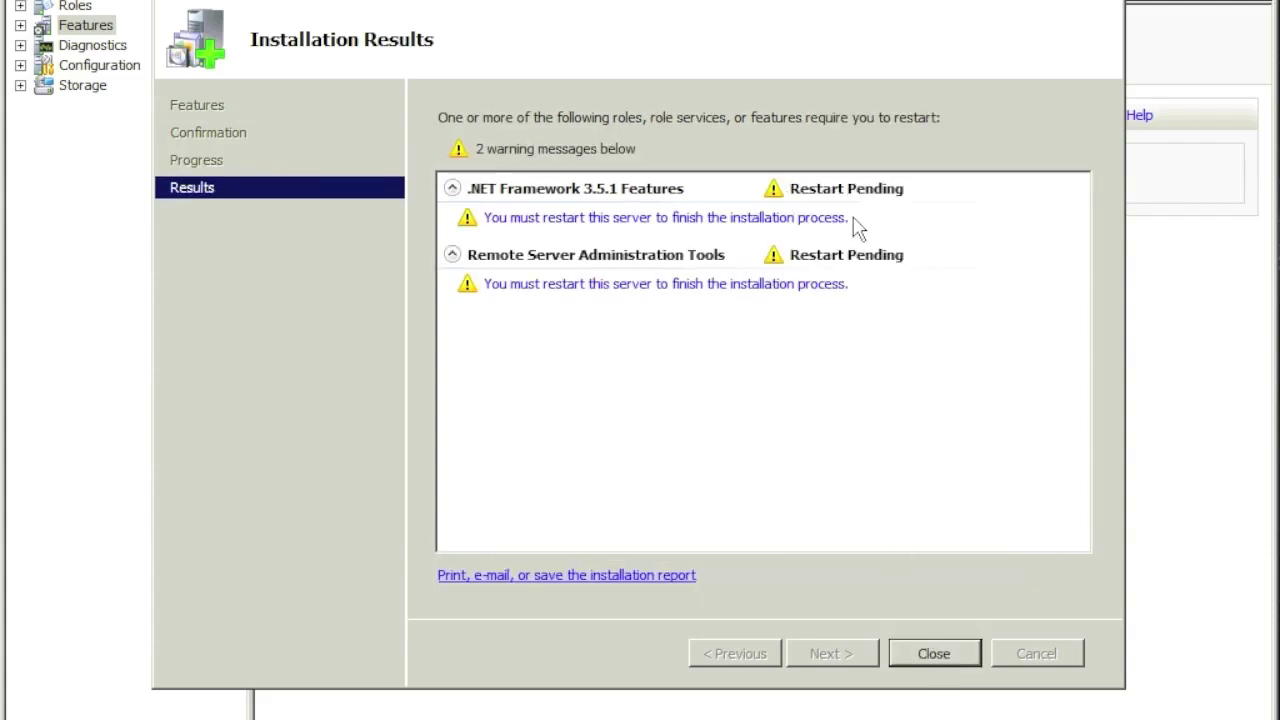
# Step: Restart the server now and dismiss the successful .NET Framework 3.5.1 and RSAT results
pyautogui.click(945, 655)
pyautogui.click(729, 377)
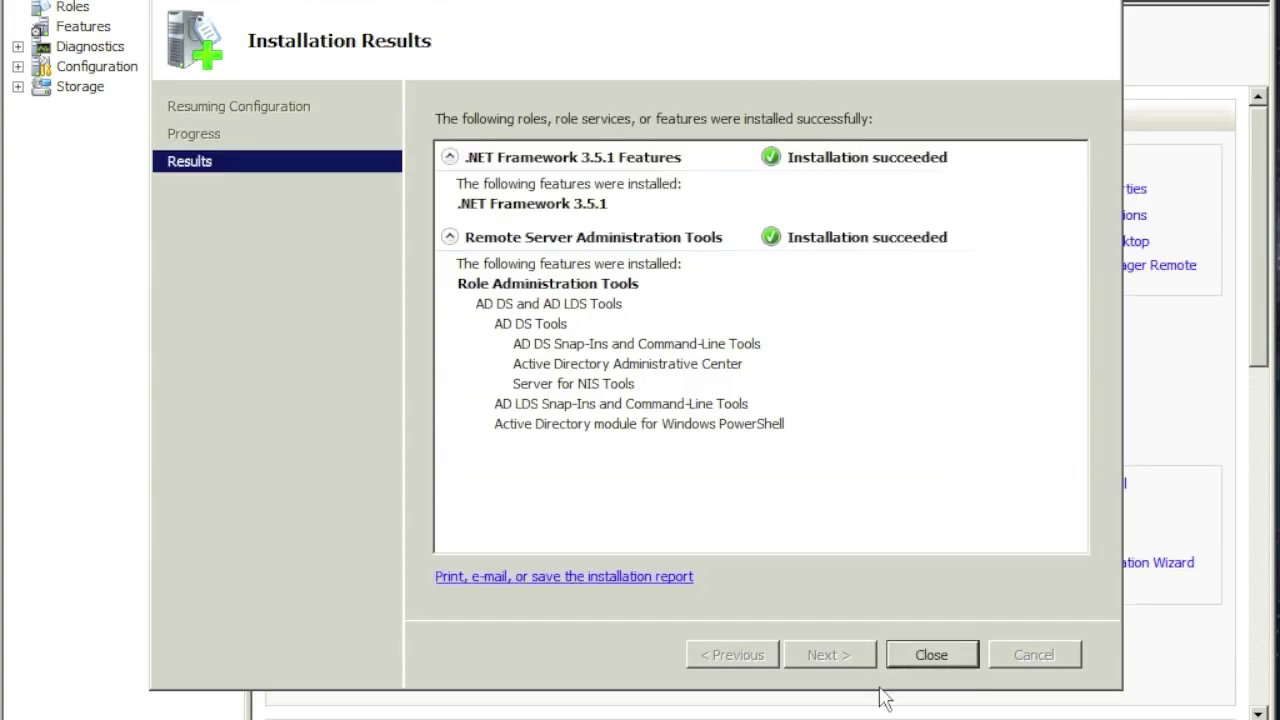
pyautogui.click(952, 656)
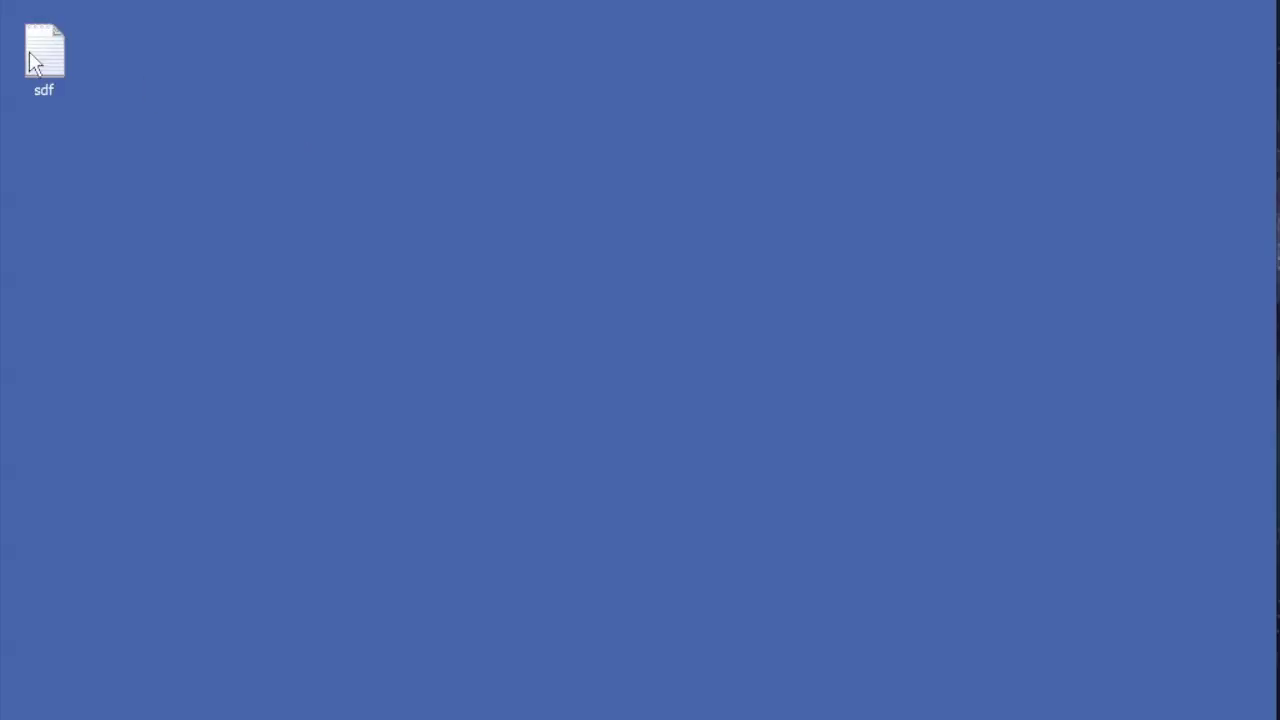
# Step: Open the sdf notes file in Notepad with Word Wrap turned on
pyautogui.doubleClick(29, 51)
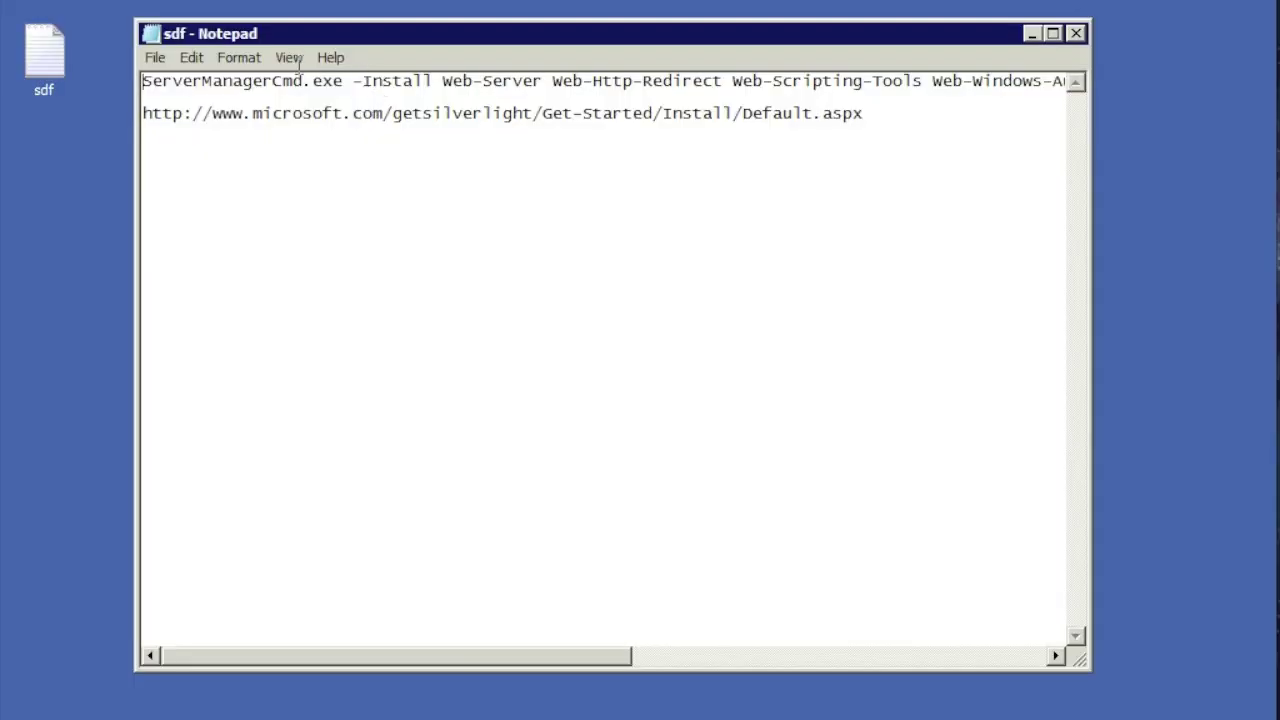
pyautogui.click(239, 57)
pyautogui.click(265, 78)
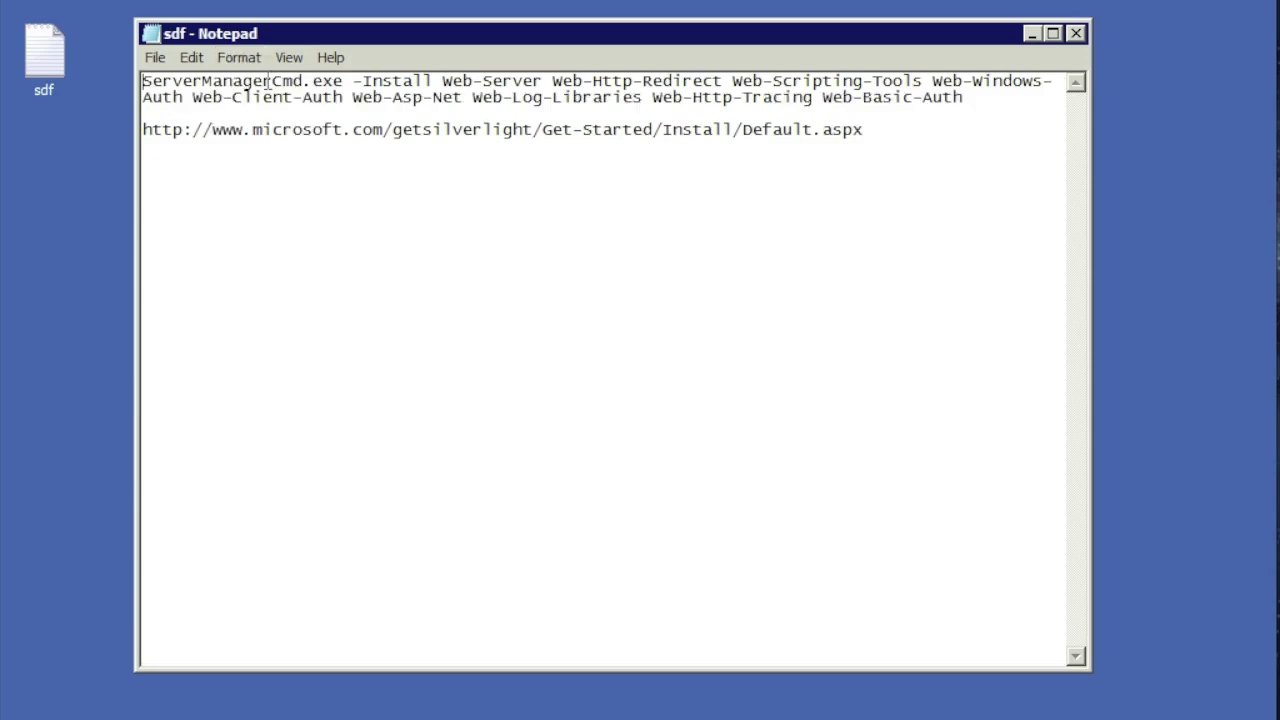
# Step: Copy the full ServerManagerCmd.exe install command to the clipboard
pyautogui.moveTo(968, 97); pyautogui.dragTo(130, 80)
pyautogui.click(175, 80)
pyautogui.moveTo(972, 107); pyautogui.dragTo(101, 66)
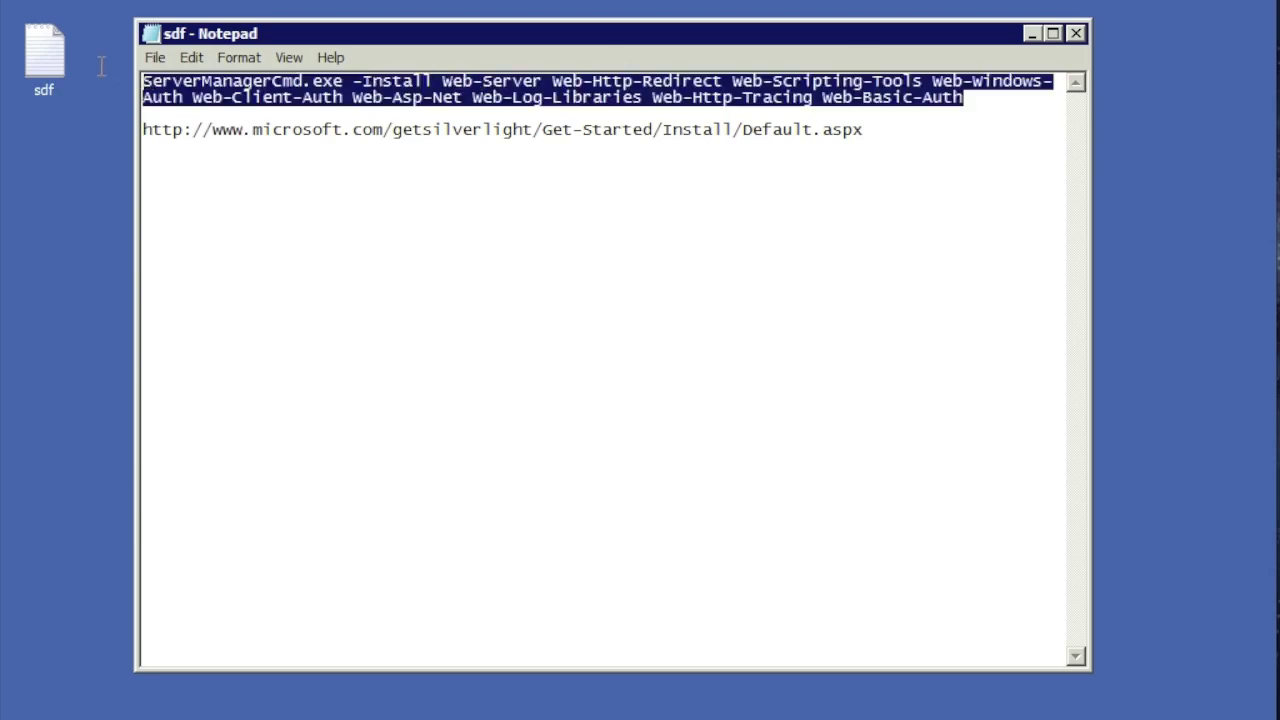
pyautogui.click(192, 57)
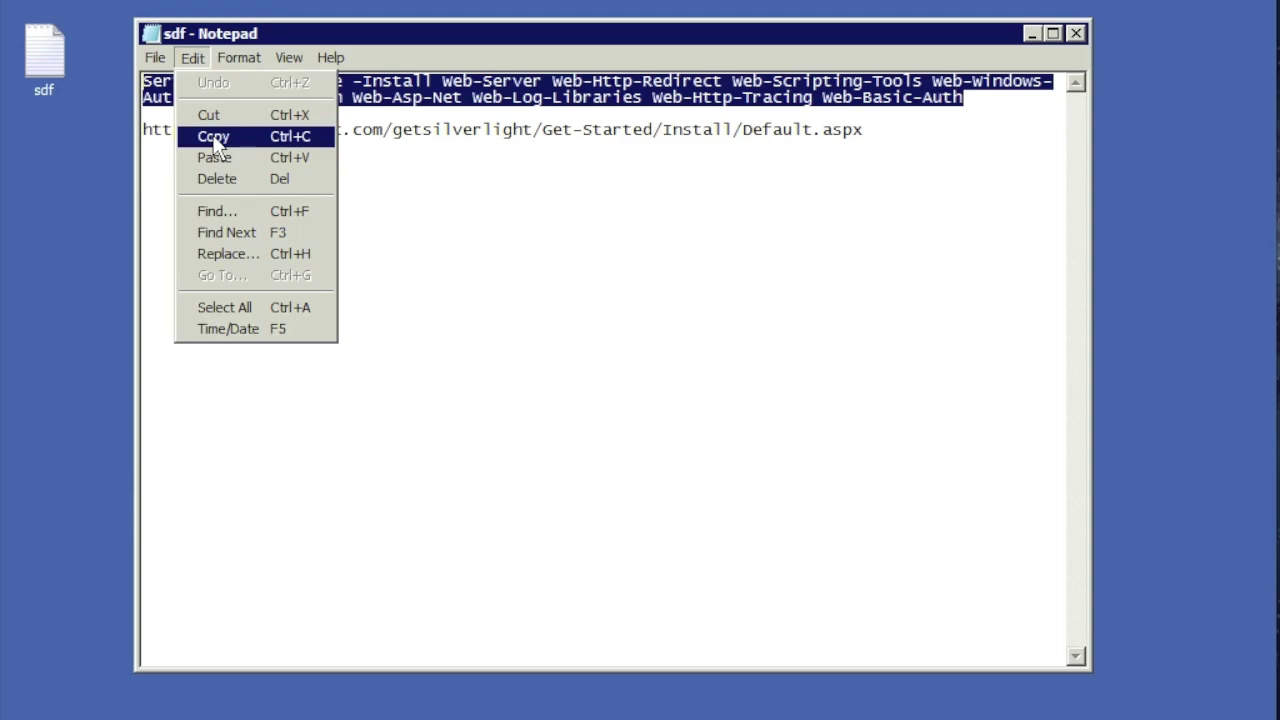
pyautogui.click(214, 137)
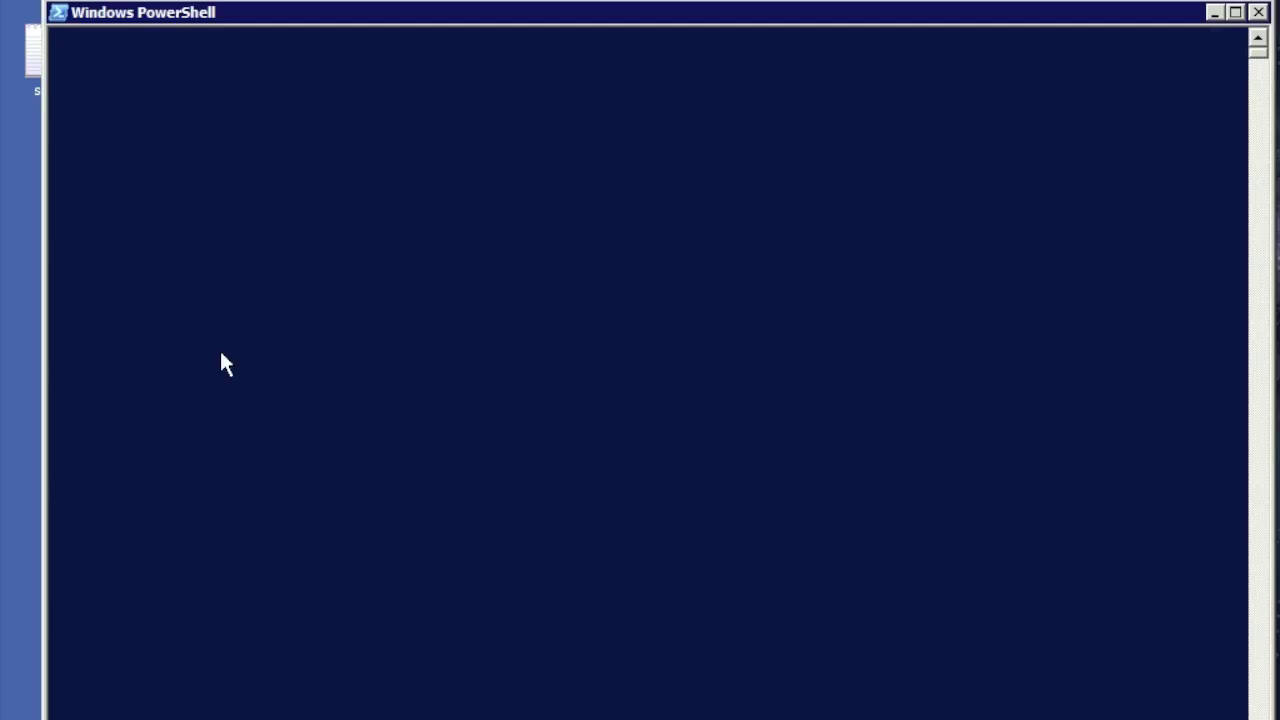
# Step: Paste and run the ServerManagerCmd.exe Web Server install in PowerShell until 'Installation succeeded'
pyautogui.rightClick(287, 249)
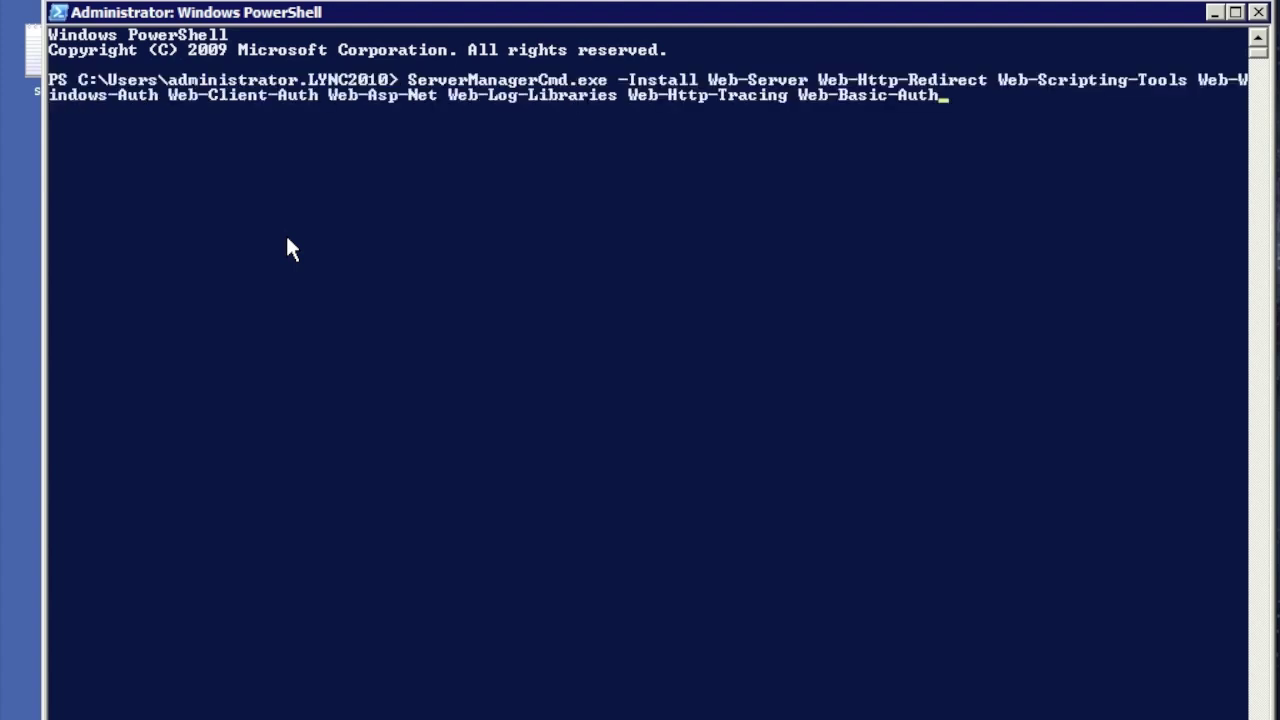
pyautogui.press('Return')
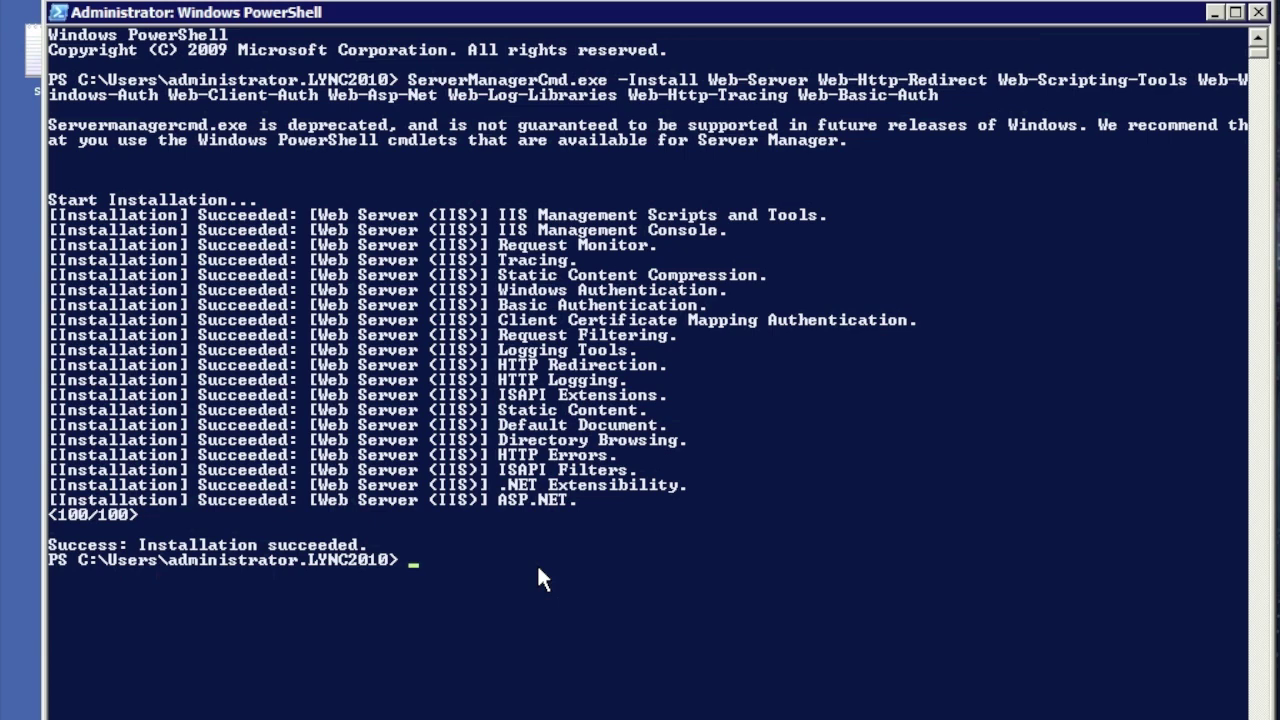
pyautogui.press('Return')
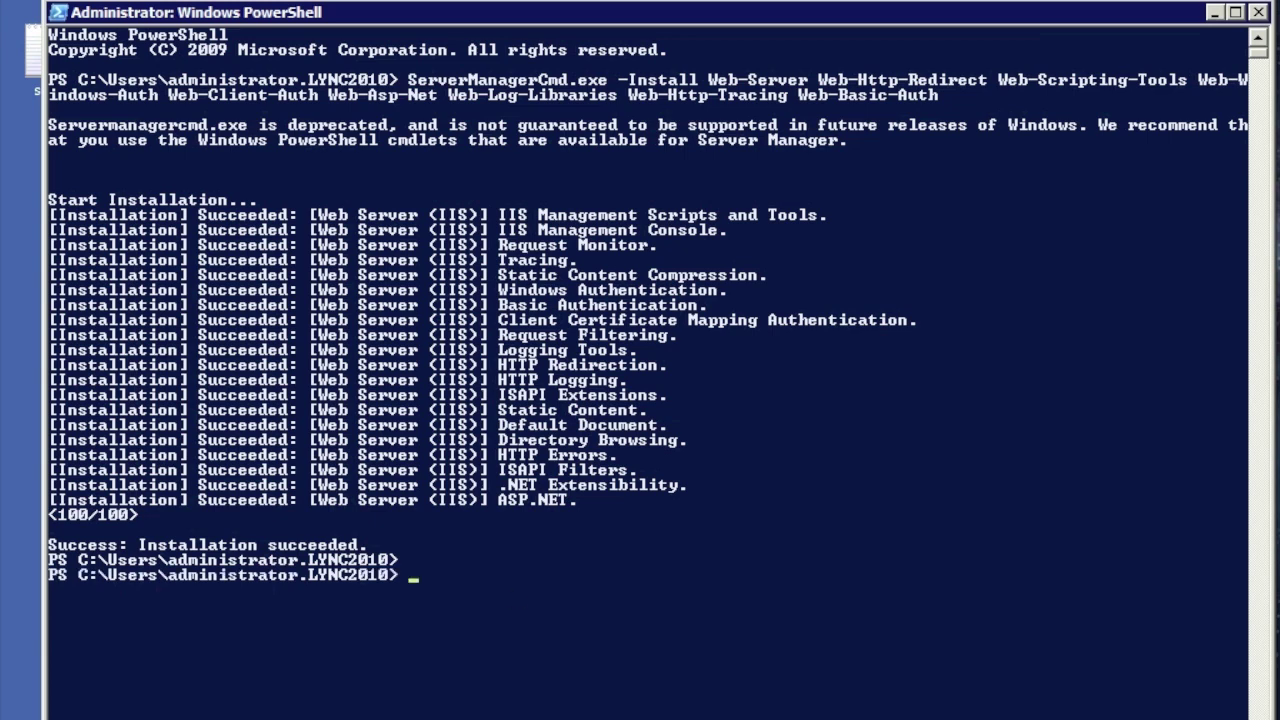
pyautogui.hotkey('alt', 'Tab')
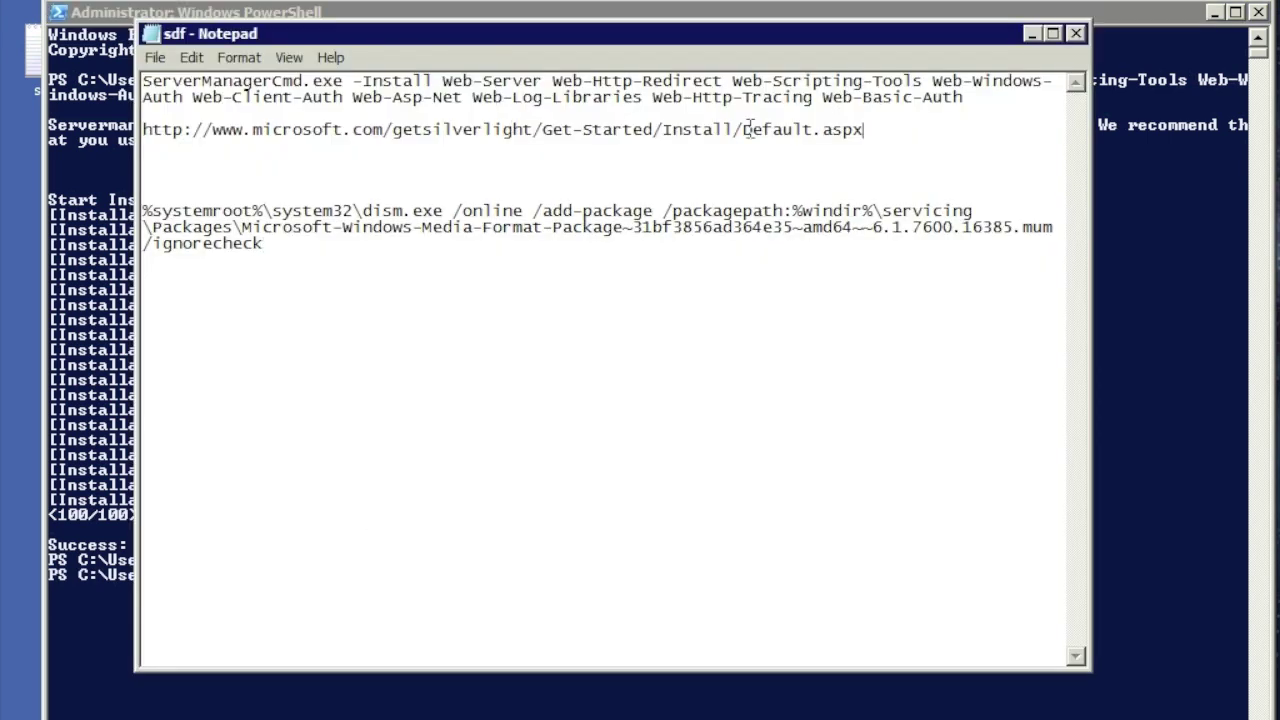
# Step: Copy the Silverlight download URL from Notepad and launch Internet Explorer
pyautogui.keyDown('shift'); pyautogui.click(144, 130); pyautogui.keyUp('shift')
pyautogui.rightClick(173, 138)
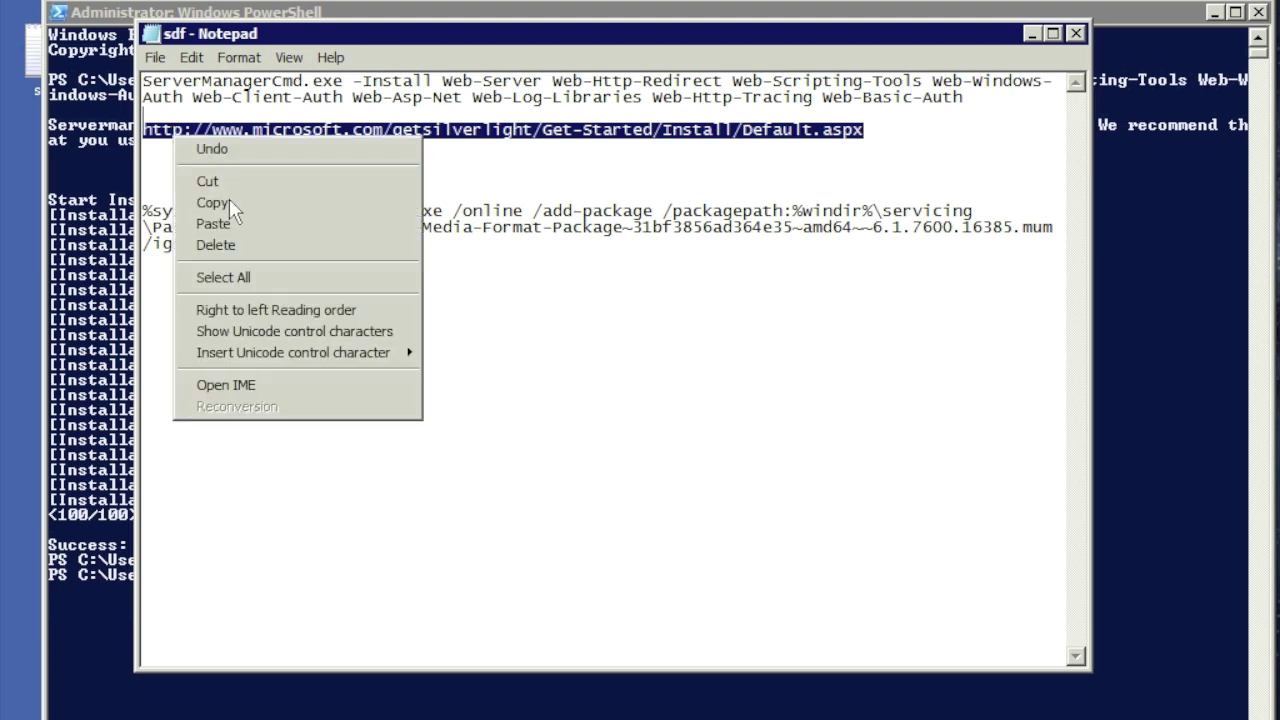
pyautogui.click(212, 202)
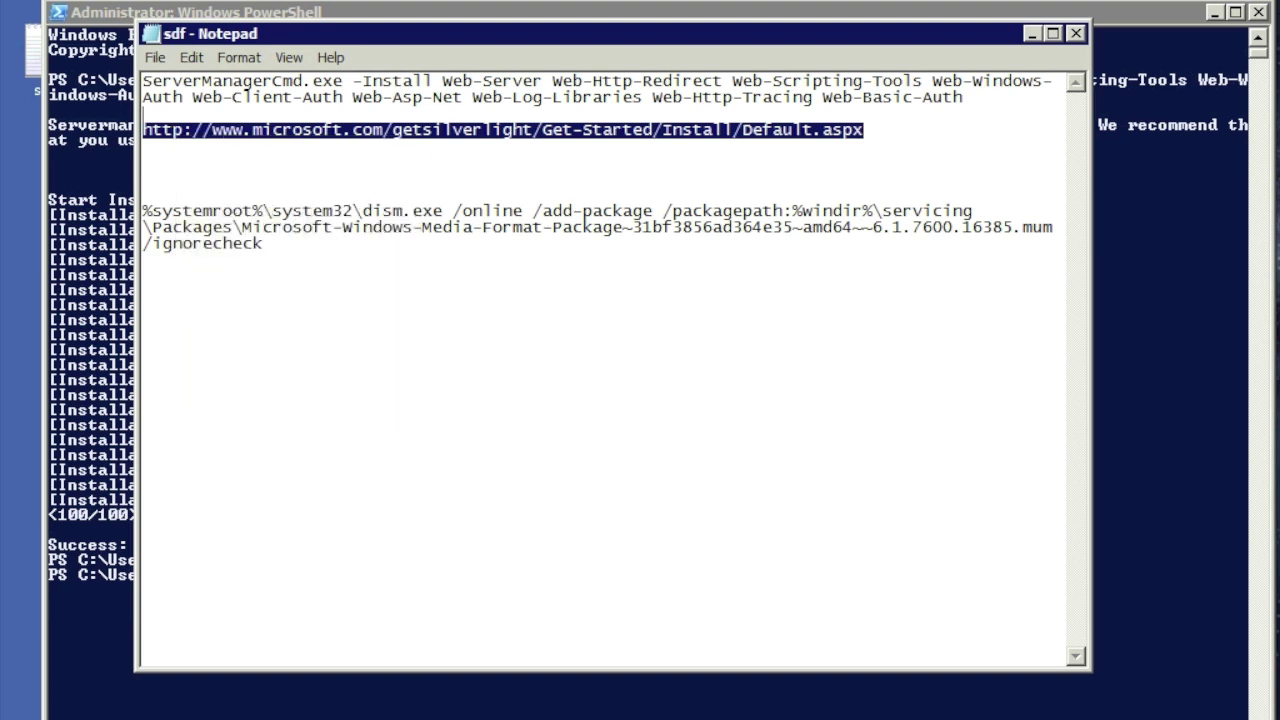
pyautogui.press('super')
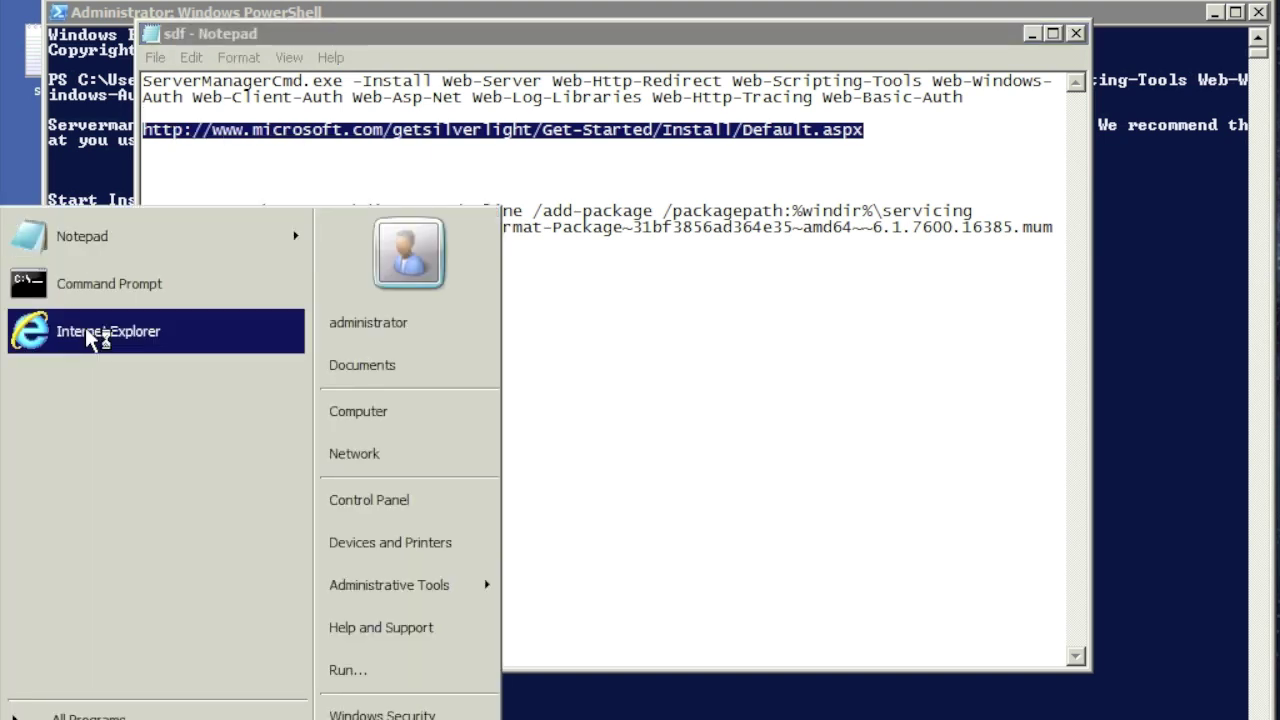
pyautogui.click(85, 330)
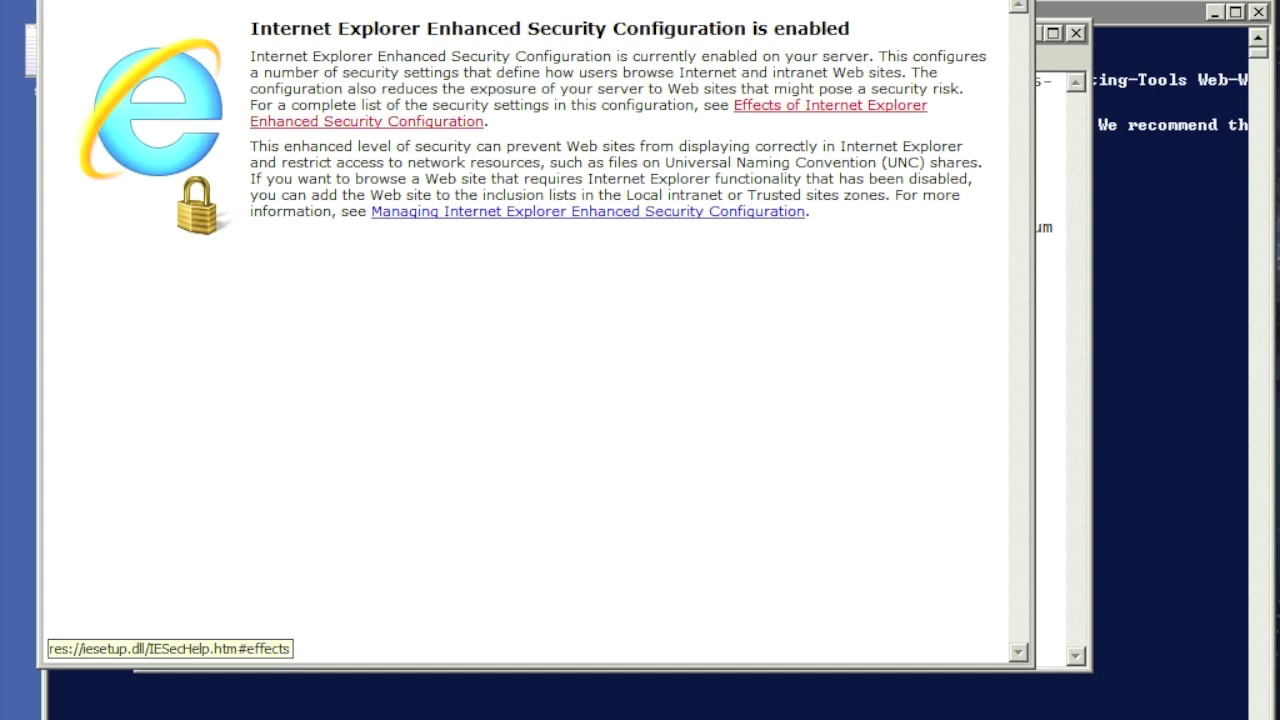
# Step: Open the Get Microsoft Silverlight page and try installing it; the download is blocked
pyautogui.rightClick(358, 2)
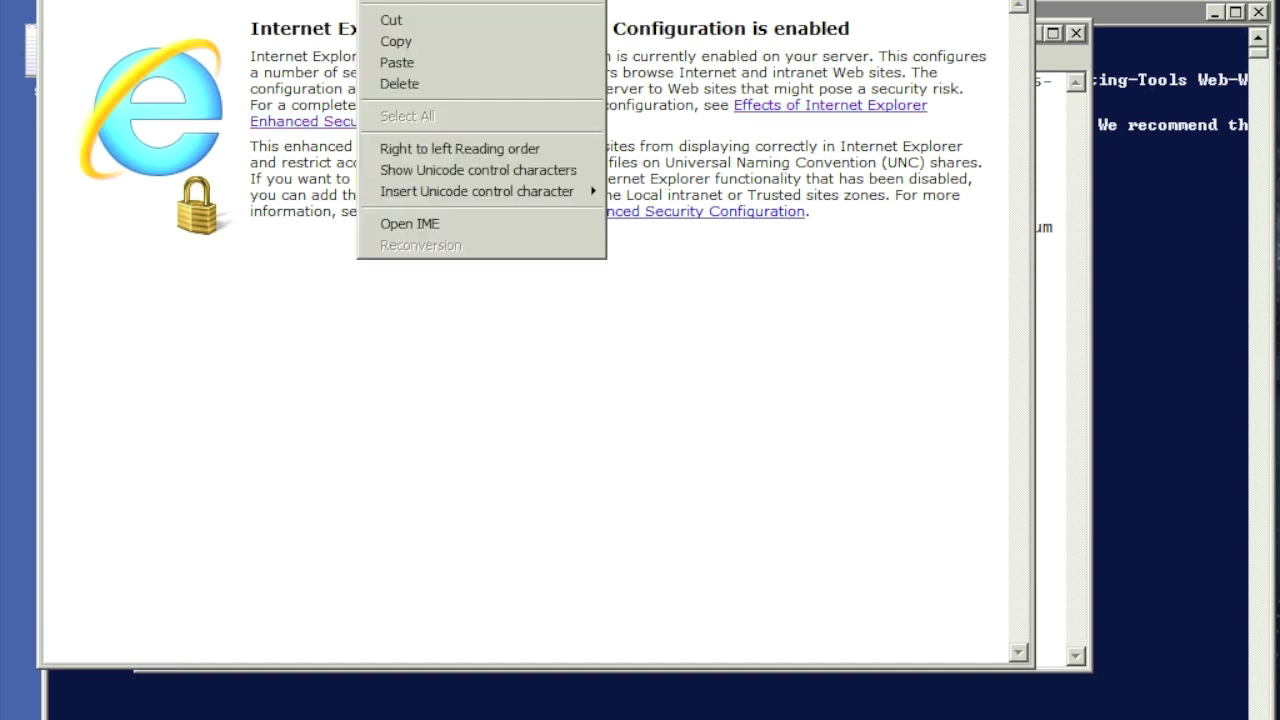
pyautogui.click(408, 62)
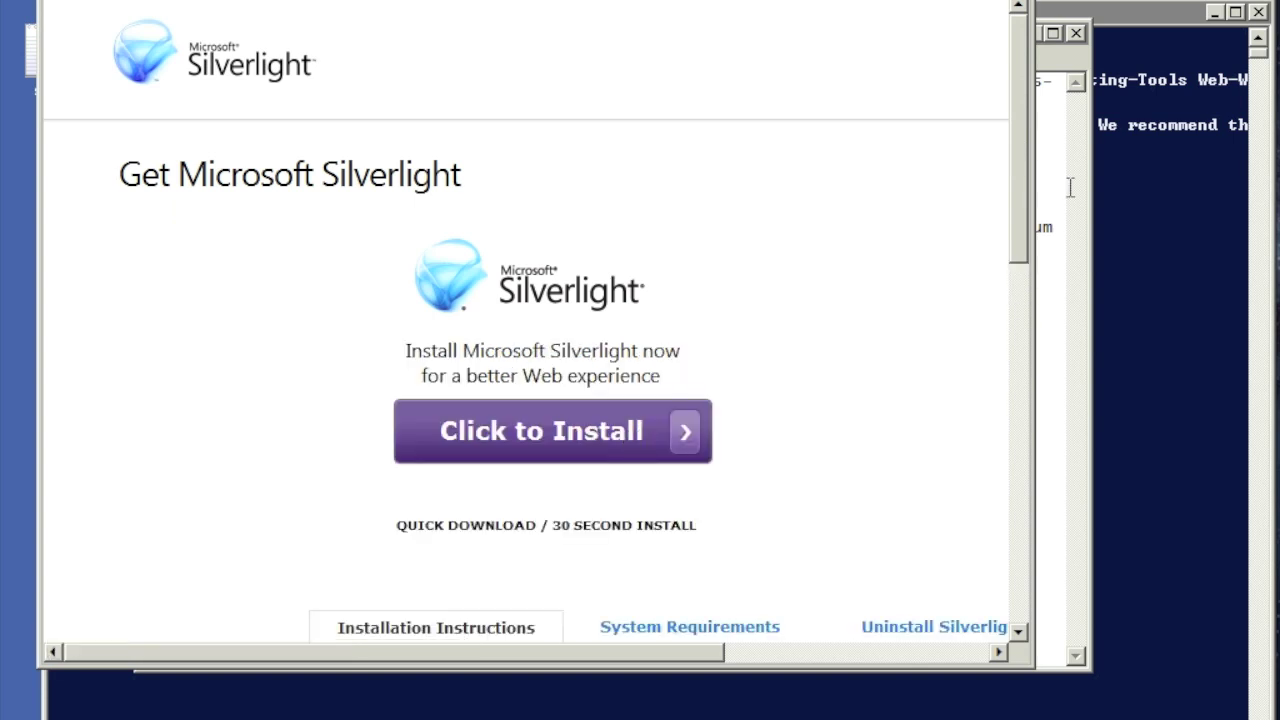
pyautogui.click(579, 430)
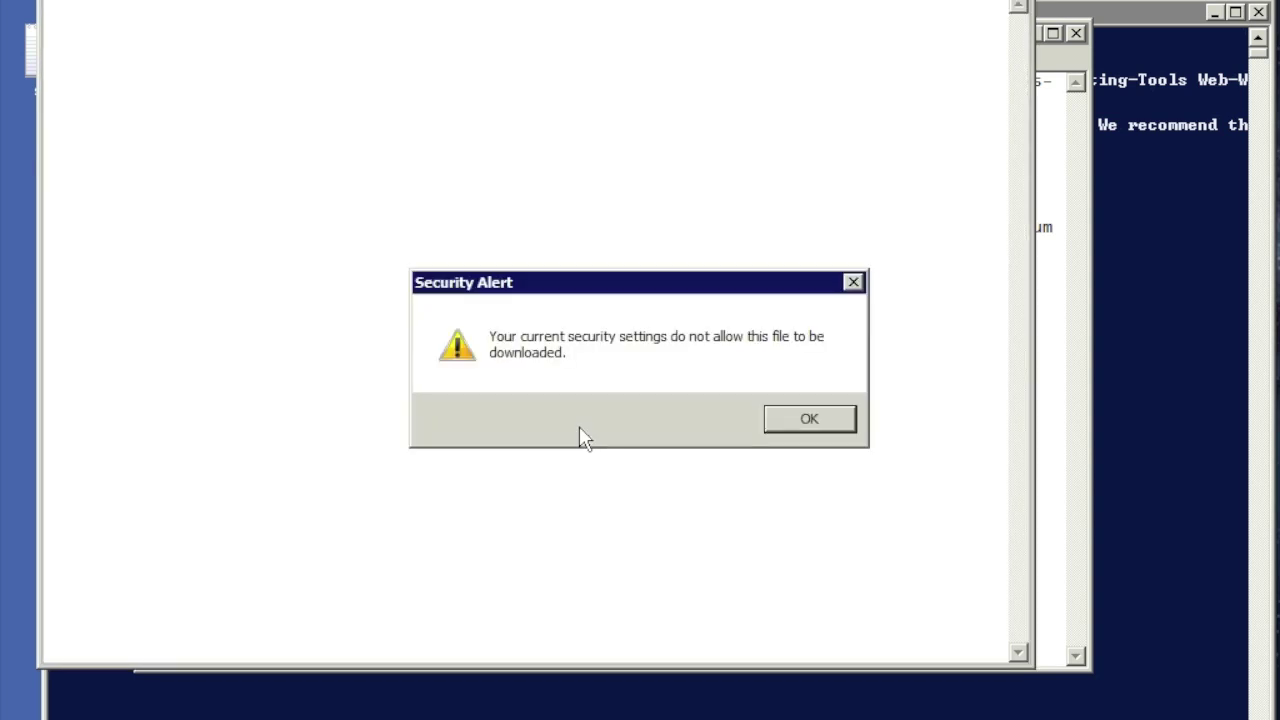
pyautogui.click(810, 422)
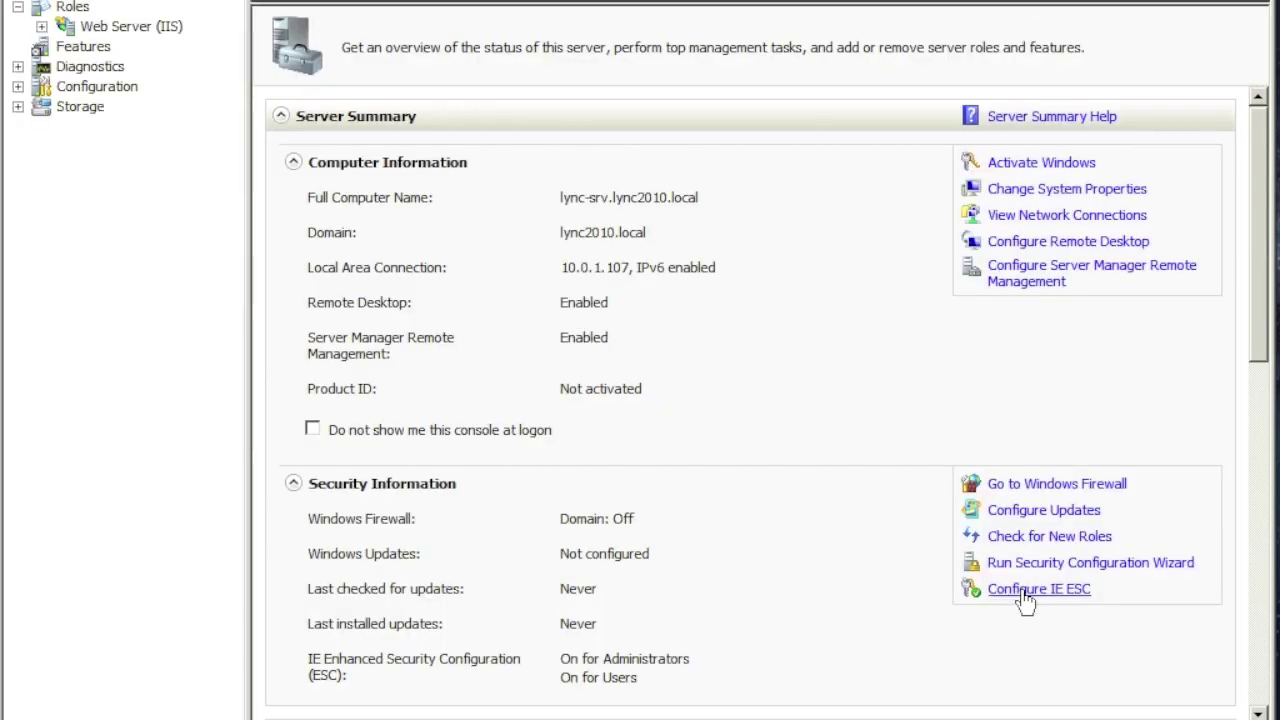
# Step: Set IE Enhanced Security Configuration to Off for Administrators, leaving Users On
pyautogui.click(1024, 592)
pyautogui.click(480, 312)
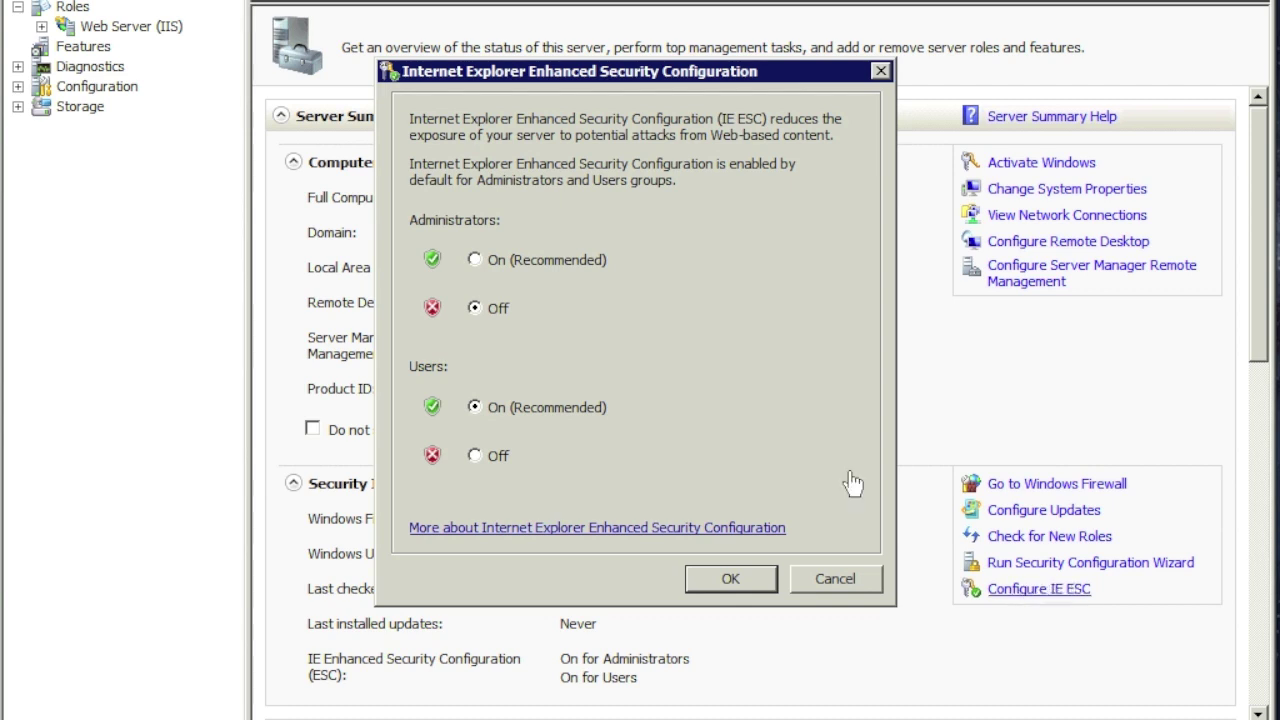
pyautogui.click(729, 576)
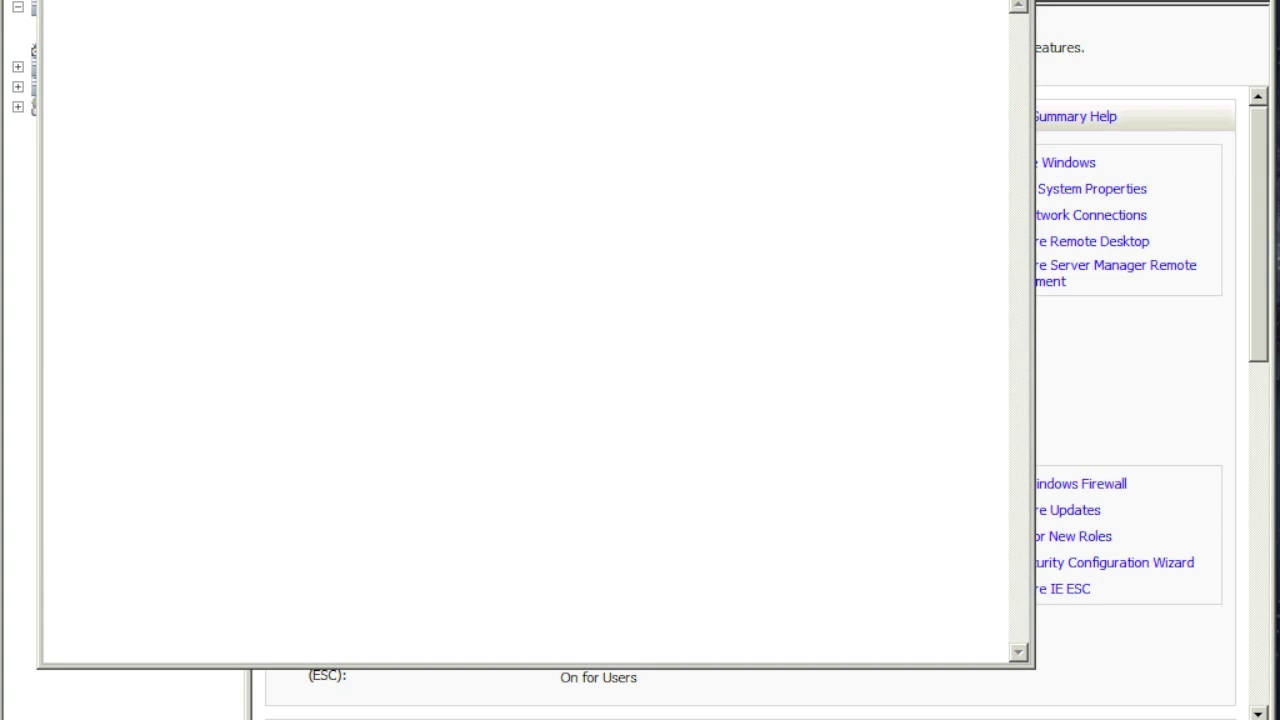
# Step: Run Silverlight.exe to install Silverlight 4 with Microsoft Update unchecked, then close the page
pyautogui.click(600, 433)
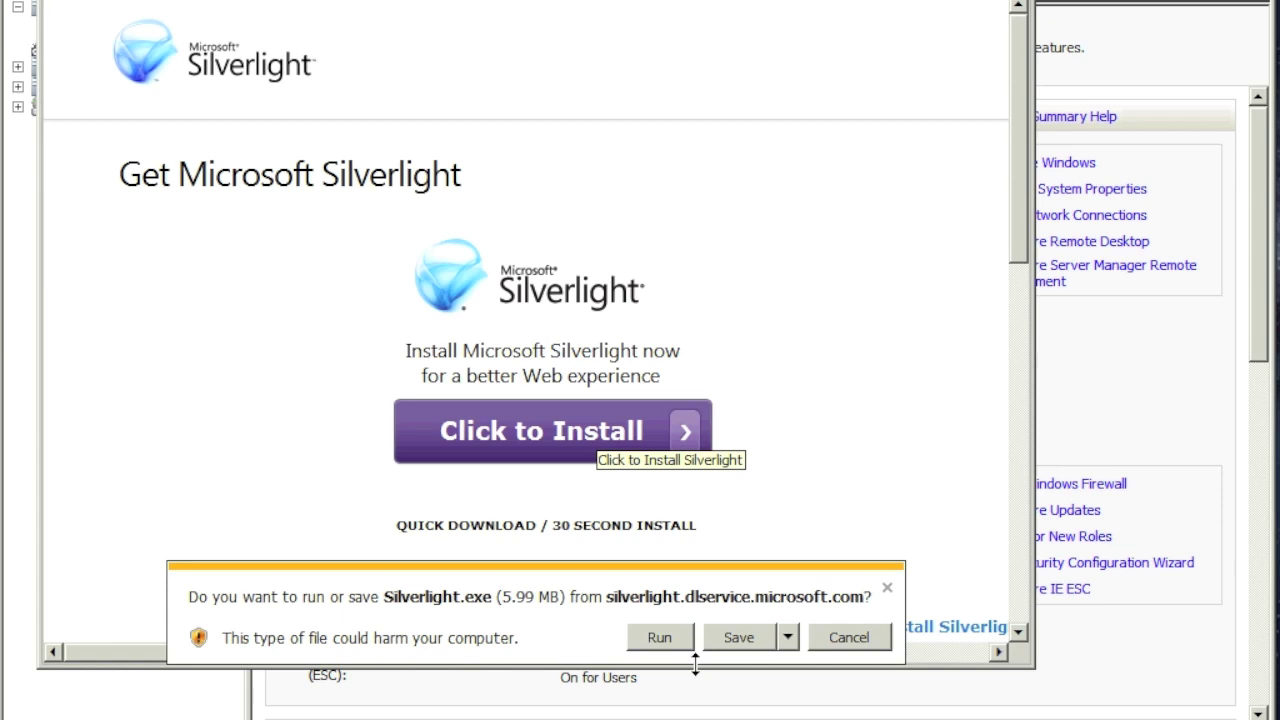
pyautogui.click(671, 637)
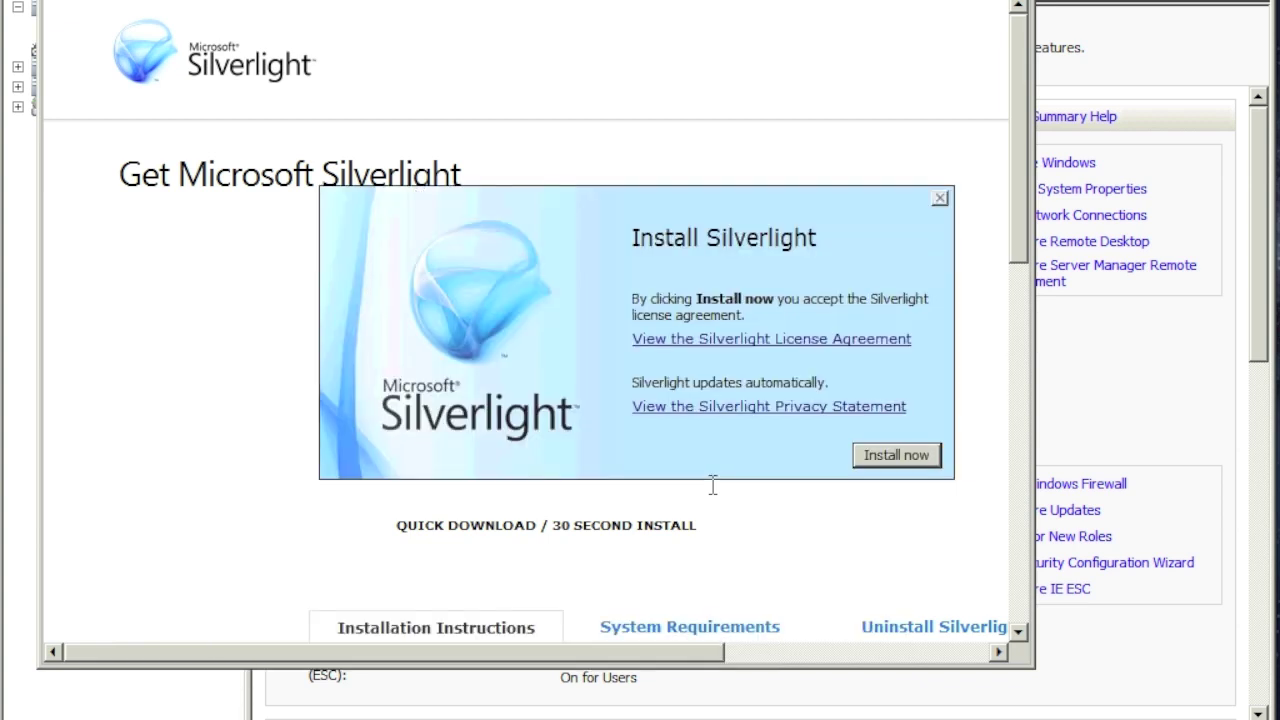
pyautogui.click(894, 456)
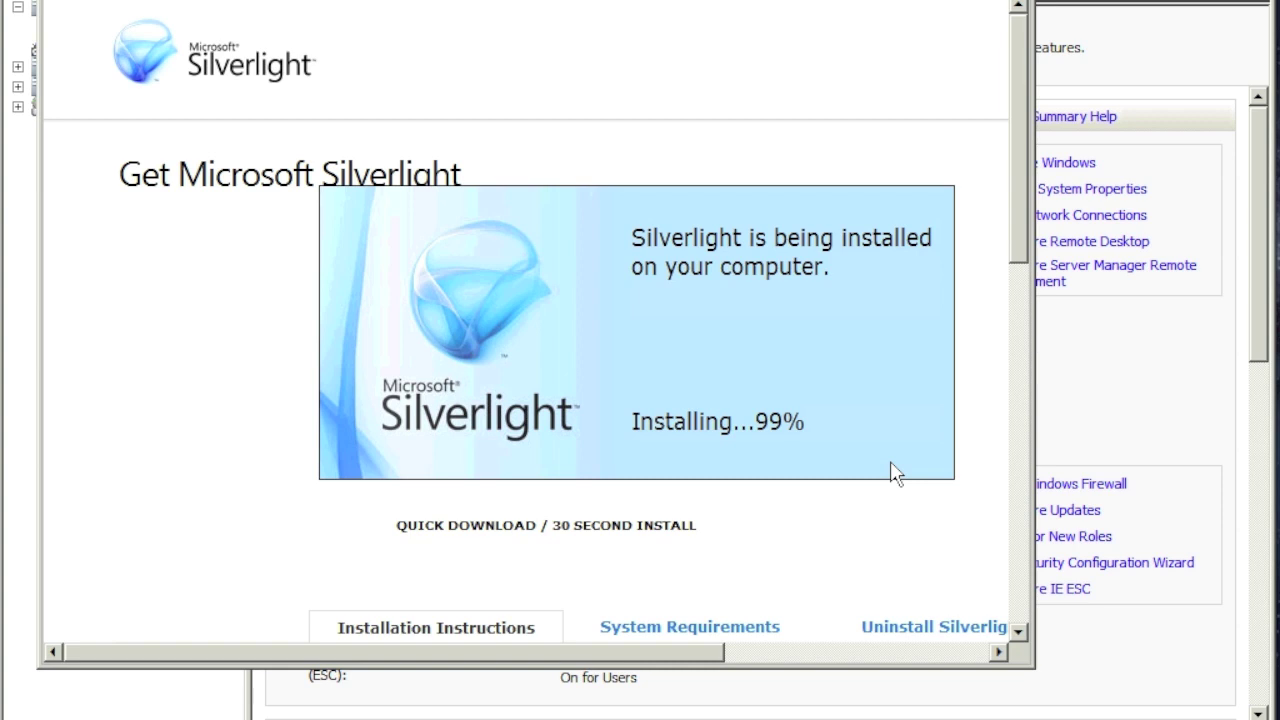
pyautogui.click(638, 364)
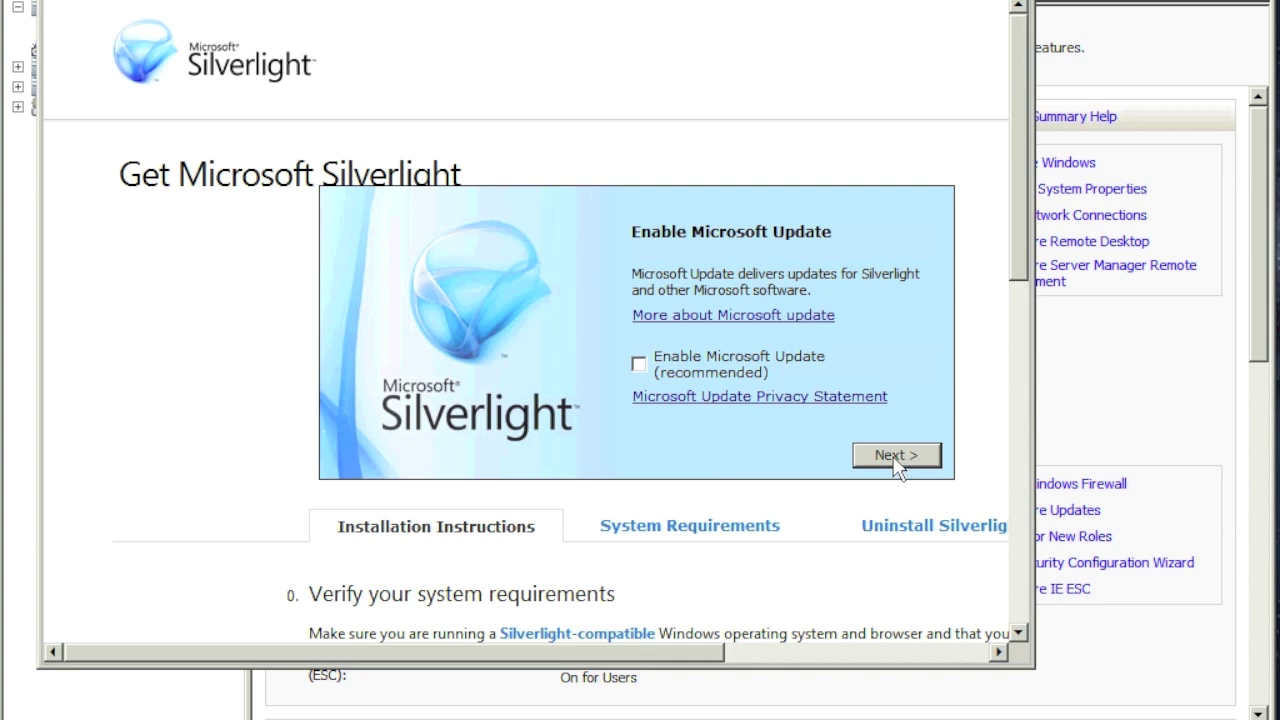
pyautogui.click(896, 457)
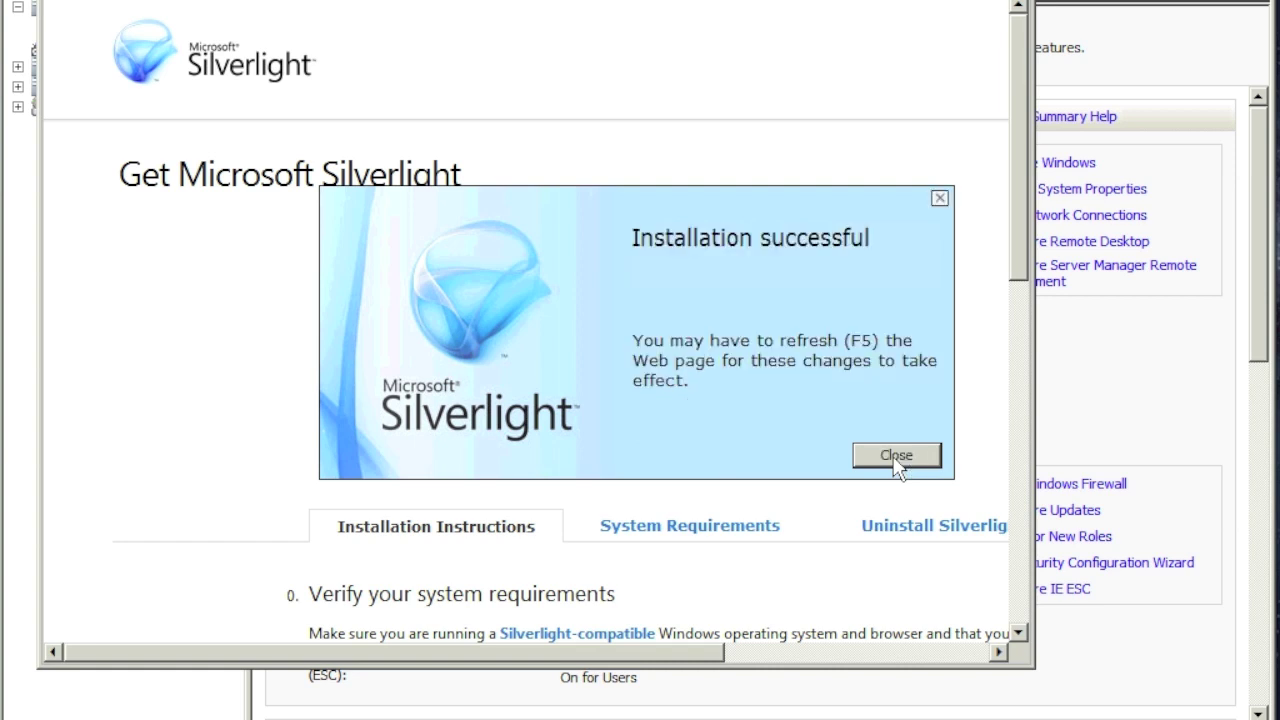
pyautogui.click(895, 457)
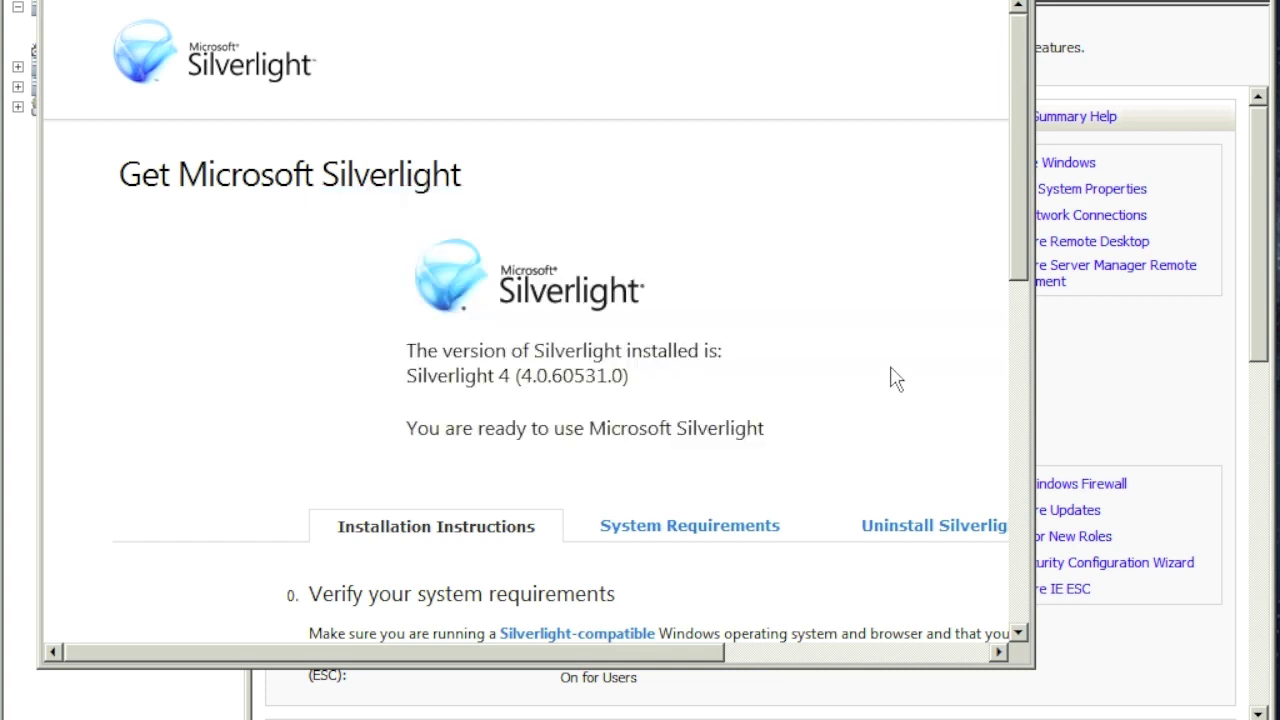
pyautogui.click(1000, 2)
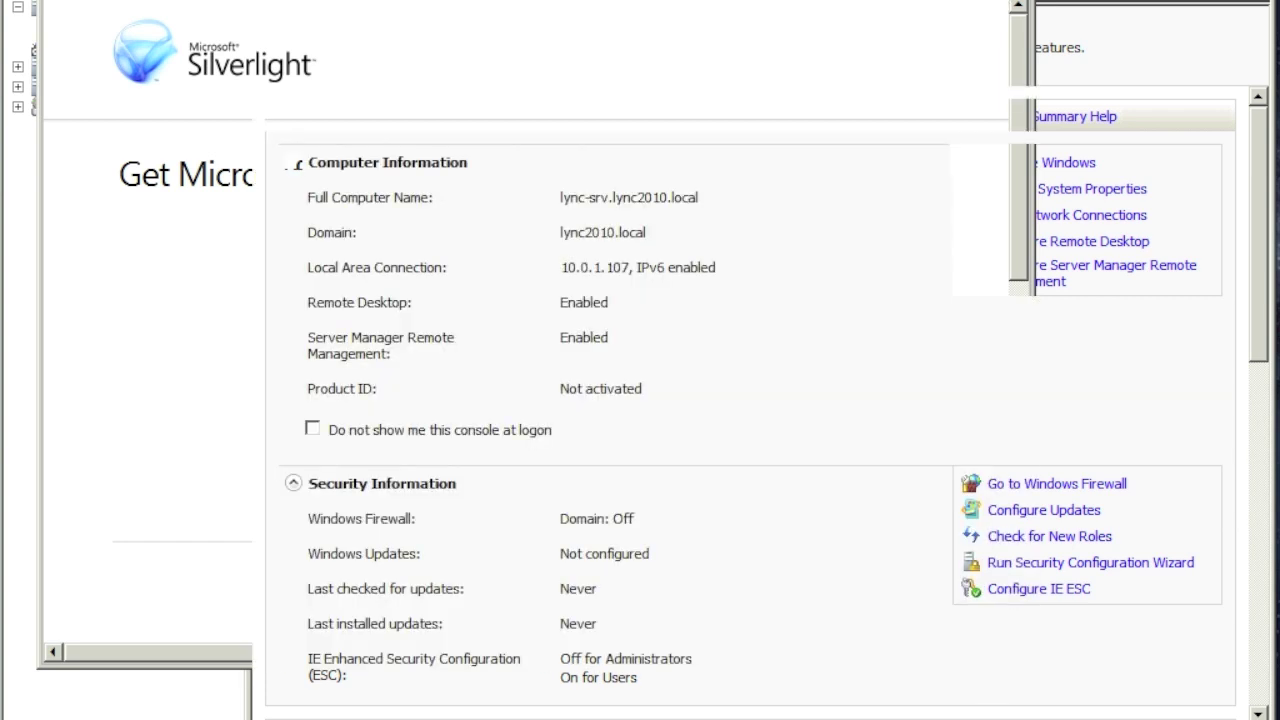
# Step: Copy the dism.exe /online /add-package Windows Media Format command from Notepad's notes
pyautogui.hotkey('alt', 'Tab')
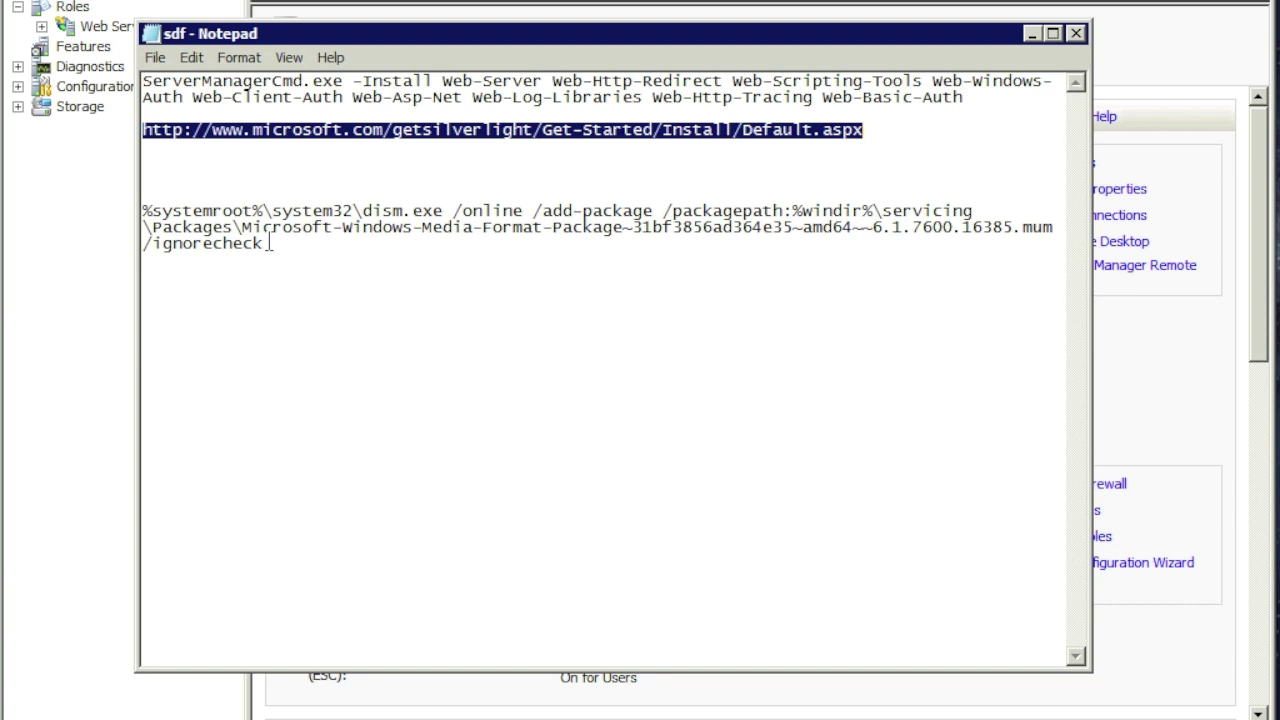
pyautogui.moveTo(268, 243); pyautogui.dragTo(142, 208)
pyautogui.press('super+c')
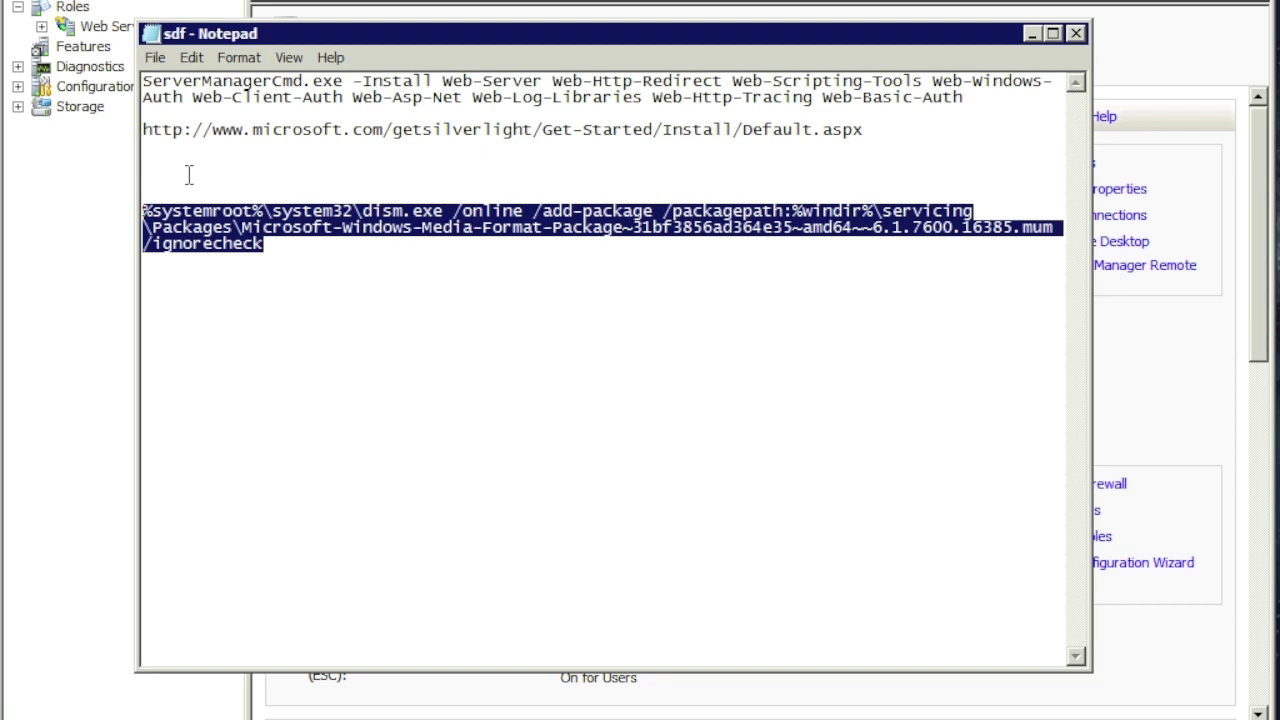
pyautogui.hotkey('alt', 'Tab')
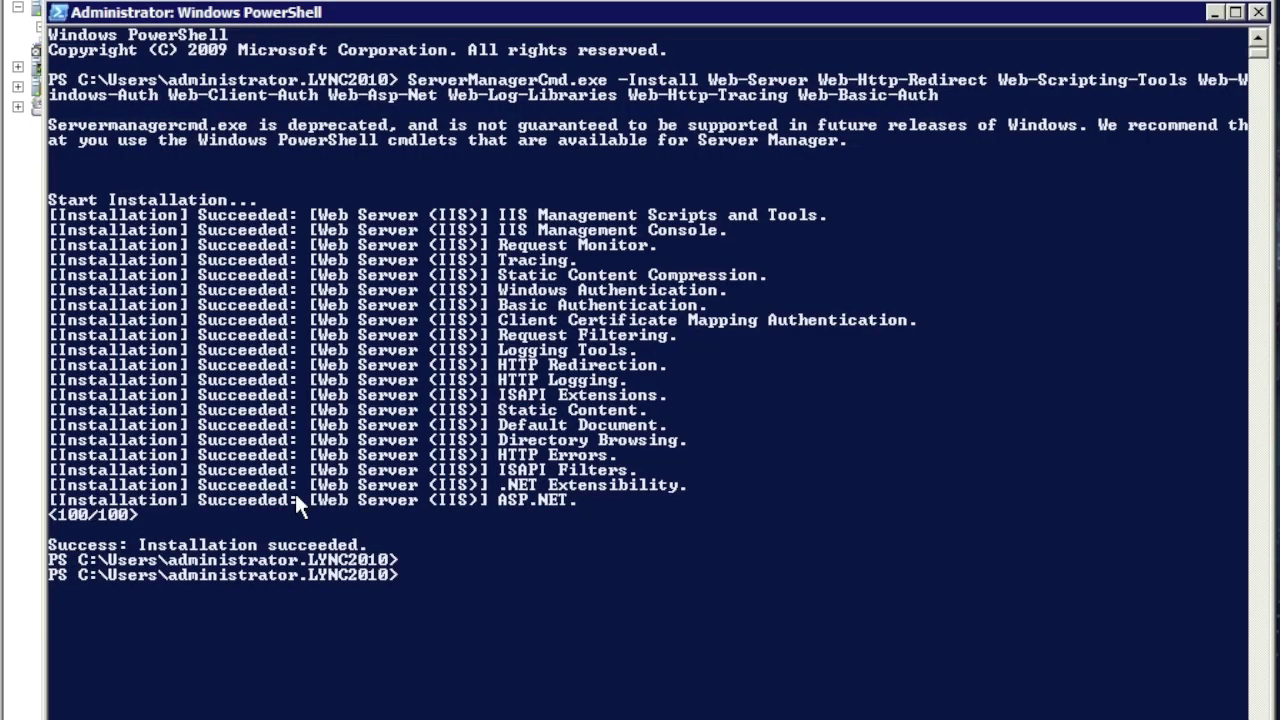
# Step: Paste and run the dism add-package command in PowerShell, then minimize PowerShell
pyautogui.rightClick(418, 617)
pyautogui.press('Return')
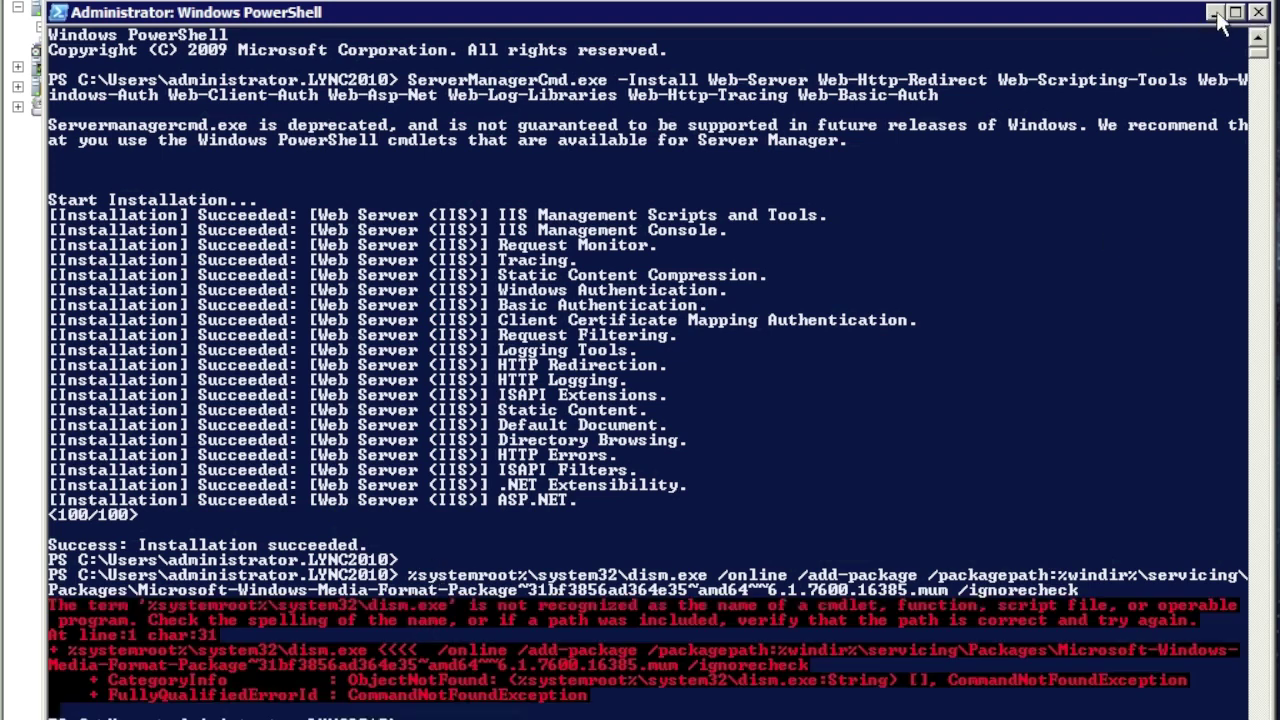
pyautogui.click(1214, 13)
# Step: Run the dism command in an administrator Command Prompt; it fails with Error 3, path not found
pyautogui.press('super')
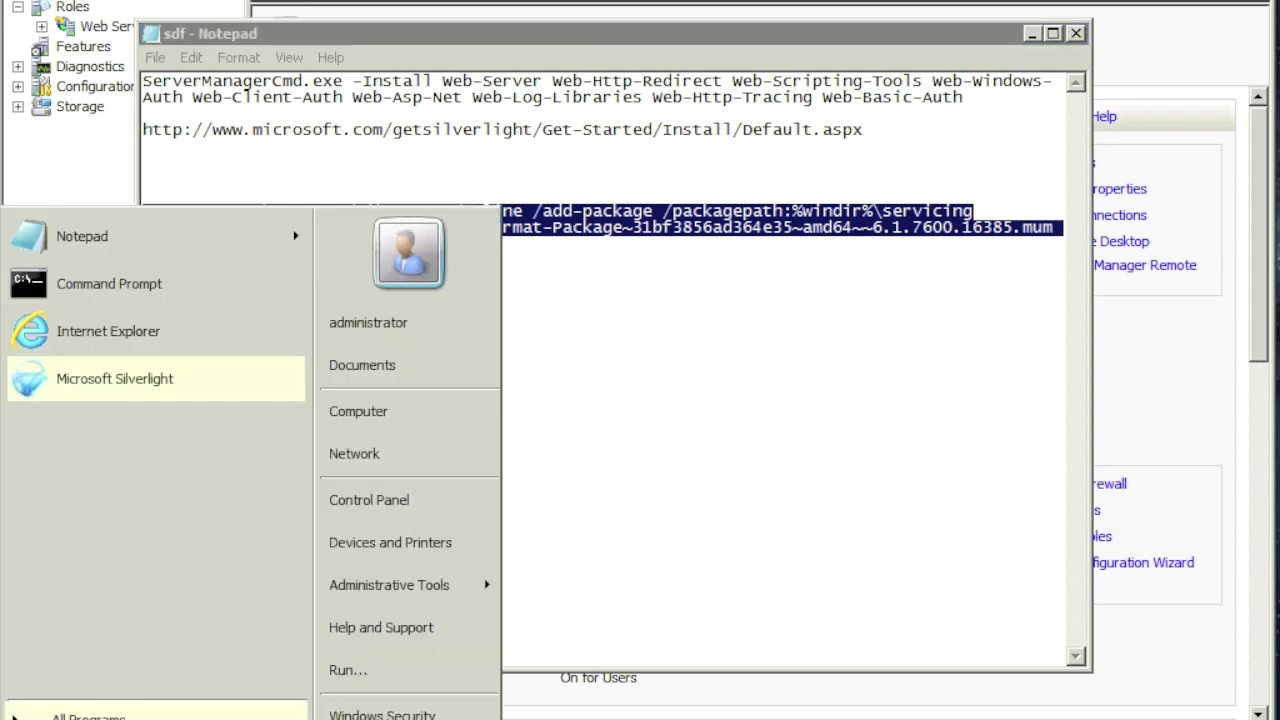
pyautogui.rightClick(60, 298)
pyautogui.click(139, 337)
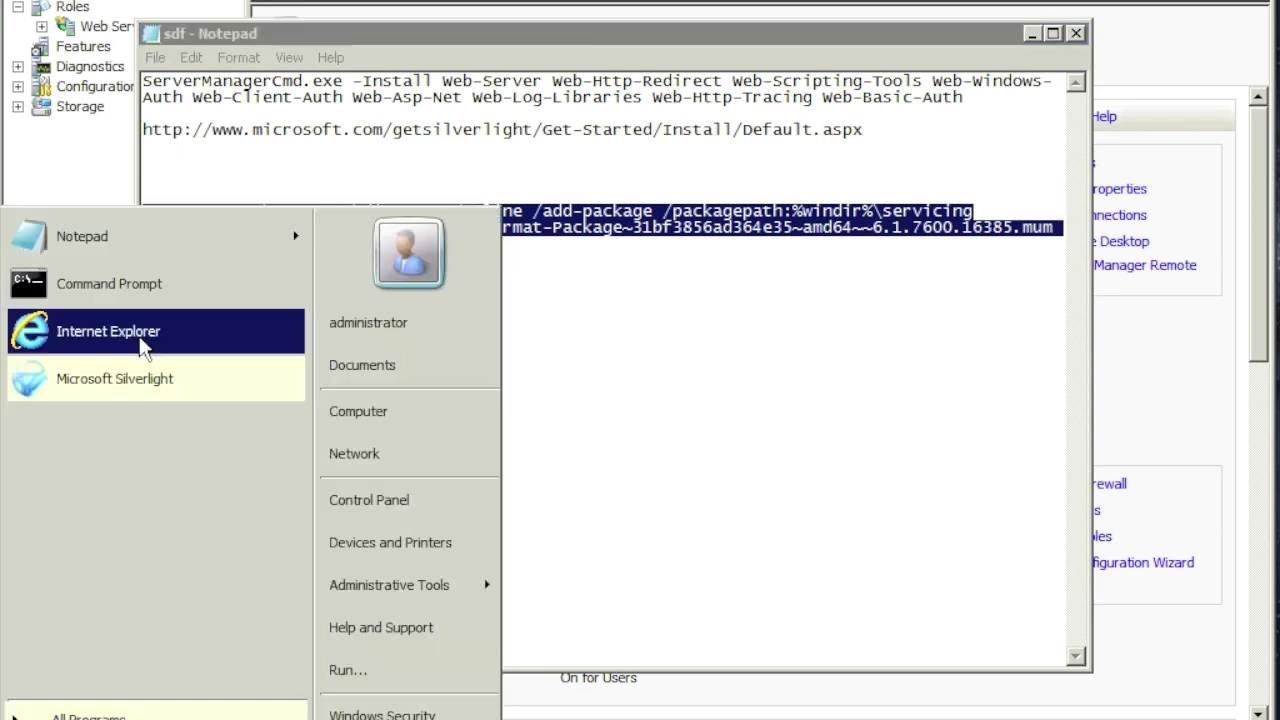
pyautogui.rightClick(265, 265)
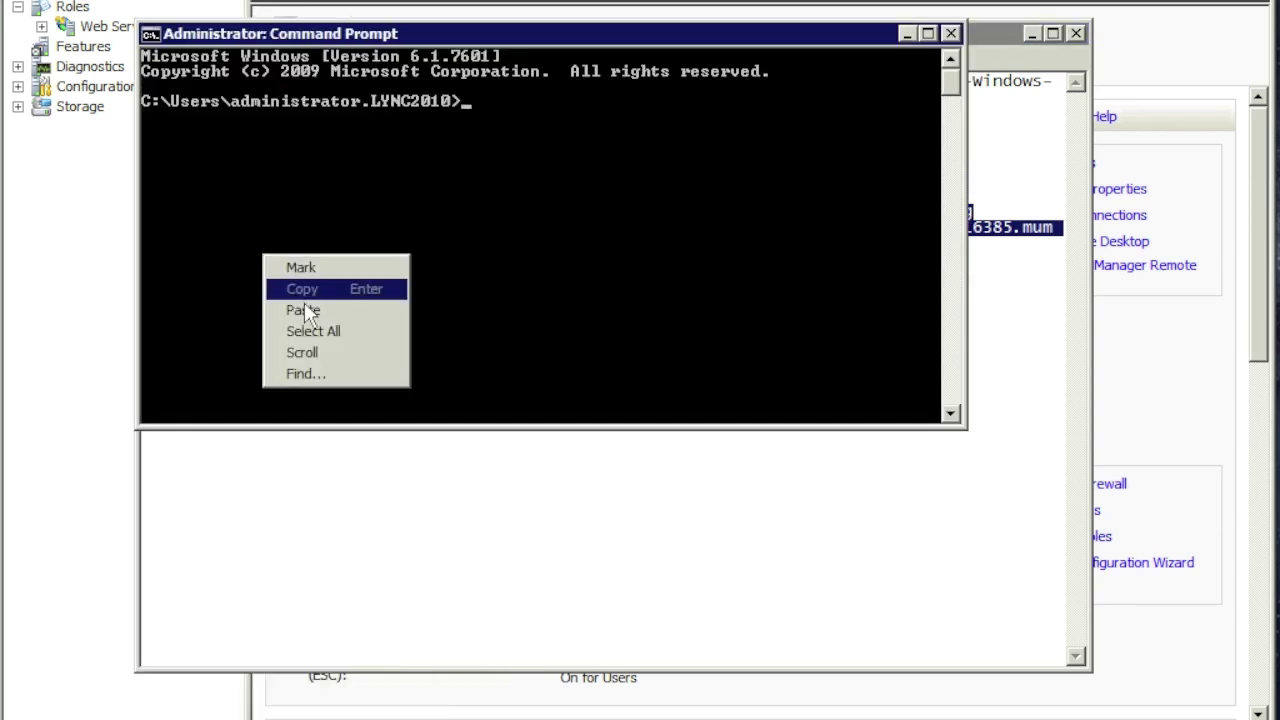
pyautogui.click(304, 310)
pyautogui.press('Return')
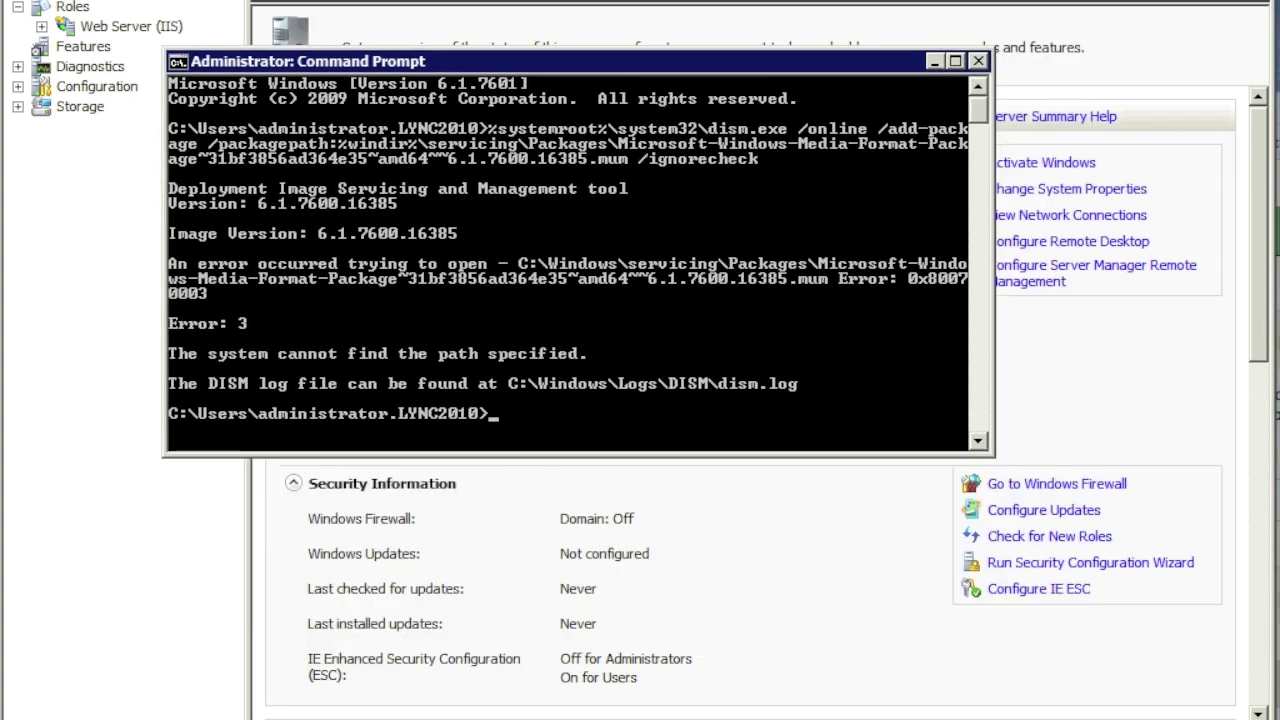
pyautogui.click(70, 517)
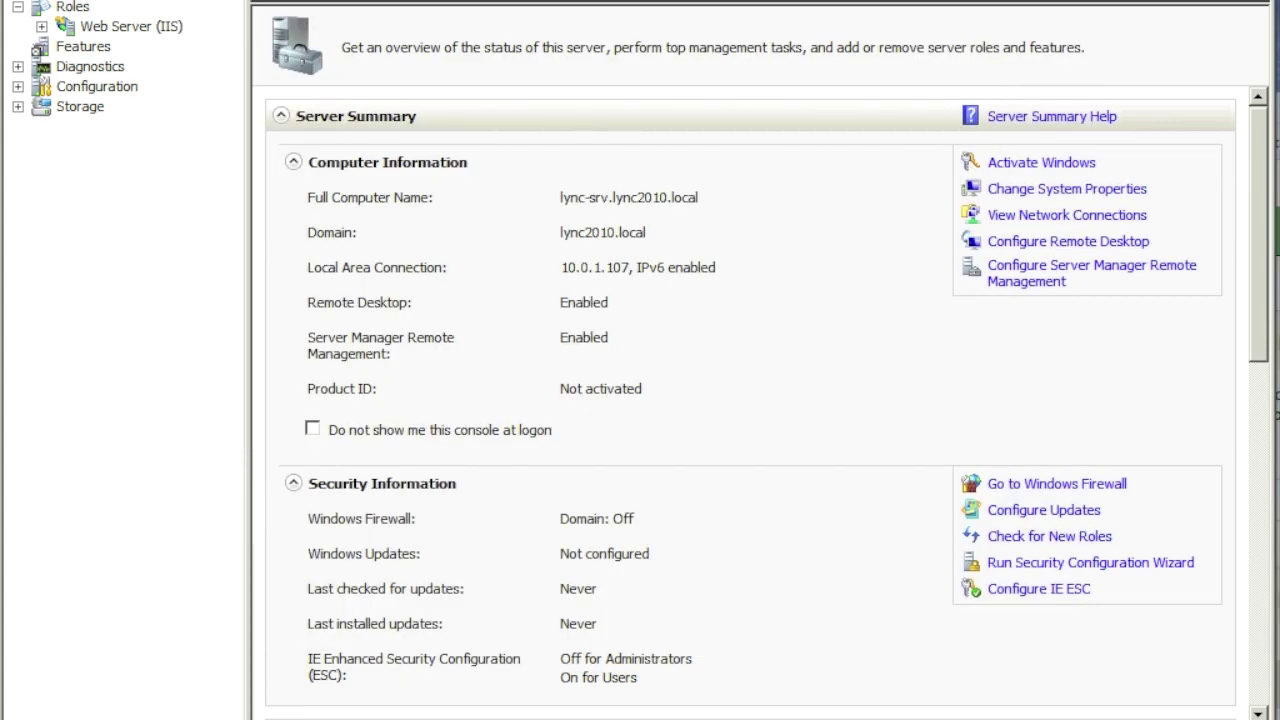
# Step: Select the Desktop Experience feature with its required Ink and Handwriting Services
pyautogui.click(83, 47)
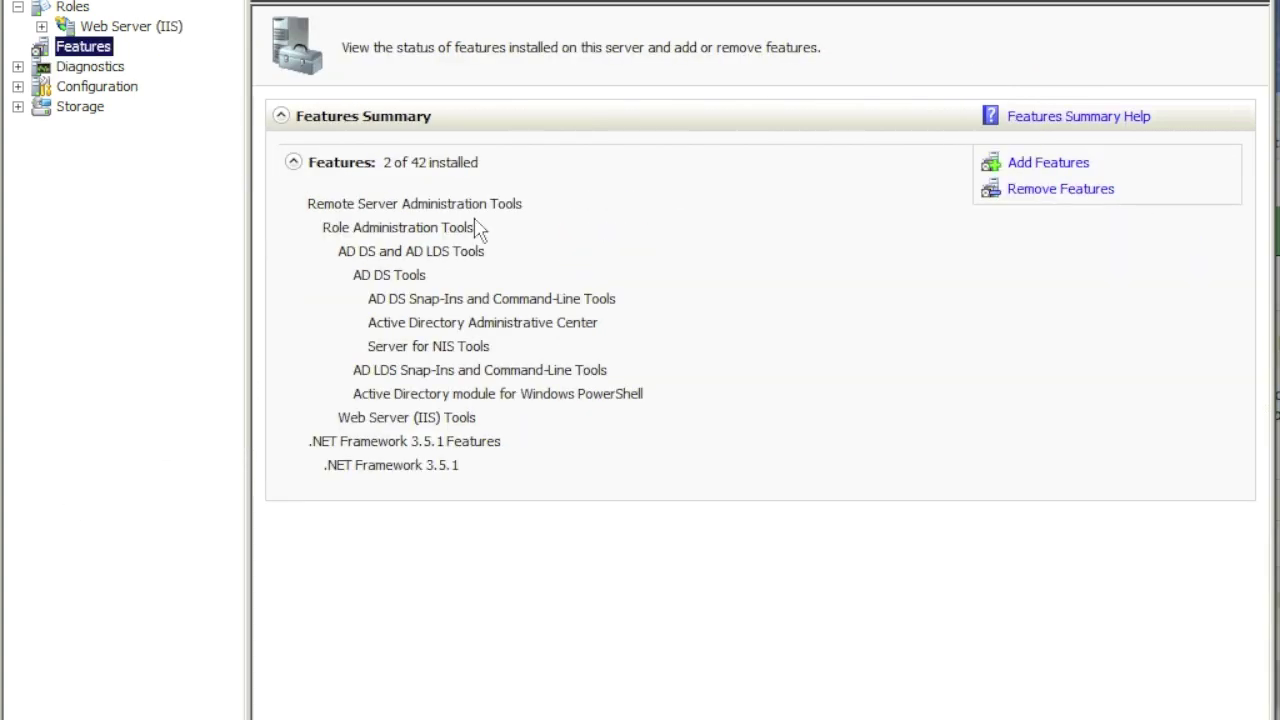
pyautogui.click(1047, 164)
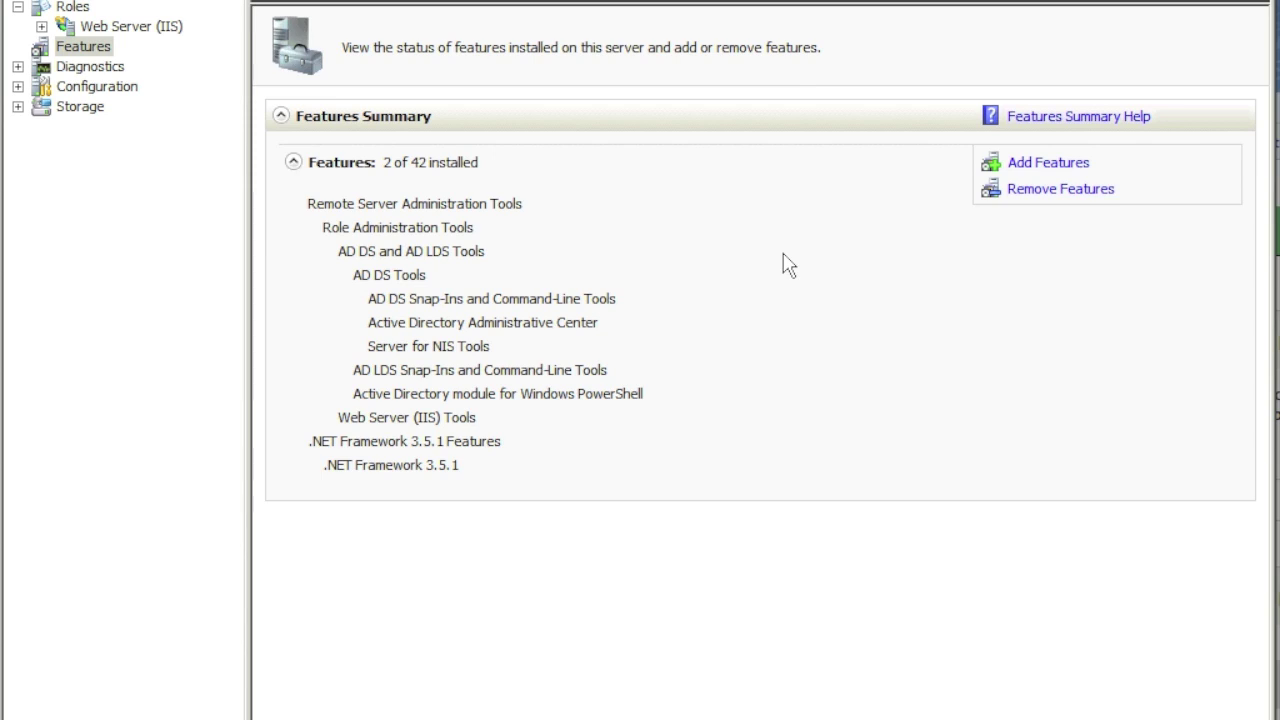
pyautogui.click(1056, 172)
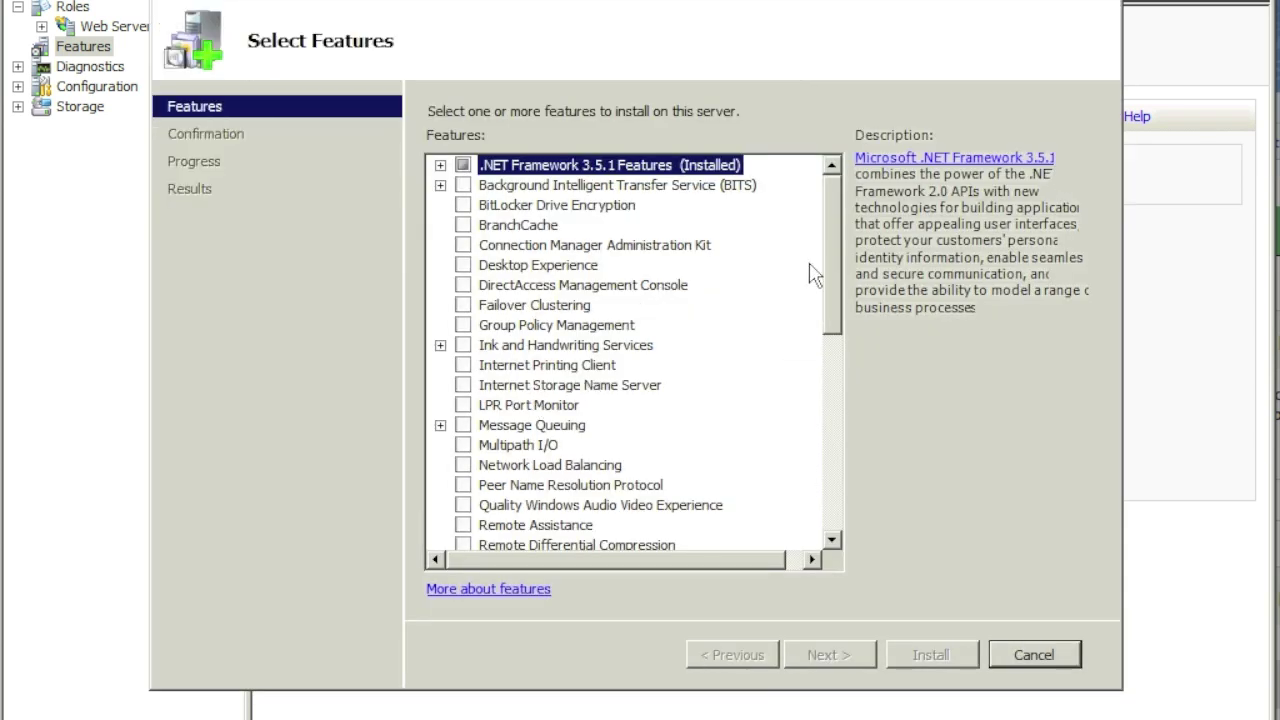
pyautogui.click(463, 266)
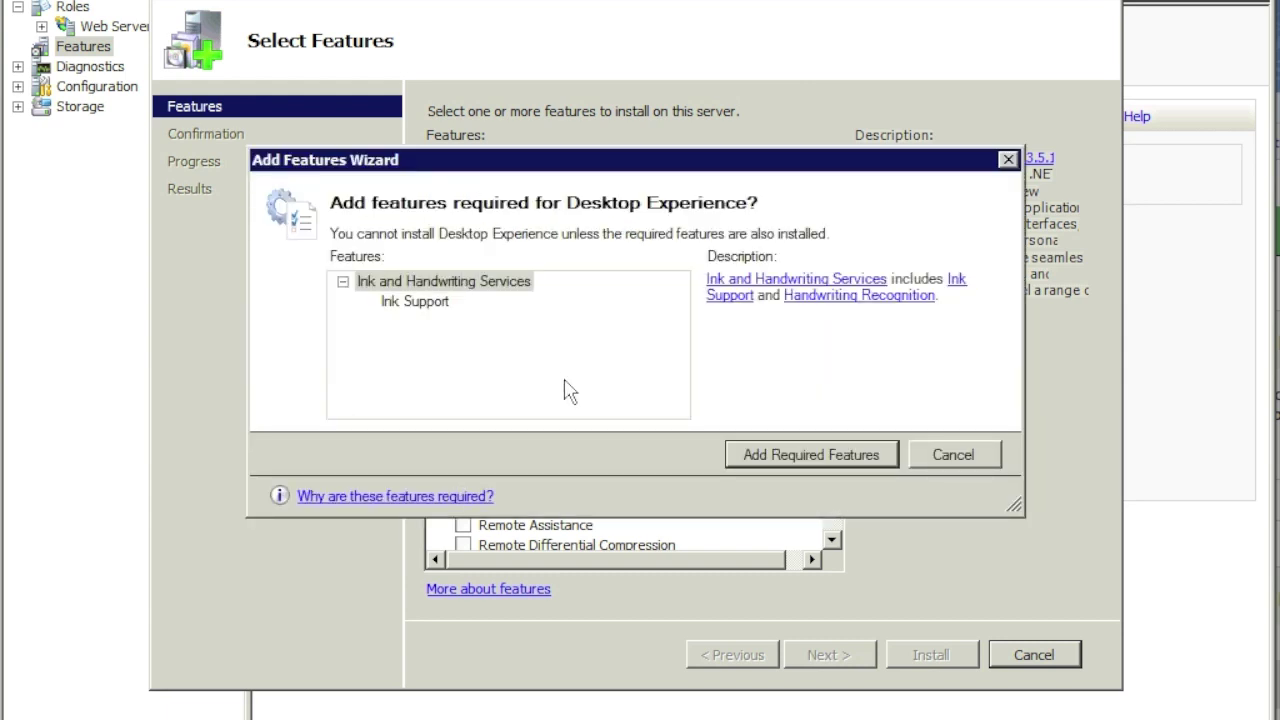
pyautogui.click(777, 452)
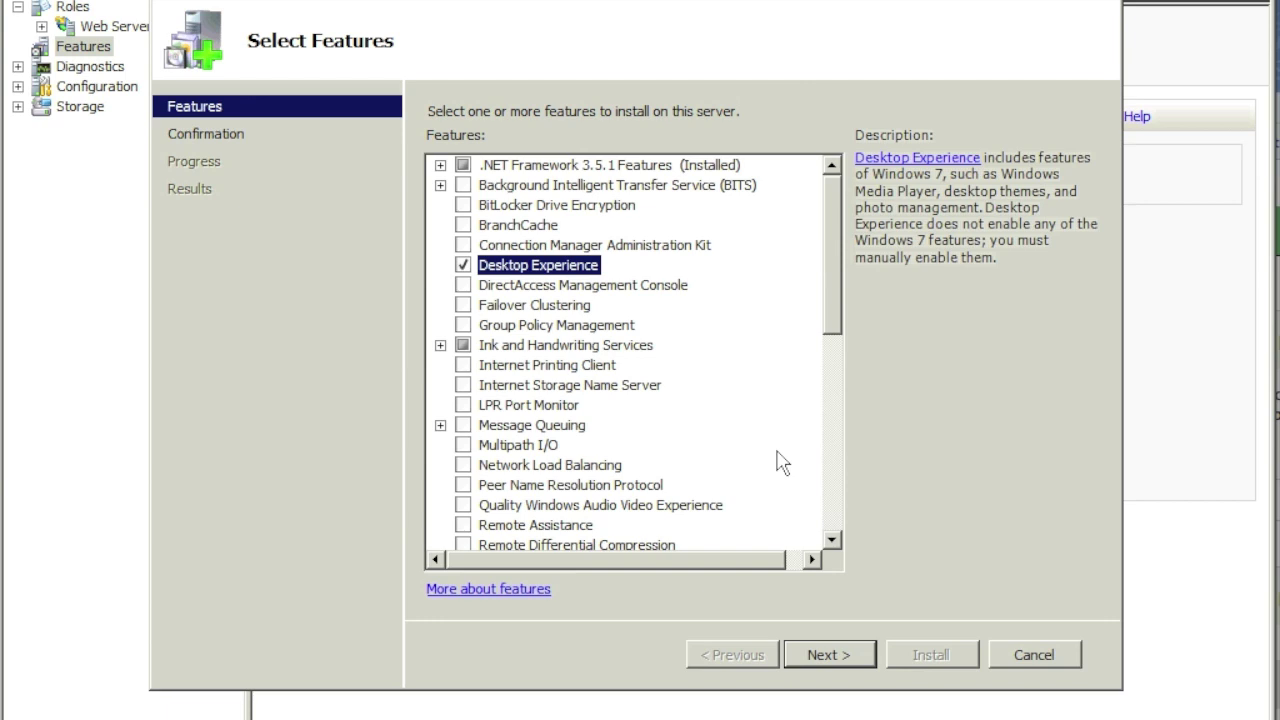
# Step: Install Desktop Experience without restarting, then view Computer in Windows Explorer
pyautogui.click(833, 662)
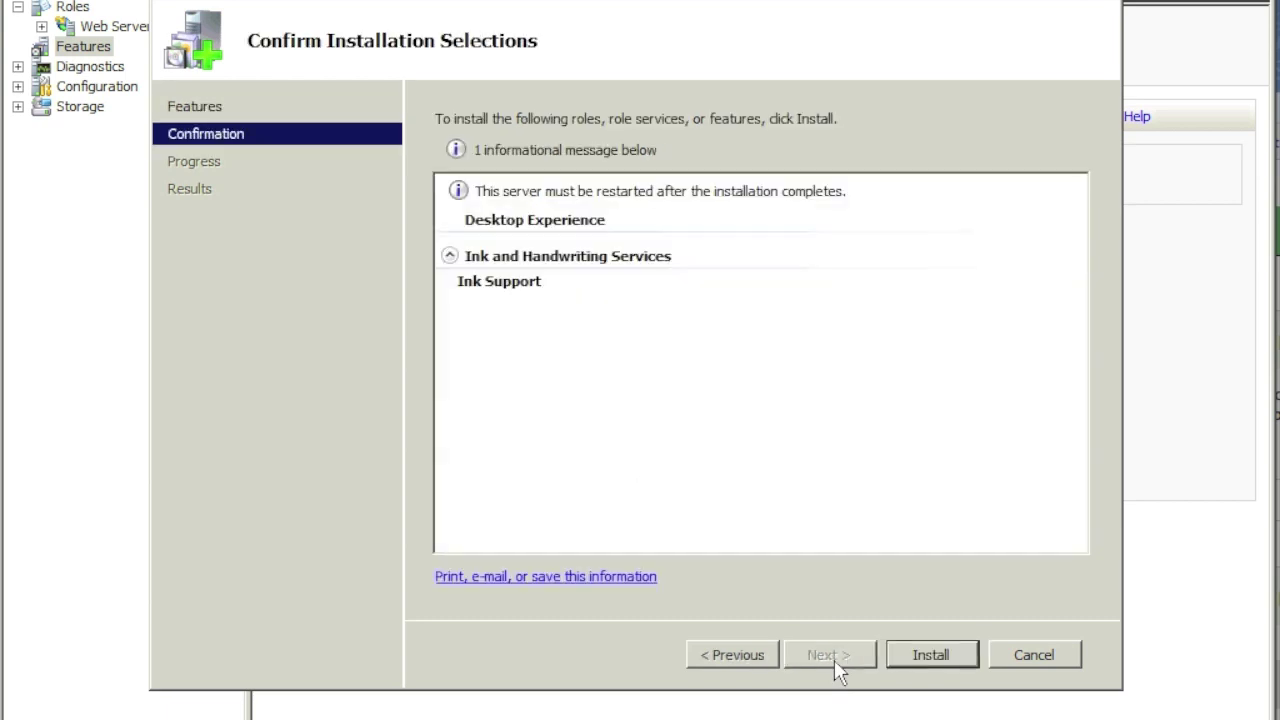
pyautogui.click(917, 661)
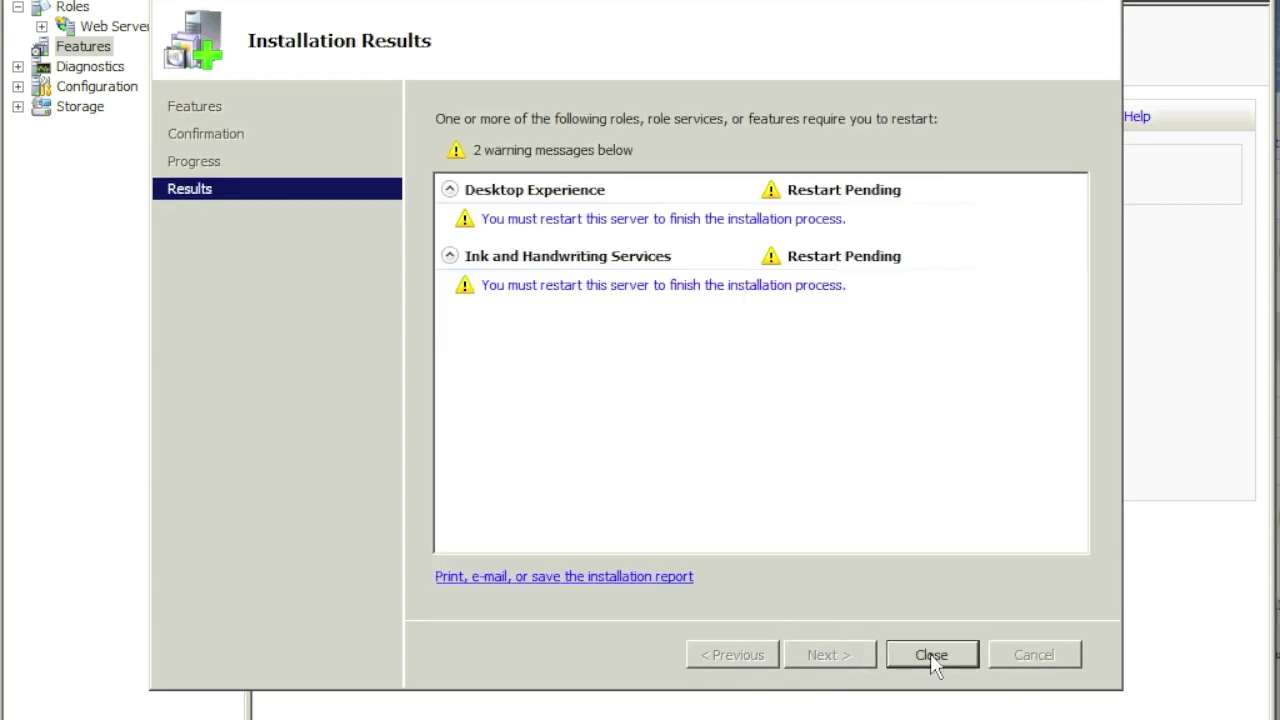
pyautogui.click(930, 657)
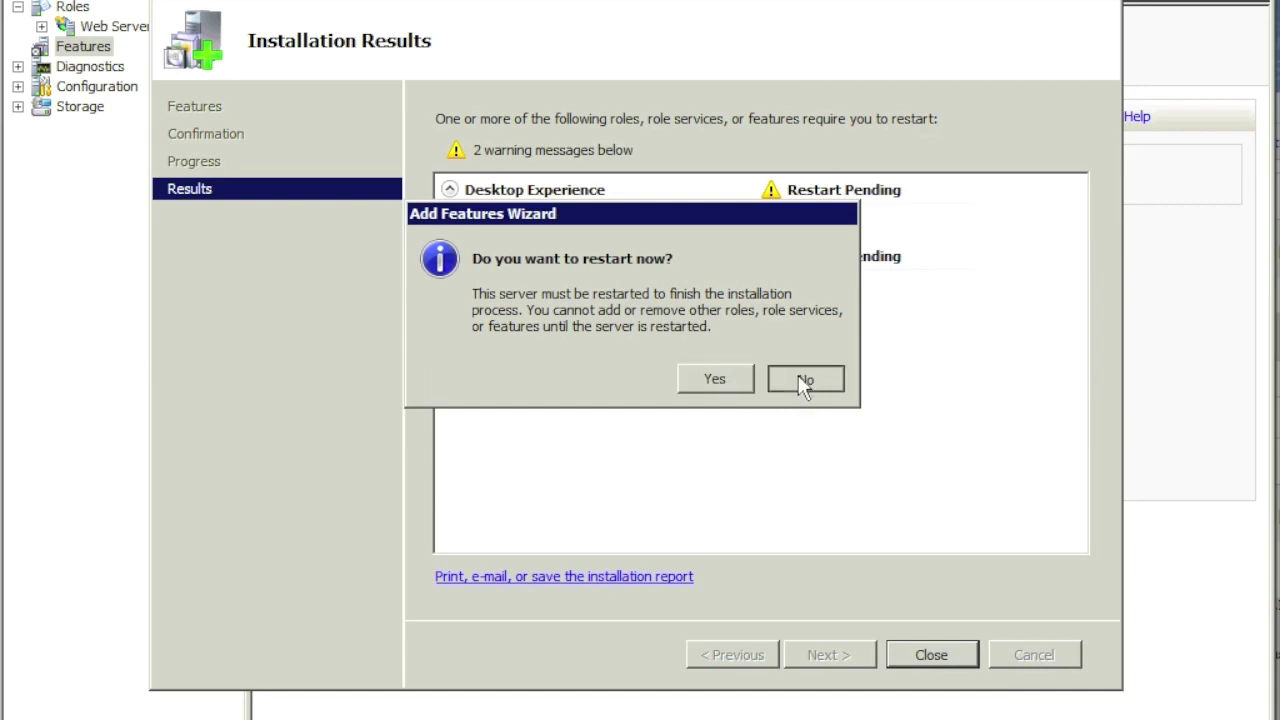
pyautogui.click(805, 378)
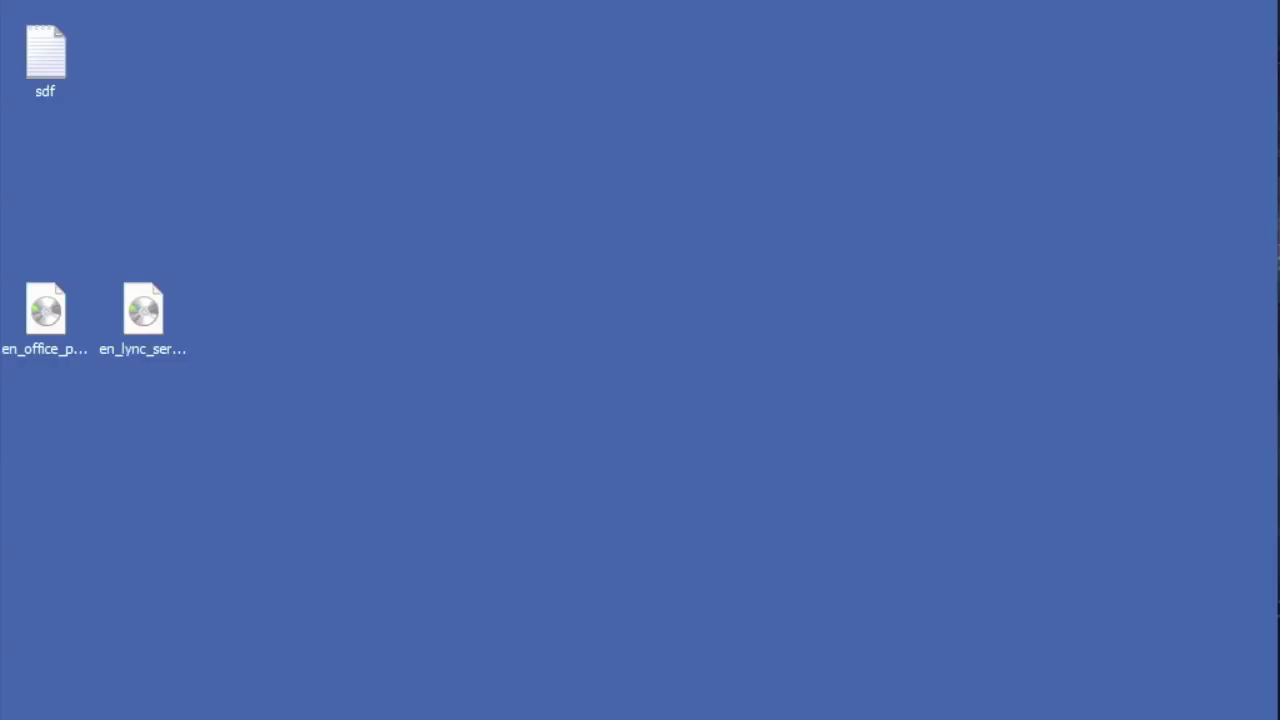
pyautogui.press('super+e')
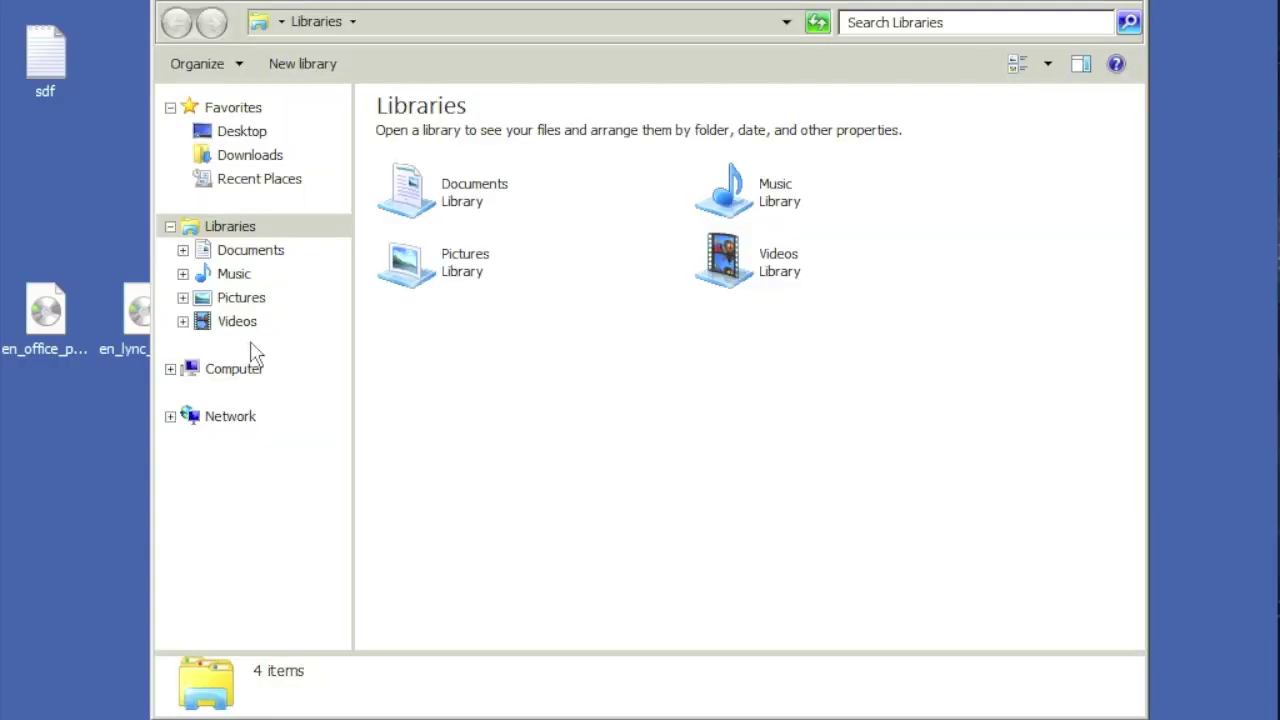
pyautogui.click(250, 370)
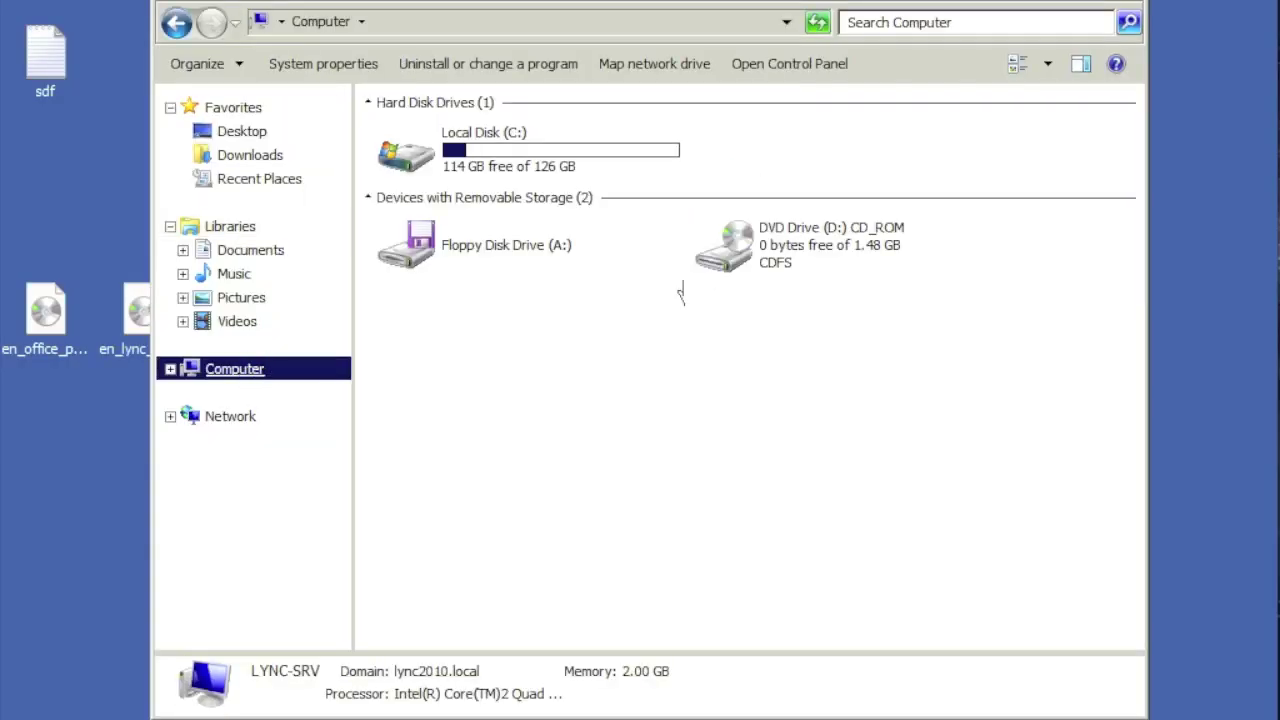
# Step: Run Lync setup from DVD Drive (D:), installing Visual C++ 2008 and Core Components to the default path
pyautogui.click(813, 250)
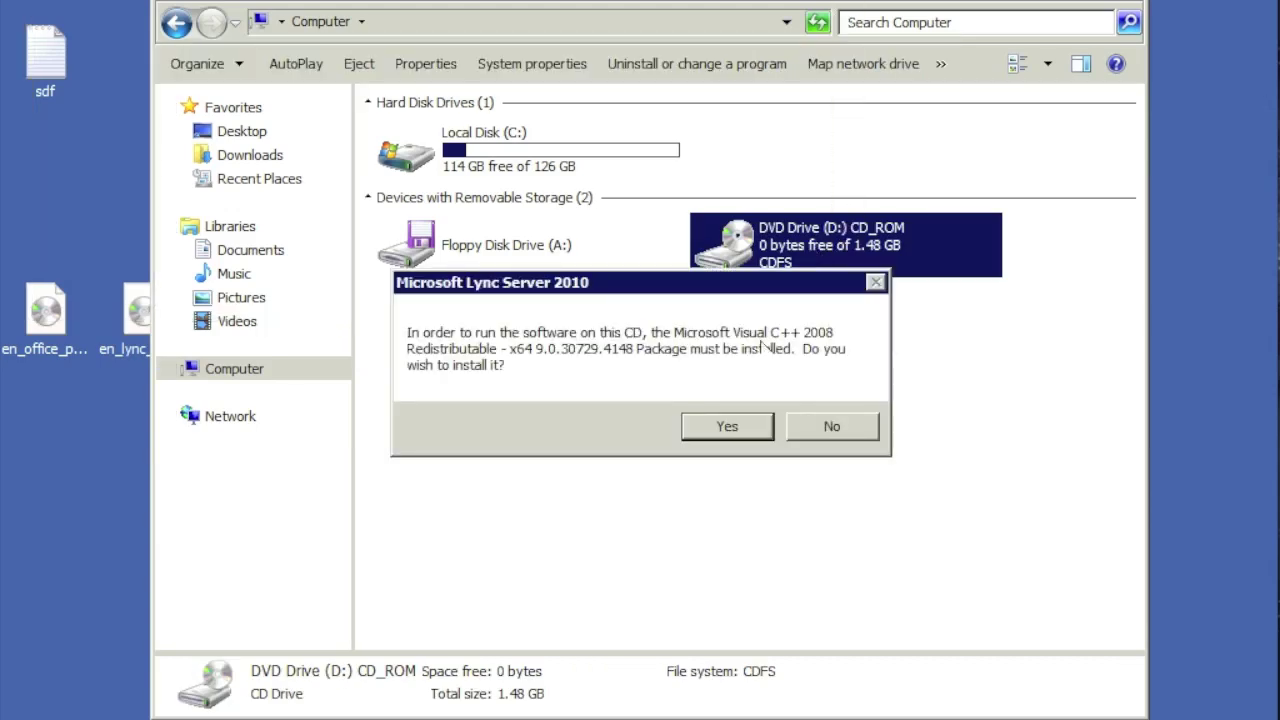
pyautogui.click(716, 425)
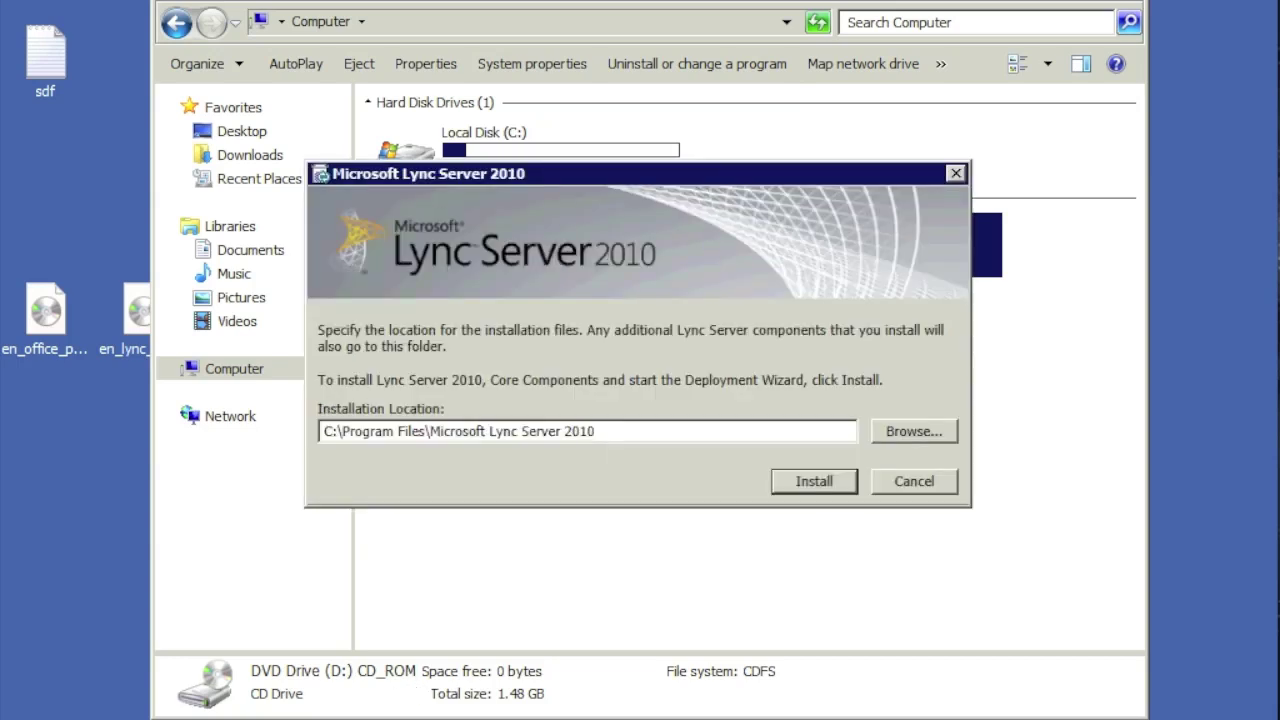
pyautogui.click(800, 480)
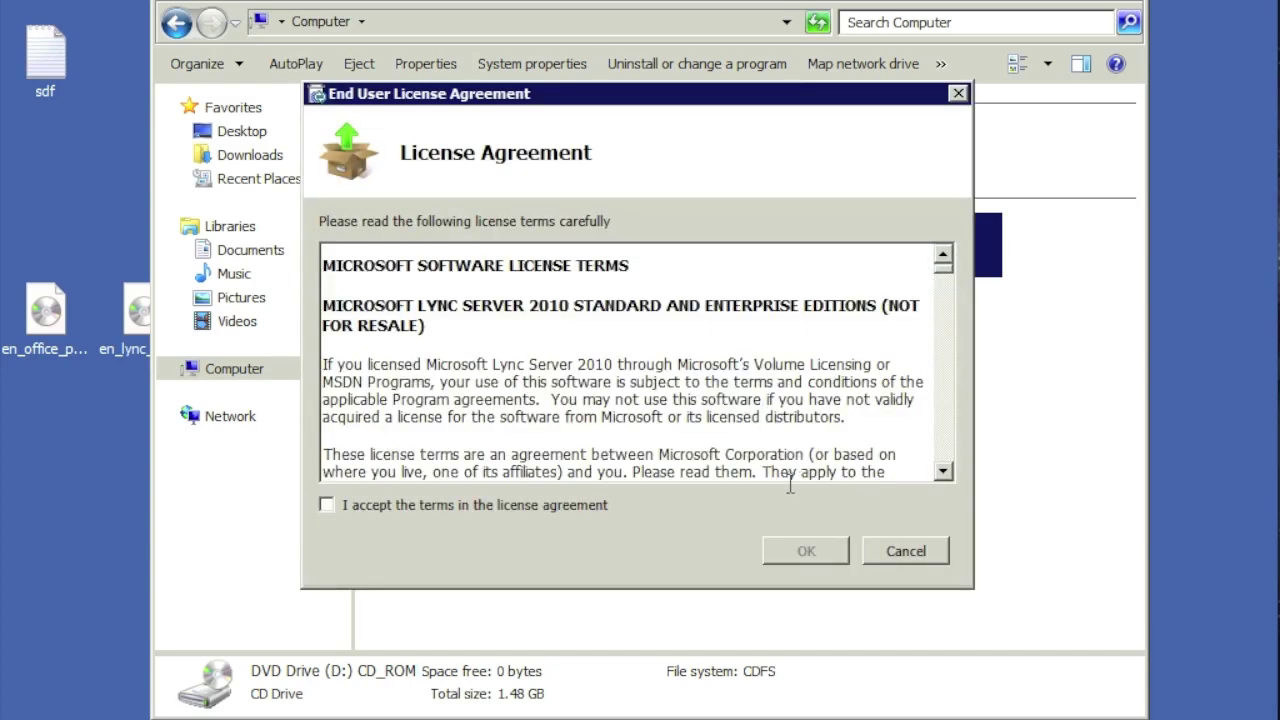
pyautogui.click(570, 508)
pyautogui.click(794, 557)
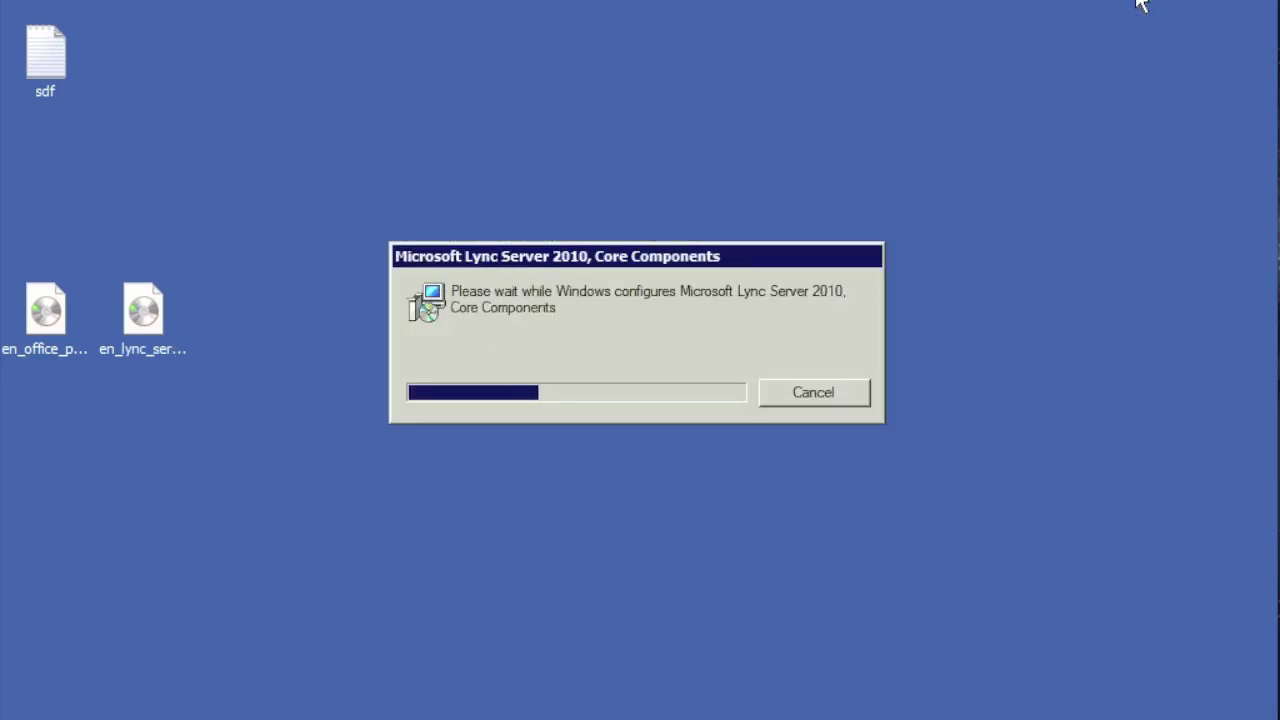
pyautogui.click(1136, 3)
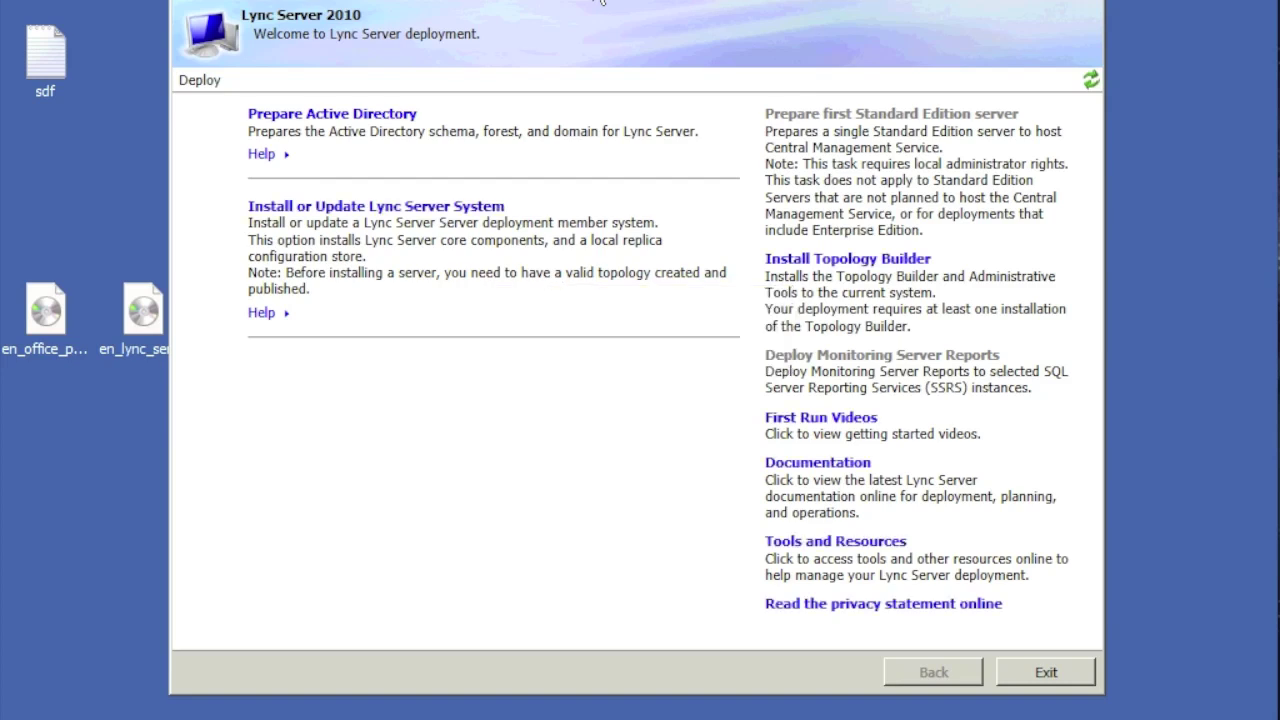
# Step: Run Step 1: Prepare Schema under Prepare Active Directory until it completes
pyautogui.click(342, 128)
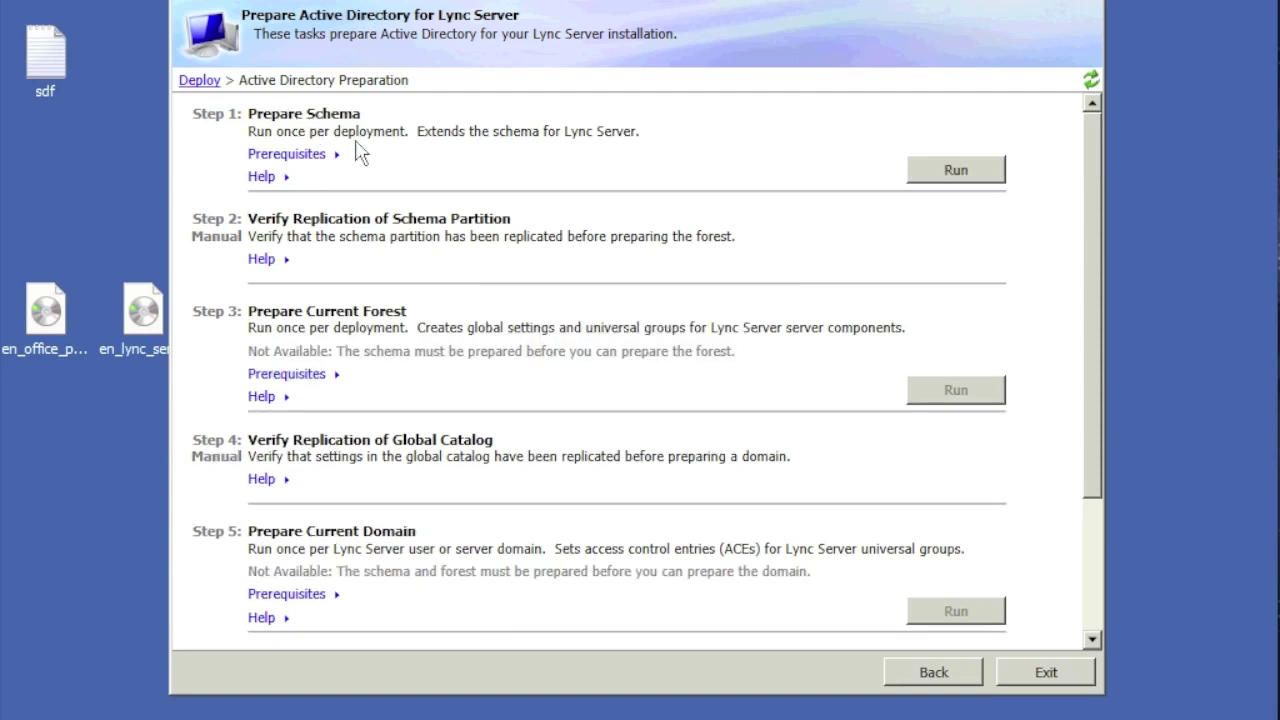
pyautogui.click(986, 165)
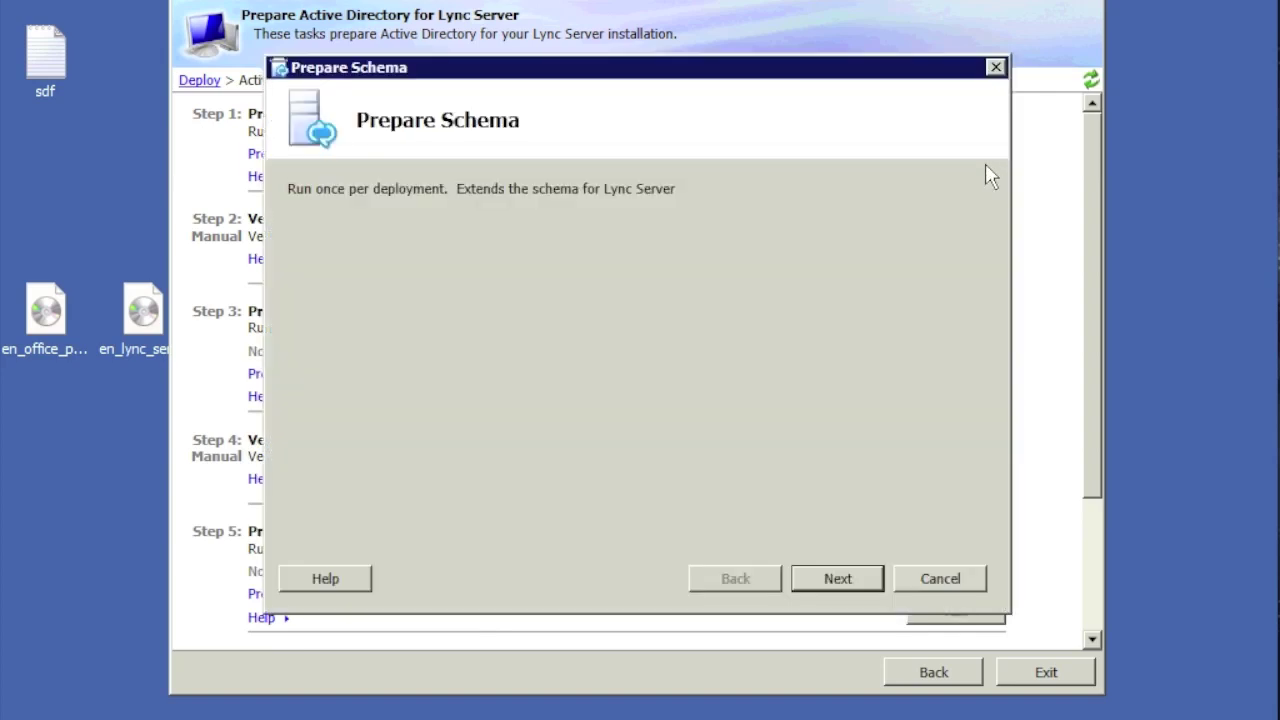
pyautogui.click(838, 578)
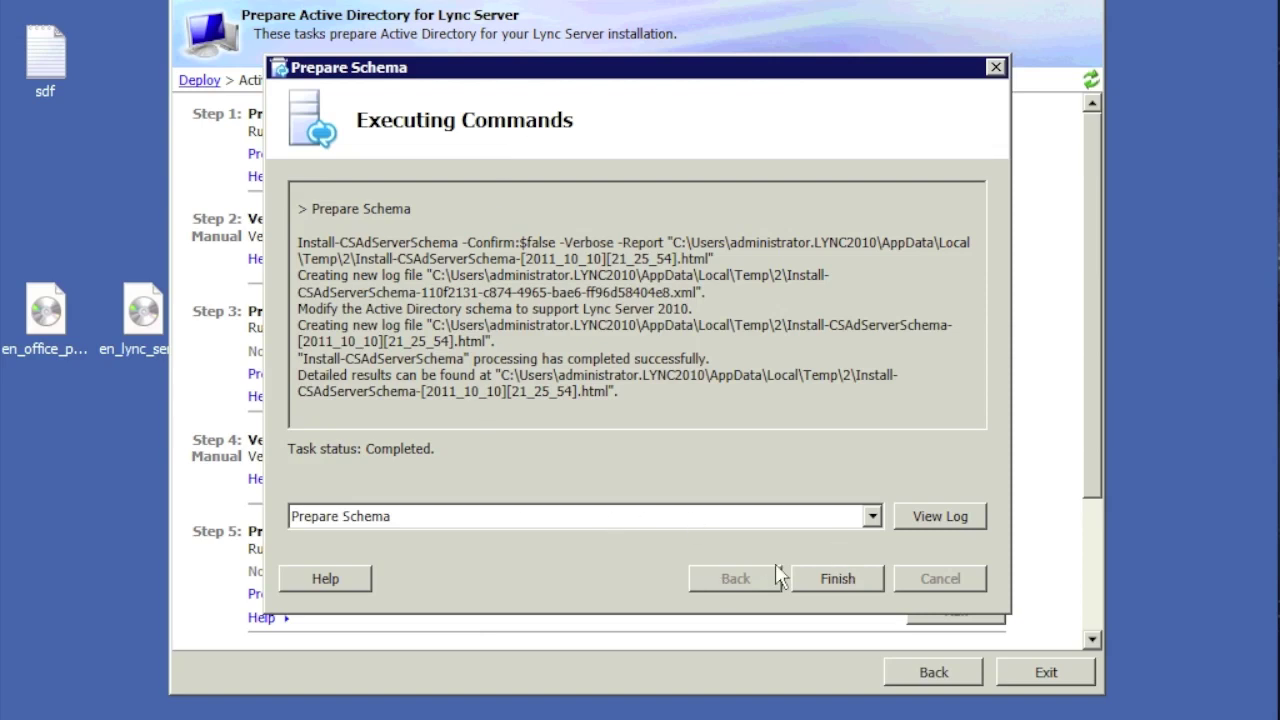
pyautogui.click(836, 576)
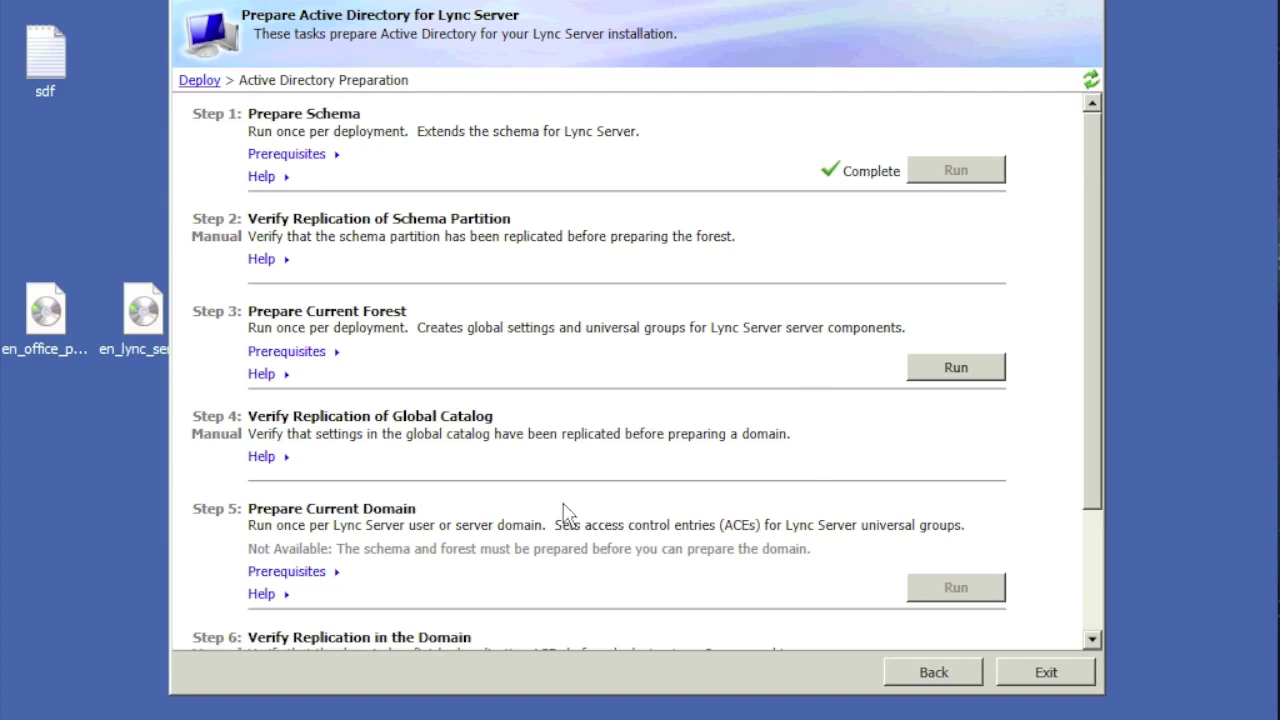
# Step: Run Step 3: Prepare Current Forest with universal groups in the Local domain
pyautogui.click(989, 371)
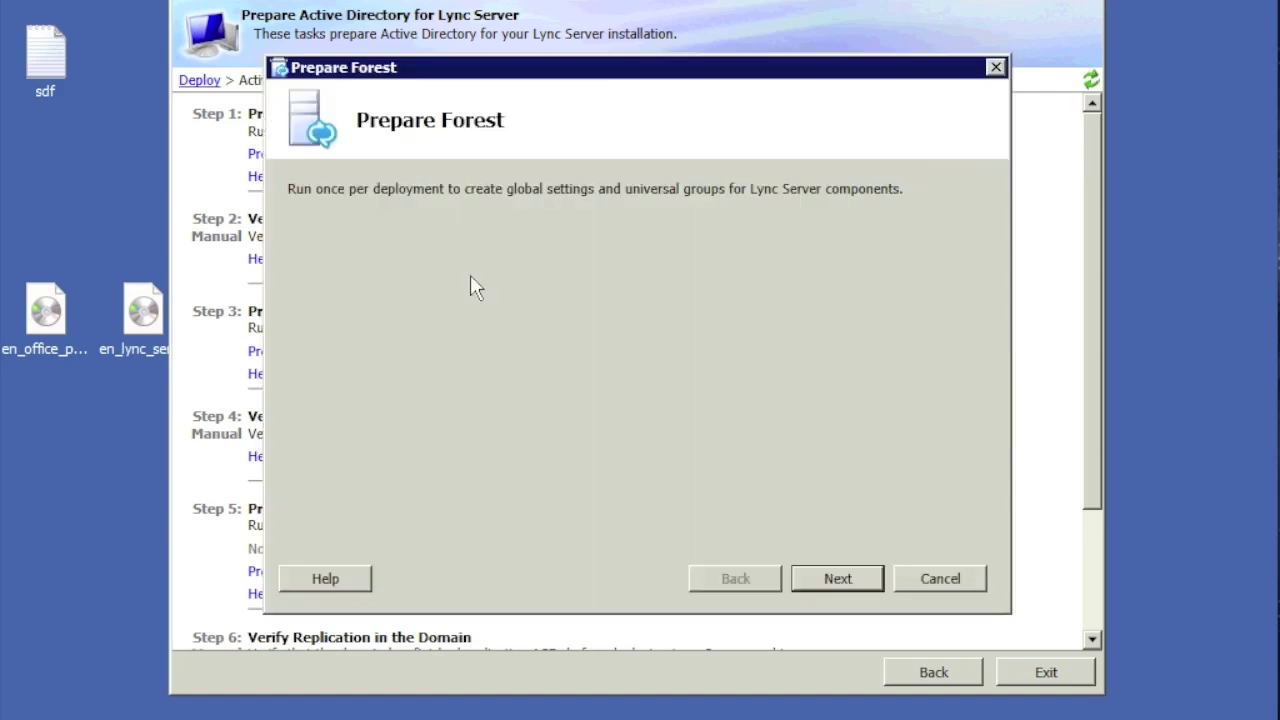
pyautogui.click(837, 578)
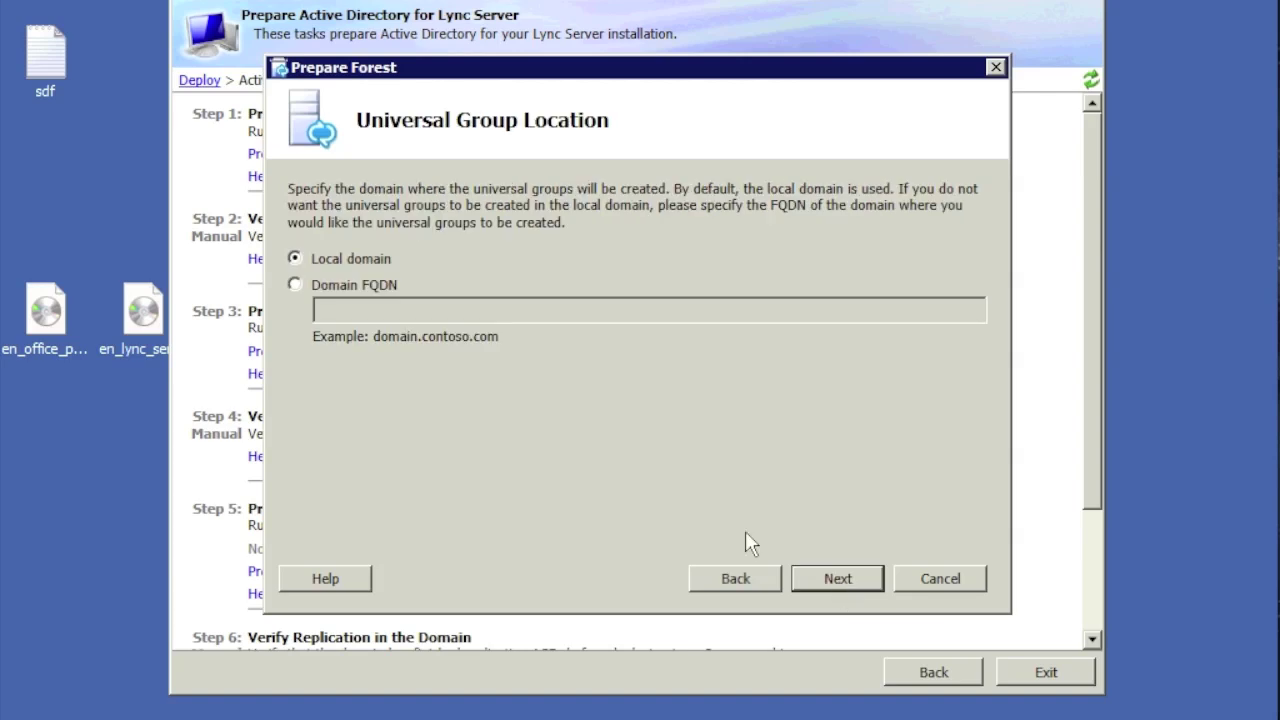
pyautogui.click(835, 585)
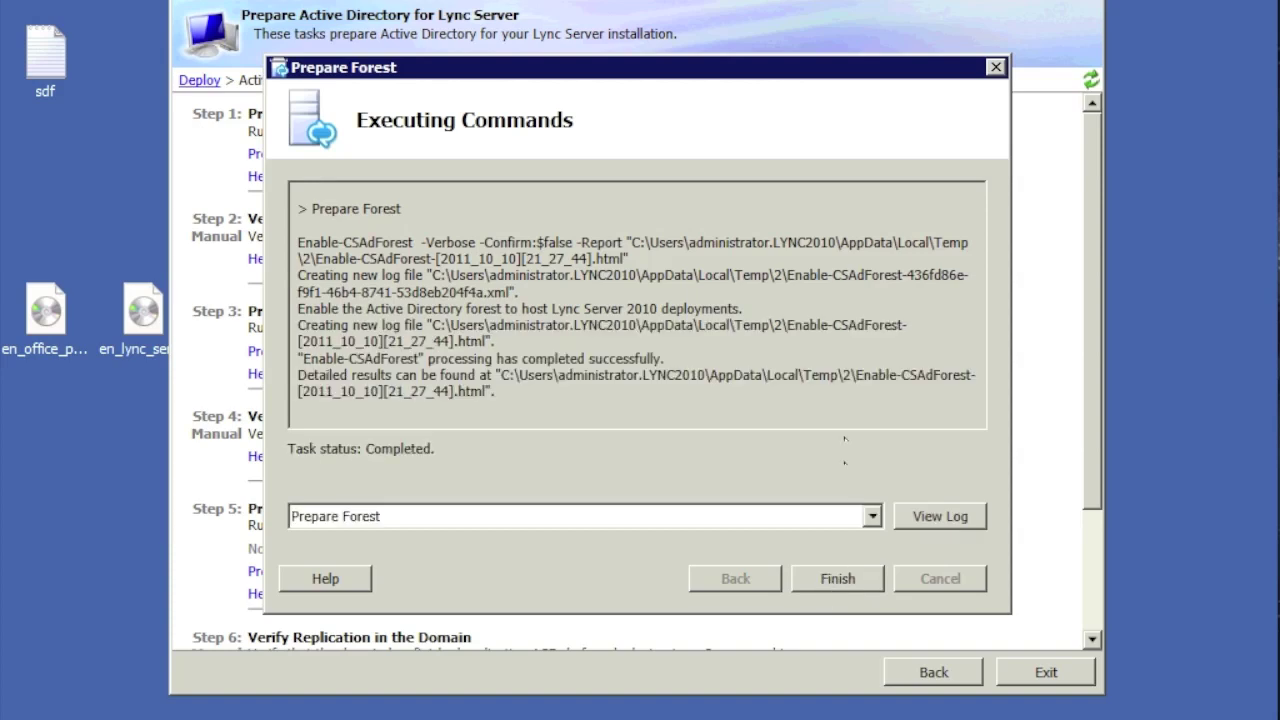
pyautogui.click(842, 584)
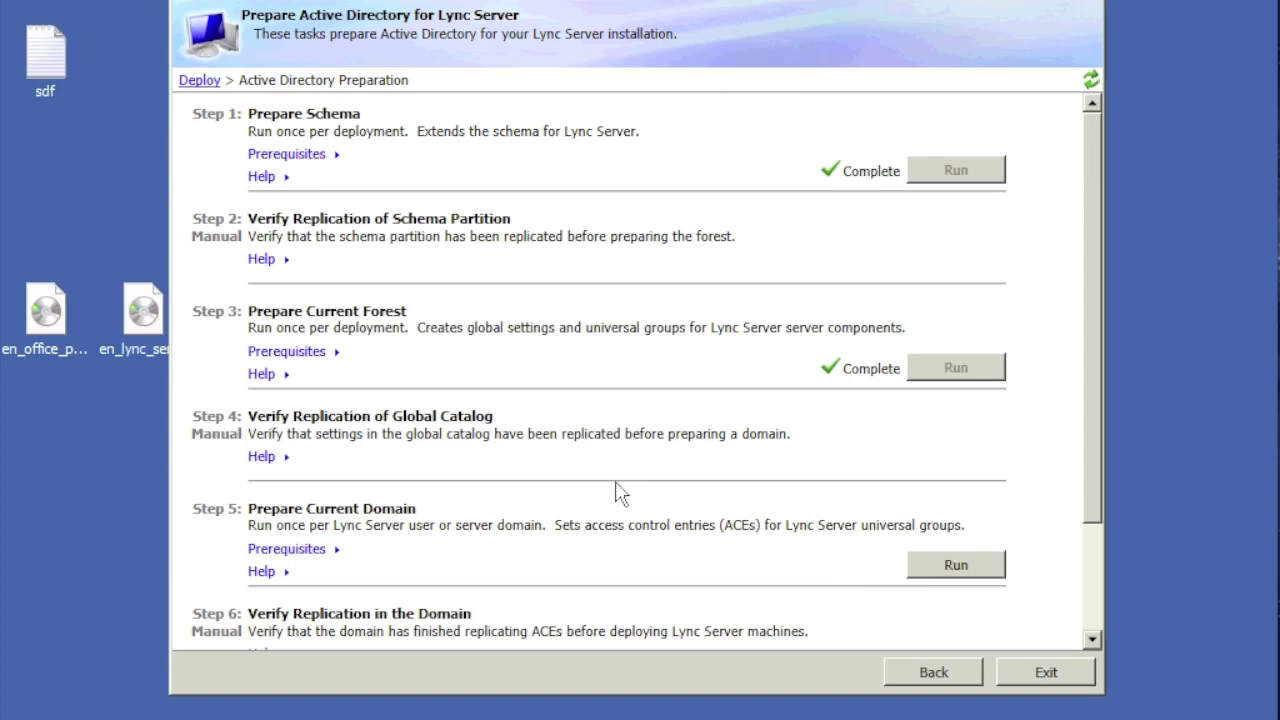
pyautogui.scroll(-3, 617, 492)
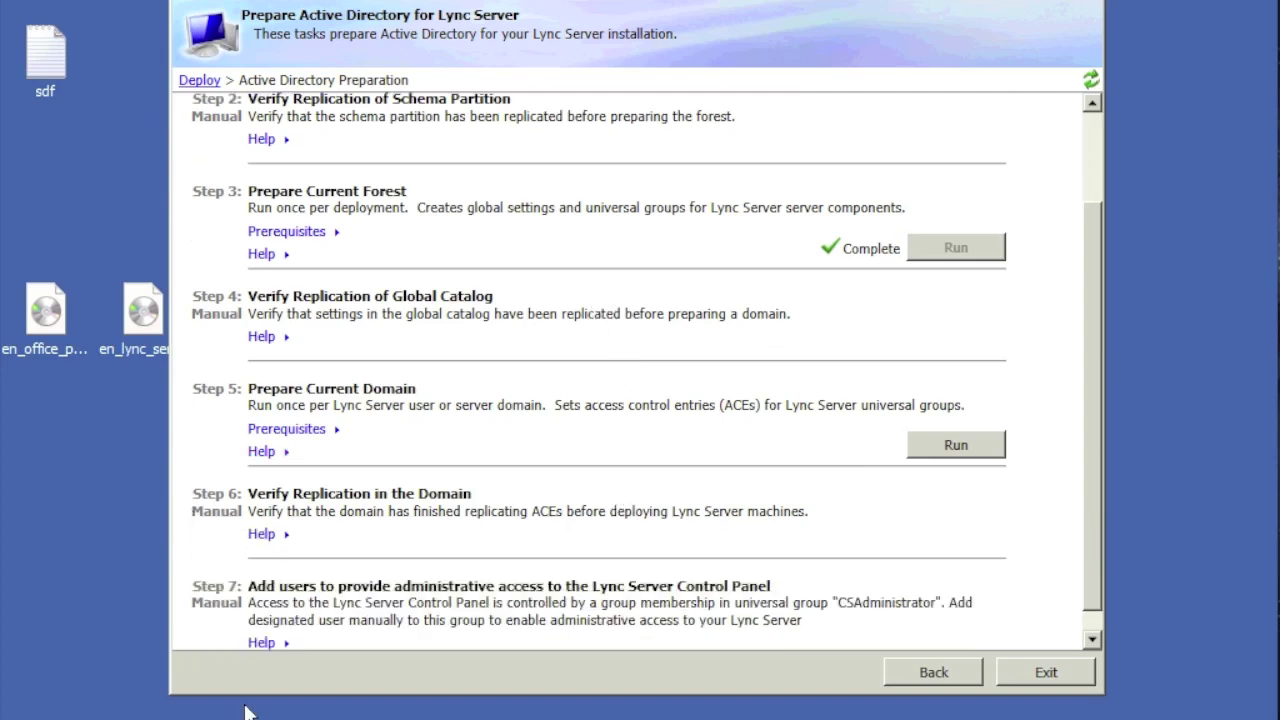
pyautogui.click(66, 718)
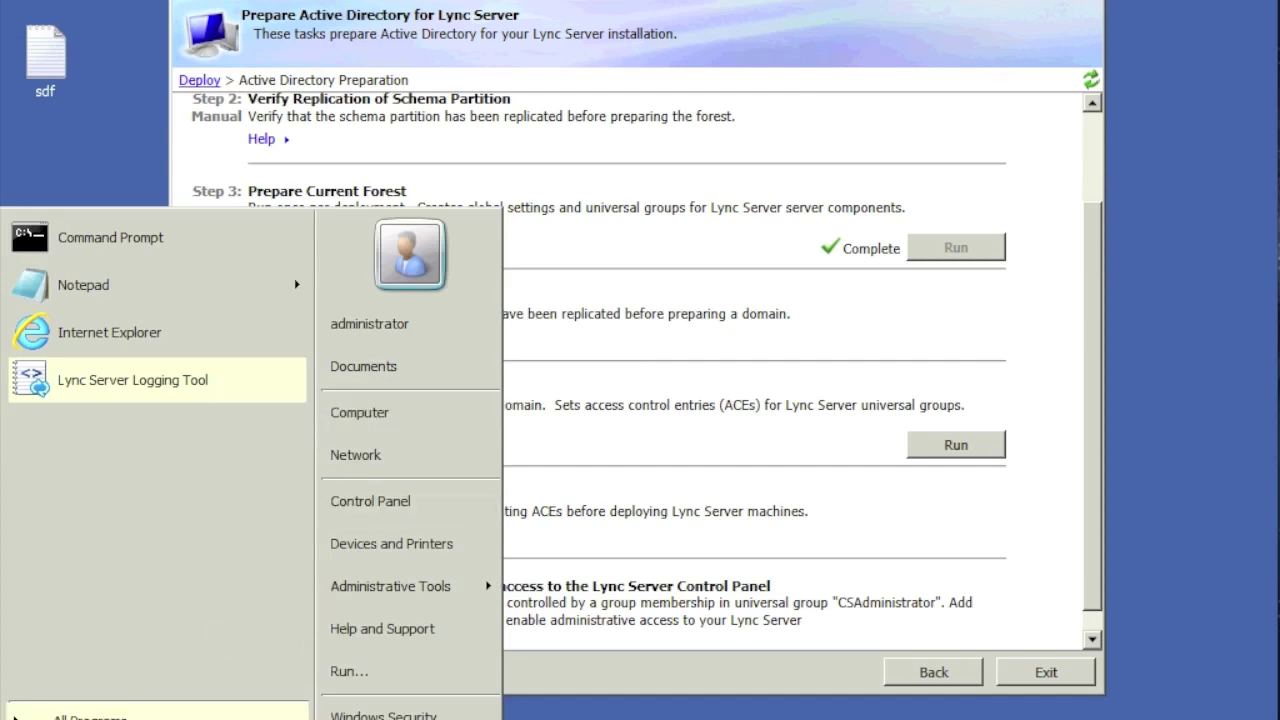
# Step: Launch ADSI Edit and connect to the Schema well-known naming context
pyautogui.moveTo(500, 586)
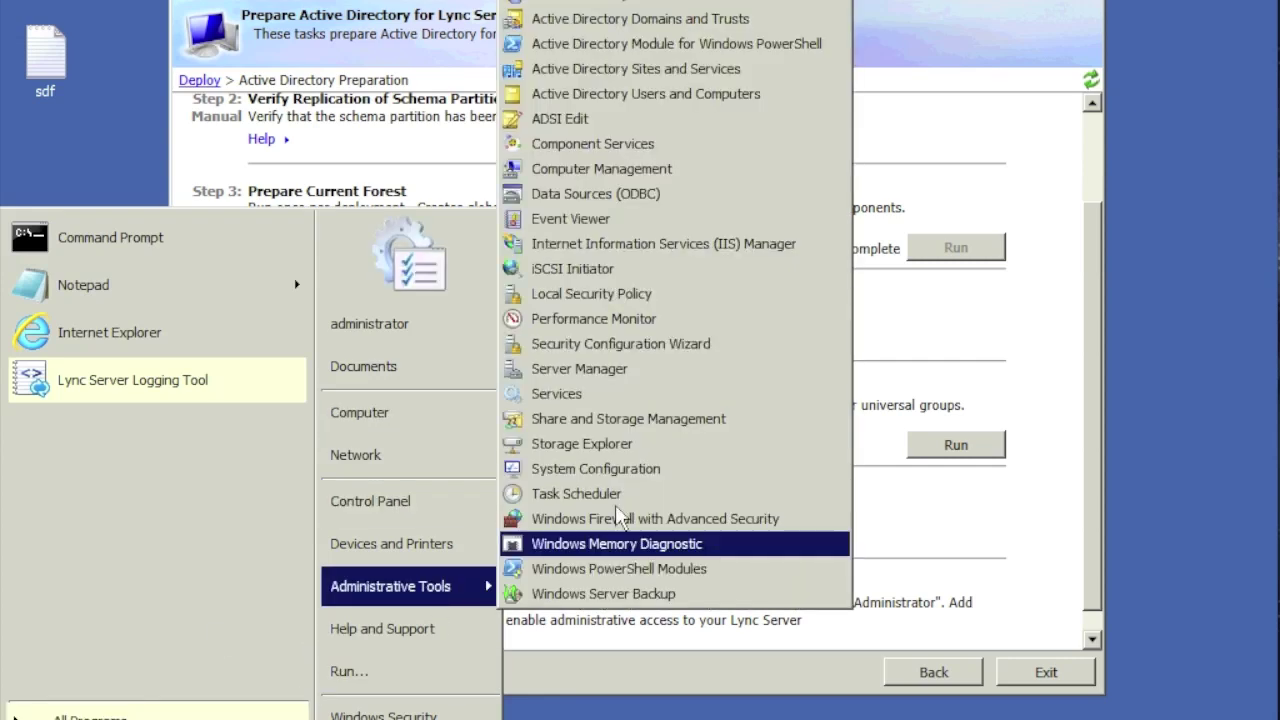
pyautogui.click(573, 120)
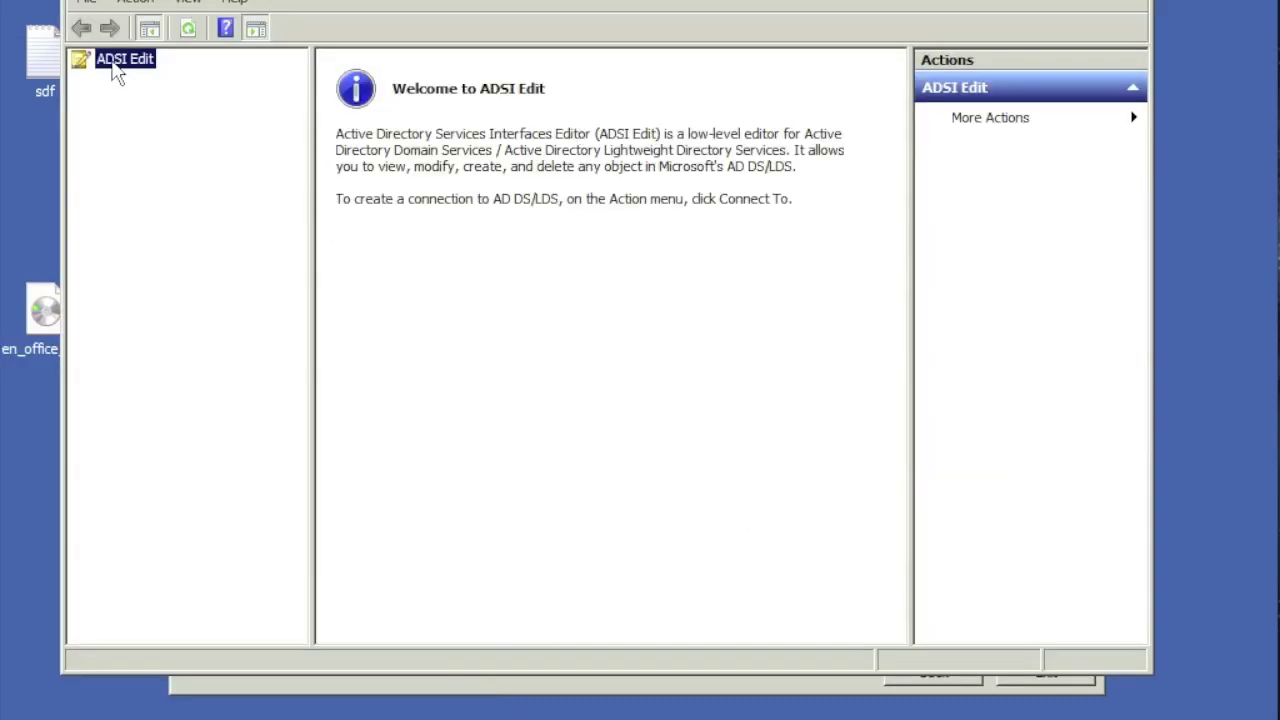
pyautogui.rightClick(117, 70)
pyautogui.click(160, 77)
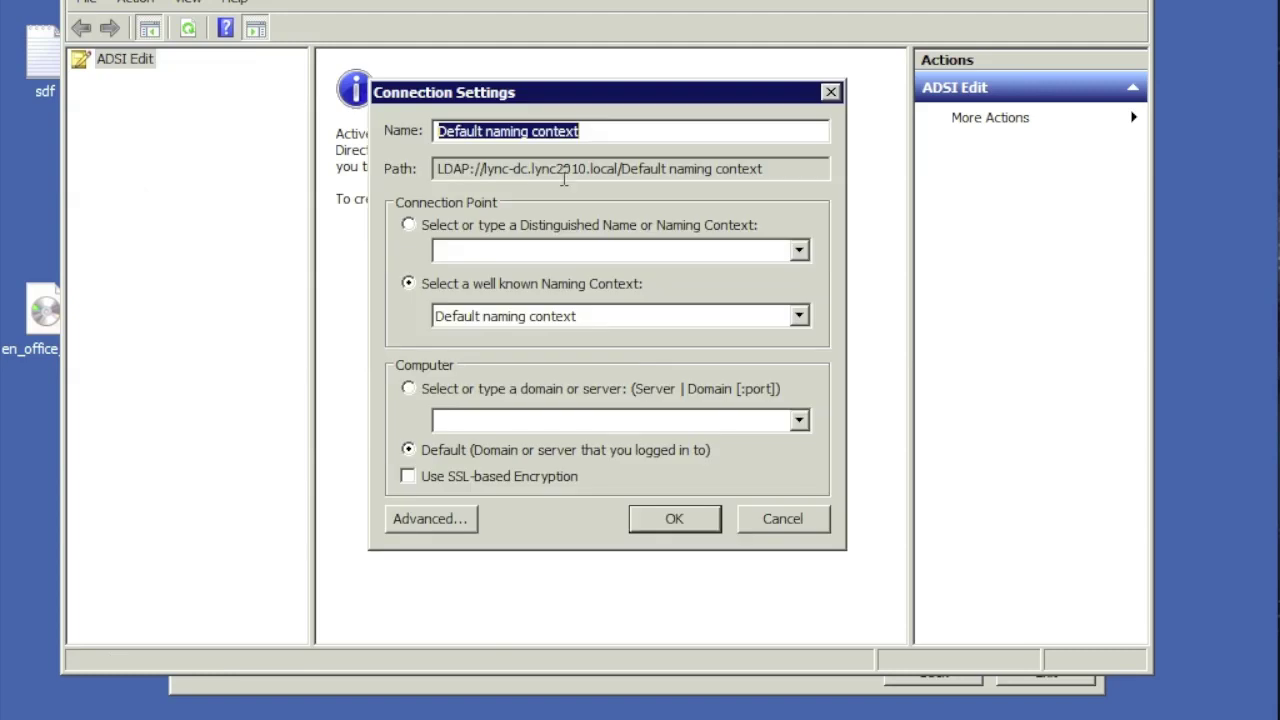
pyautogui.click(800, 317)
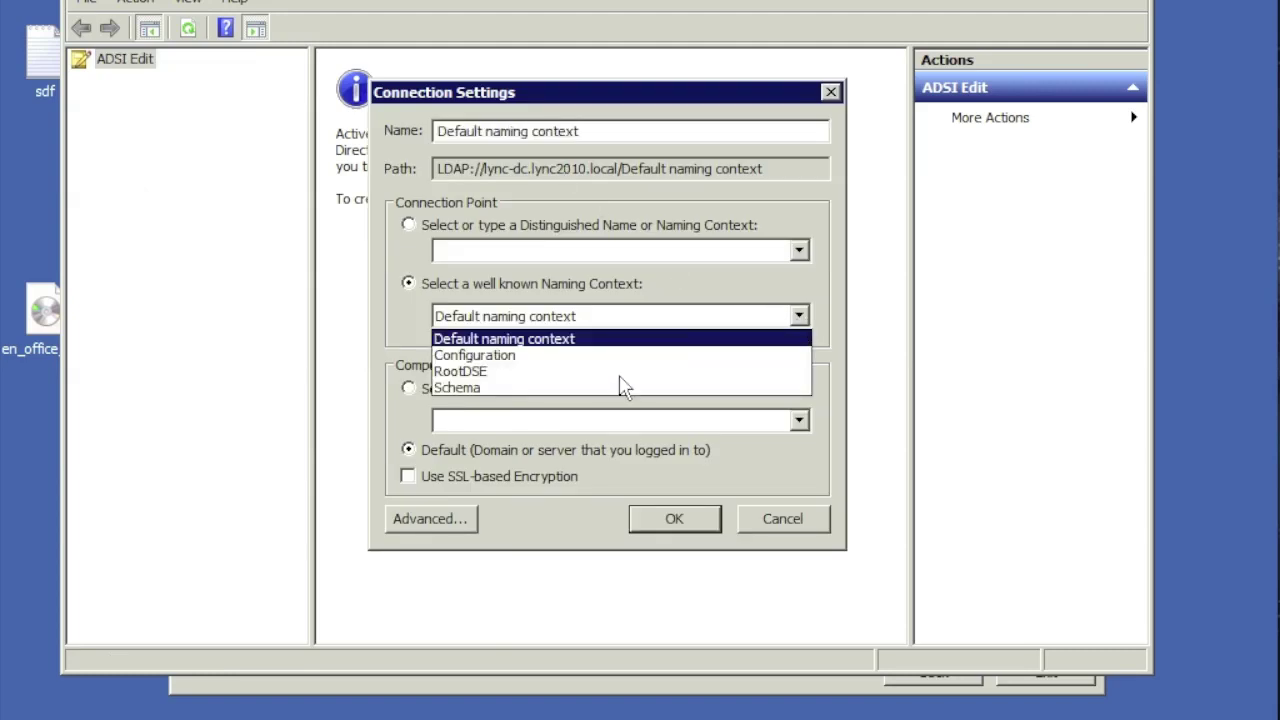
pyautogui.click(565, 388)
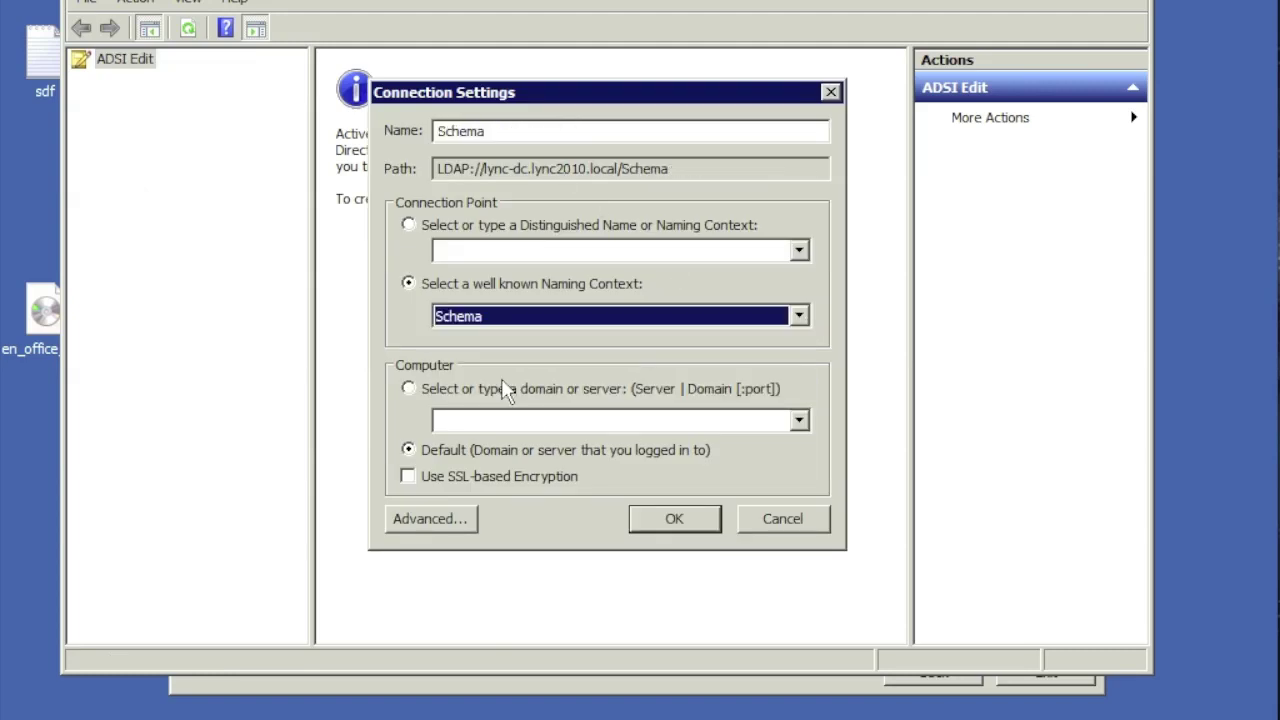
pyautogui.click(702, 519)
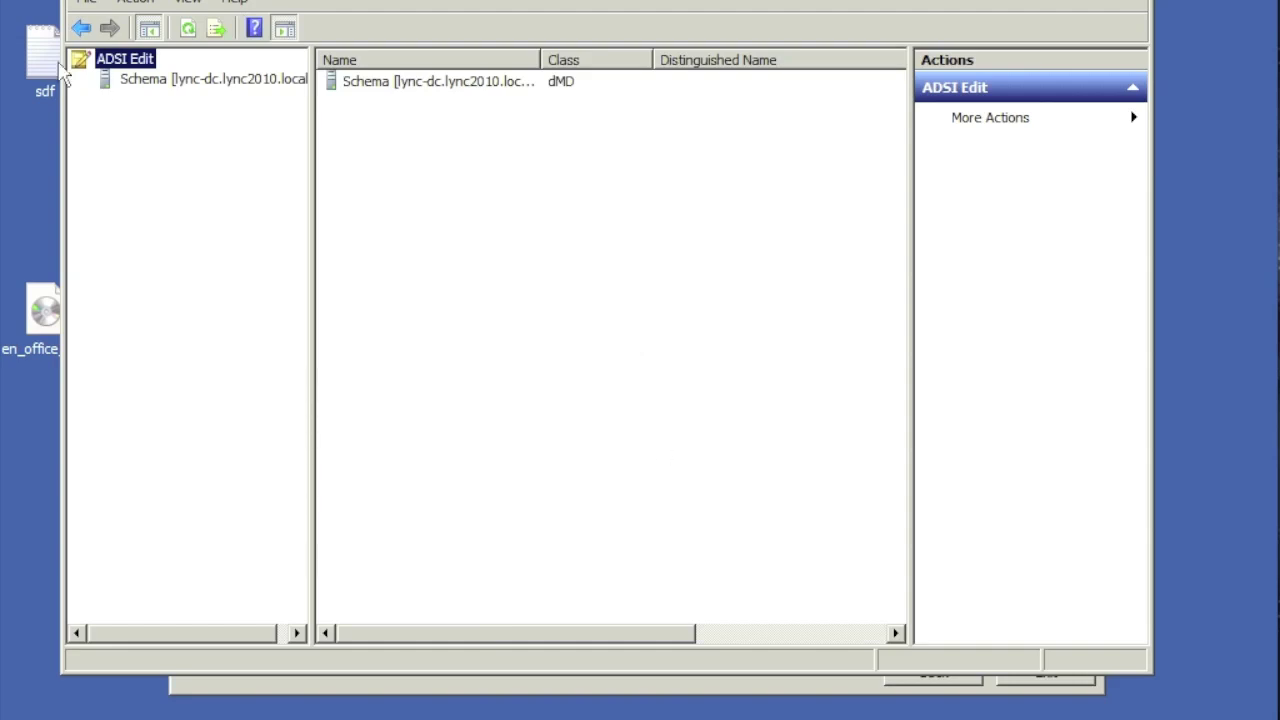
# Step: Expand CN=Schema and browse the ms-RTC-SIP entries to CN=ms-RTC-SIP-SchemaVersion
pyautogui.click(179, 86)
pyautogui.click(81, 79)
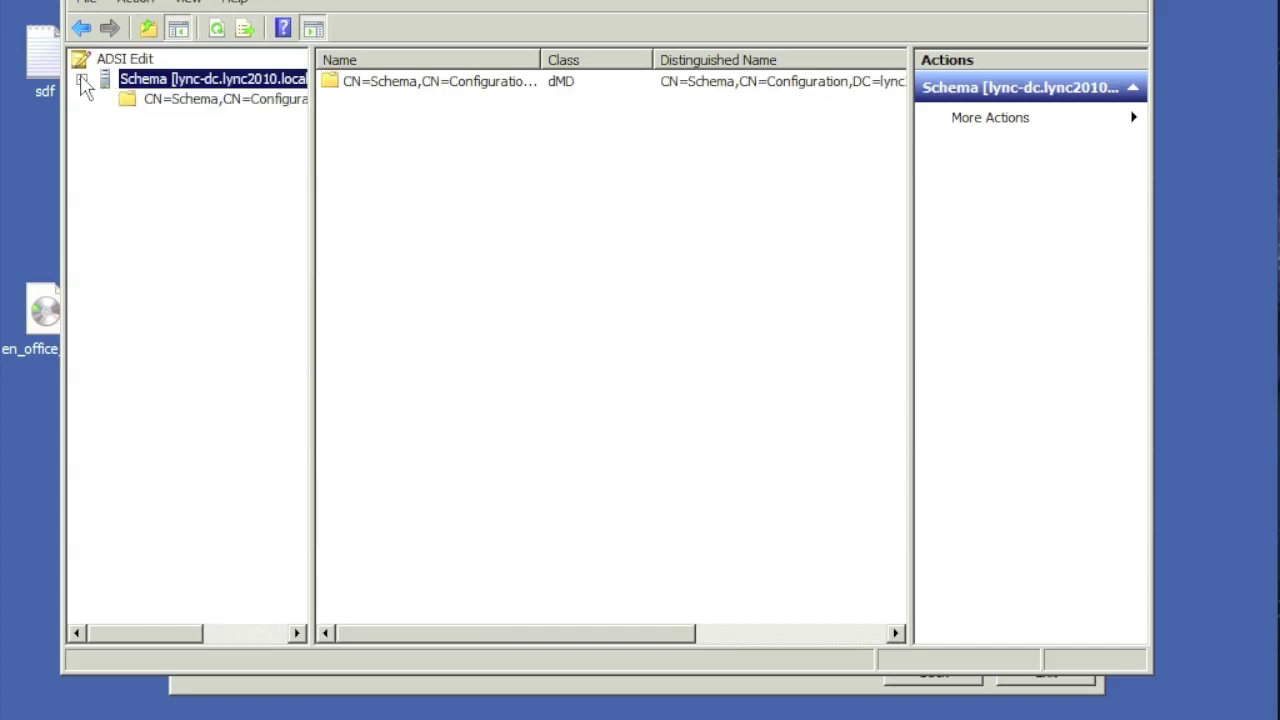
pyautogui.click(174, 100)
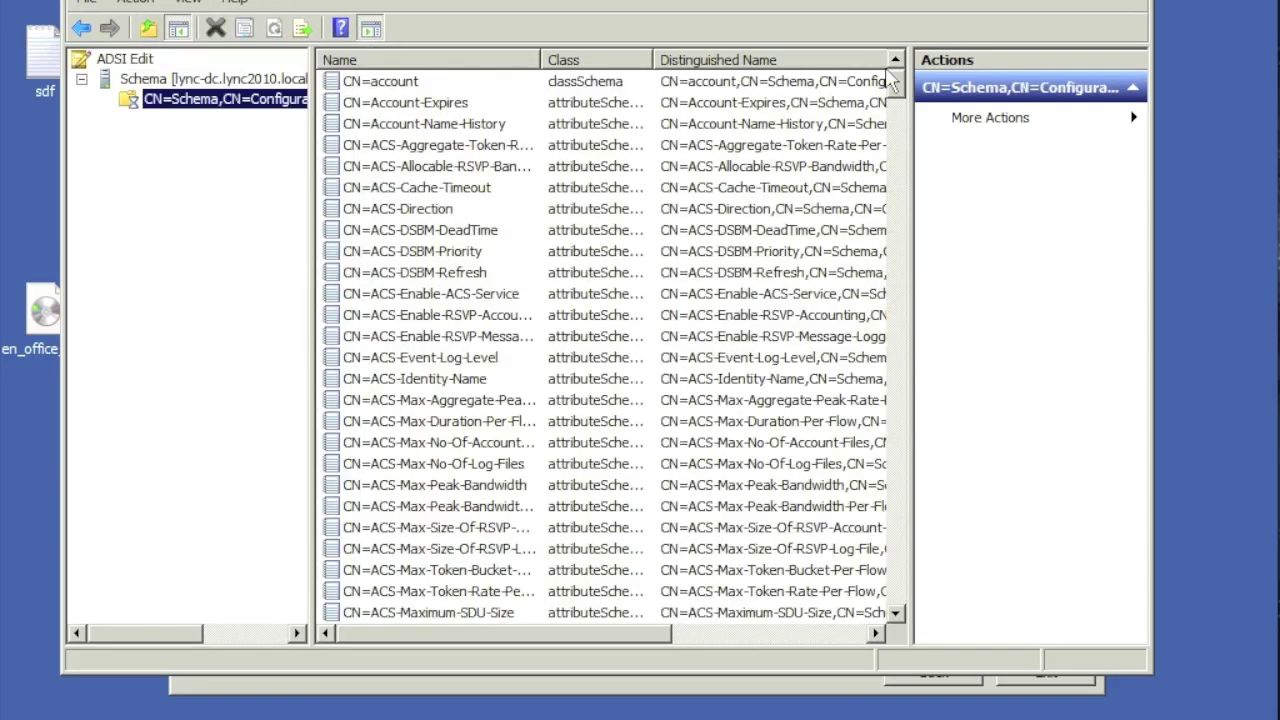
pyautogui.moveTo(898, 88); pyautogui.dragTo(870, 292)
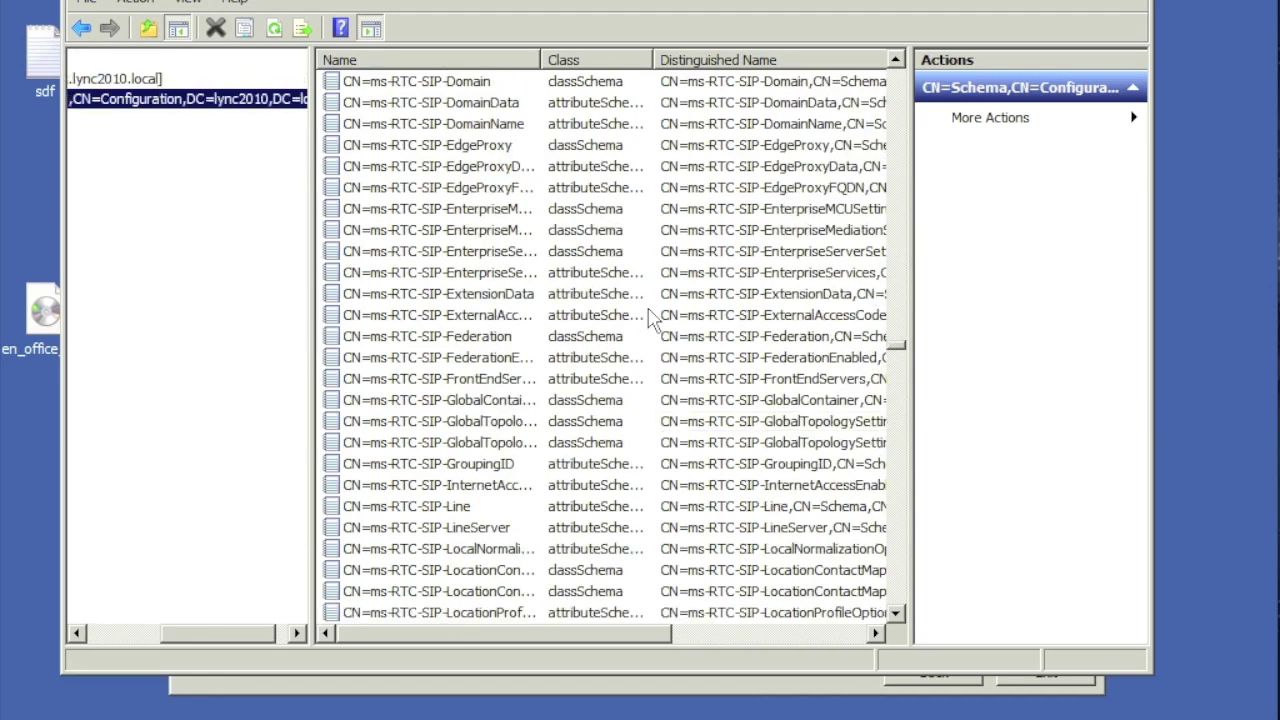
pyautogui.moveTo(903, 352)
pyautogui.mouseDown()
pyautogui.moveTo(897, 200)
pyautogui.moveTo(896, 350)
pyautogui.mouseUp()
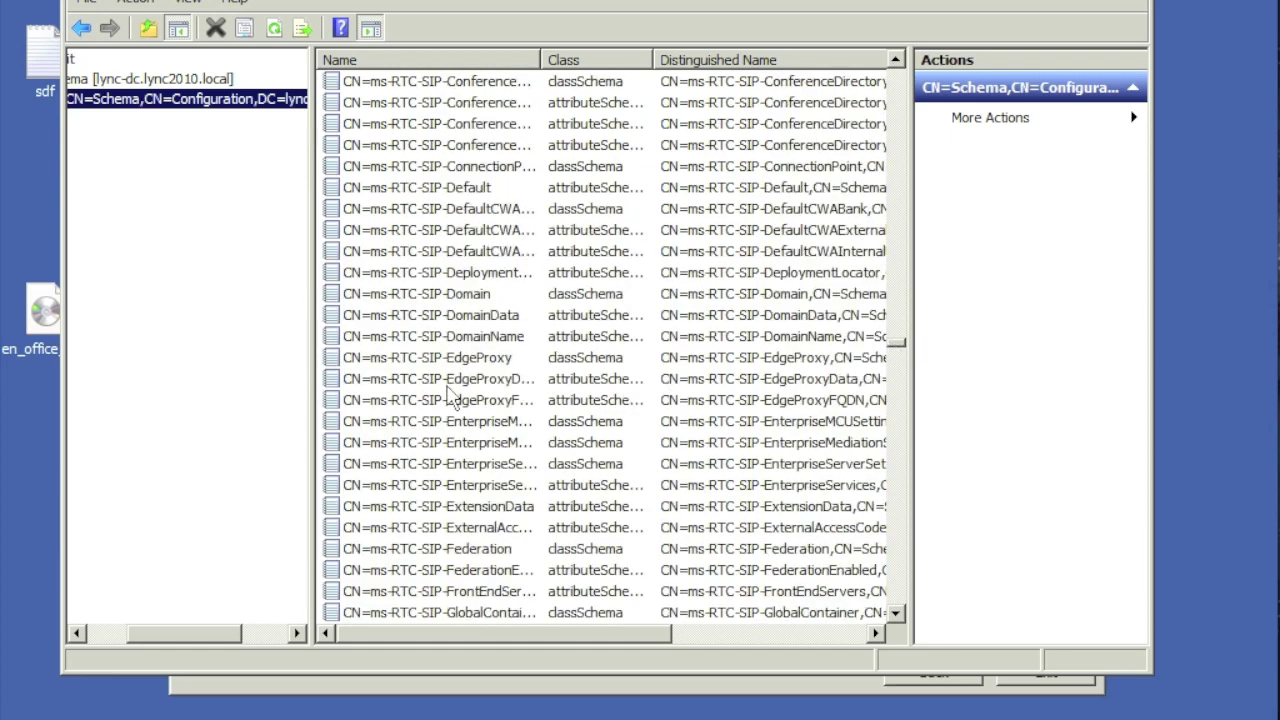
pyautogui.click(449, 294)
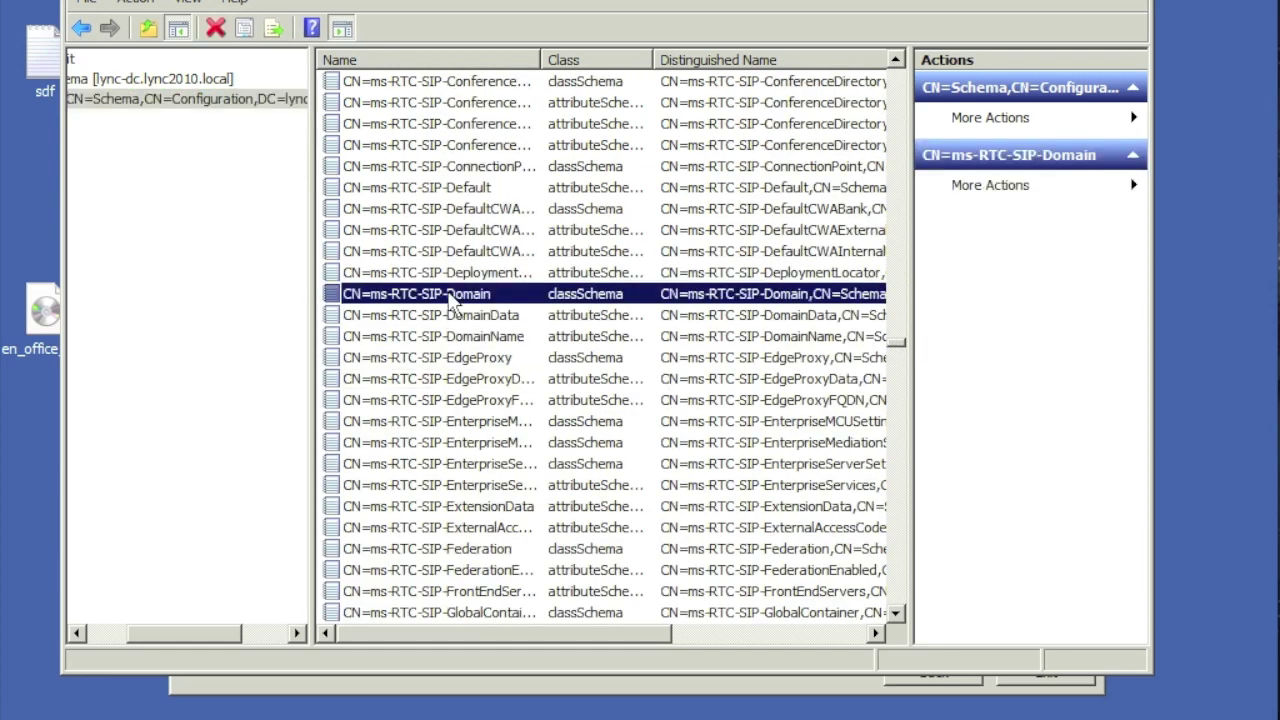
pyautogui.moveTo(541, 54); pyautogui.dragTo(597, 51)
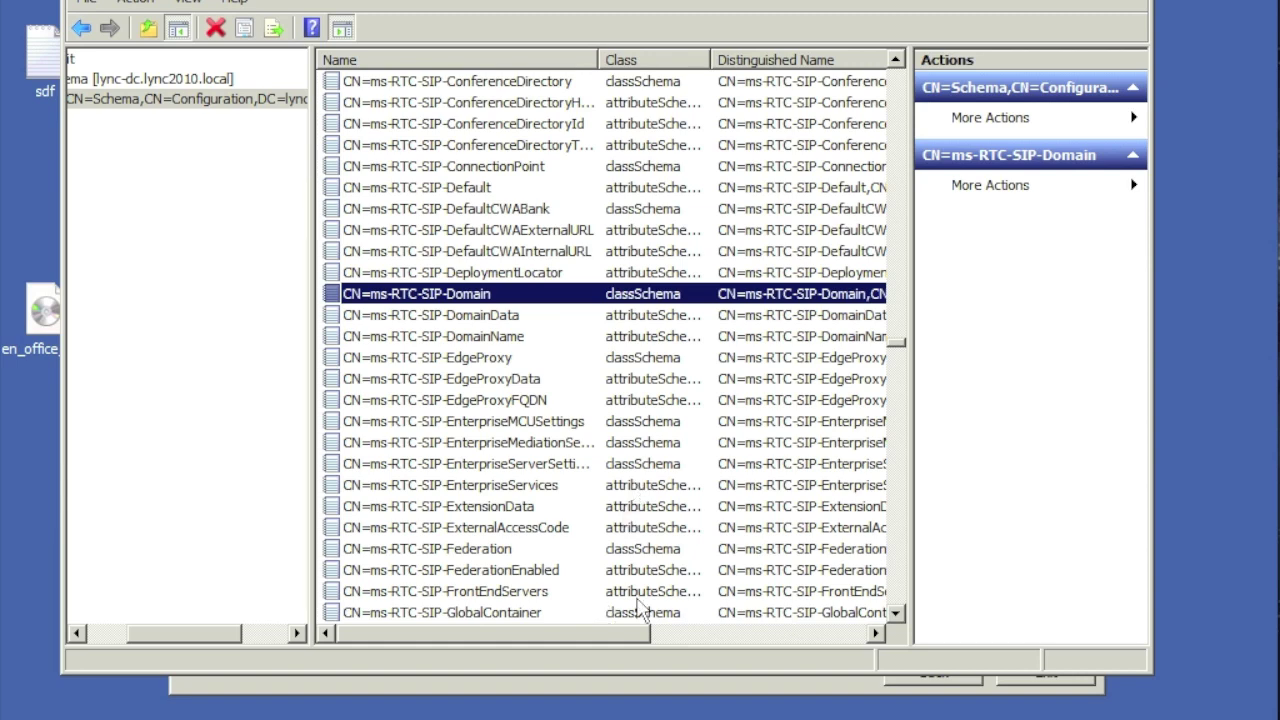
pyautogui.click(897, 614)
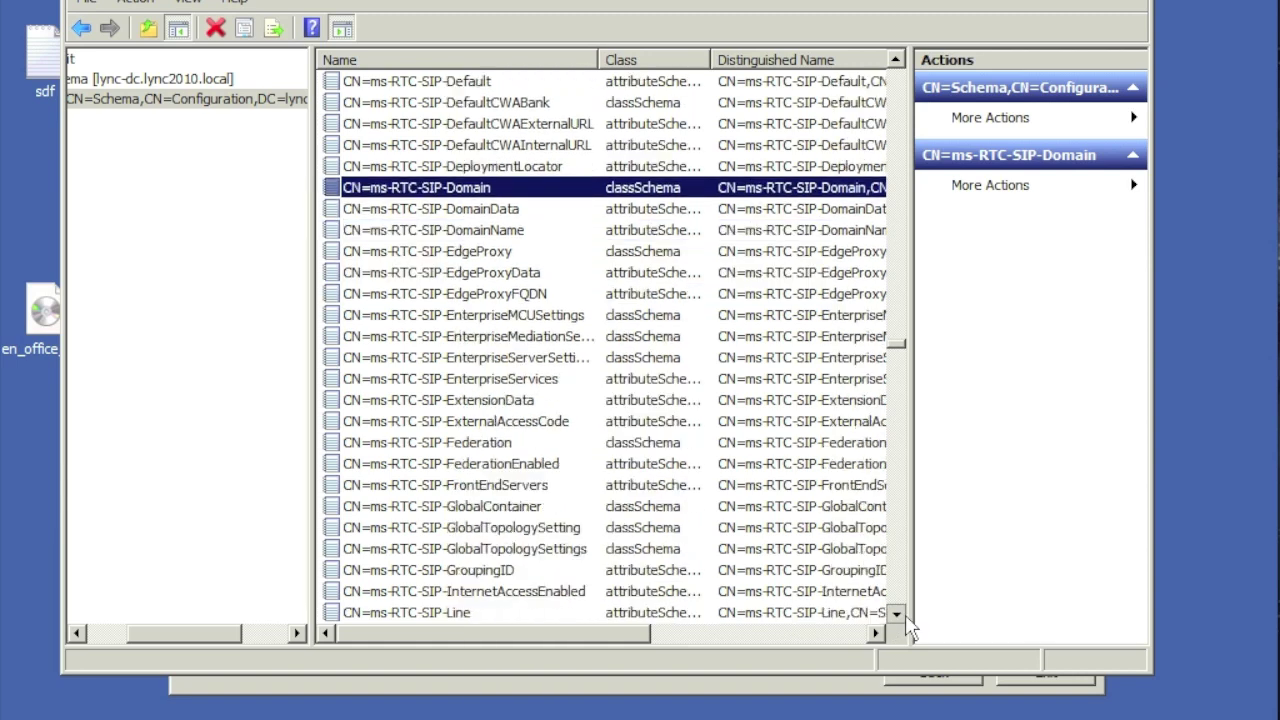
pyautogui.moveTo(906, 617); pyautogui.dragTo(906, 617)
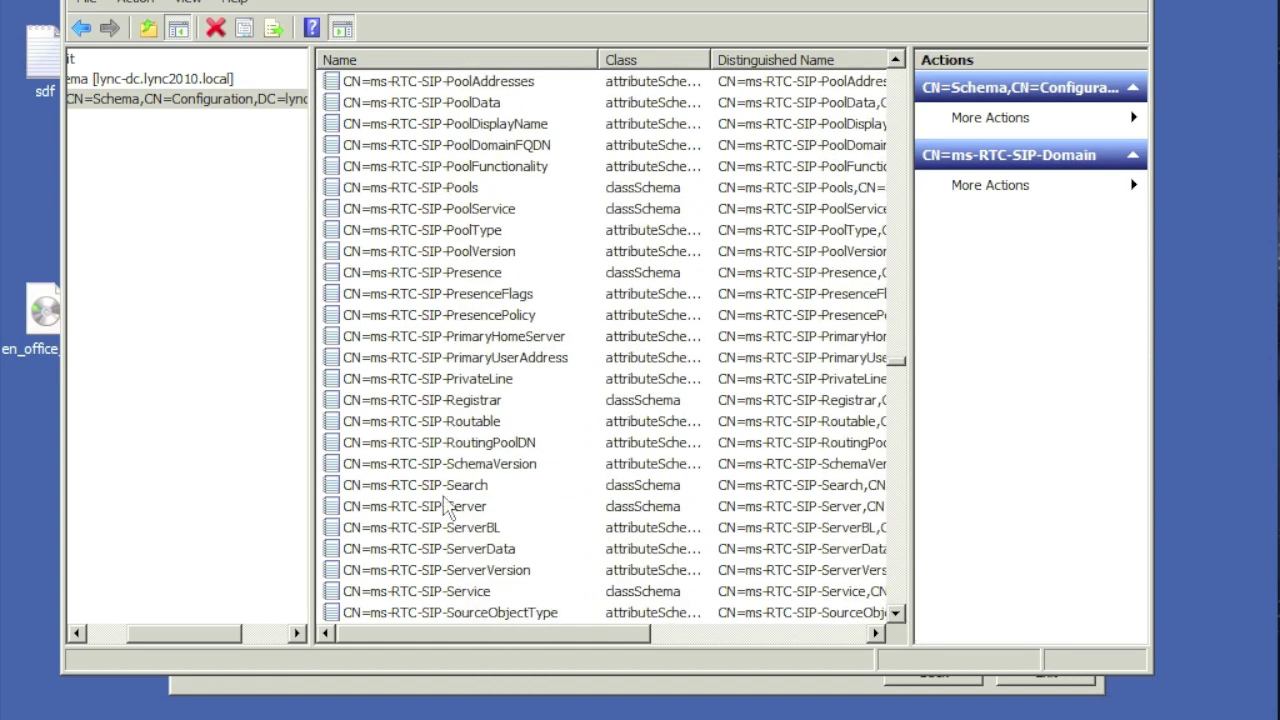
pyautogui.click(457, 465)
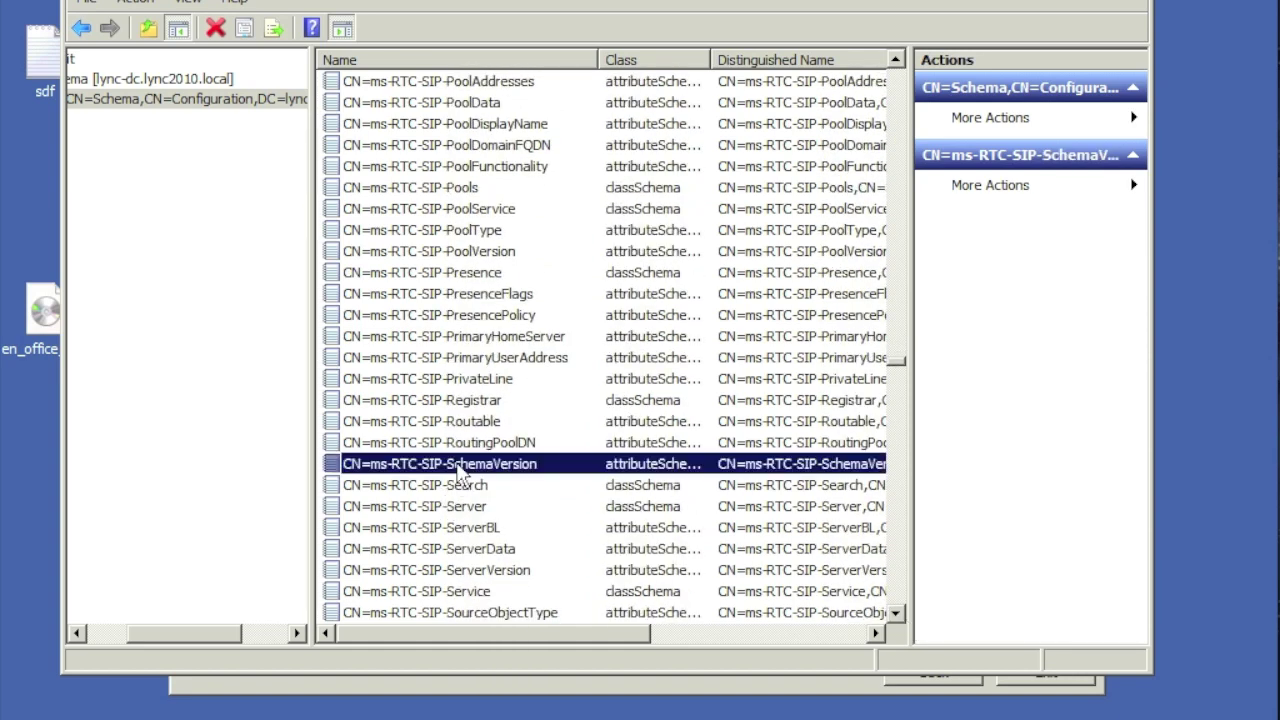
# Step: Check that ms-RTC-SIP-SchemaVersion shows rangeUpper 1100 and rangeLower 14, then close ADSI Edit
pyautogui.doubleClick(457, 466)
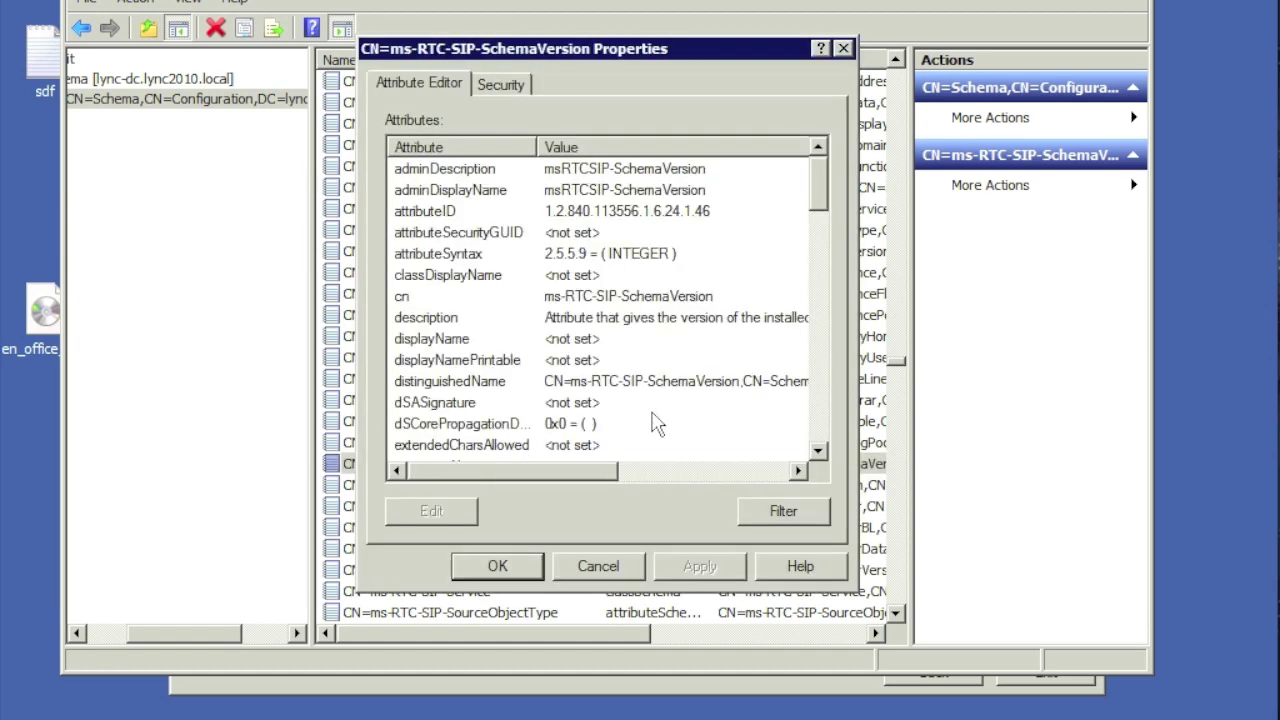
pyautogui.moveTo(820, 455); pyautogui.dragTo(820, 456)
pyautogui.click(532, 218)
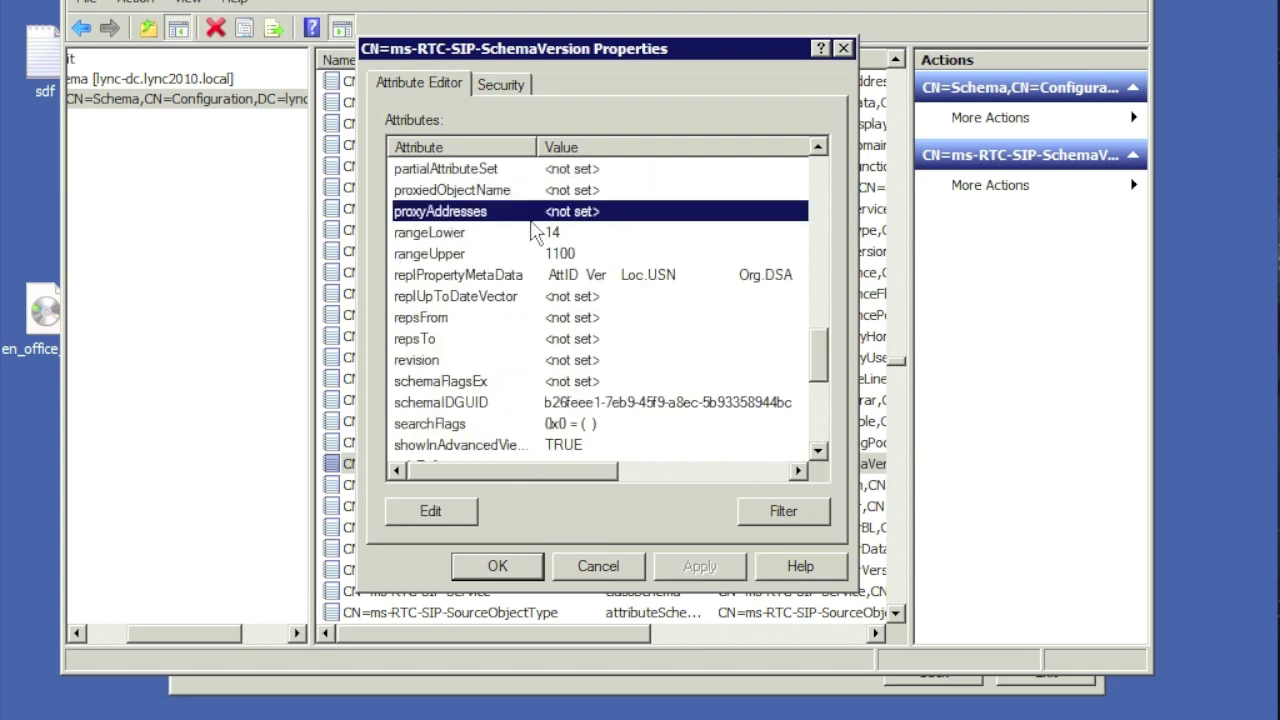
pyautogui.click(565, 232)
pyautogui.click(573, 252)
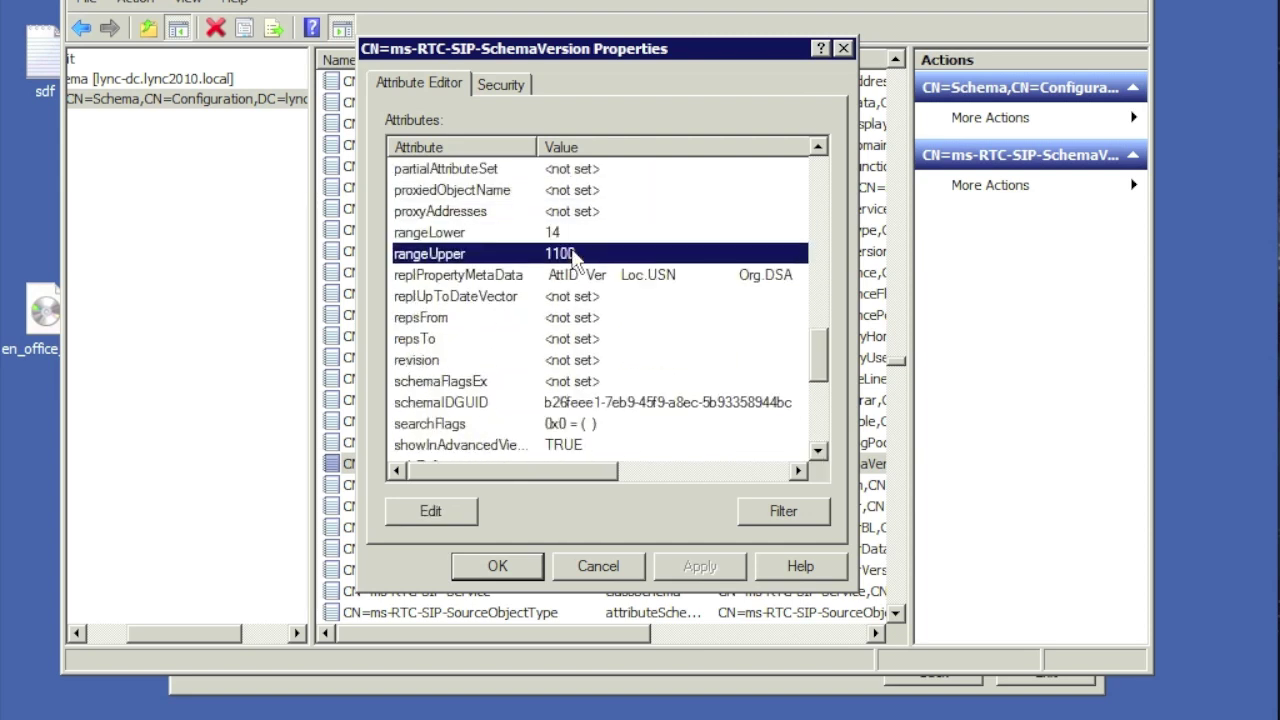
pyautogui.click(597, 566)
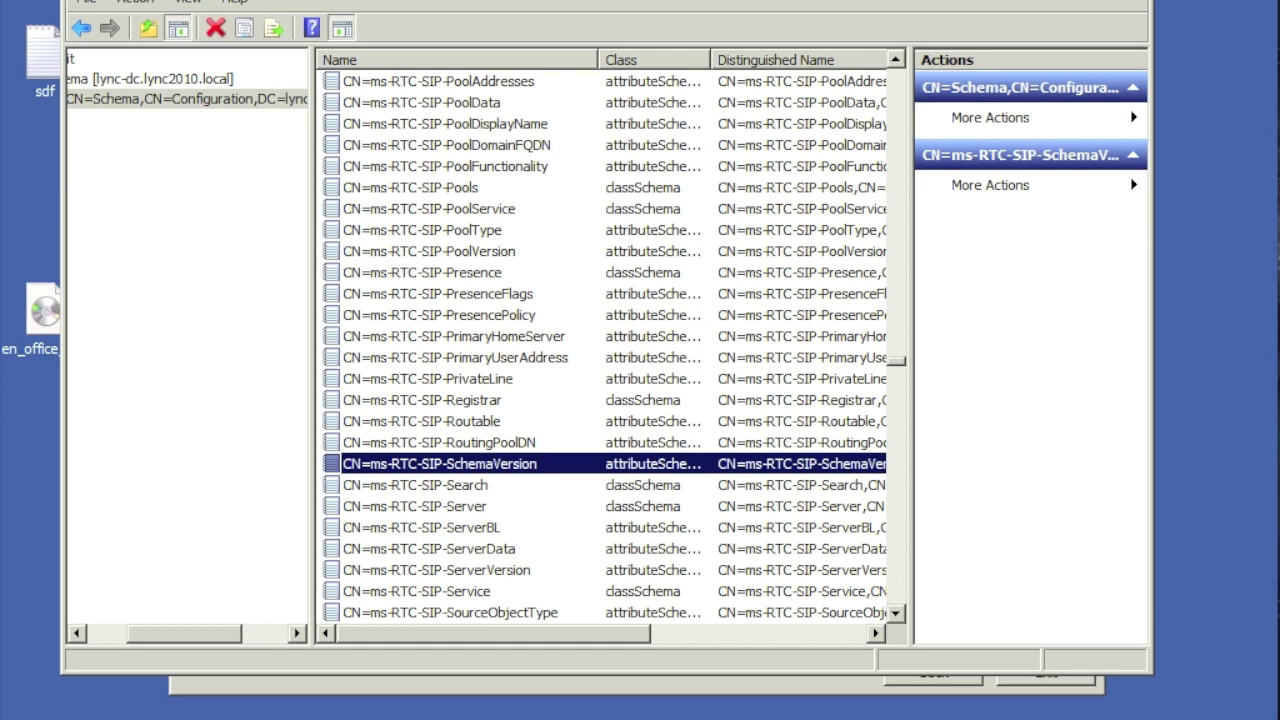
pyautogui.hotkey('alt', 'F4')
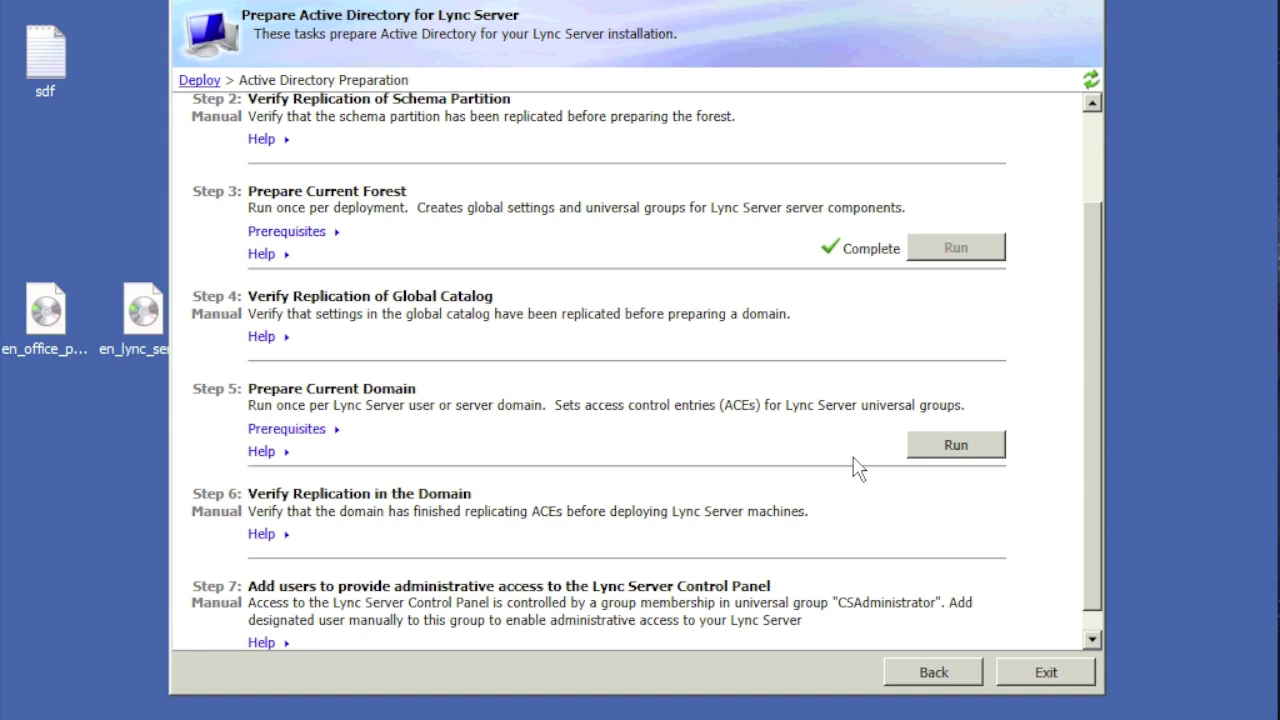
# Step: Run Prepare Current Domain (Enable-CSAdDomain) through to completion
pyautogui.click(940, 448)
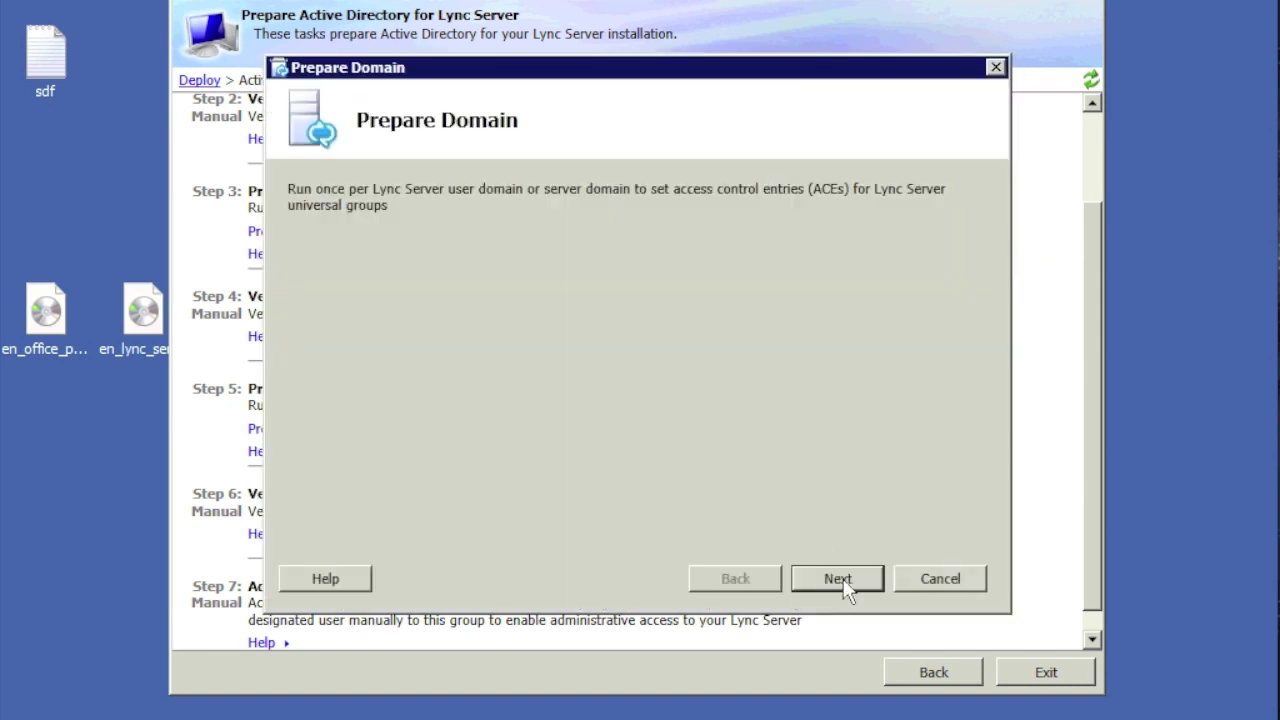
pyautogui.click(839, 577)
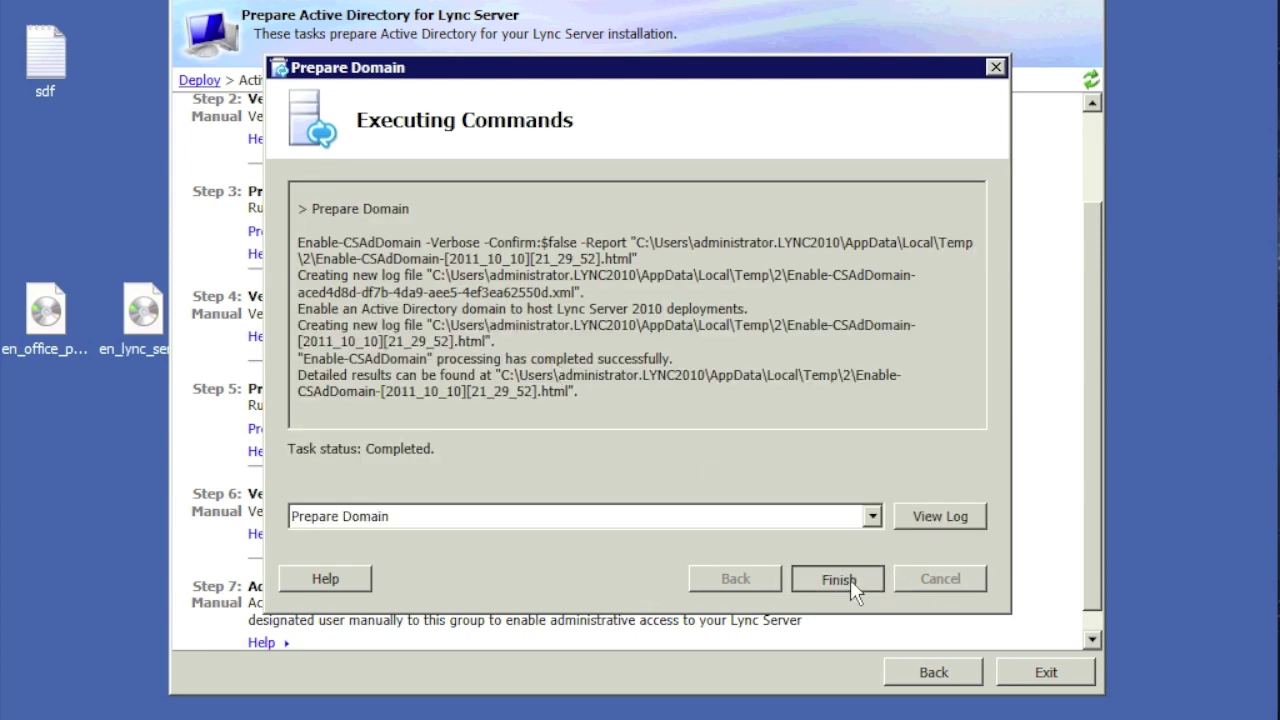
pyautogui.click(850, 579)
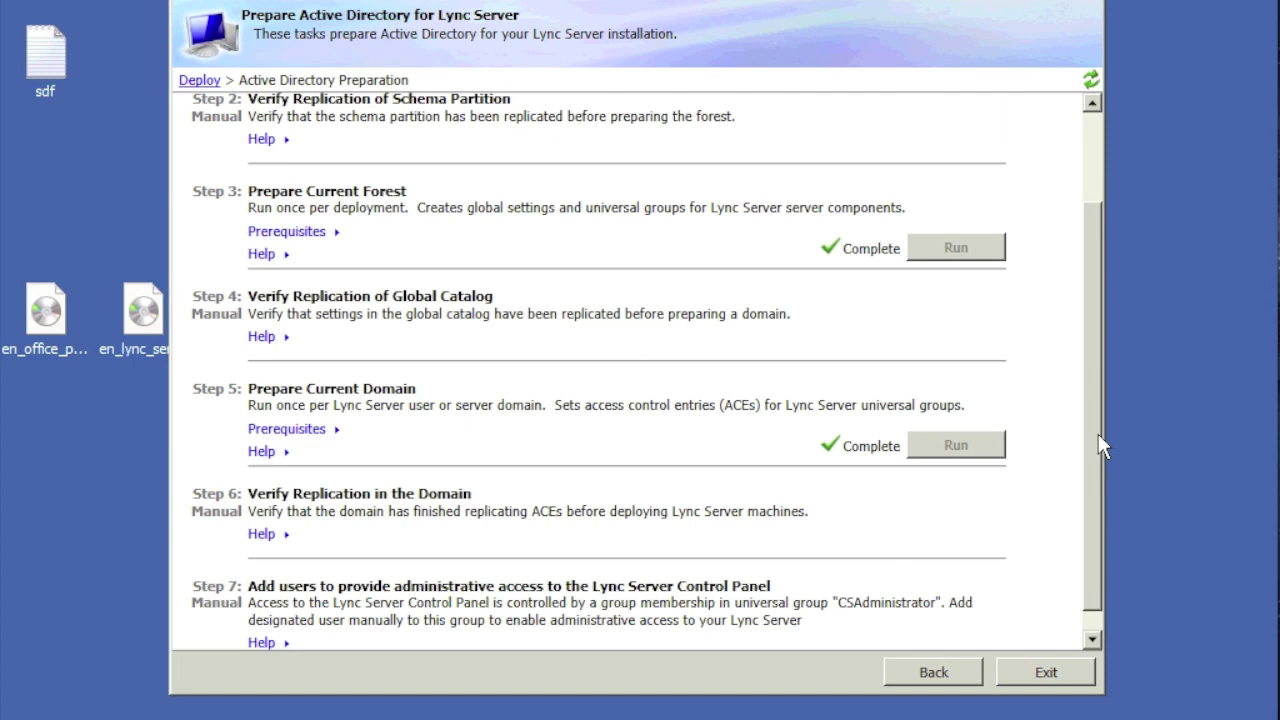
pyautogui.moveTo(1098, 446); pyautogui.dragTo(1102, 566)
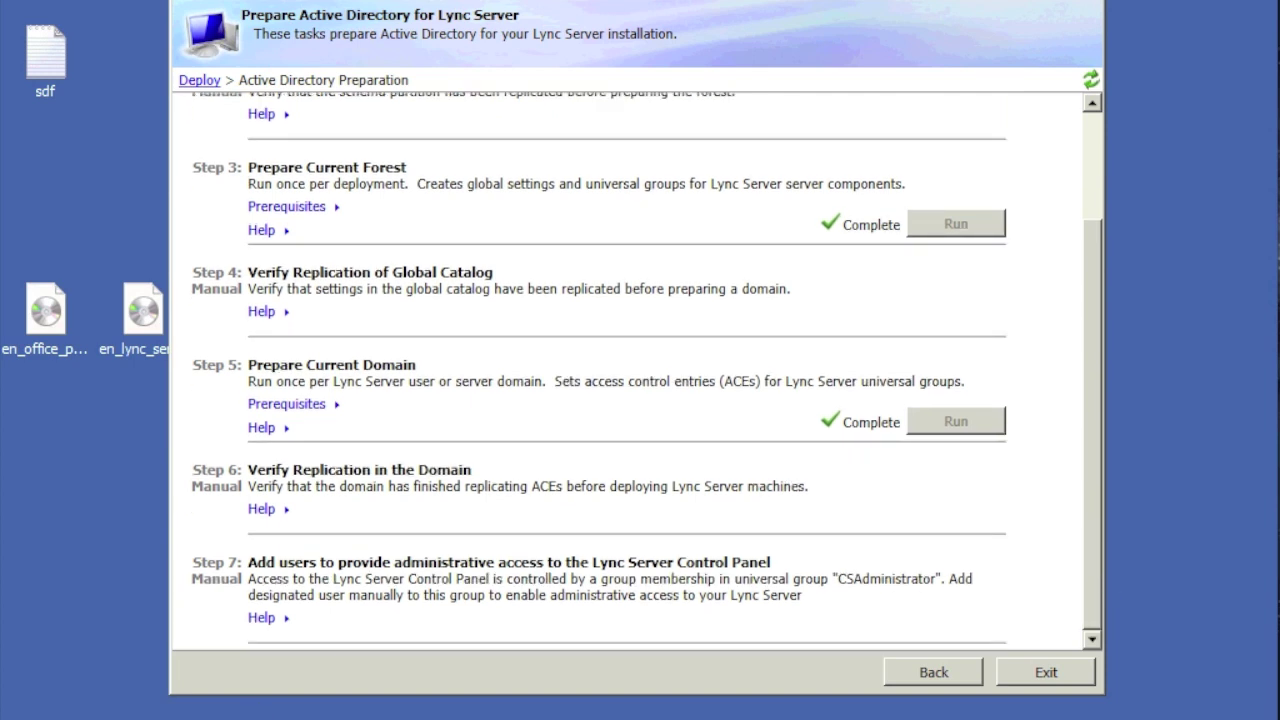
pyautogui.press('super')
pyautogui.moveTo(400, 586)
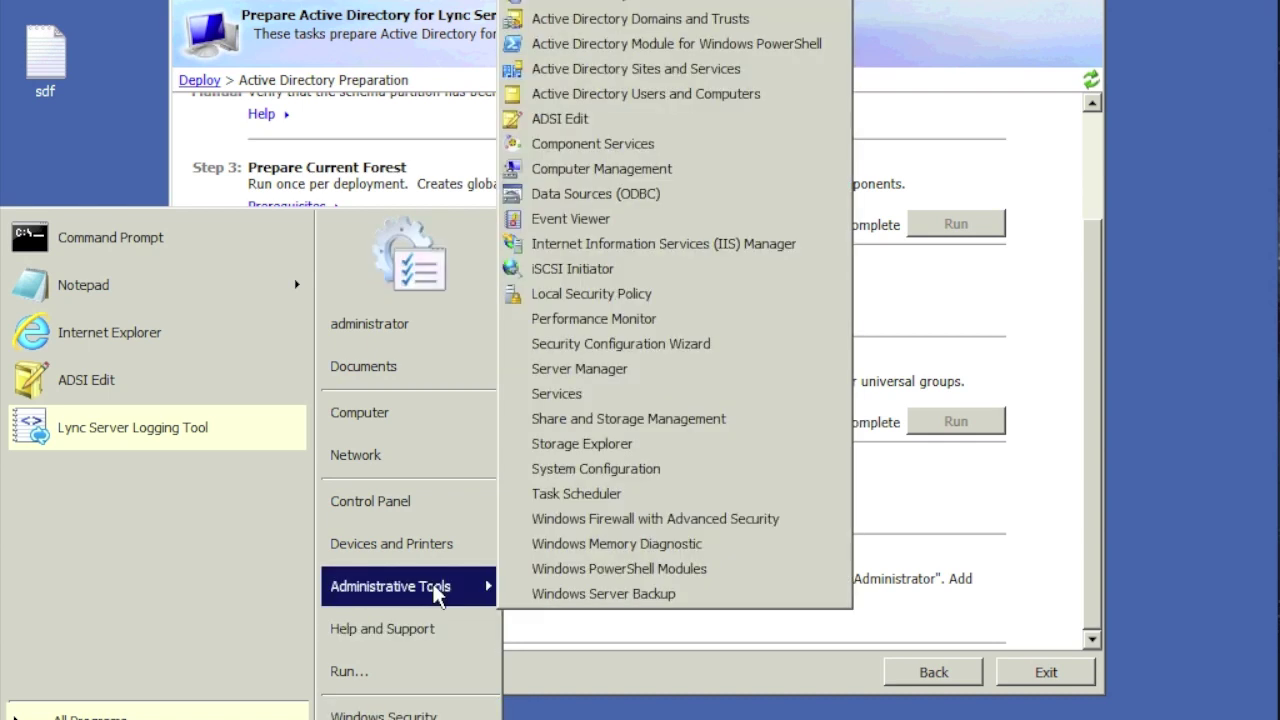
# Step: In Active Directory Users and Computers, open the CSAdministrator group under lync2010.local > Users
pyautogui.click(605, 100)
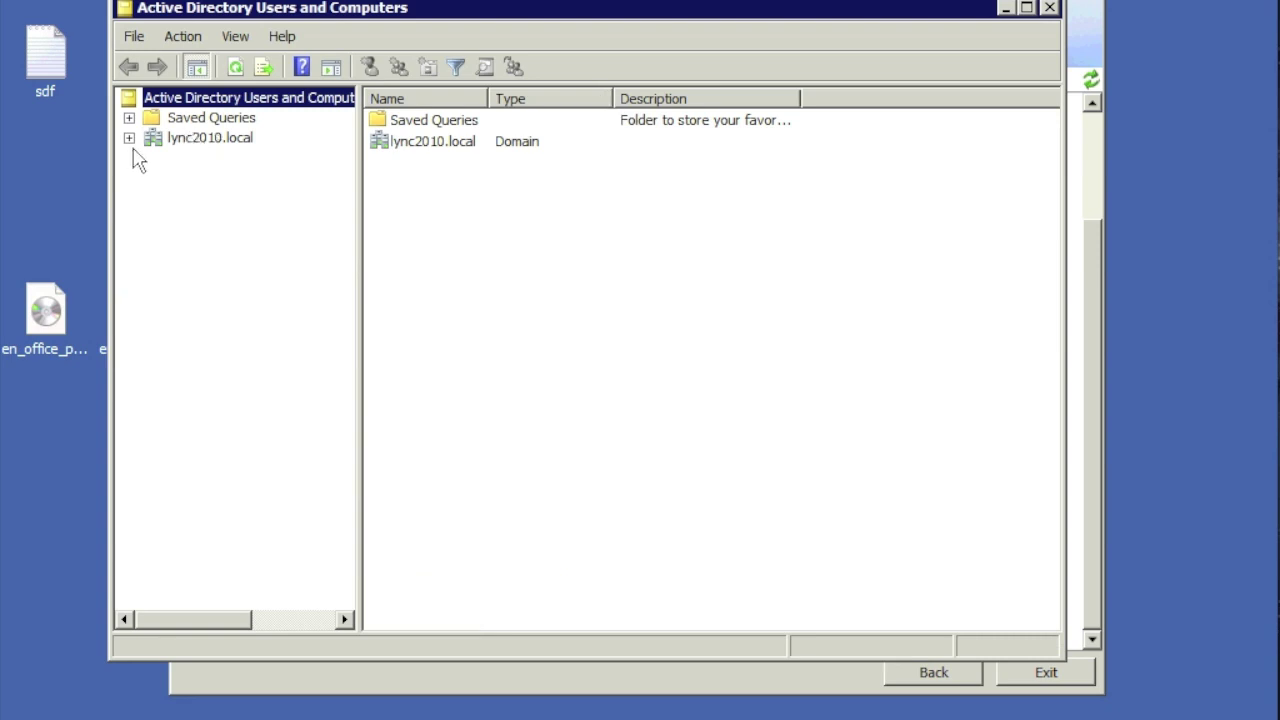
pyautogui.click(129, 139)
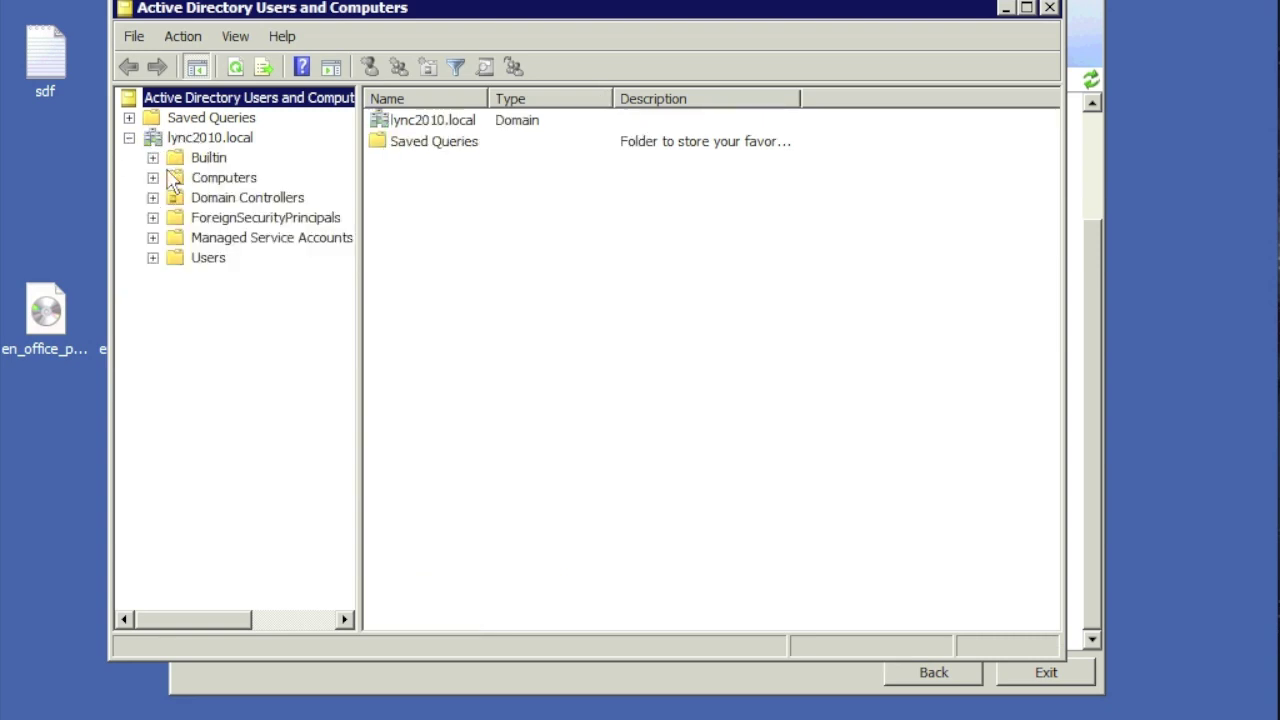
pyautogui.click(193, 260)
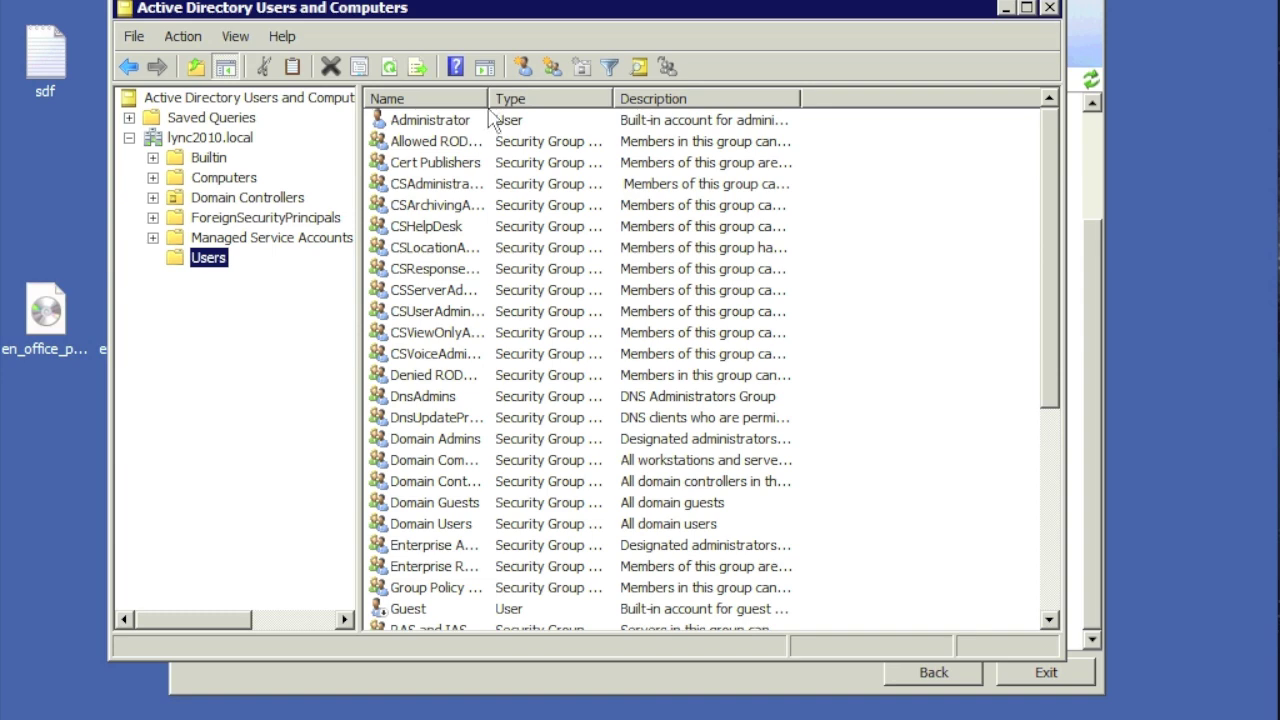
pyautogui.moveTo(489, 100); pyautogui.dragTo(544, 99)
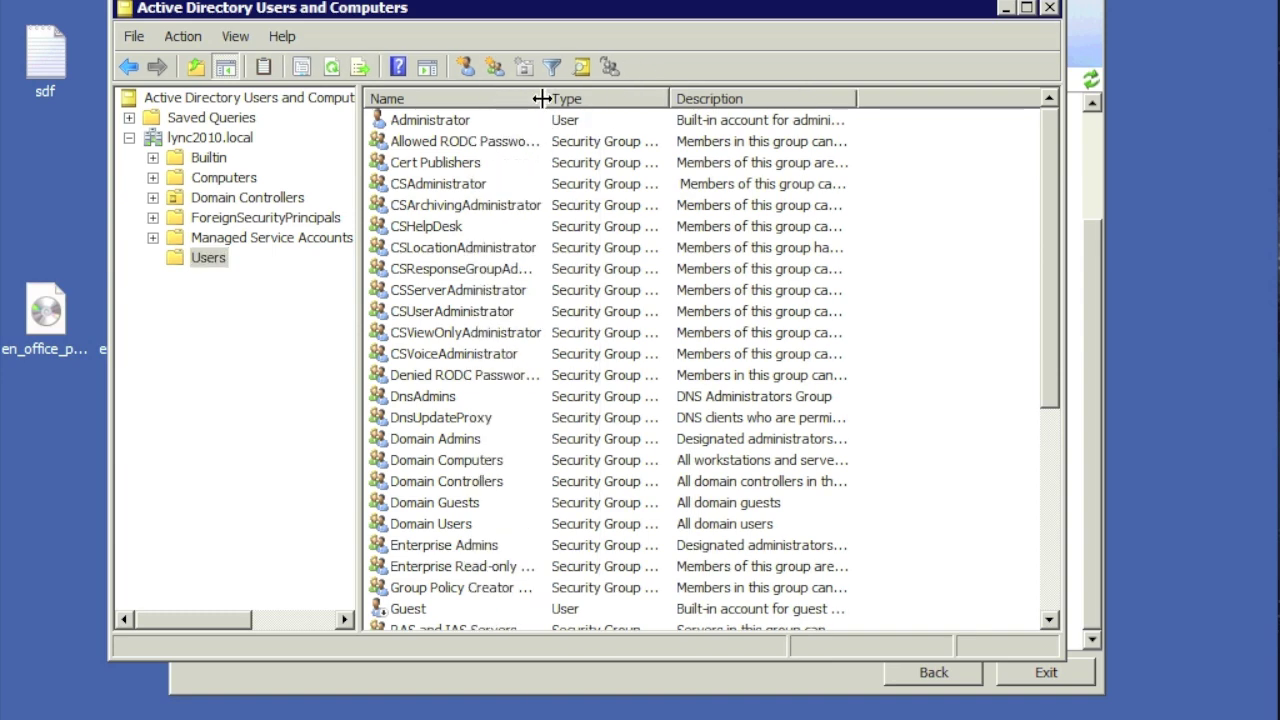
pyautogui.click(470, 190)
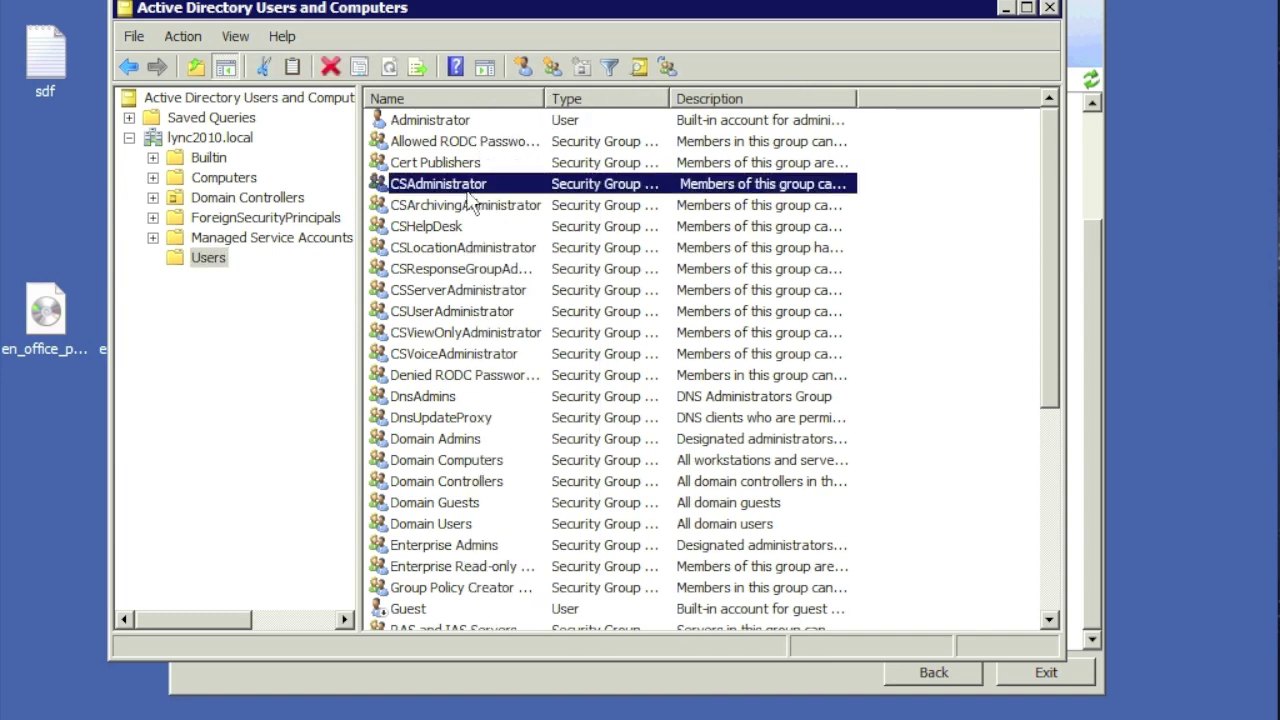
pyautogui.doubleClick(466, 188)
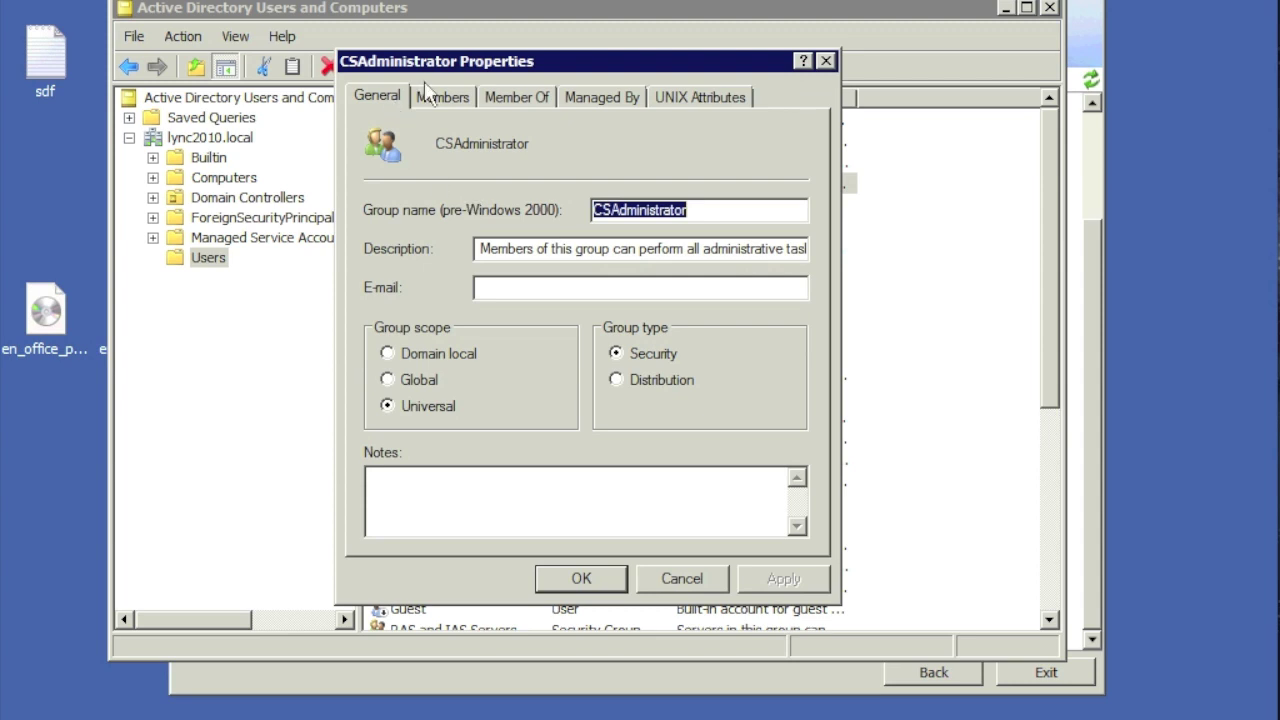
# Step: Add Administrator to CSAdministrator's members, apply, and close Active Directory Users and Computers
pyautogui.click(445, 95)
pyautogui.click(418, 506)
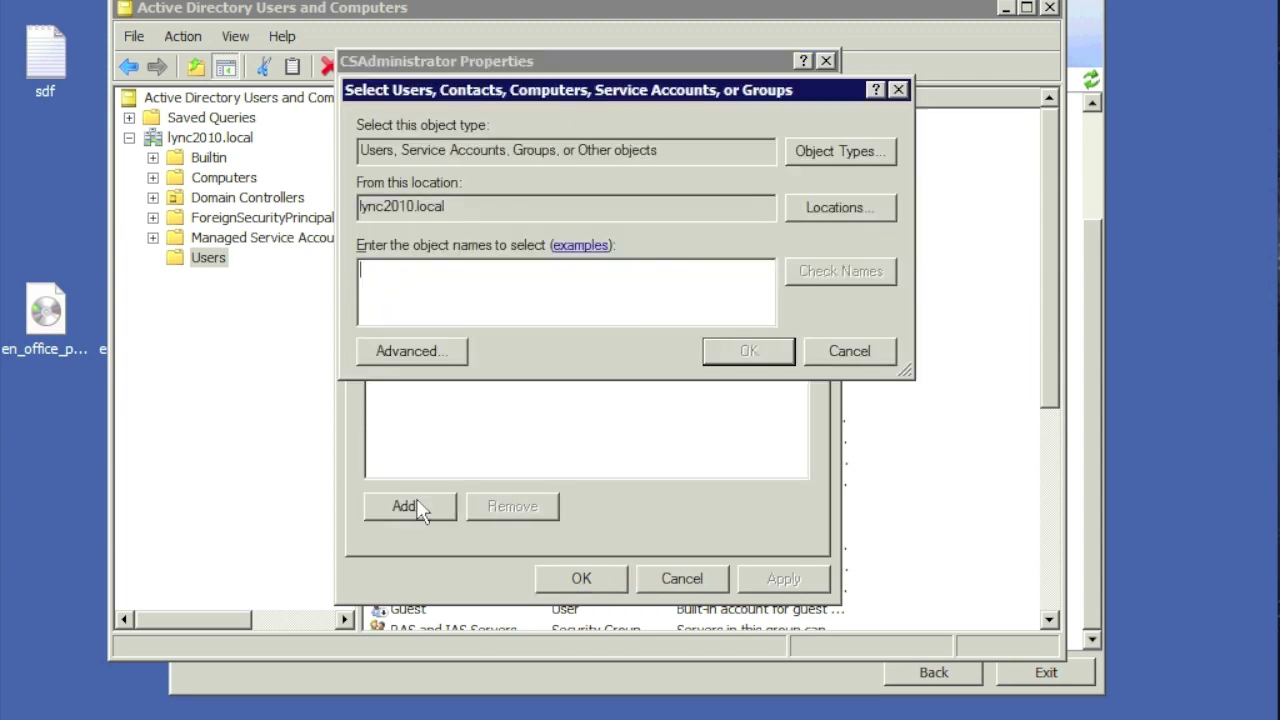
pyautogui.write('admini')
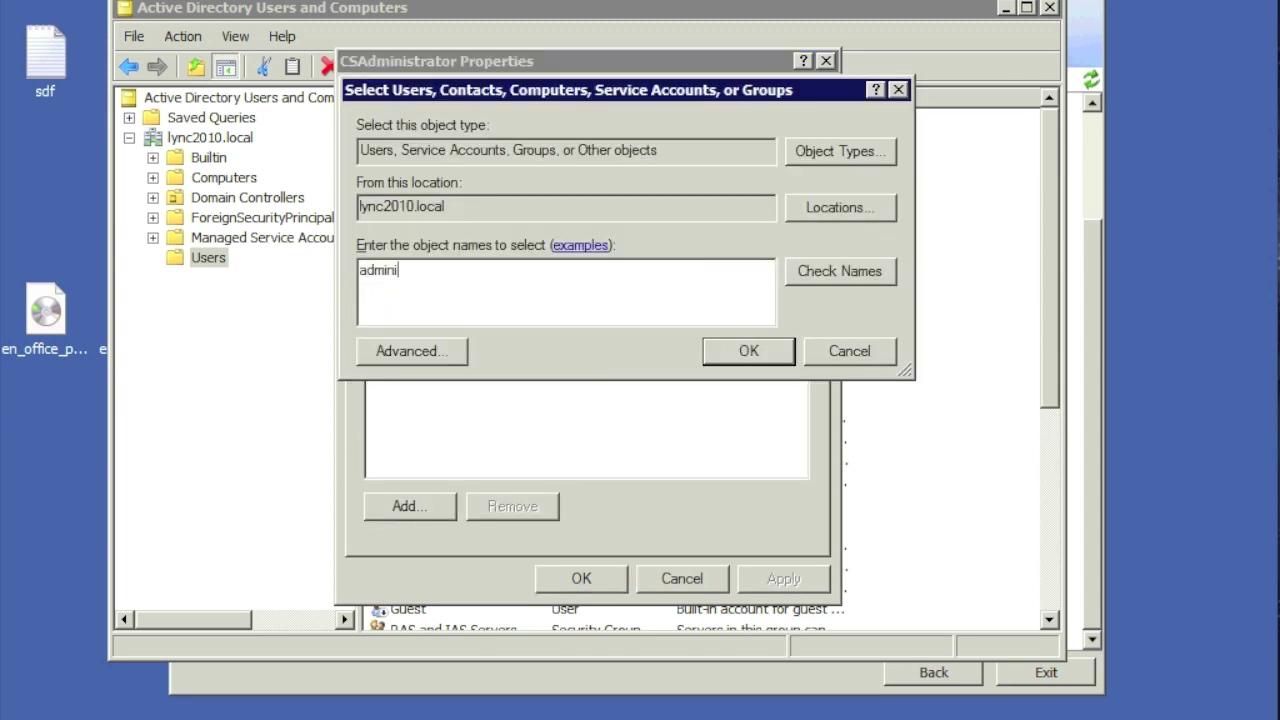
pyautogui.click(833, 276)
pyautogui.click(749, 351)
pyautogui.click(745, 585)
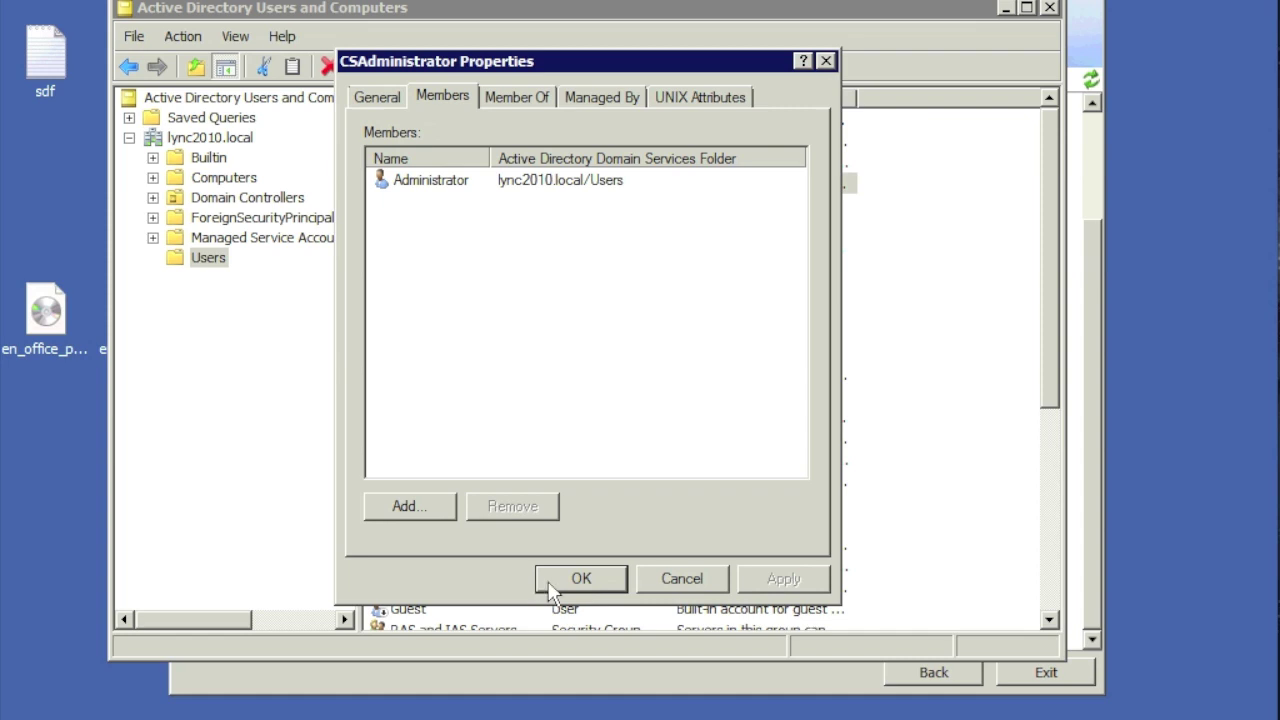
pyautogui.click(570, 578)
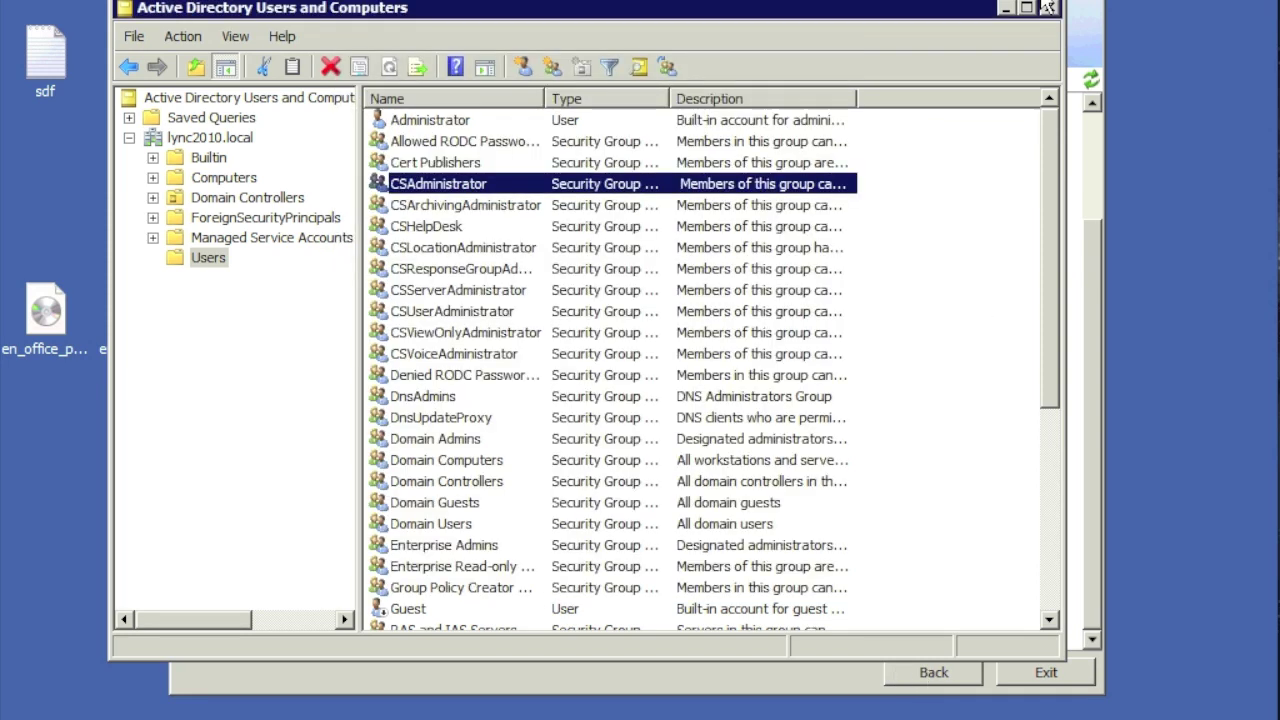
pyautogui.click(1049, 9)
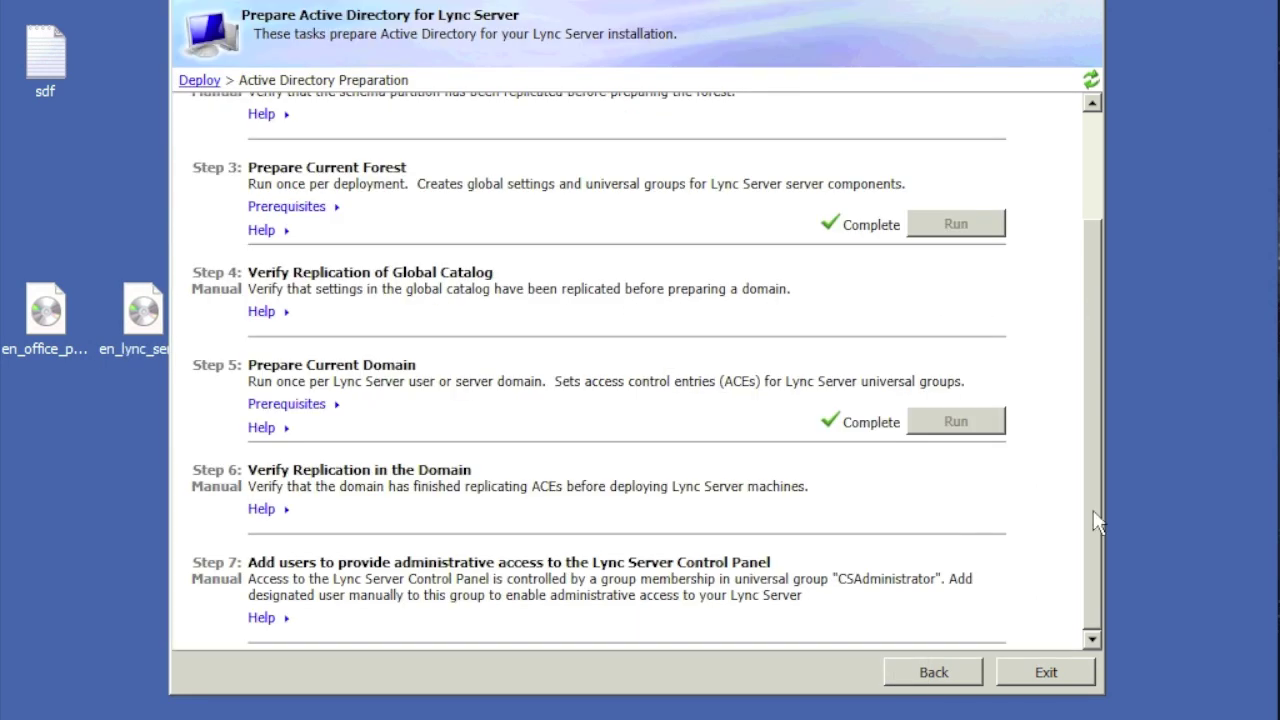
# Step: Exit Active Directory preparation and check DVD Drive (D:) in the Computer window
pyautogui.click(1047, 675)
pyautogui.click(1042, 674)
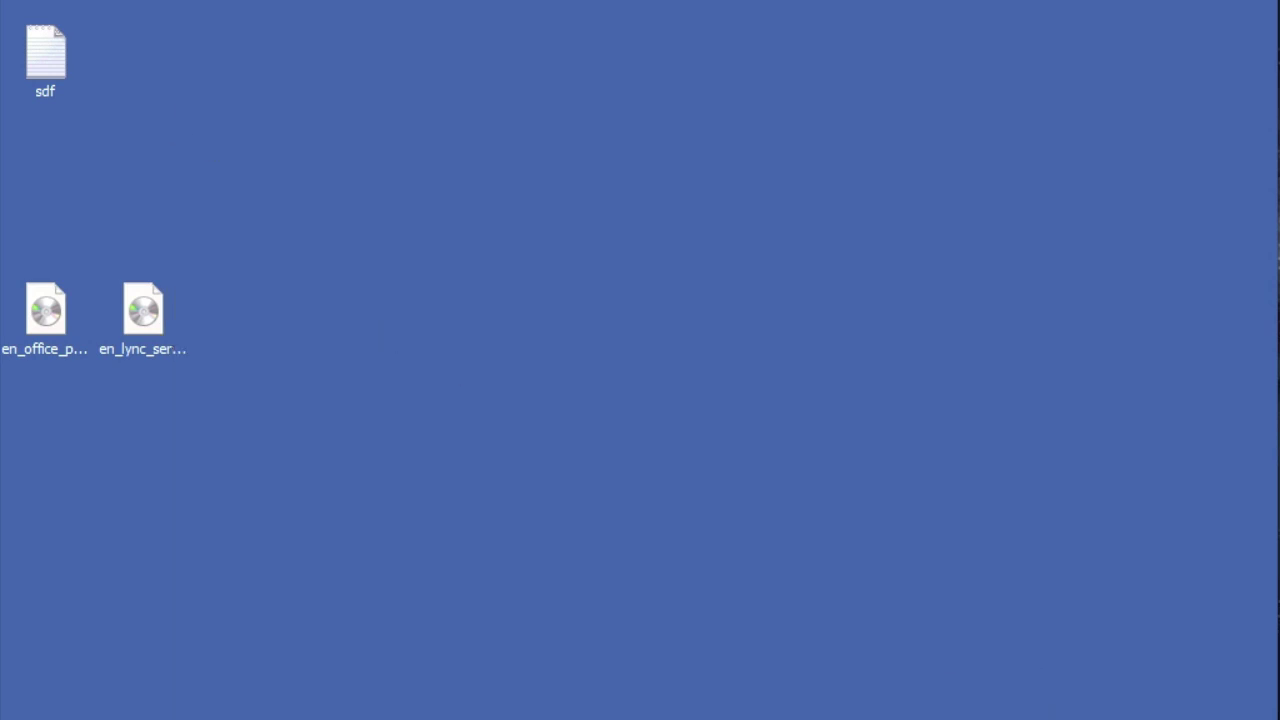
pyautogui.press('super')
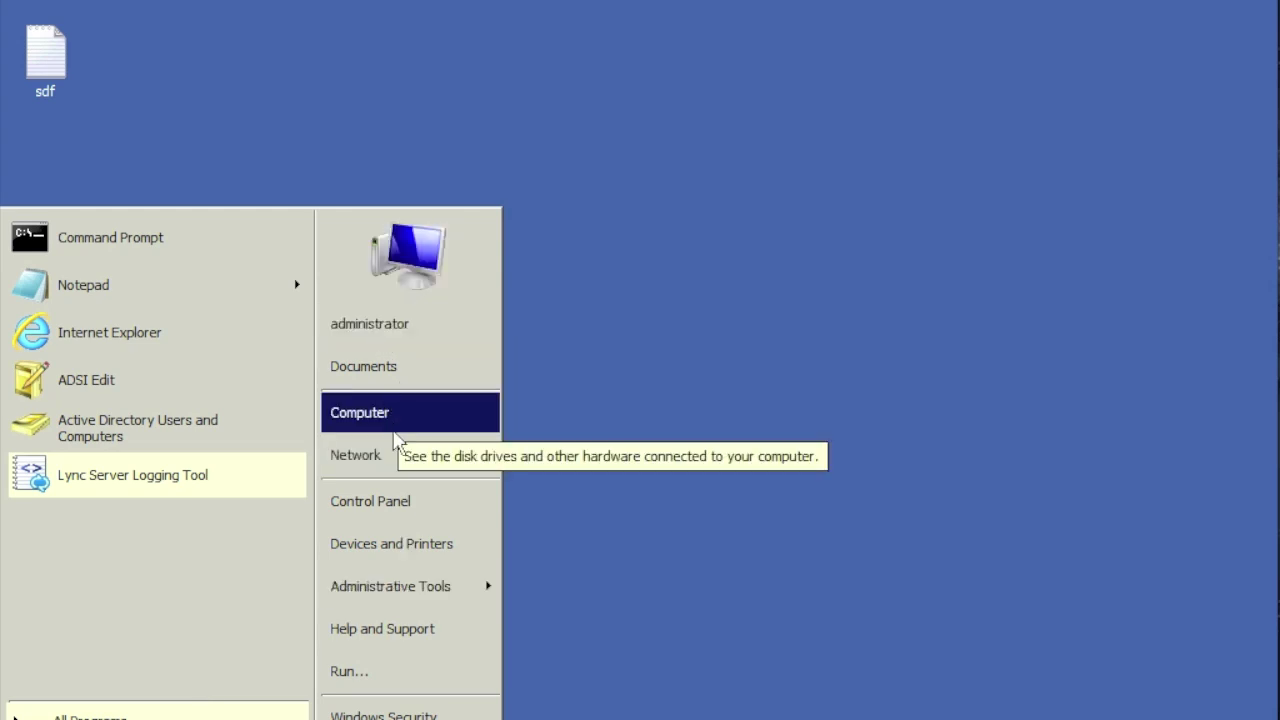
pyautogui.click(386, 414)
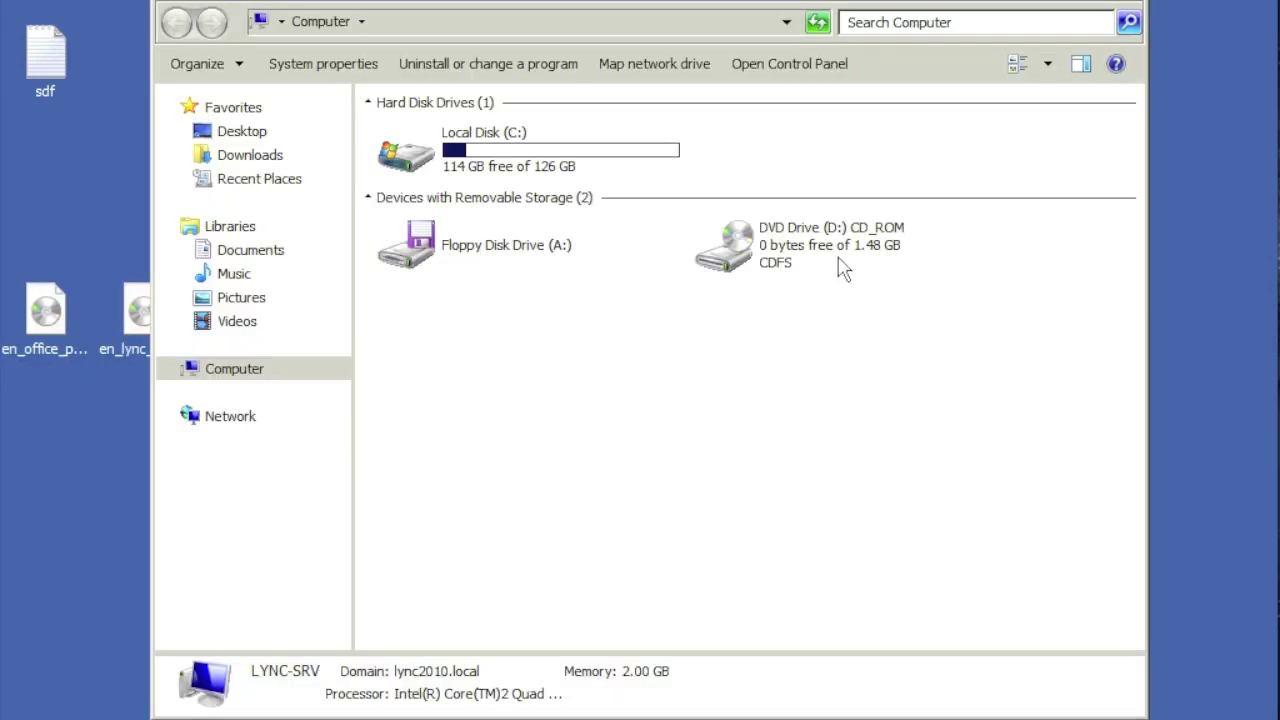
pyautogui.click(818, 248)
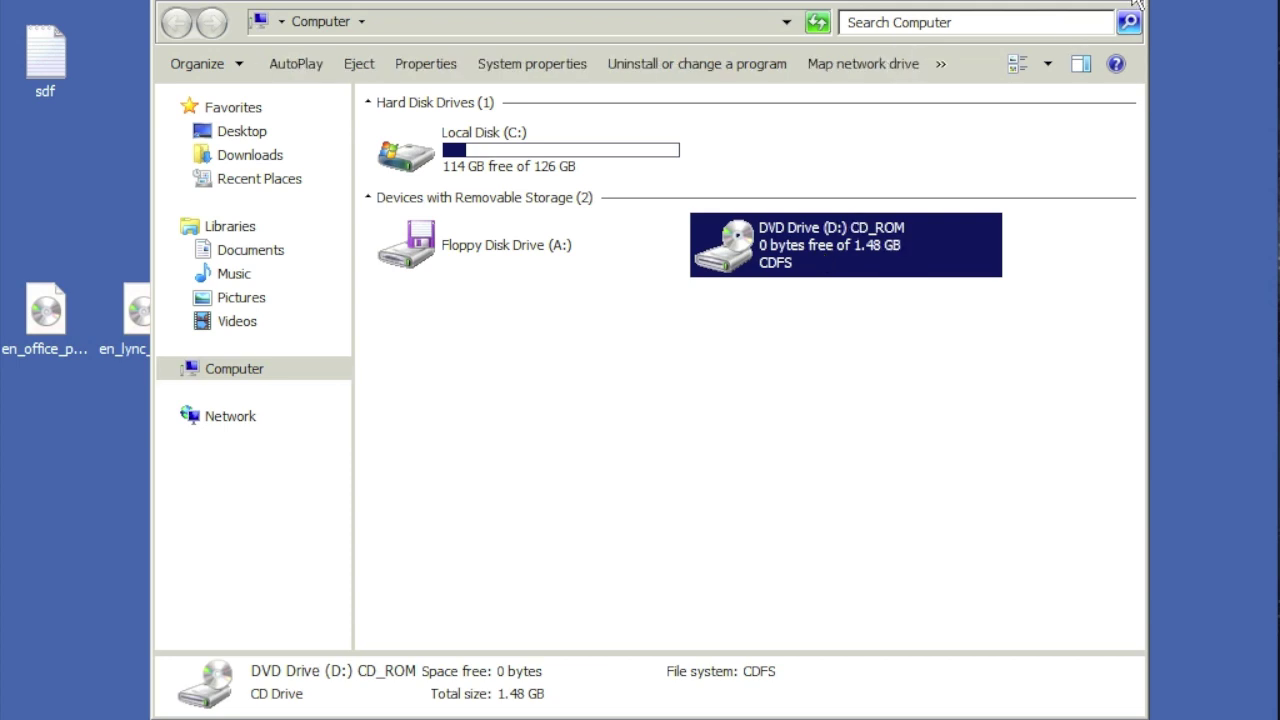
pyautogui.click(1136, 4)
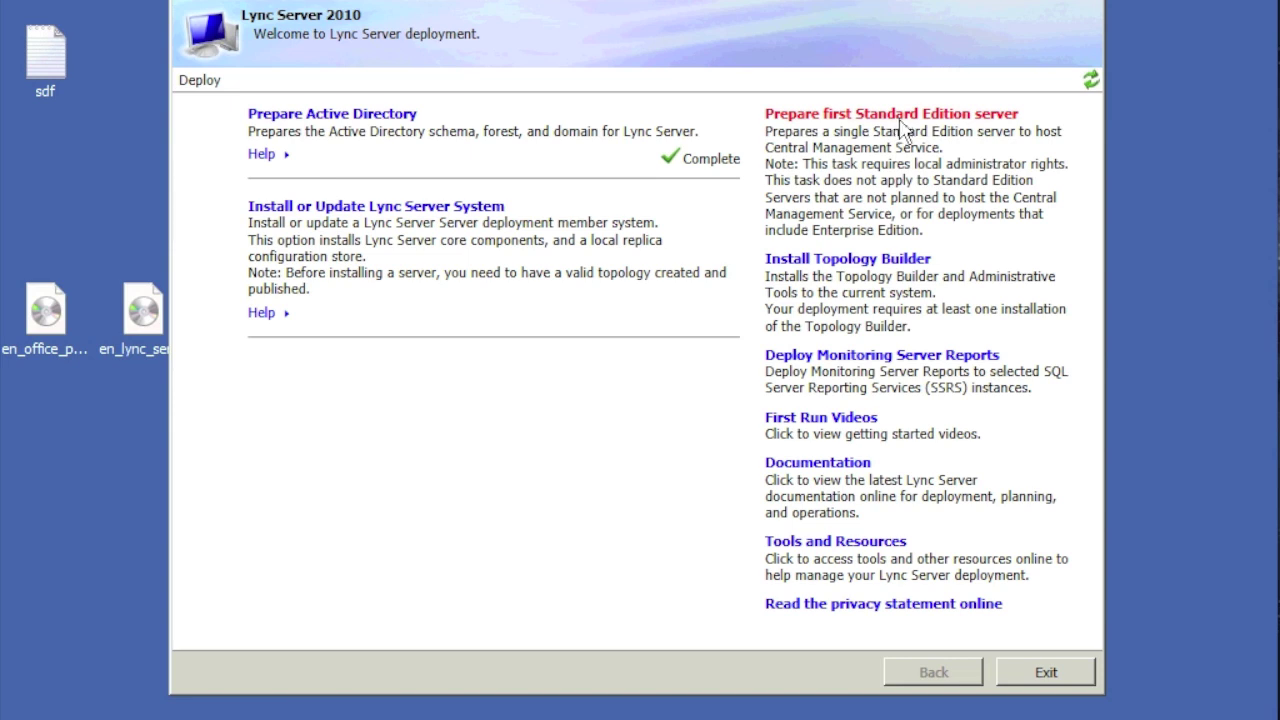
# Step: Prepare the first Standard Edition server, then install Topology Builder
pyautogui.click(900, 120)
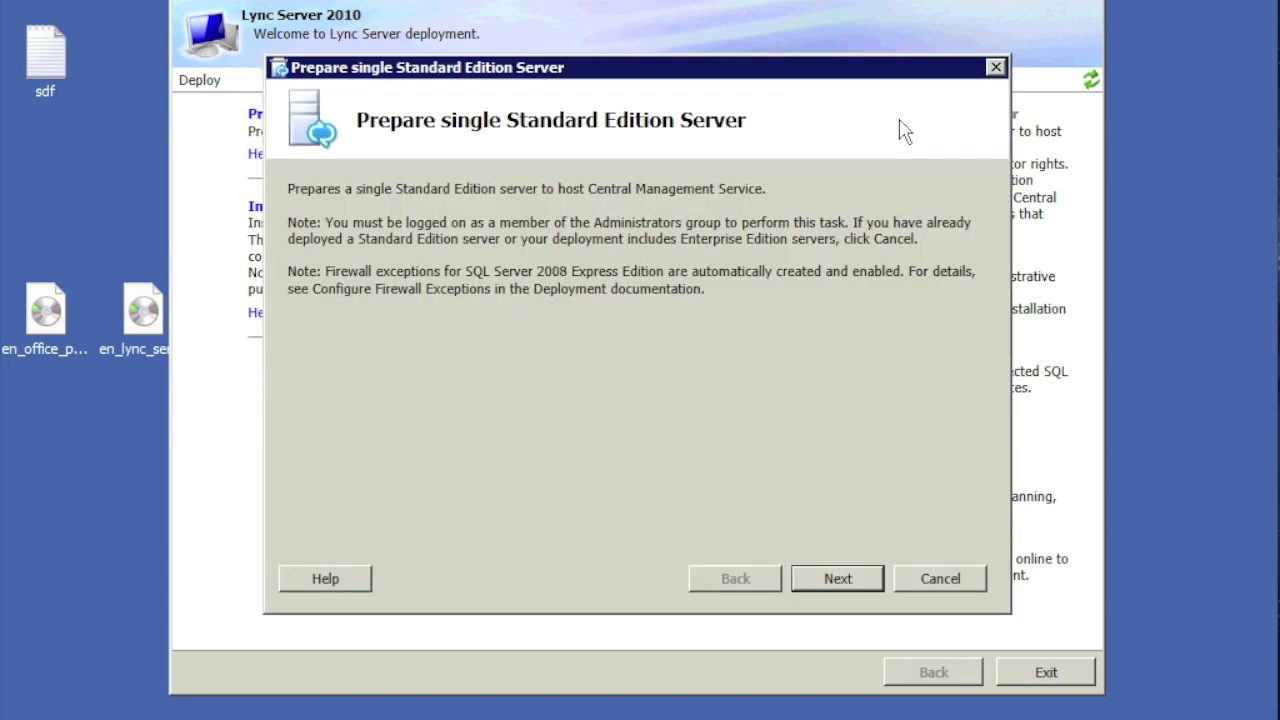
pyautogui.click(840, 578)
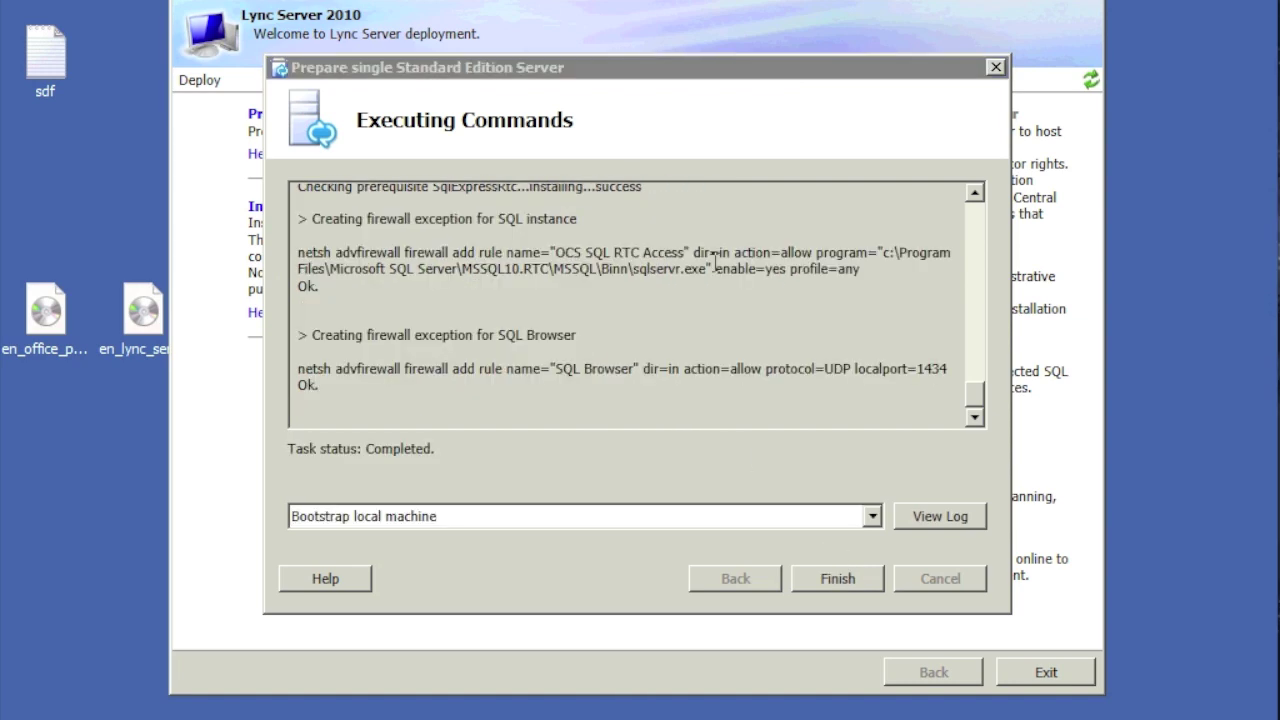
pyautogui.click(855, 579)
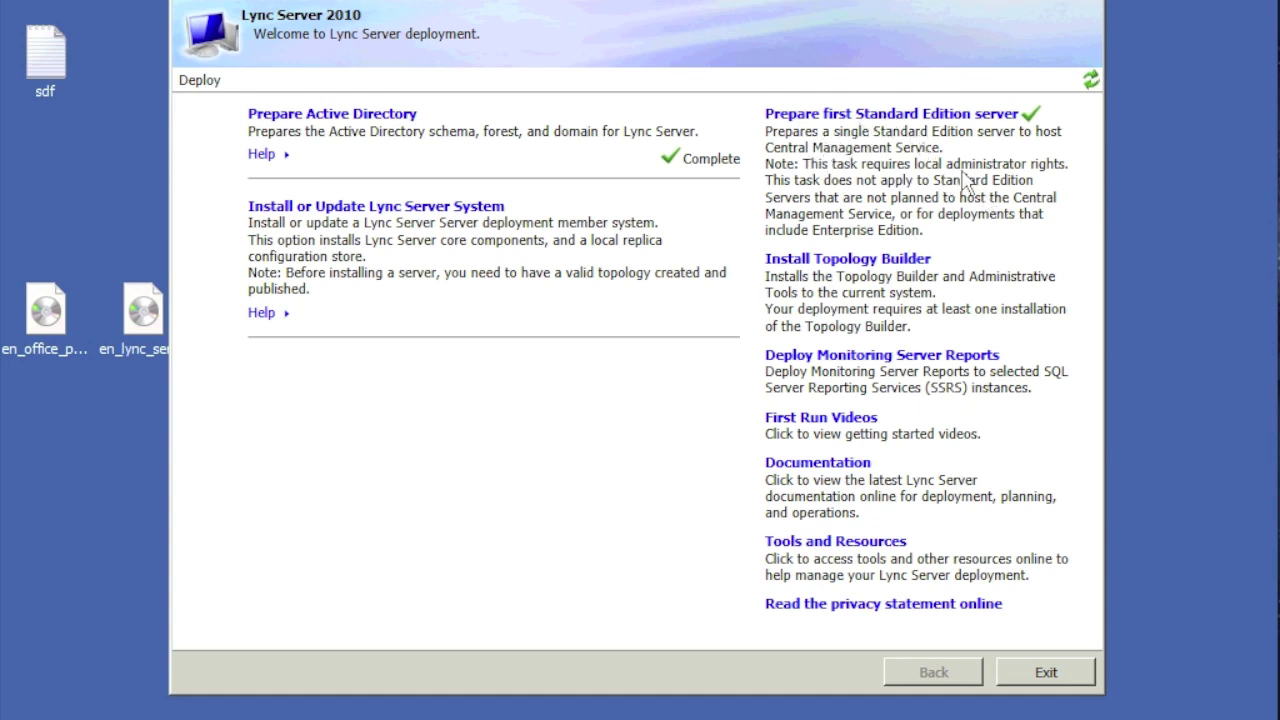
pyautogui.click(900, 264)
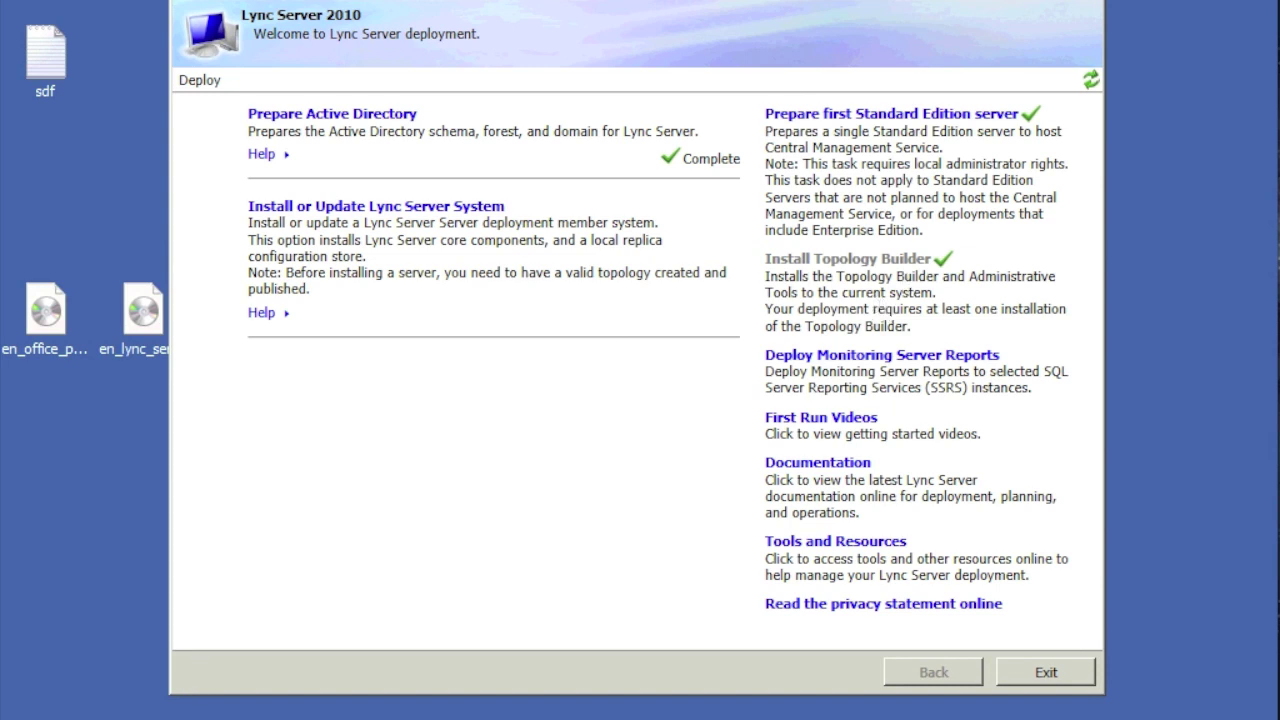
pyautogui.click(20, 715)
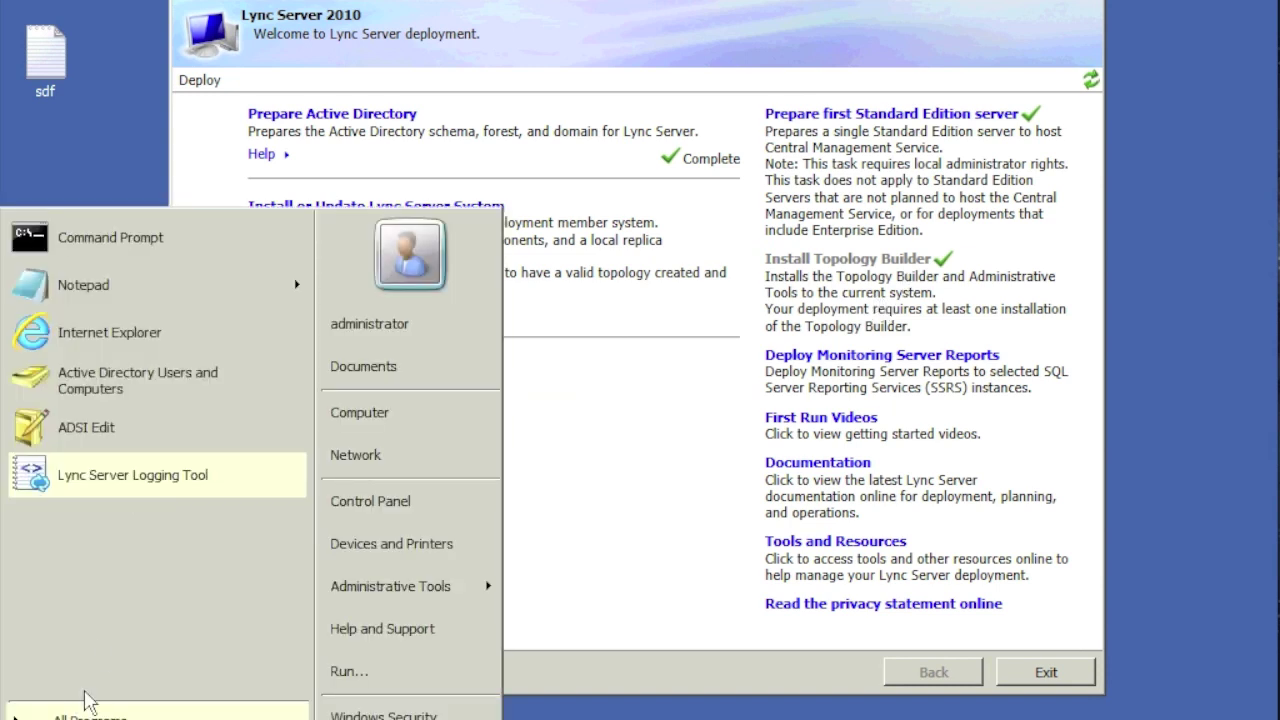
# Step: Launch Lync Server Topology Builder and choose to create a new topology
pyautogui.click(88, 712)
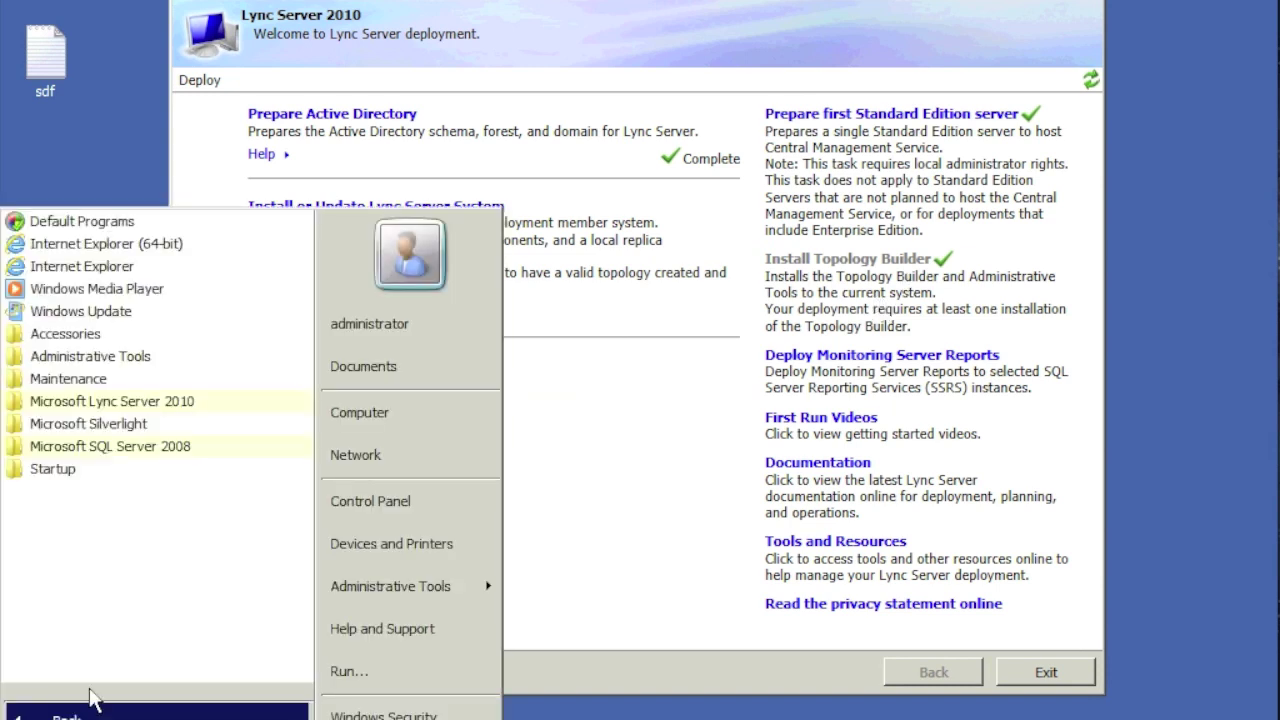
pyautogui.click(120, 401)
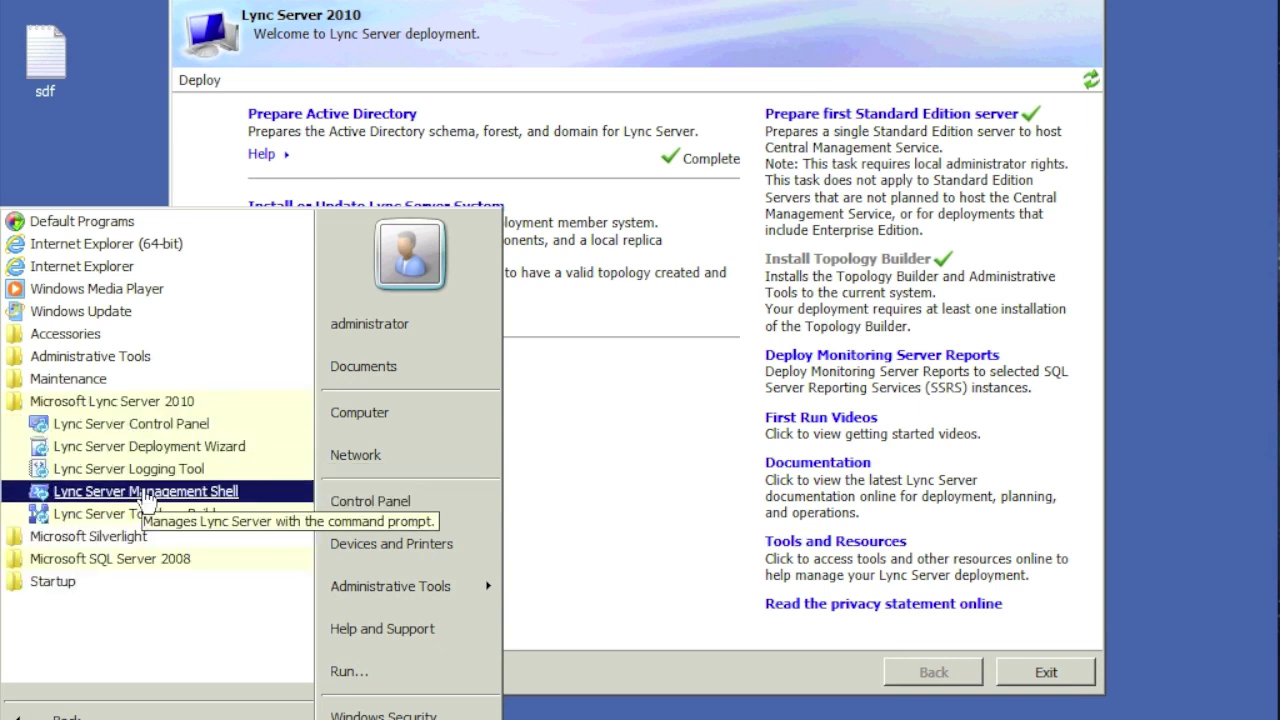
pyautogui.click(160, 516)
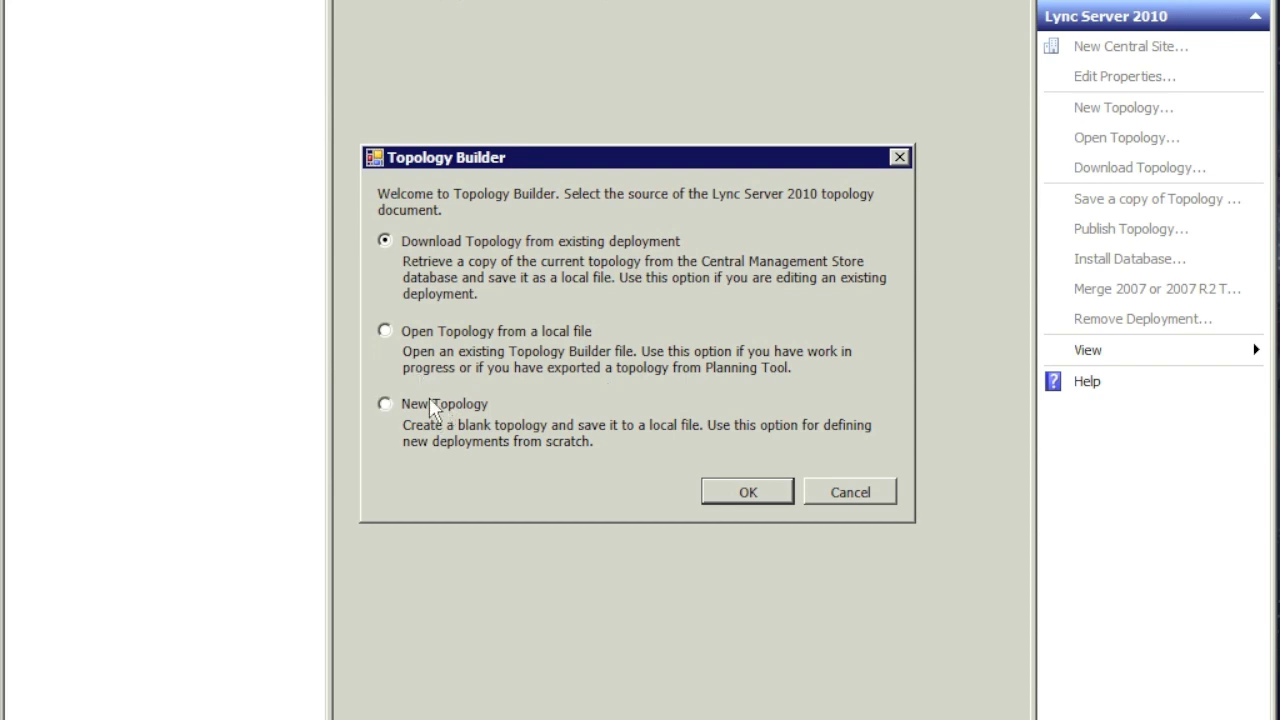
pyautogui.click(390, 403)
pyautogui.click(745, 494)
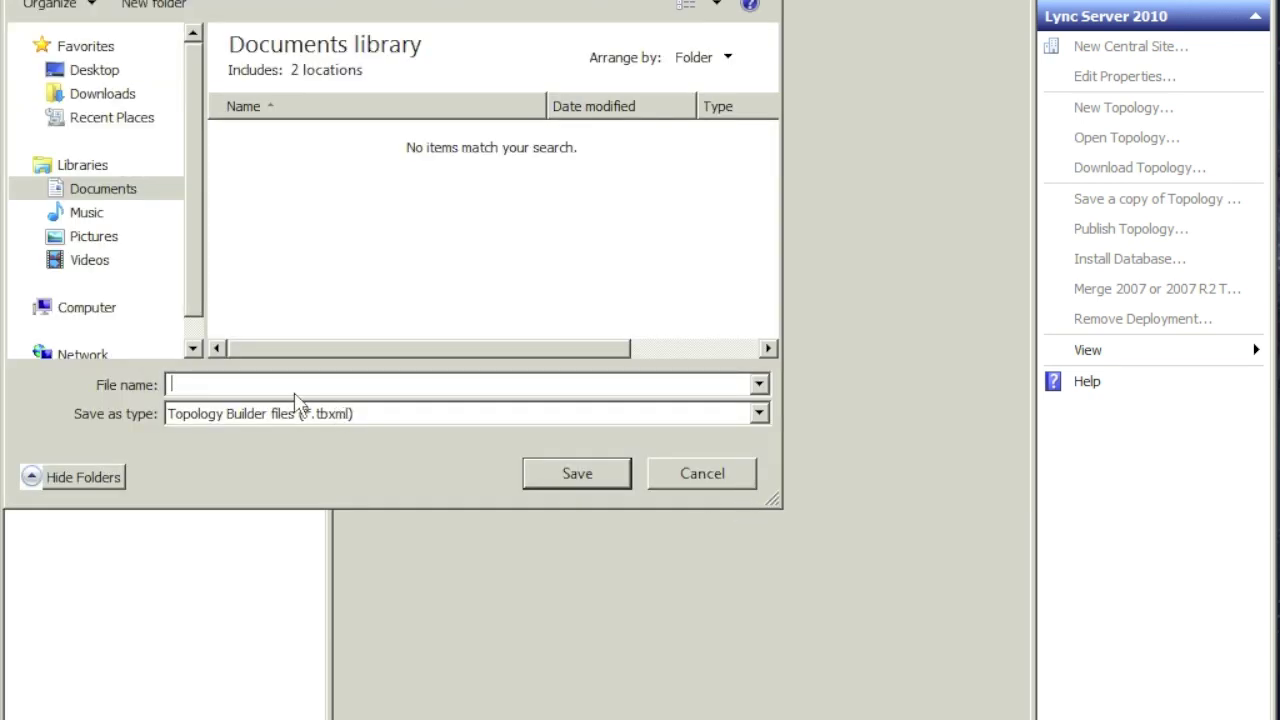
# Step: Save the new topology as lync2010.topology on the Desktop
pyautogui.write('lync2010topology')
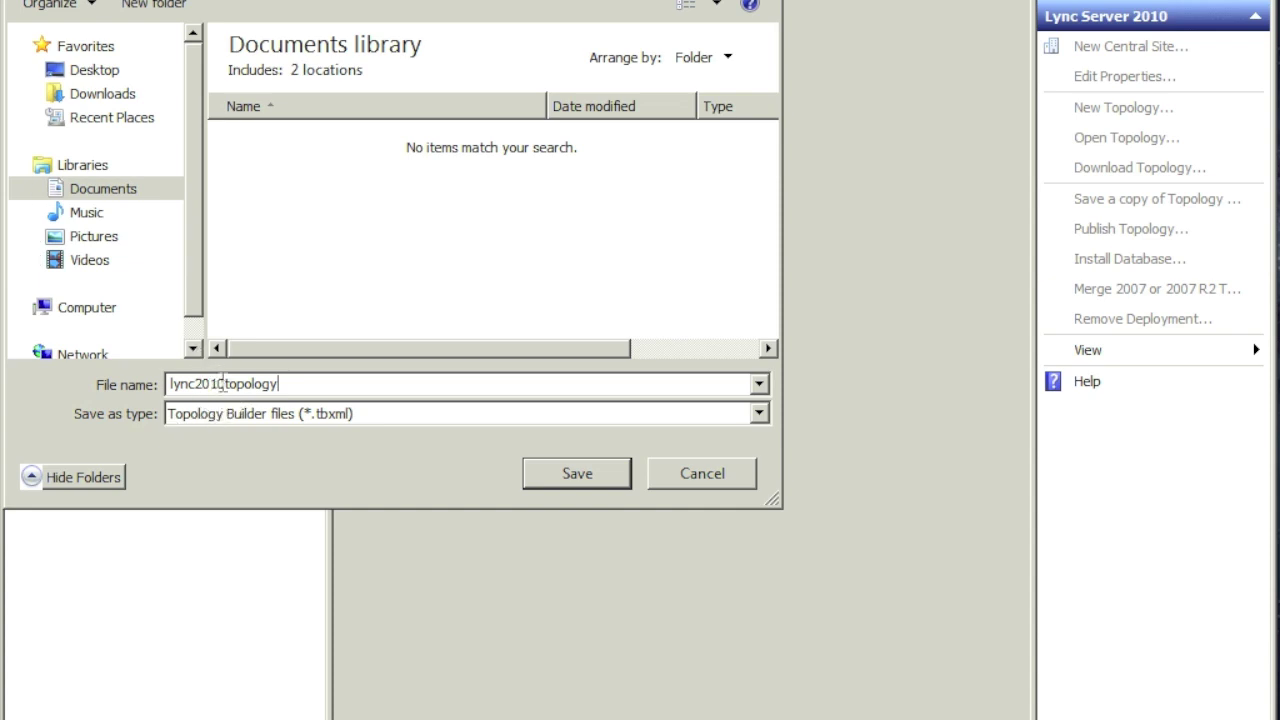
pyautogui.click(224, 383)
pyautogui.write('.')
pyautogui.click(105, 70)
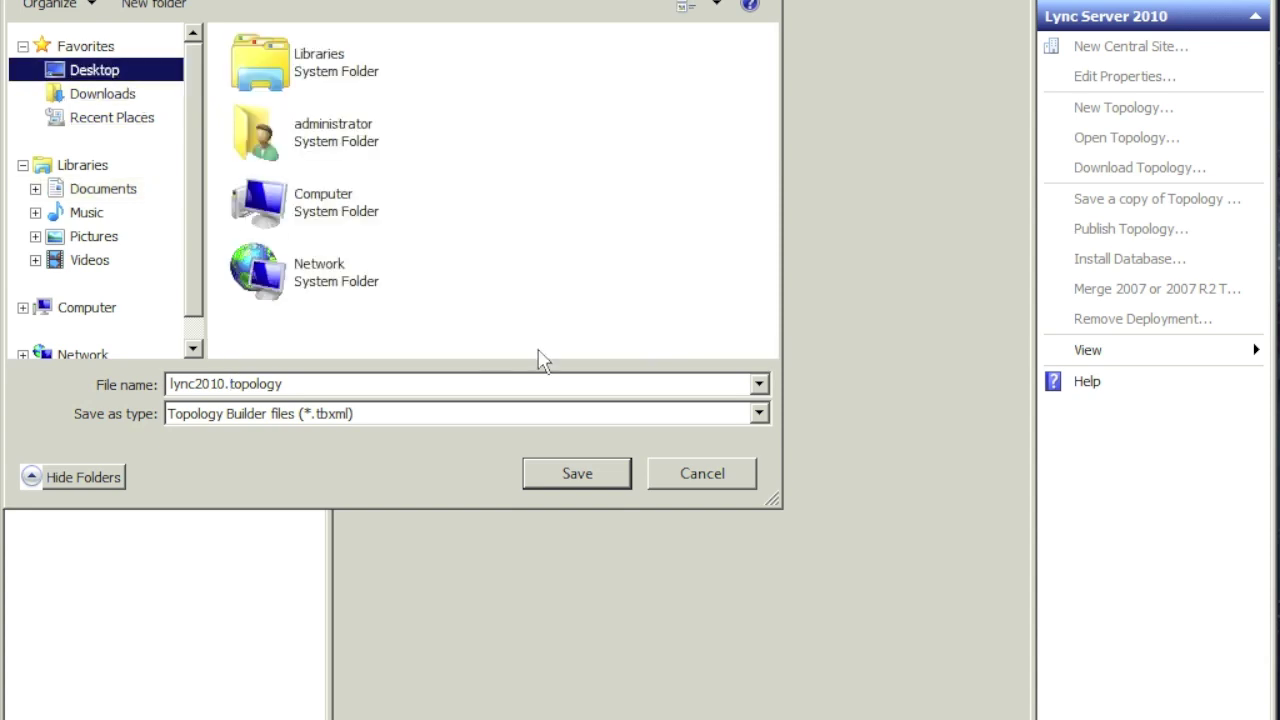
pyautogui.click(577, 474)
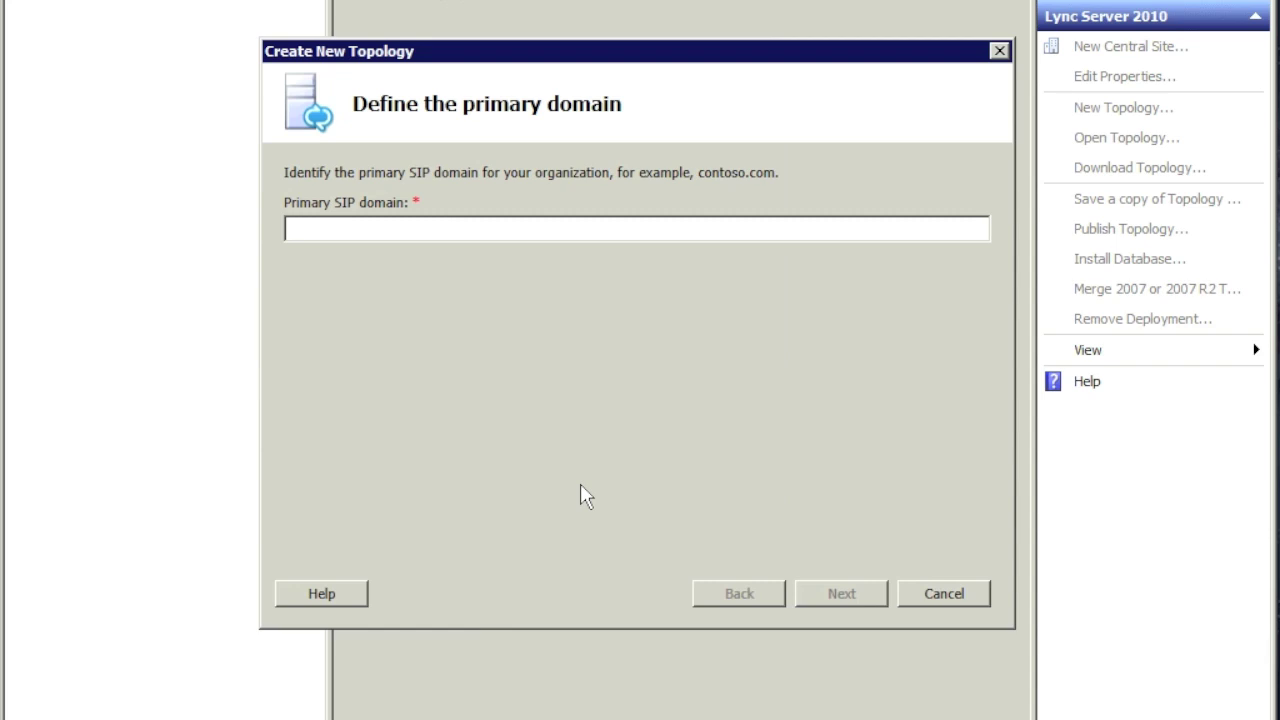
# Step: Set the primary SIP domain to lync2010.local with no additional SIP domains
pyautogui.write('lync2010.local')
pyautogui.click(845, 595)
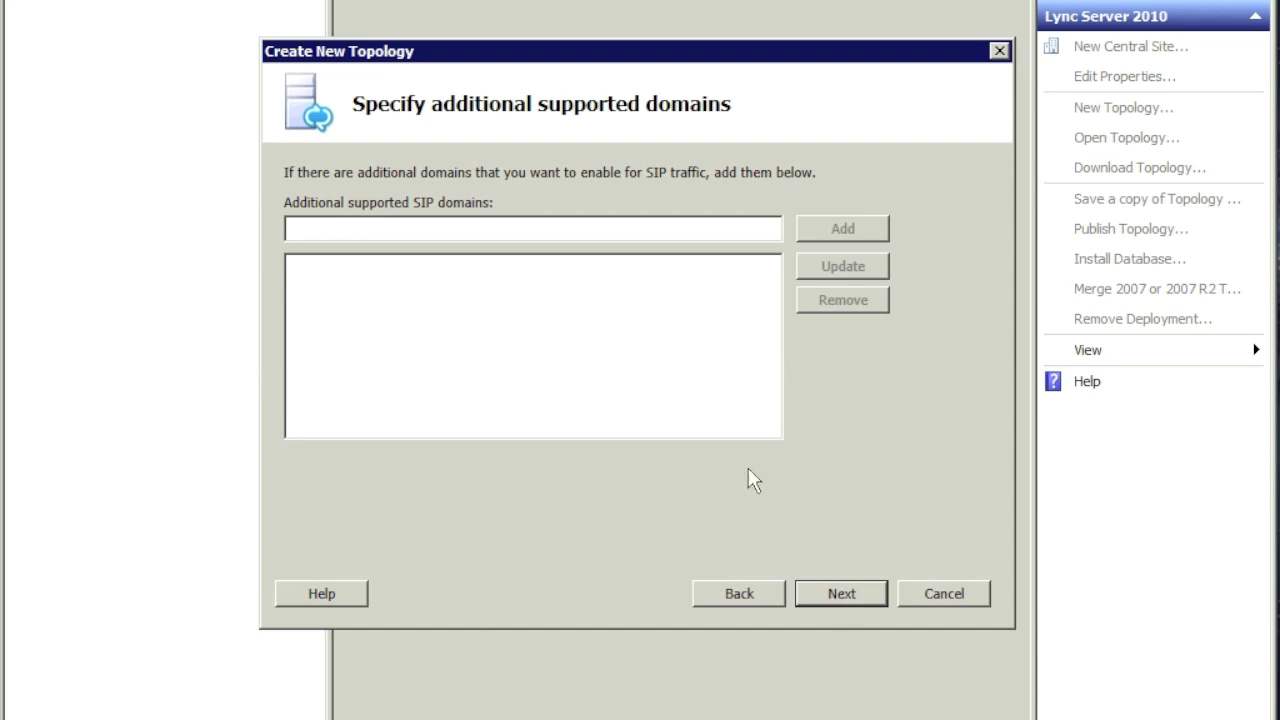
pyautogui.click(836, 598)
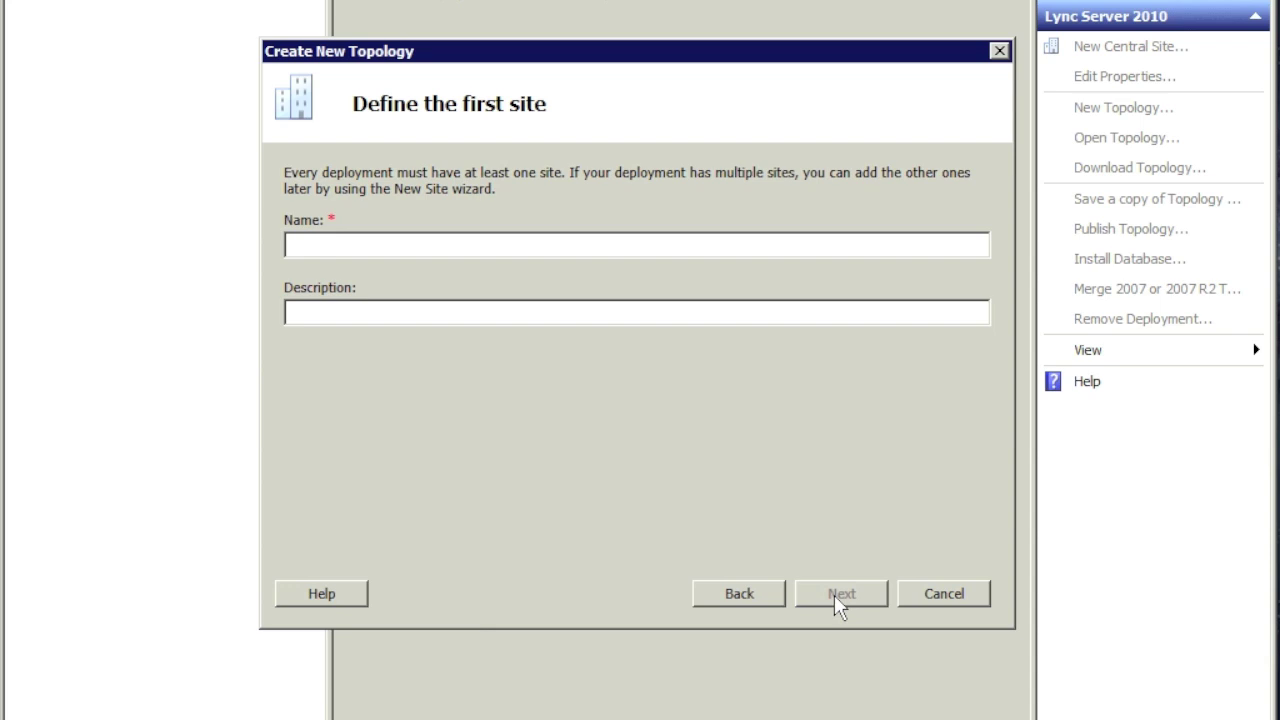
# Step: Name the site lync2010site with description 'this is our very first lync site!'
pyautogui.write('lync010site')
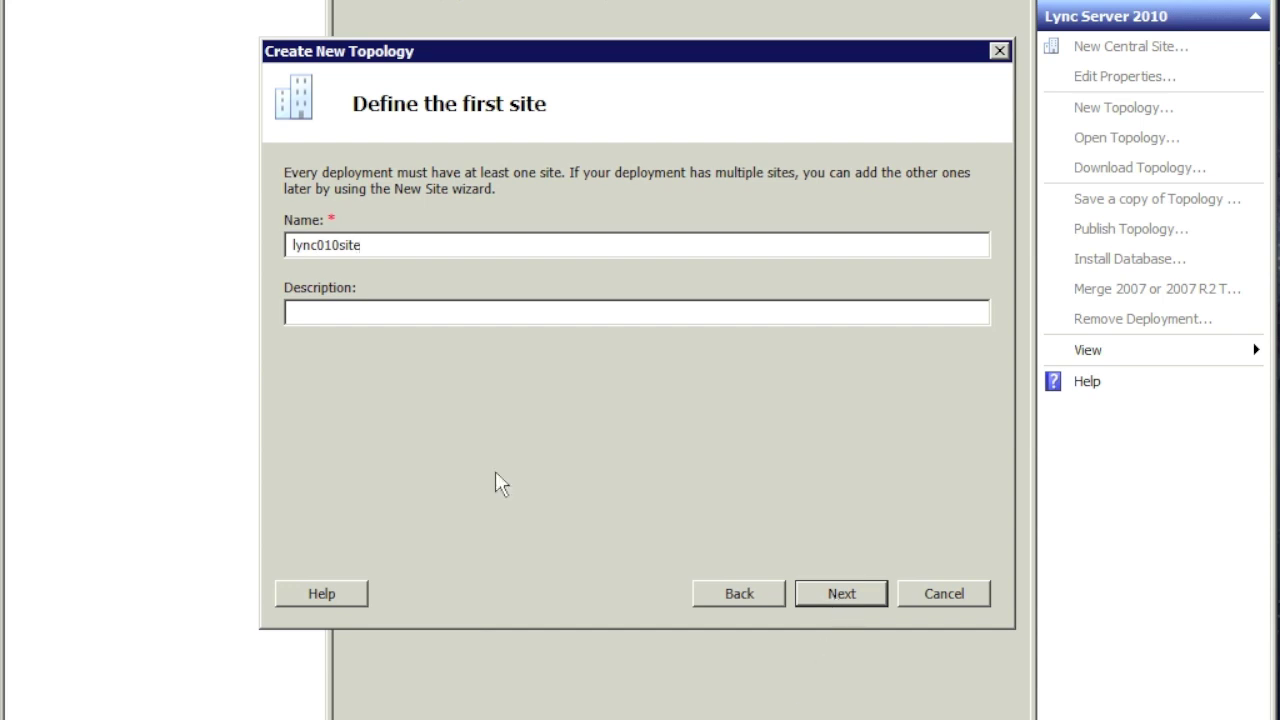
pyautogui.press('BackSpace')
pyautogui.press('BackSpace')
pyautogui.press('BackSpace')
pyautogui.press('BackSpace')
pyautogui.press('BackSpace')
pyautogui.press('BackSpace')
pyautogui.press('BackSpace')
pyautogui.write('2010site')
pyautogui.press('Tab')
pyautogui.write('this is ou')
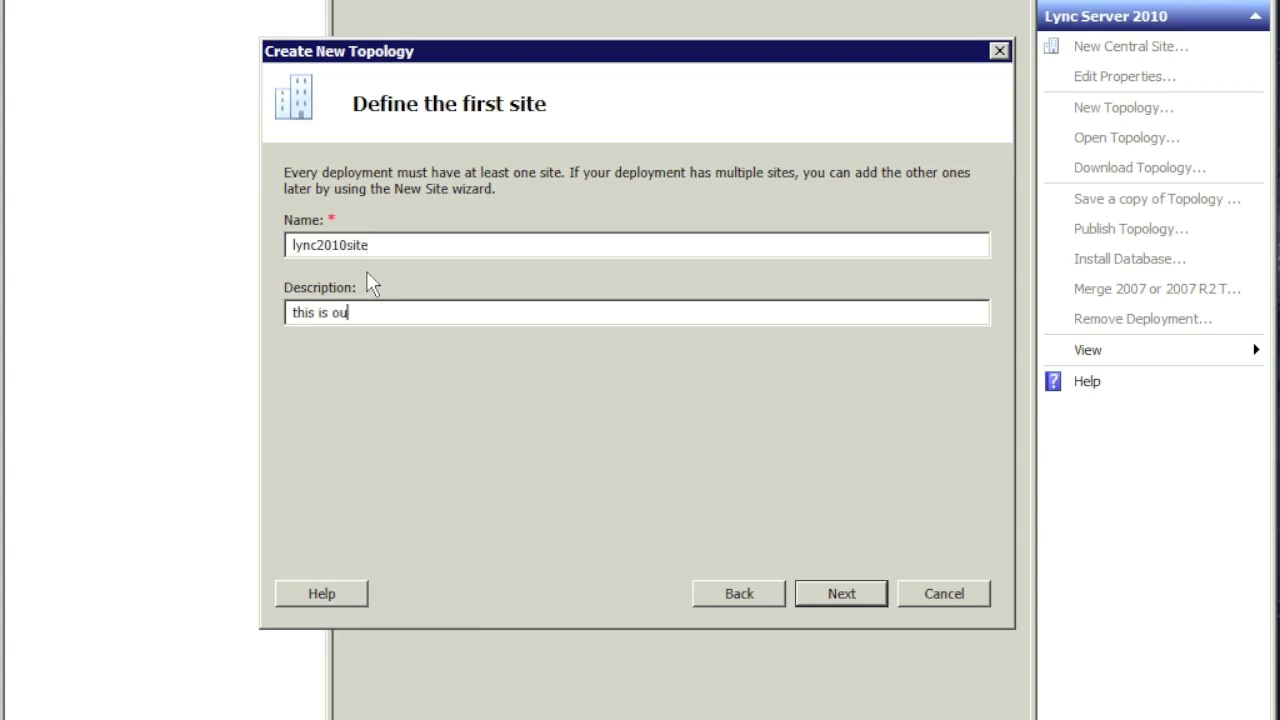
pyautogui.write('r very first s')
pyautogui.press('BackSpace')
pyautogui.write('lync site!')
pyautogui.click(821, 598)
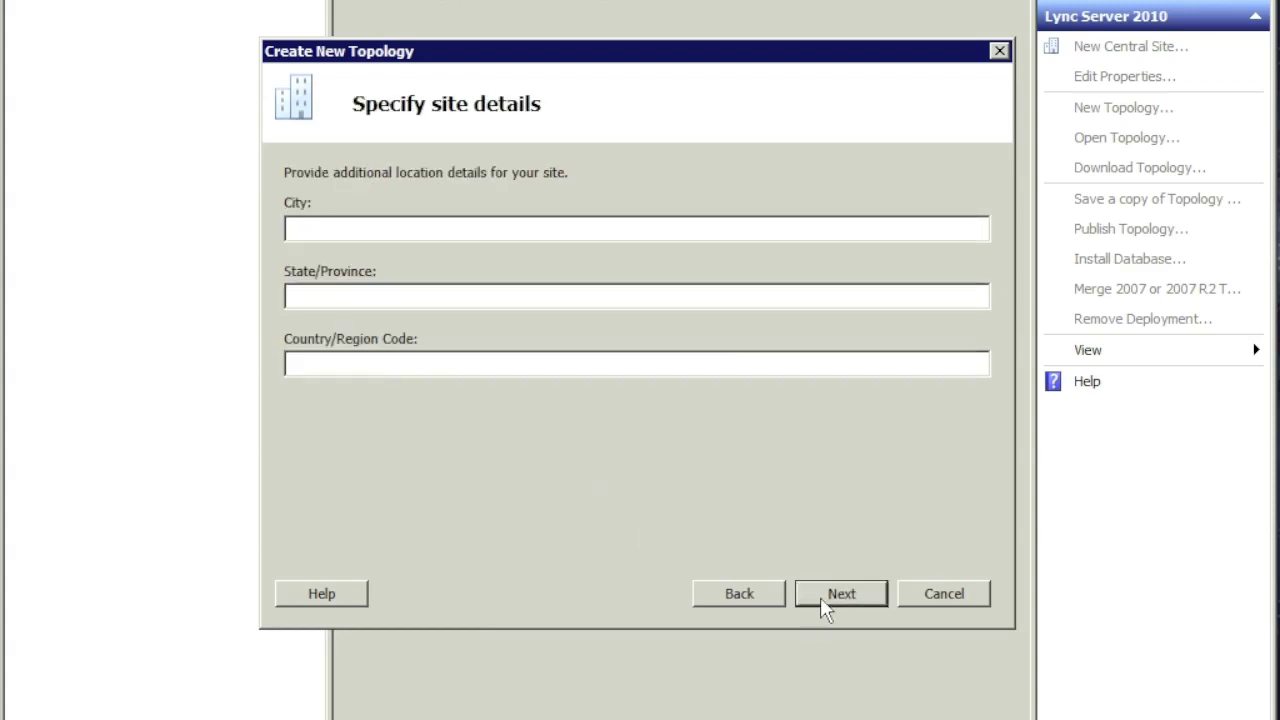
# Step: Enter site location chicago, il, us and finish, launching the New Front End Wizard
pyautogui.write('chicago')
pyautogui.press('BackSpace')
pyautogui.press('BackSpace')
pyautogui.press('BackSpace')
pyautogui.press('BackSpace')
pyautogui.write('cago')
pyautogui.press('Tab')
pyautogui.write('il')
pyautogui.press('Tab')
pyautogui.write('us')
pyautogui.click(868, 596)
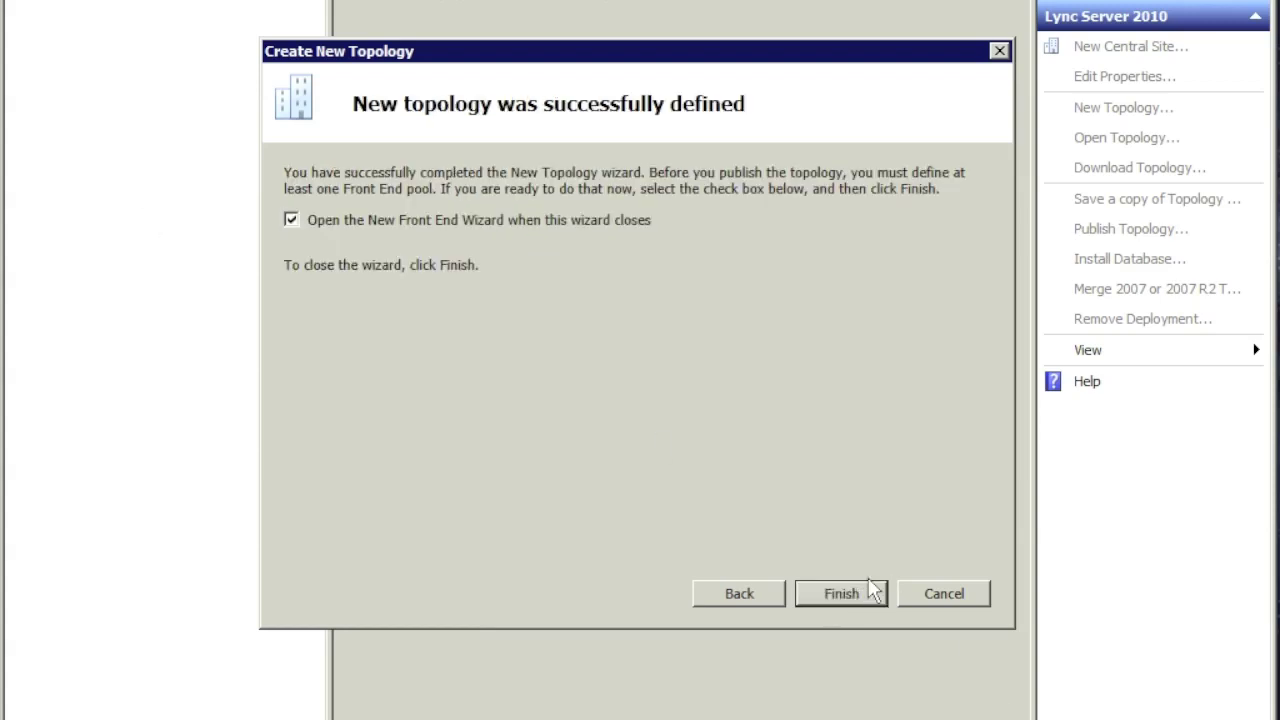
pyautogui.click(862, 595)
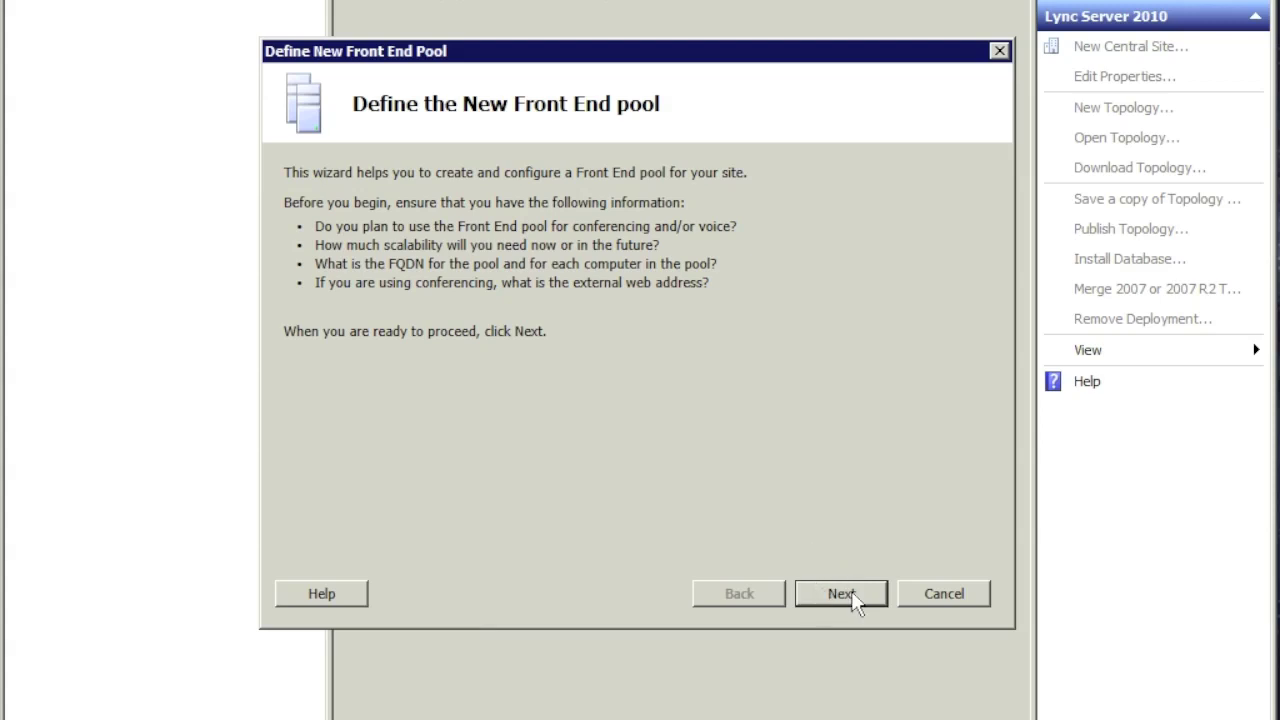
# Step: Define the Front End pool as a Standard Edition Server with FQDN lync-srv.lync2010.local
pyautogui.click(855, 602)
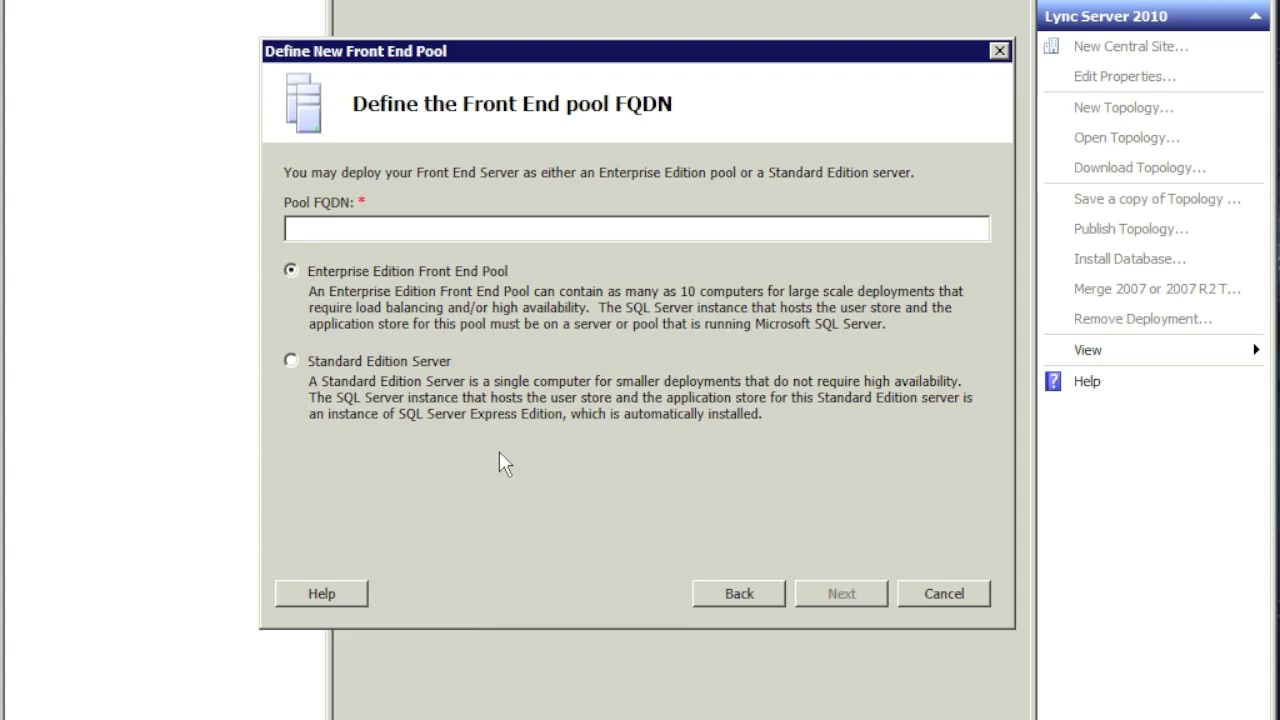
pyautogui.click(291, 362)
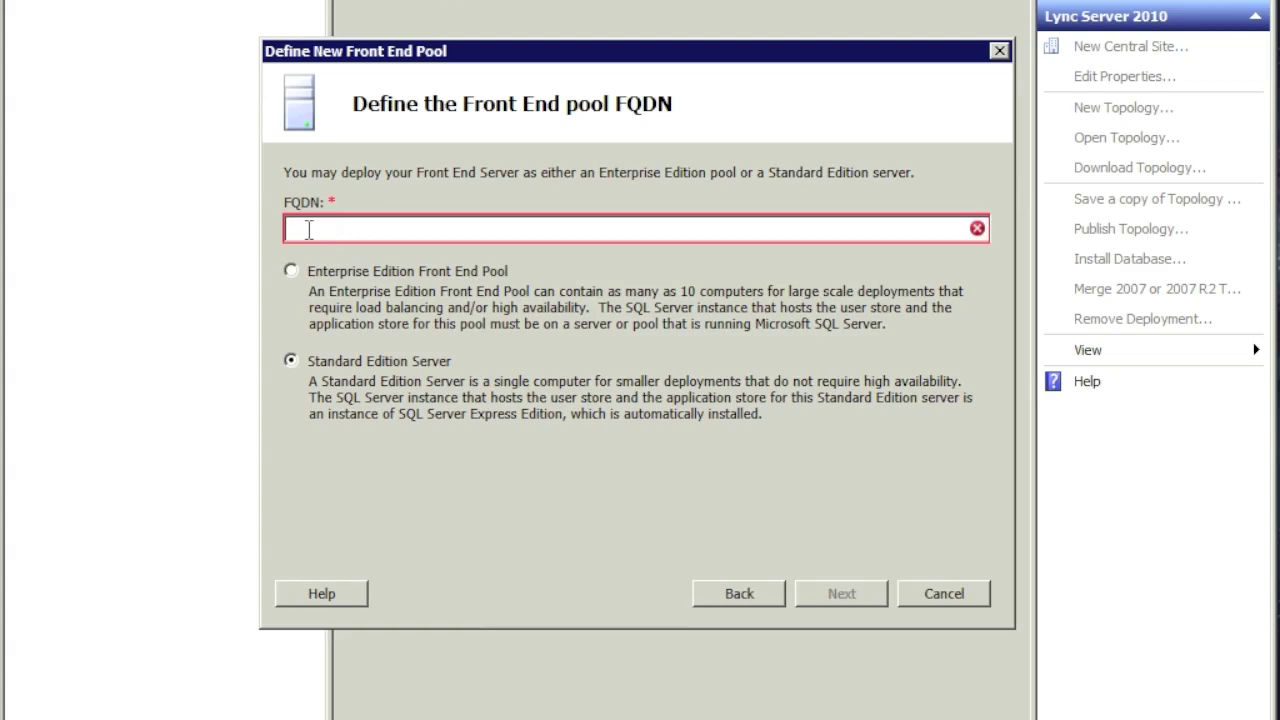
pyautogui.write('lync')
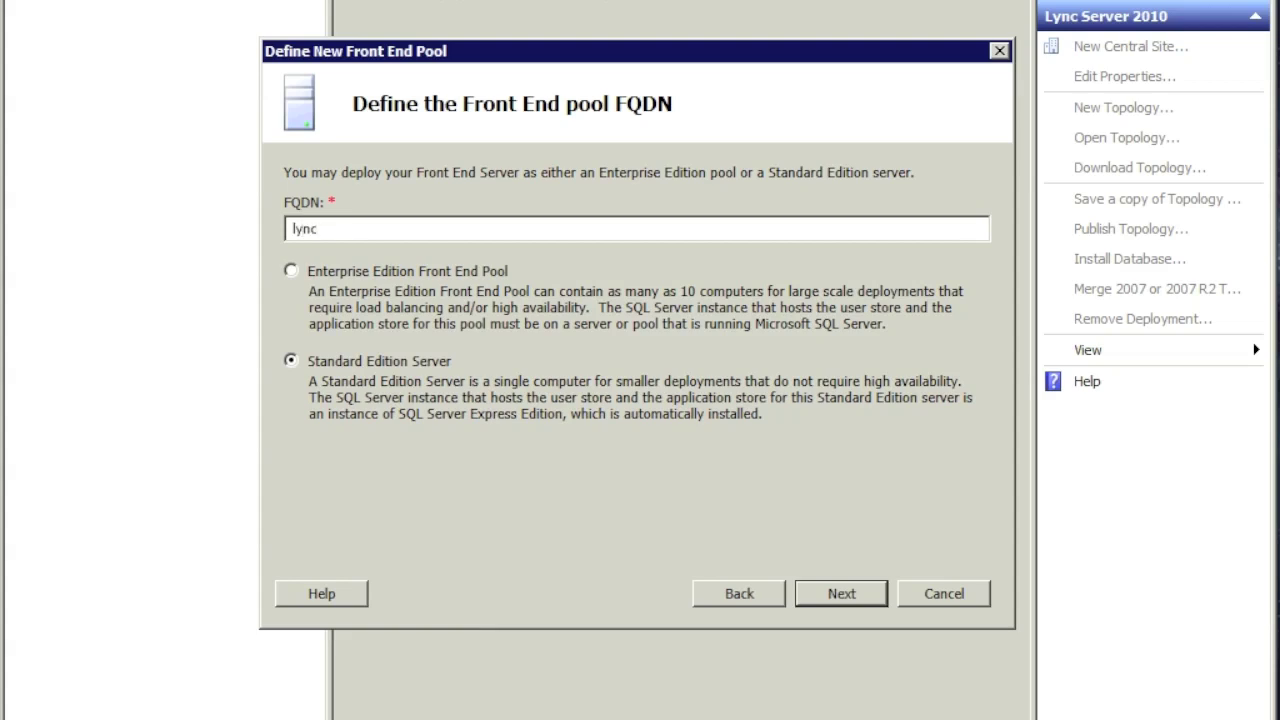
pyautogui.write('-srv')
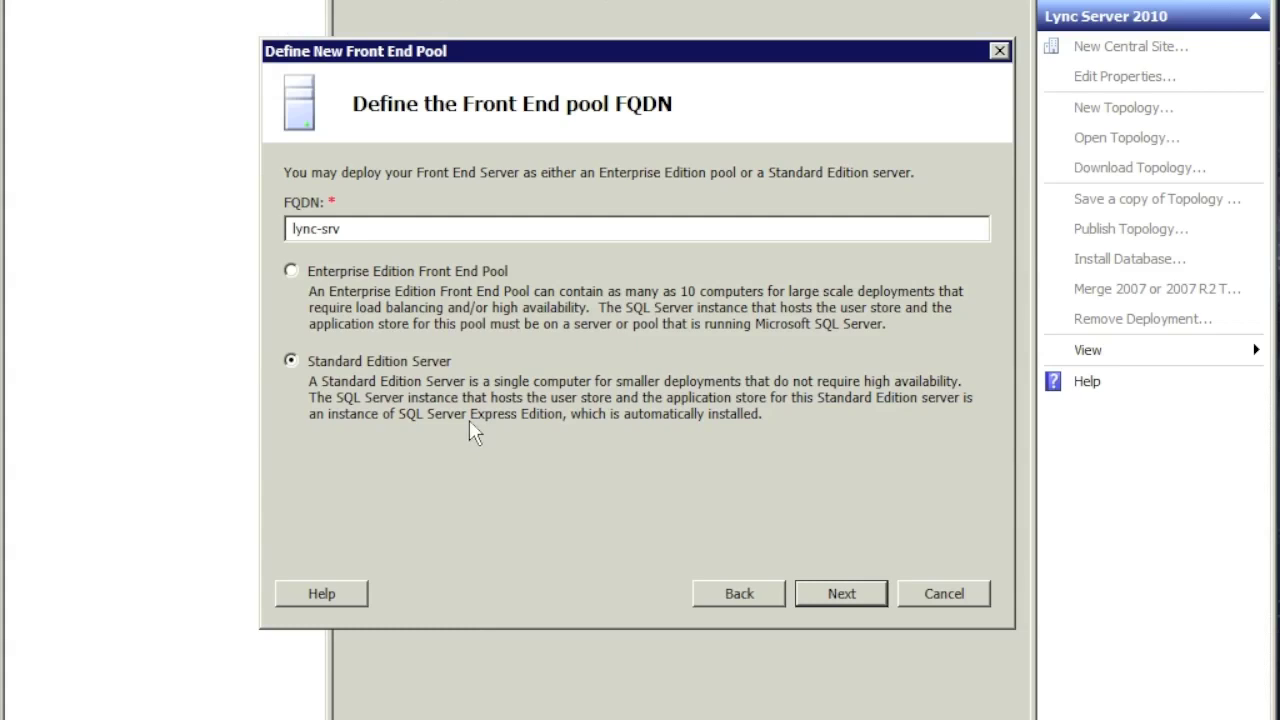
pyautogui.write('.lync2010.local')
pyautogui.click(859, 594)
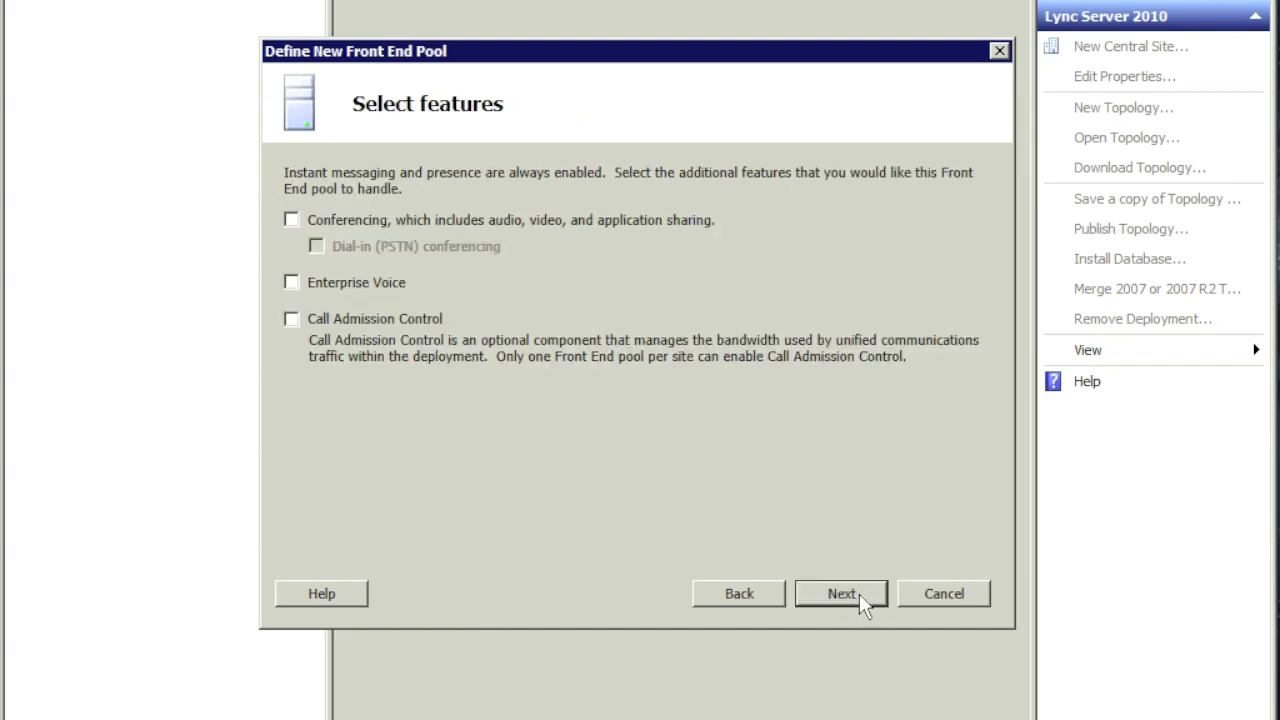
# Step: Enable Conferencing and keep the default collocated roles and SQL store
pyautogui.click(291, 219)
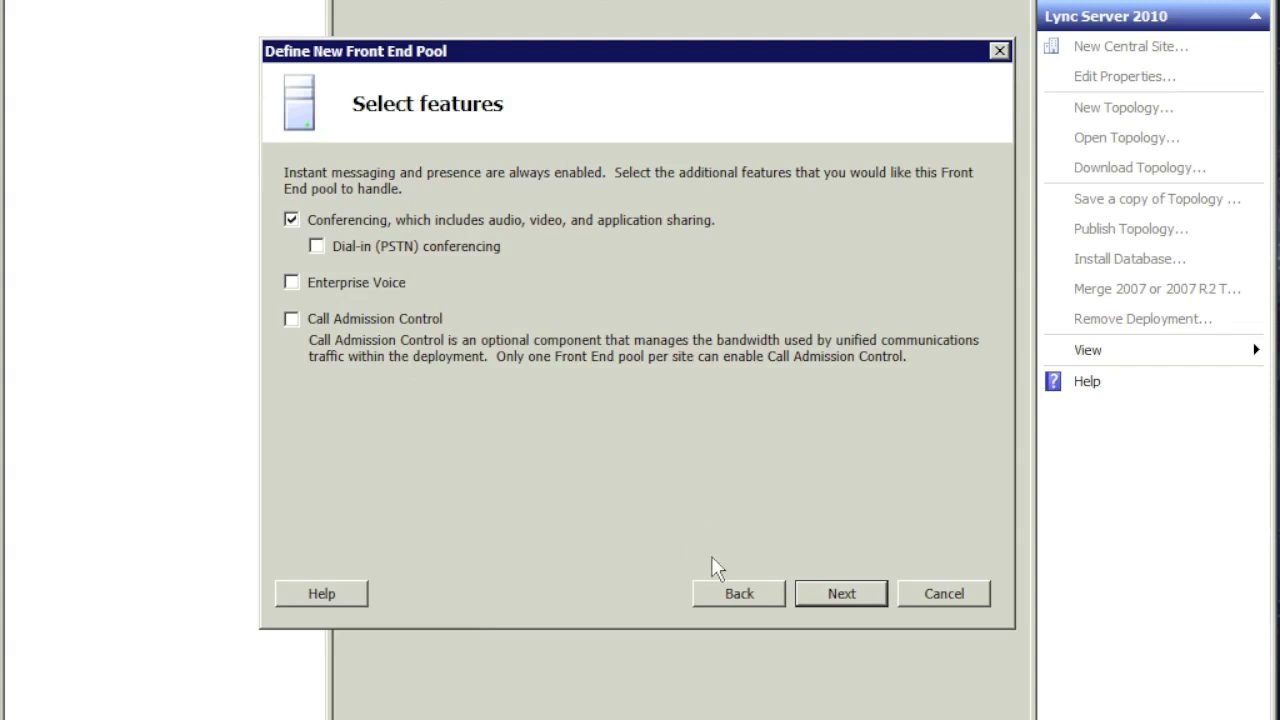
pyautogui.click(855, 592)
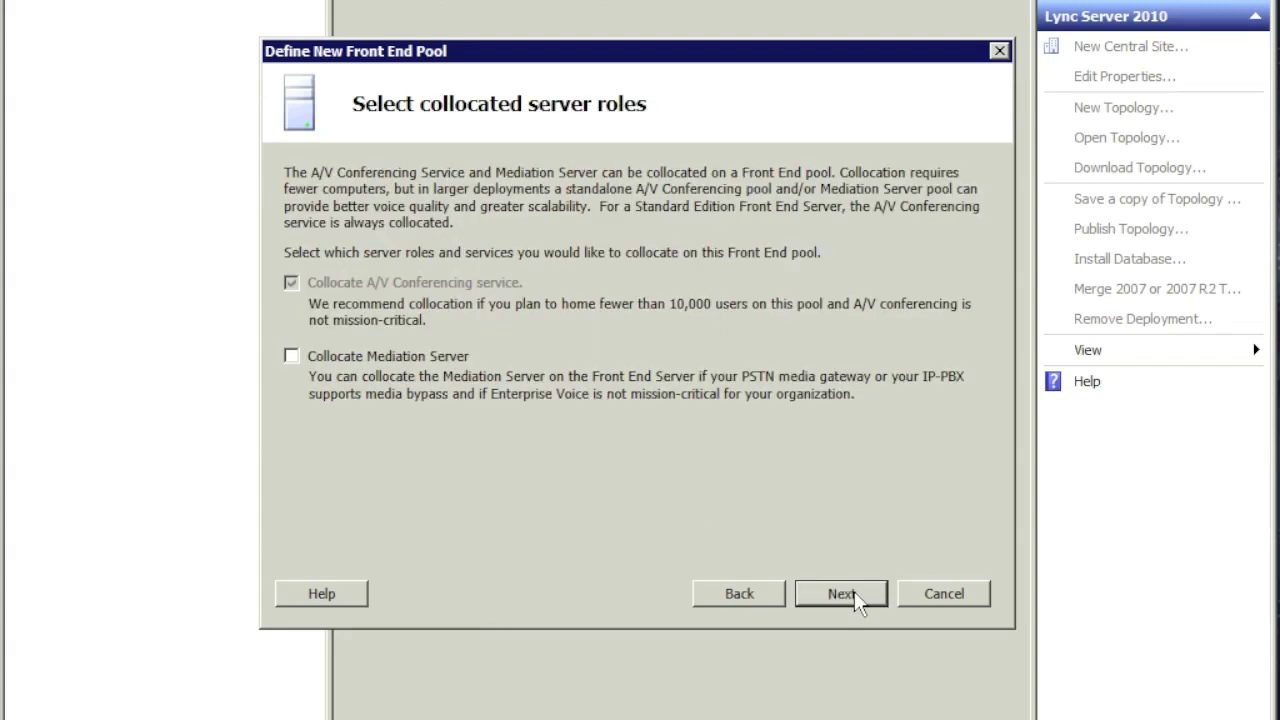
pyautogui.click(855, 596)
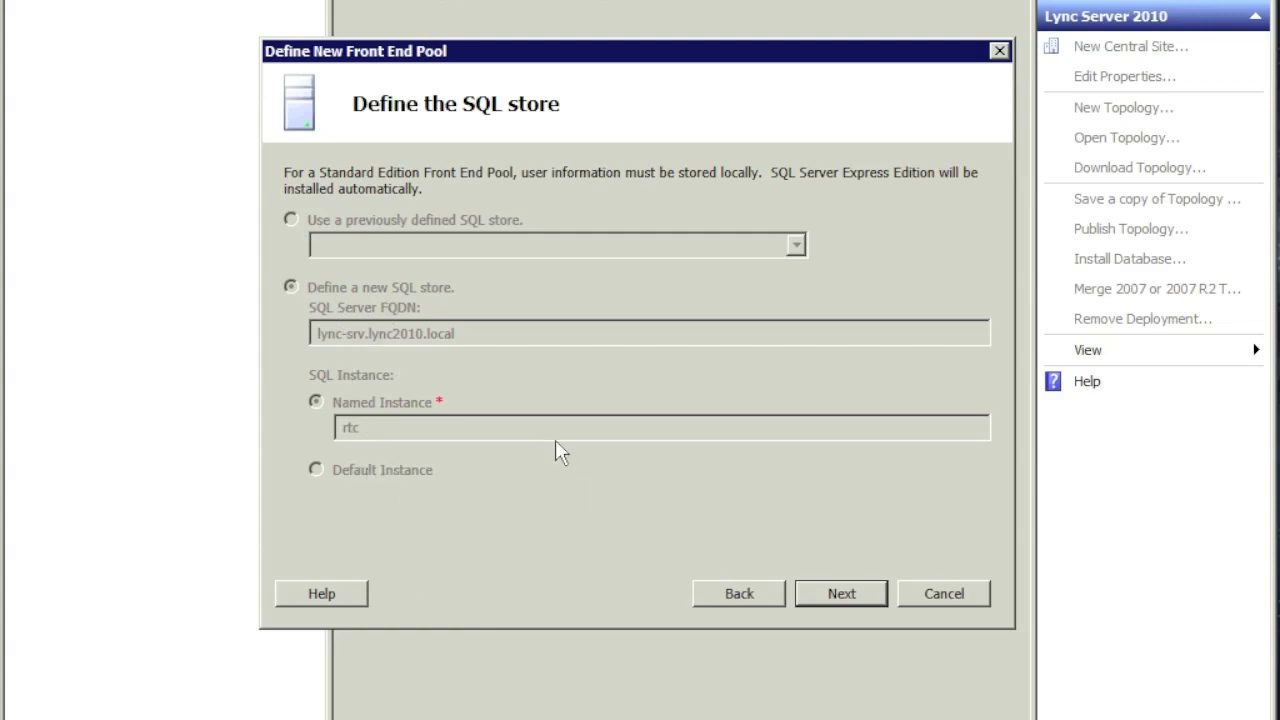
pyautogui.click(846, 594)
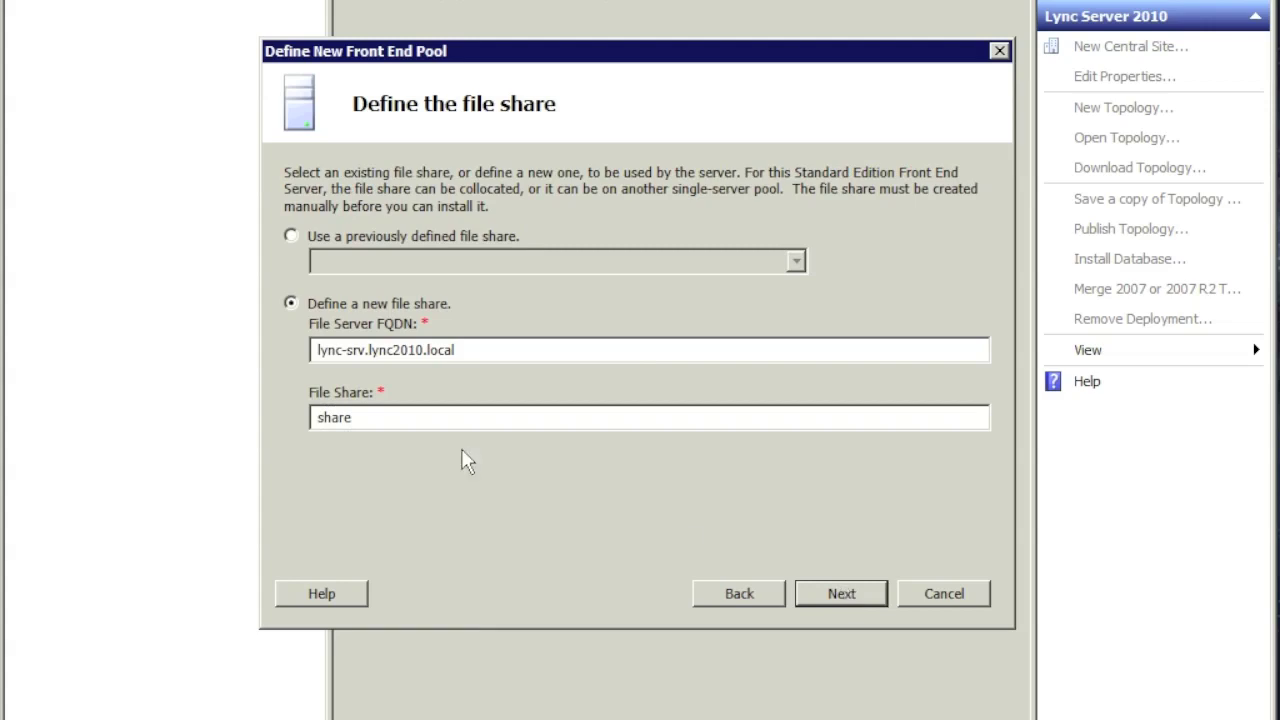
# Step: Name the new file share lync2010share and copy that name
pyautogui.moveTo(362, 418); pyautogui.dragTo(297, 427)
pyautogui.press('BackSpace')
pyautogui.write('lync2010share')
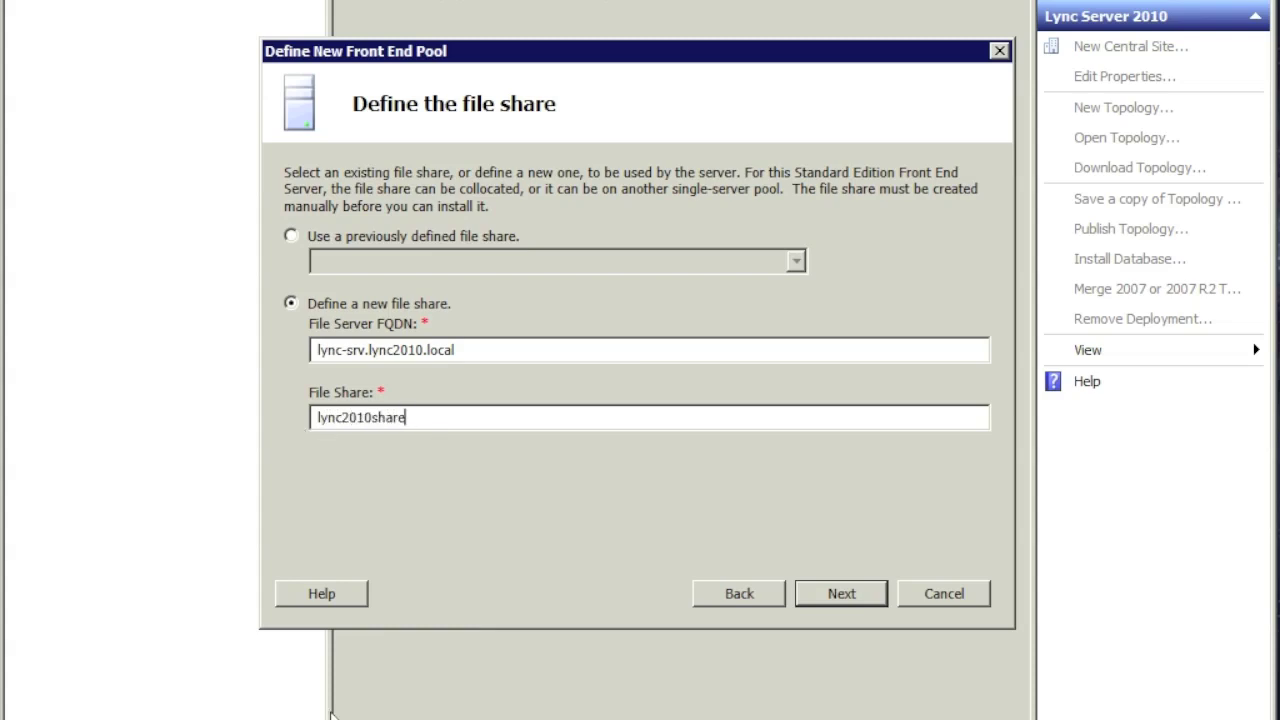
pyautogui.moveTo(423, 421); pyautogui.dragTo(314, 422)
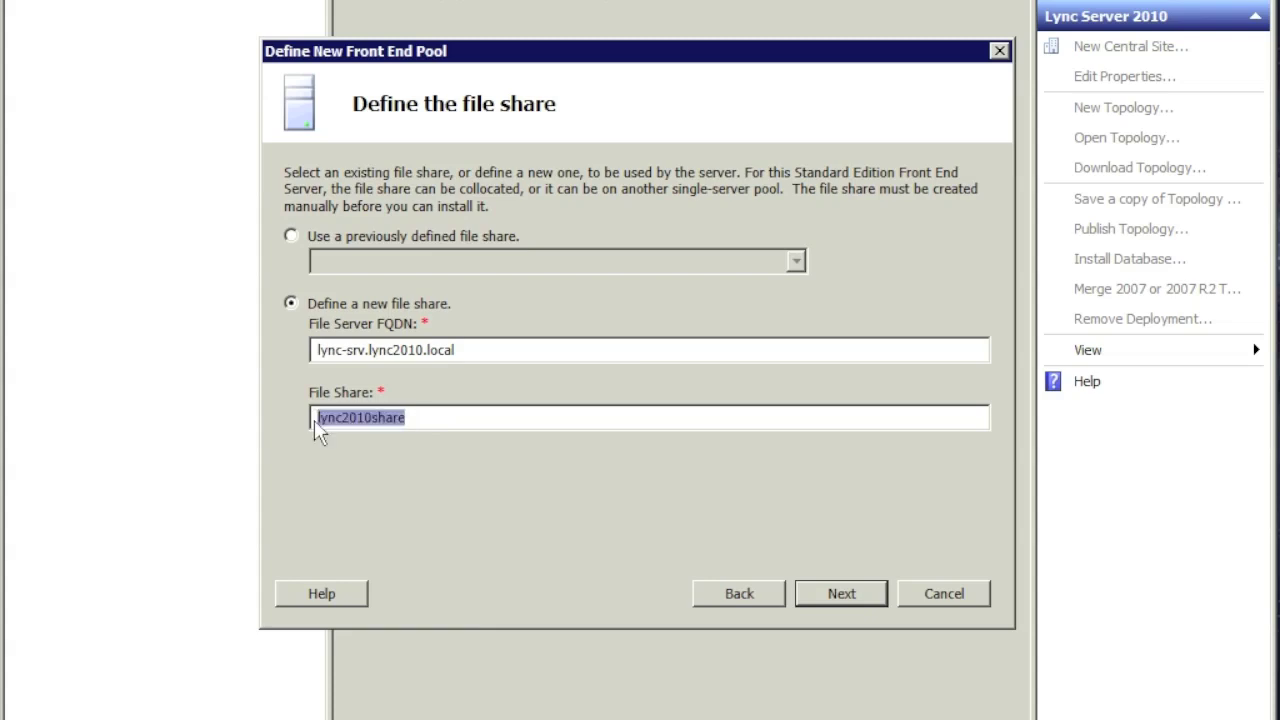
pyautogui.click(316, 420)
pyautogui.click(372, 421)
pyautogui.doubleClick(375, 420)
pyautogui.rightClick(374, 423)
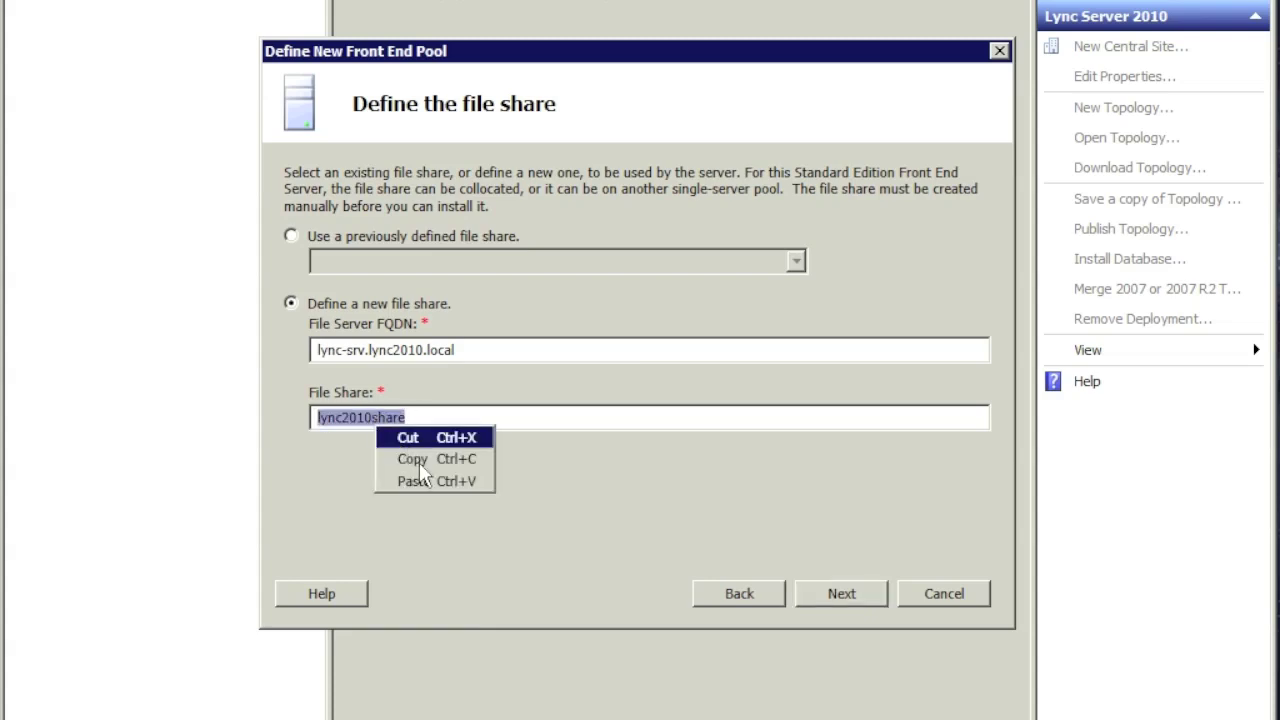
pyautogui.click(419, 457)
pyautogui.press('super+e')
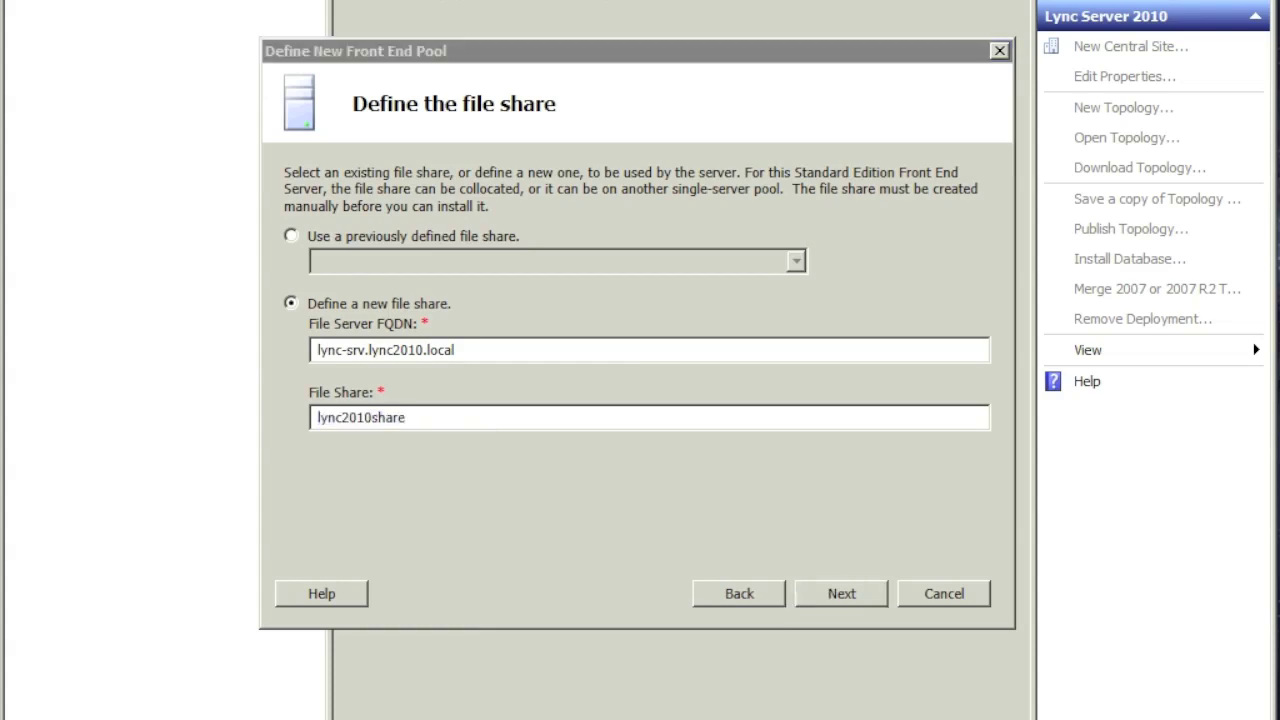
# Step: Create a folder named lync2010share on Local Disk (C:)
pyautogui.click(240, 133)
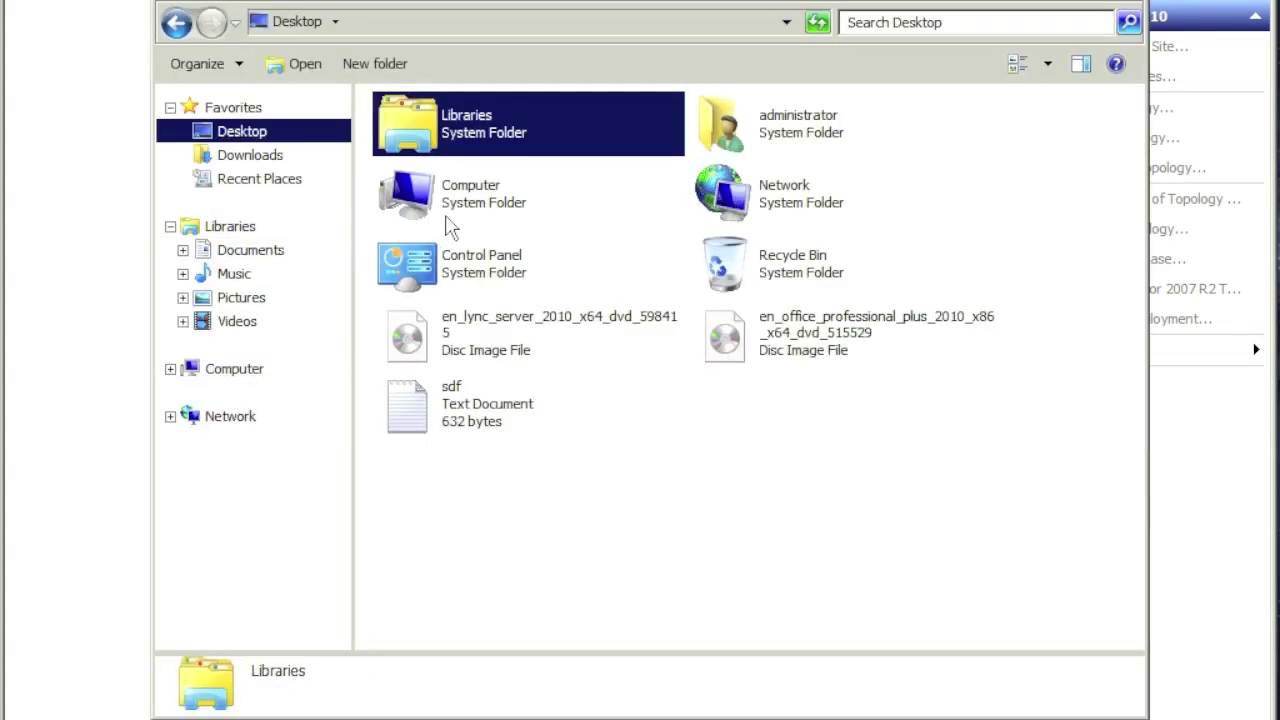
pyautogui.click(243, 377)
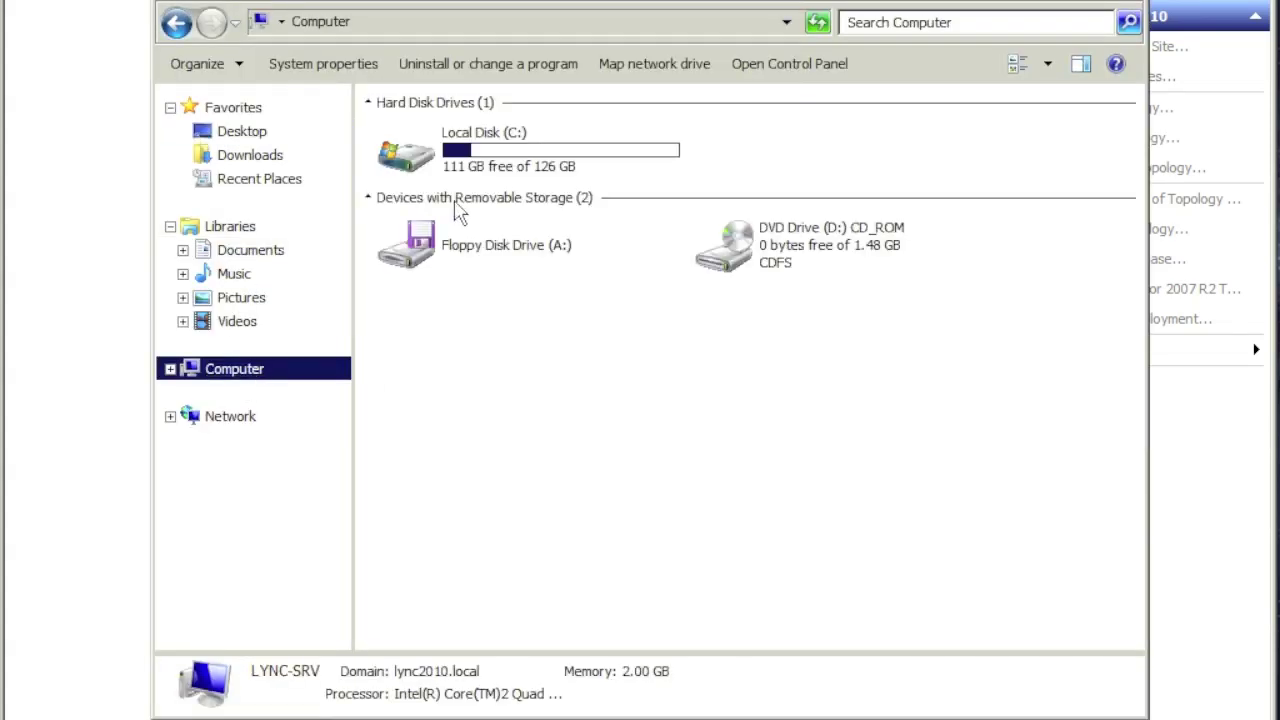
pyautogui.doubleClick(490, 165)
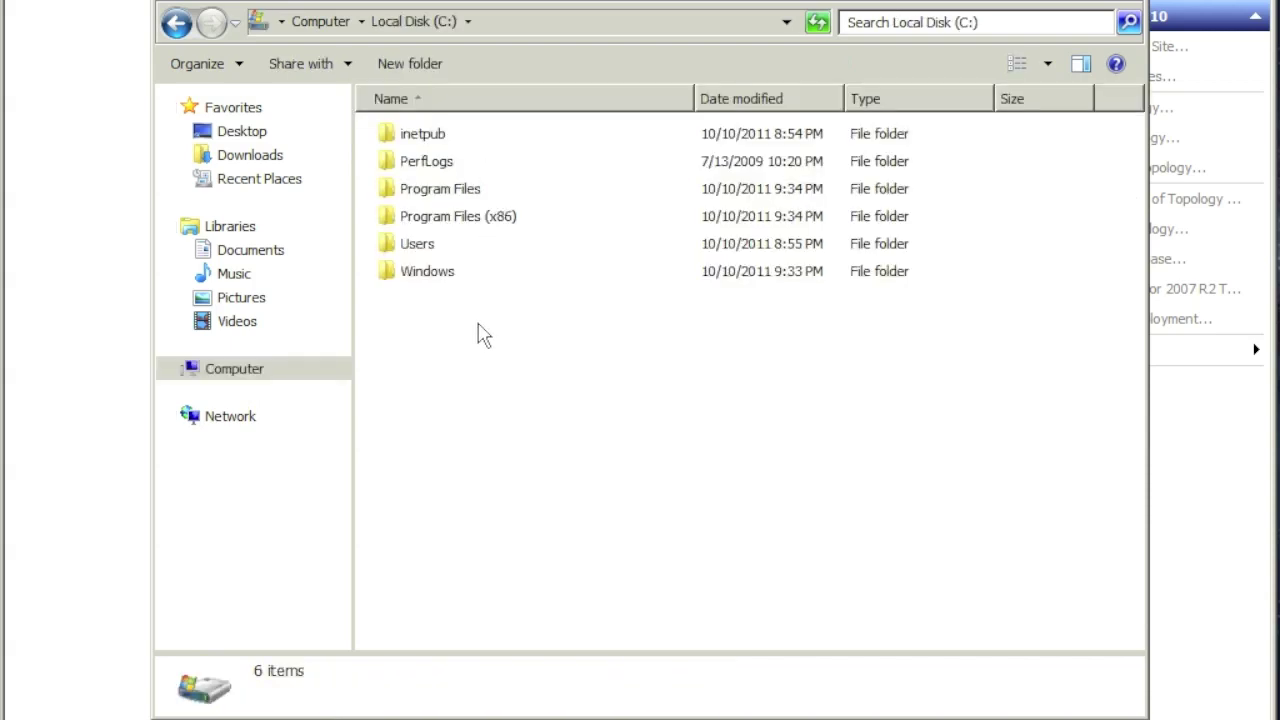
pyautogui.rightClick(549, 467)
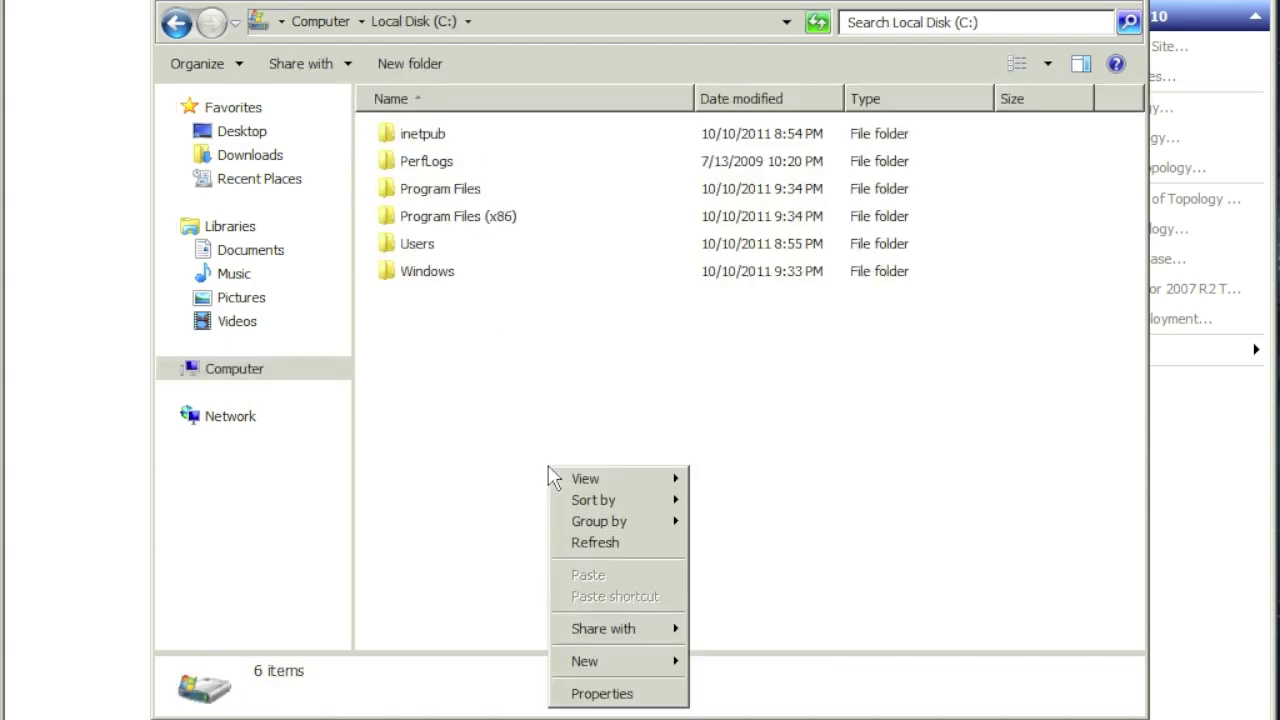
pyautogui.moveTo(632, 638)
pyautogui.moveTo(640, 662)
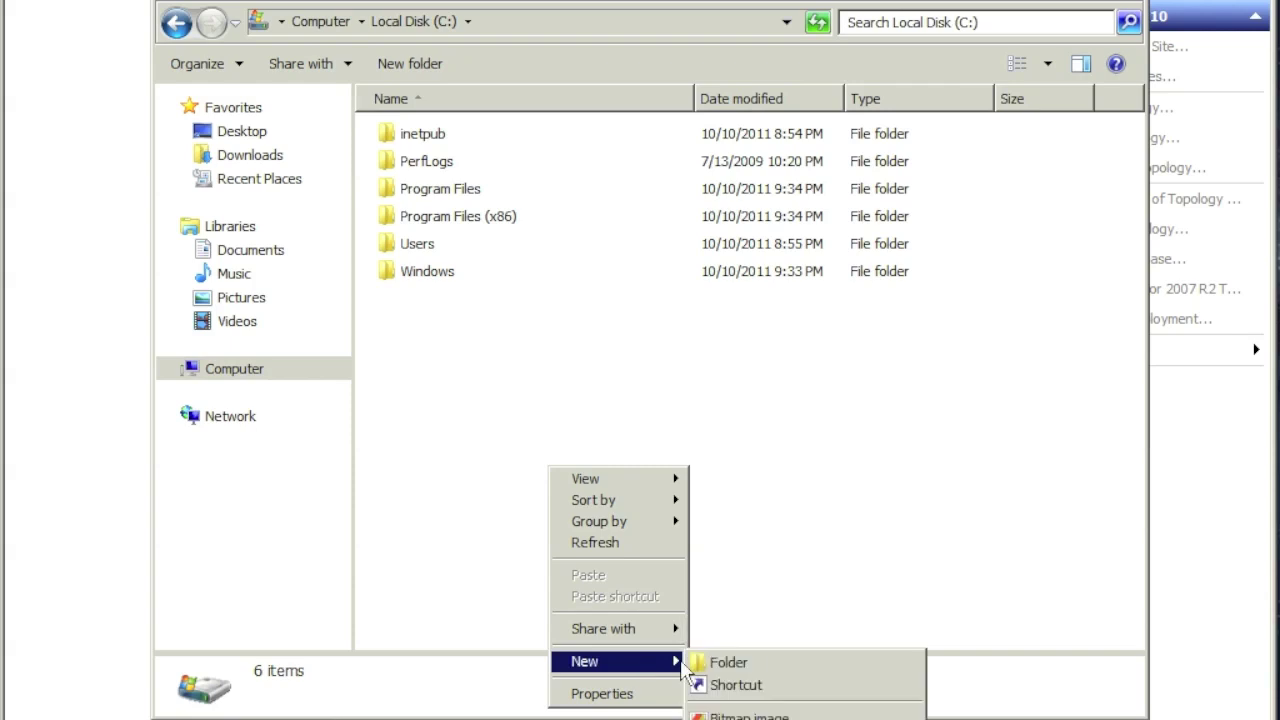
pyautogui.click(770, 664)
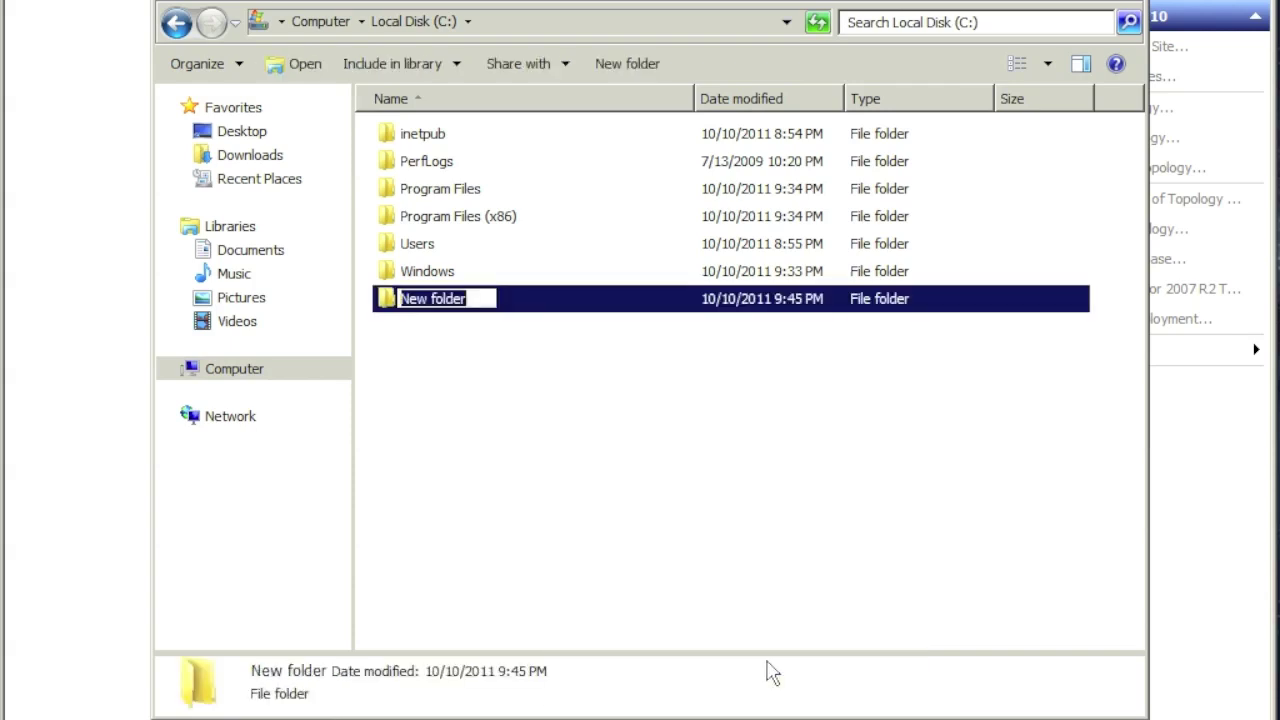
pyautogui.rightClick(460, 300)
pyautogui.click(498, 387)
pyautogui.click(500, 385)
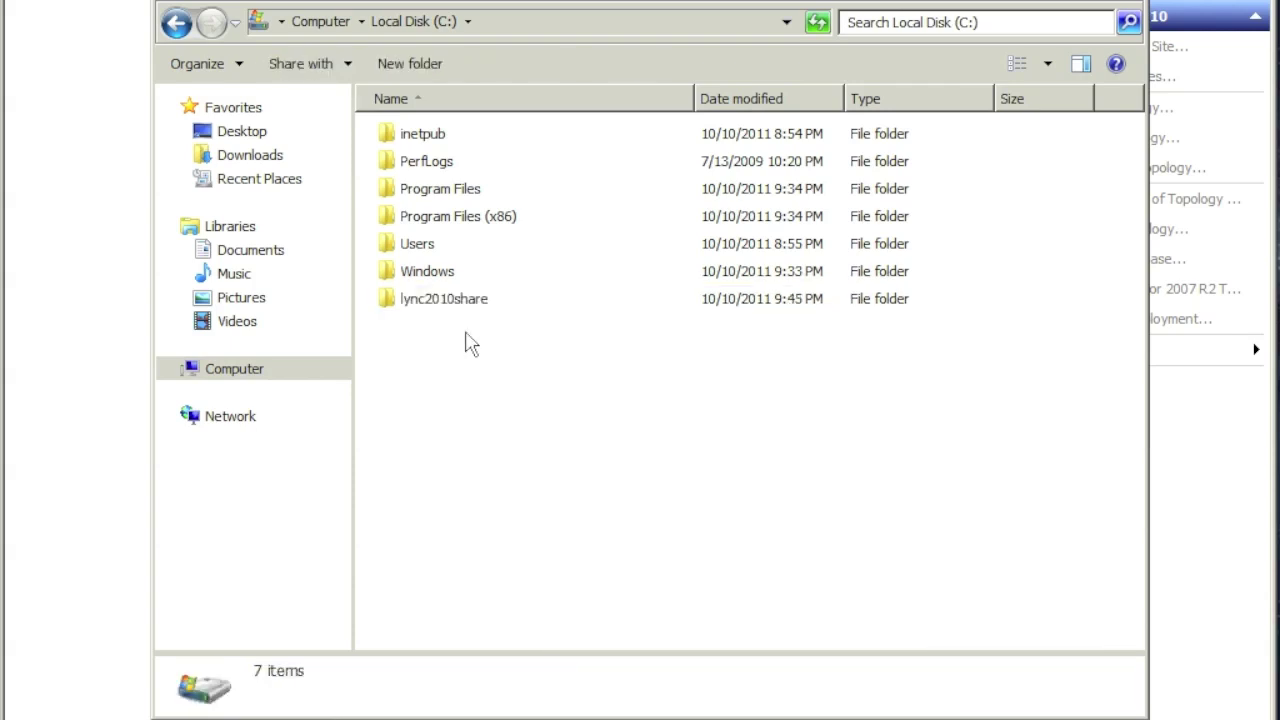
# Step: Share the lync2010share folder with Everyone given Full Control
pyautogui.click(450, 305)
pyautogui.rightClick(448, 305)
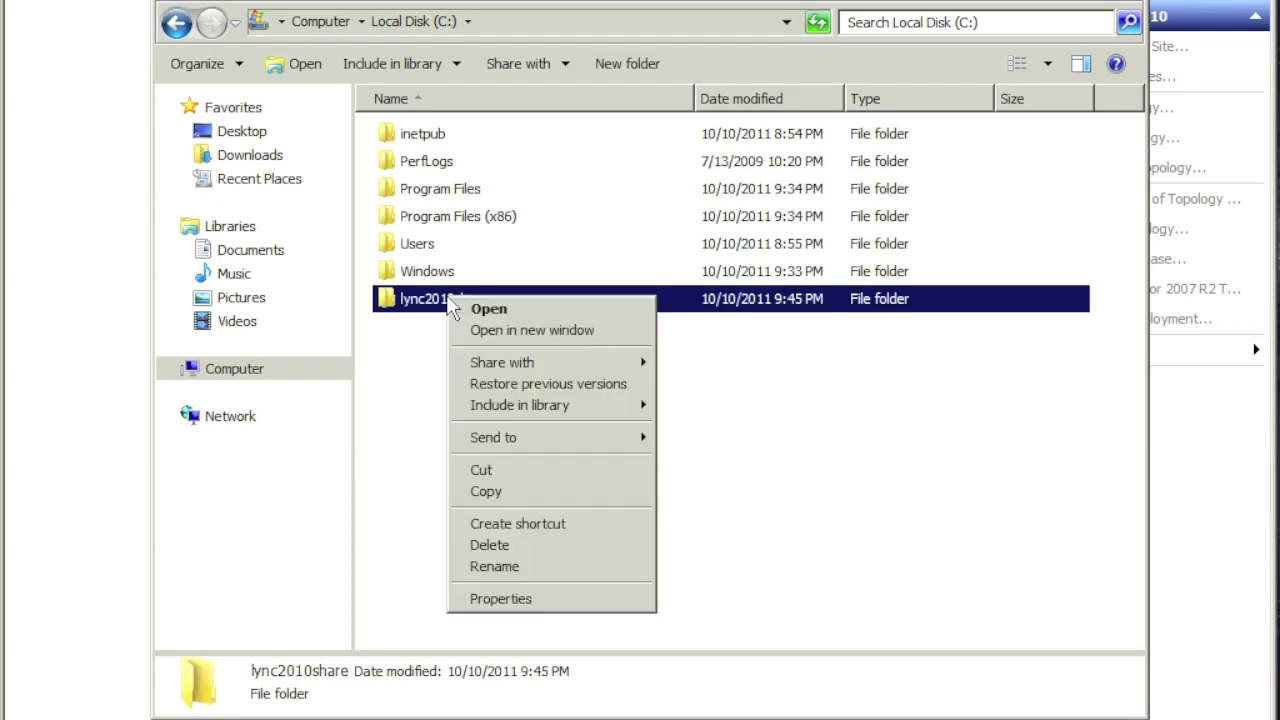
pyautogui.click(527, 601)
pyautogui.click(545, 240)
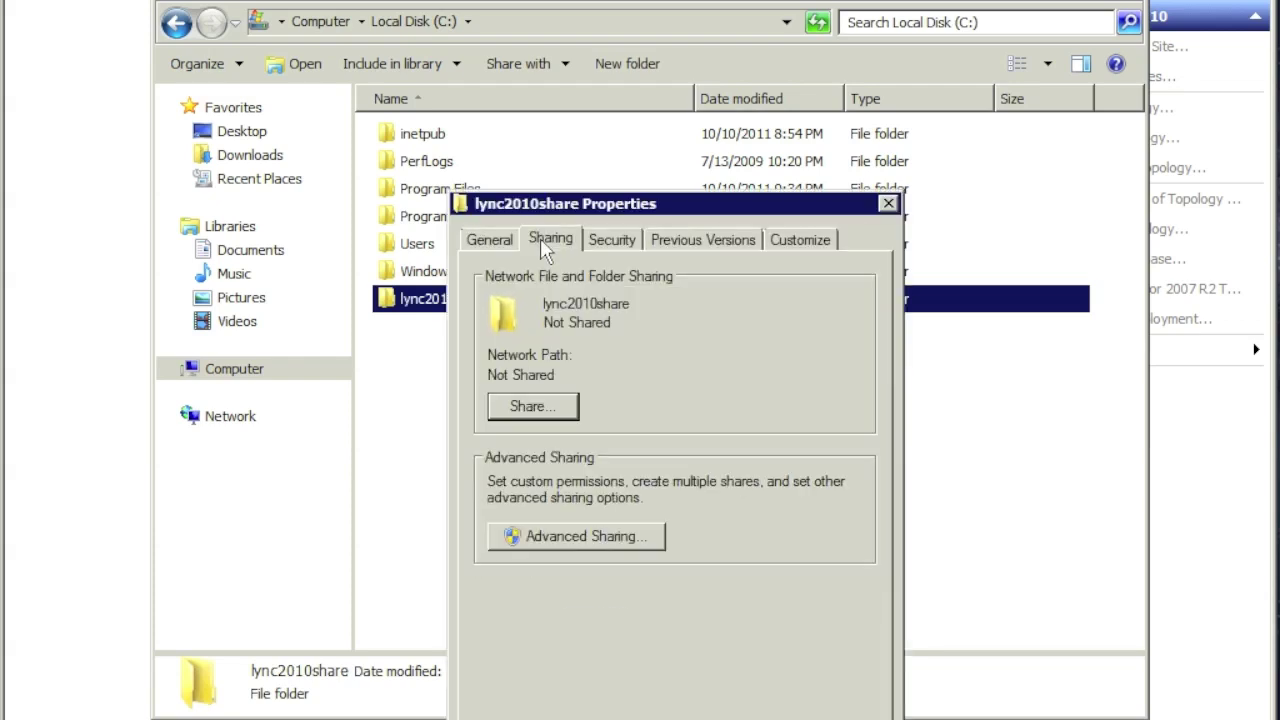
pyautogui.click(575, 535)
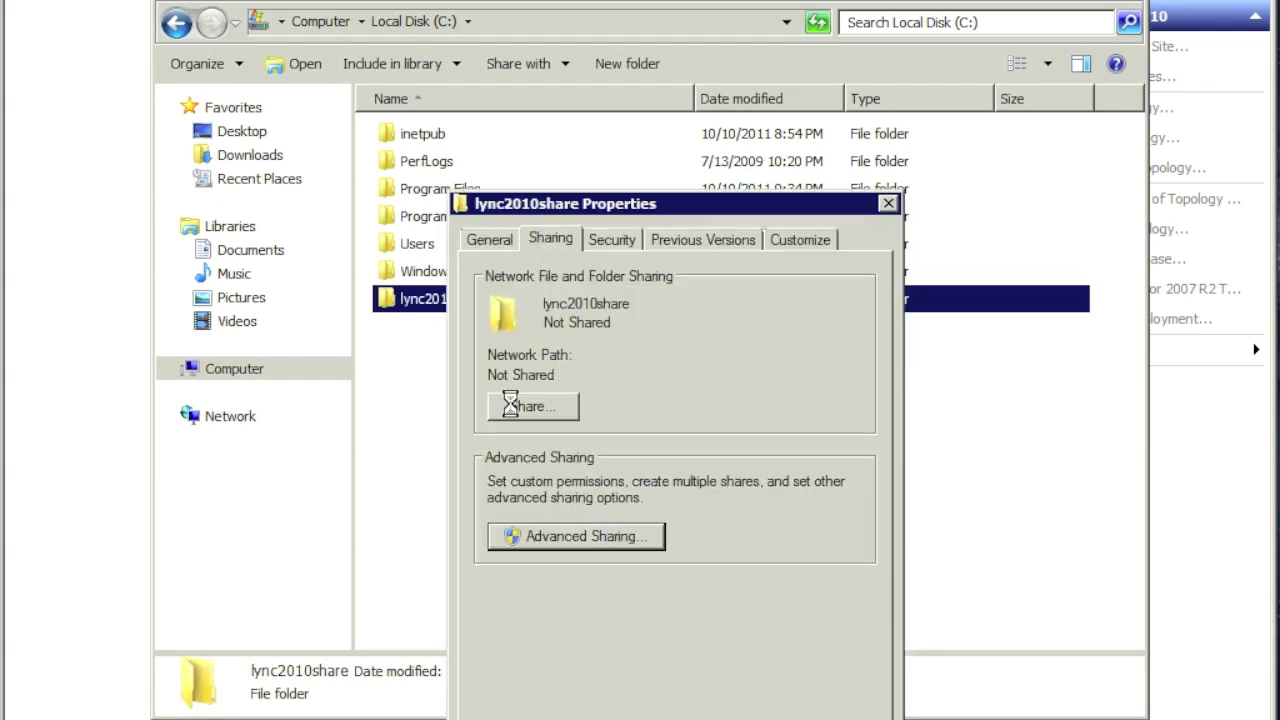
pyautogui.click(485, 272)
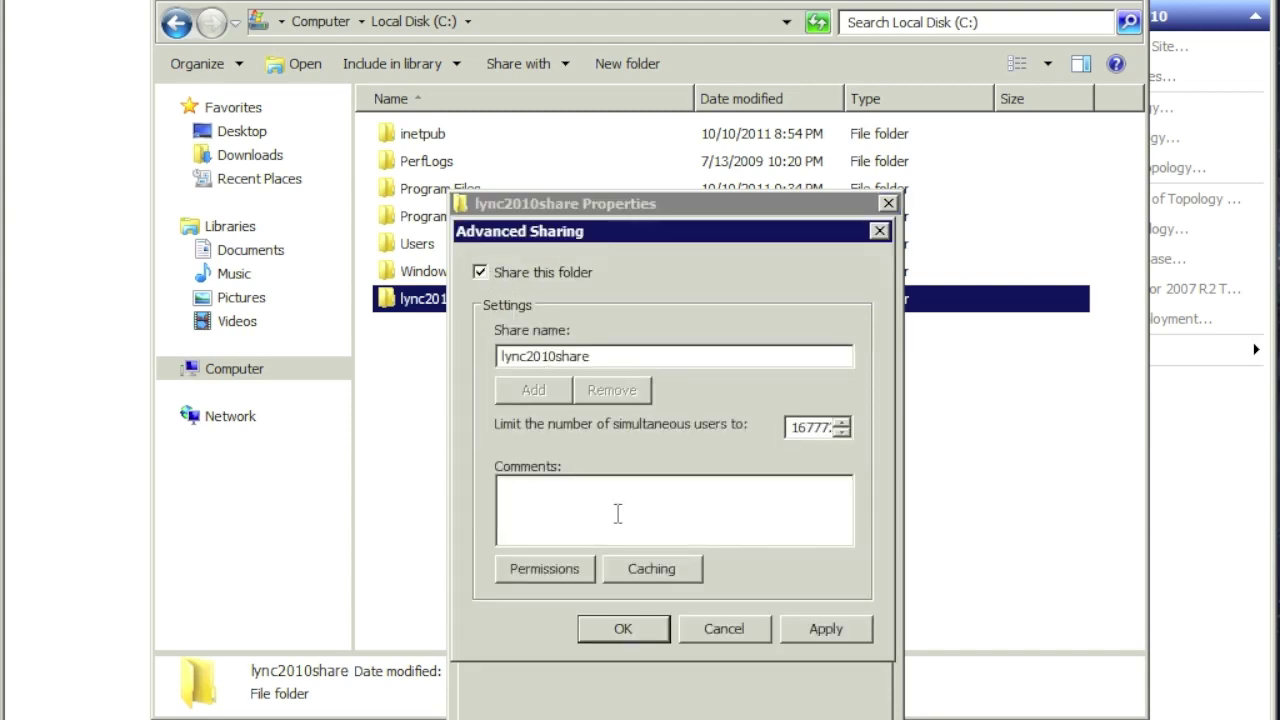
pyautogui.click(592, 567)
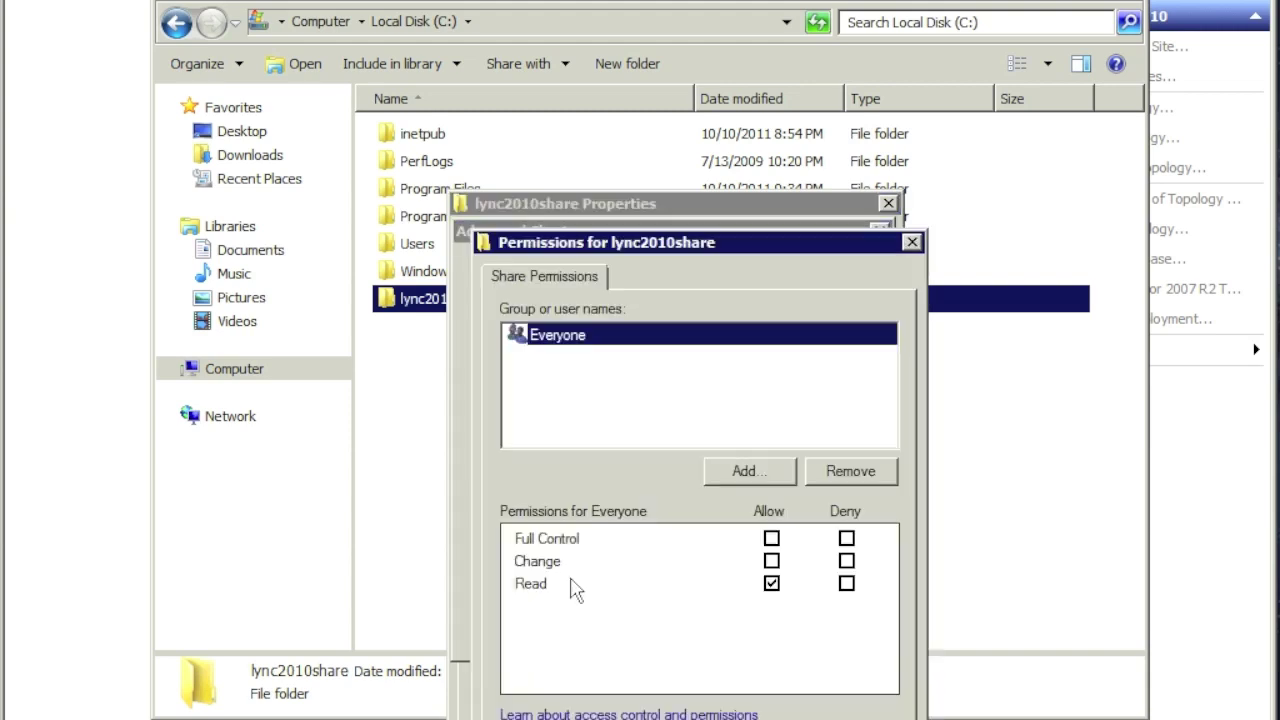
pyautogui.click(772, 539)
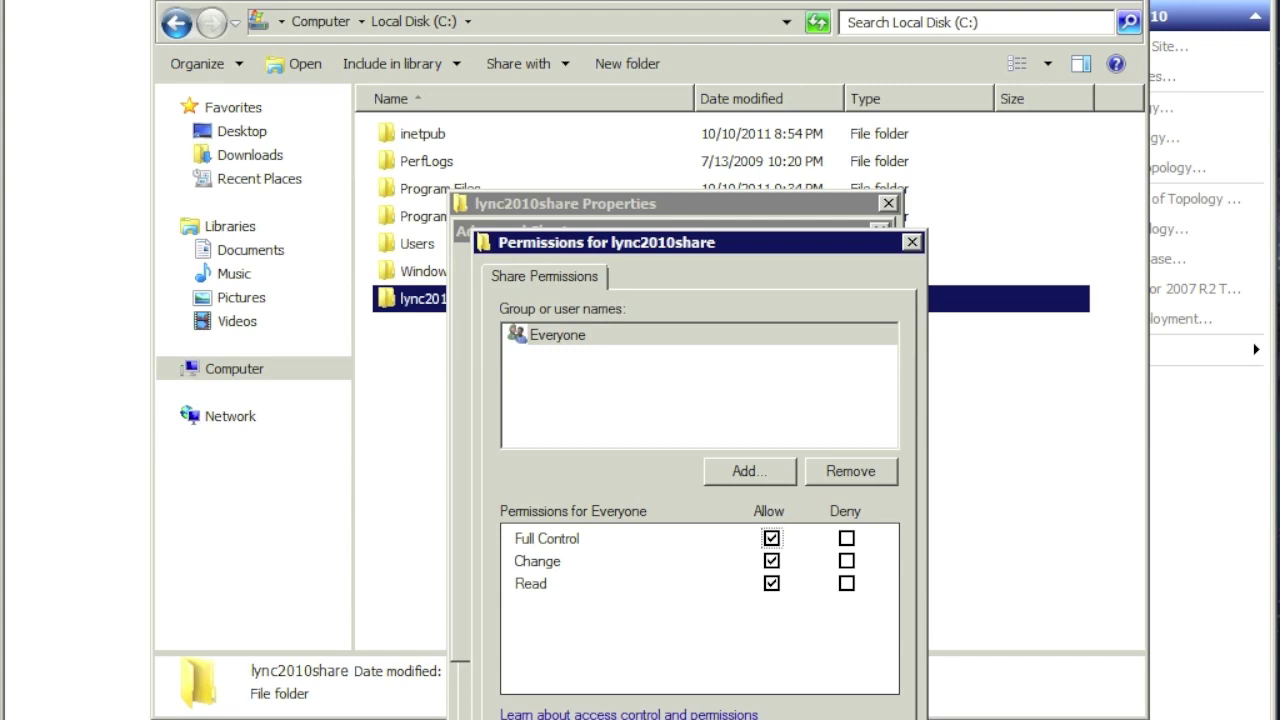
pyautogui.click(557, 335)
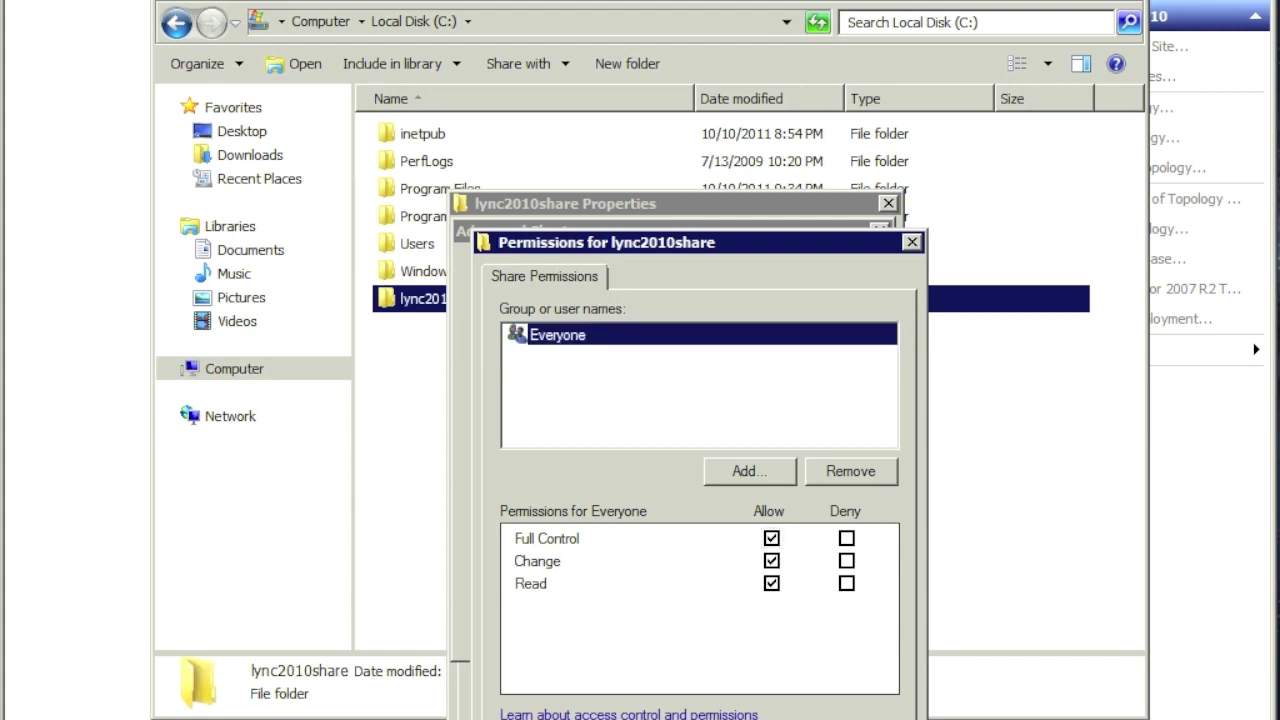
pyautogui.press('Return')
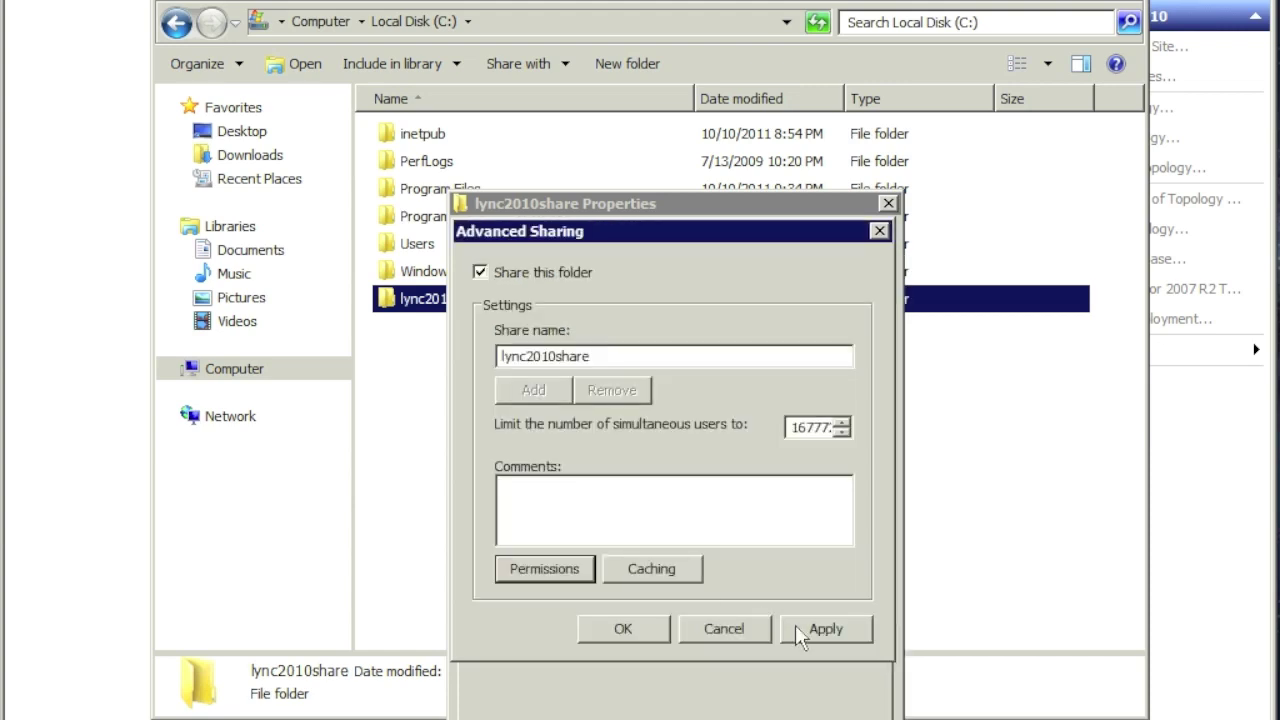
pyautogui.click(795, 624)
pyautogui.click(620, 628)
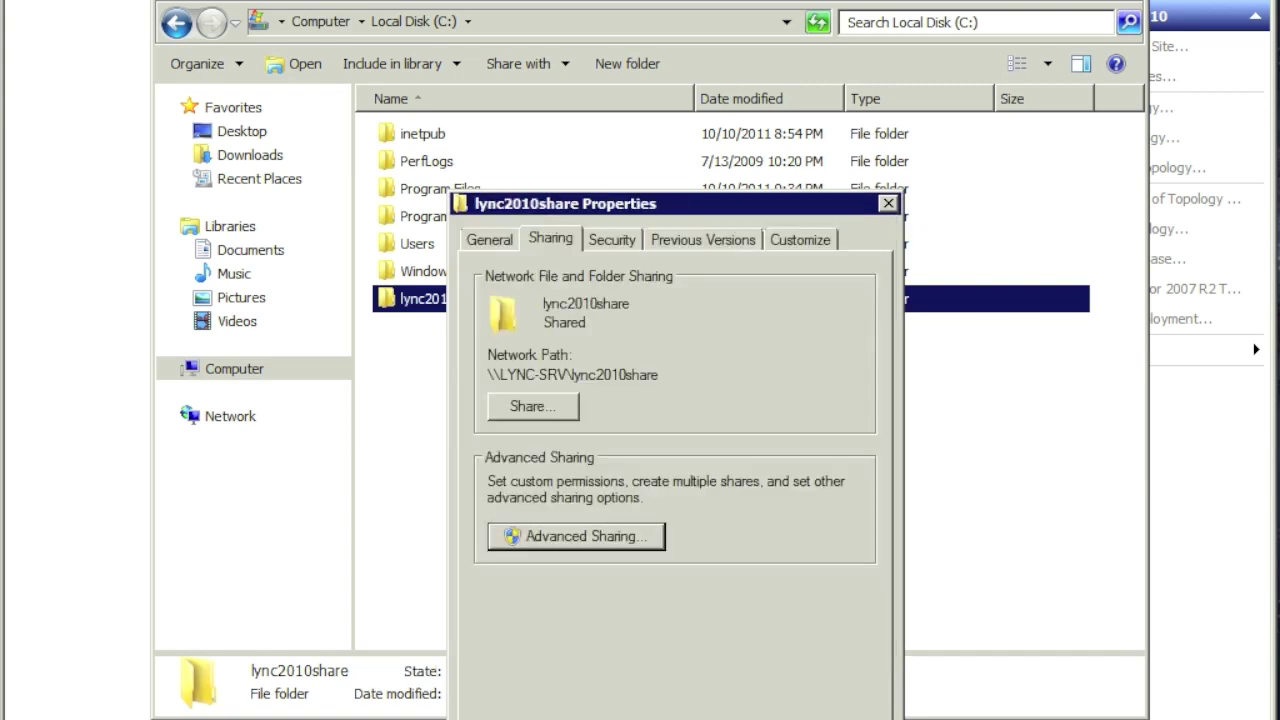
pyautogui.press('Return')
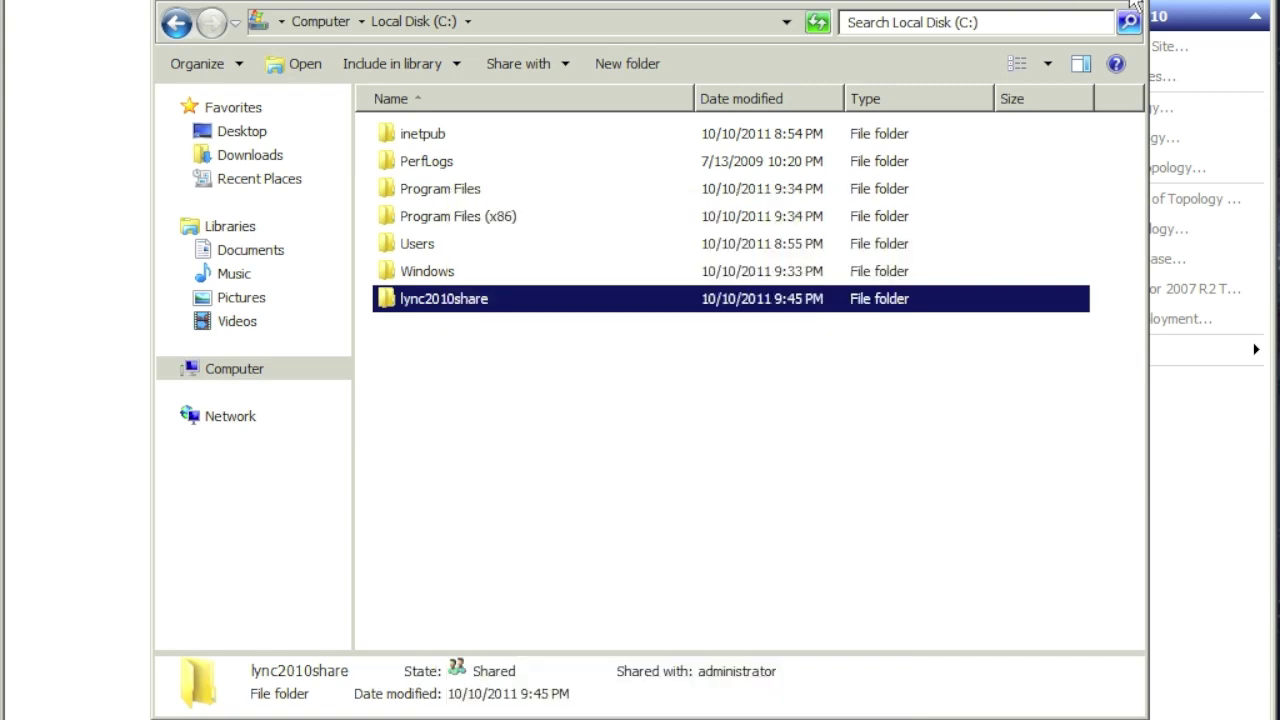
pyautogui.click(1137, 5)
# Step: Accept the lync2010share file share and finish defining the front end pool
pyautogui.click(626, 424)
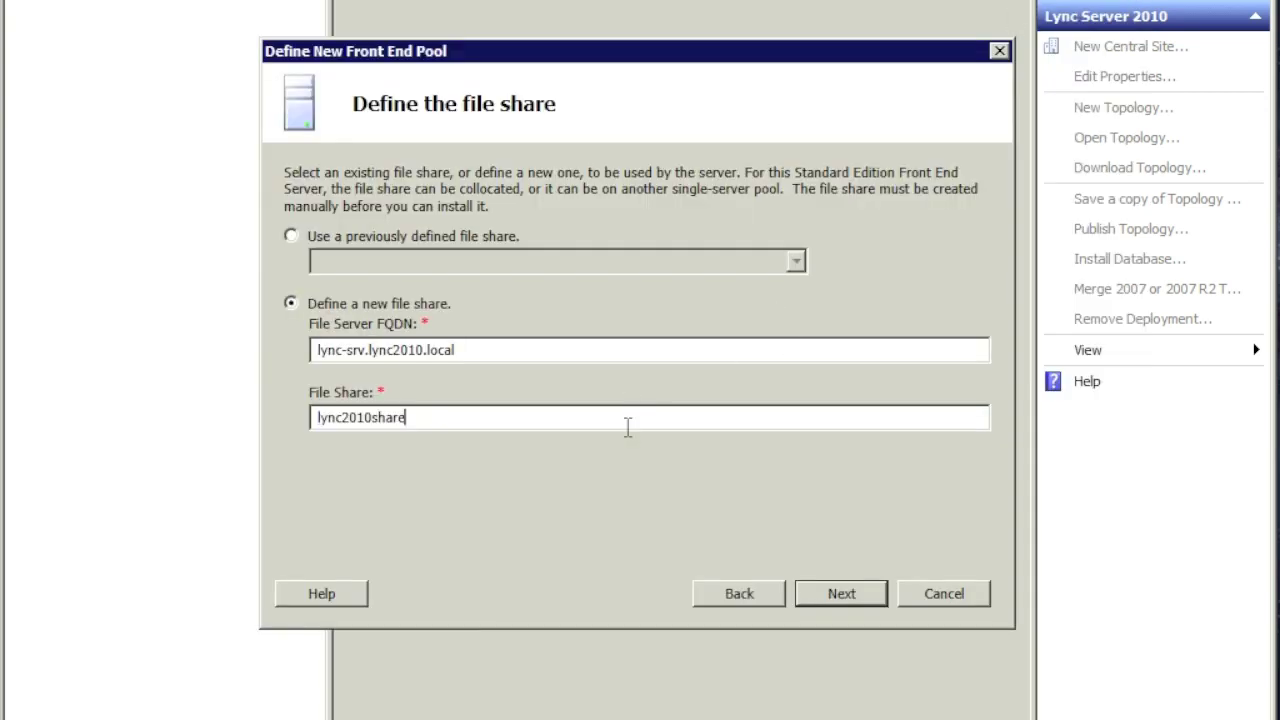
pyautogui.click(840, 592)
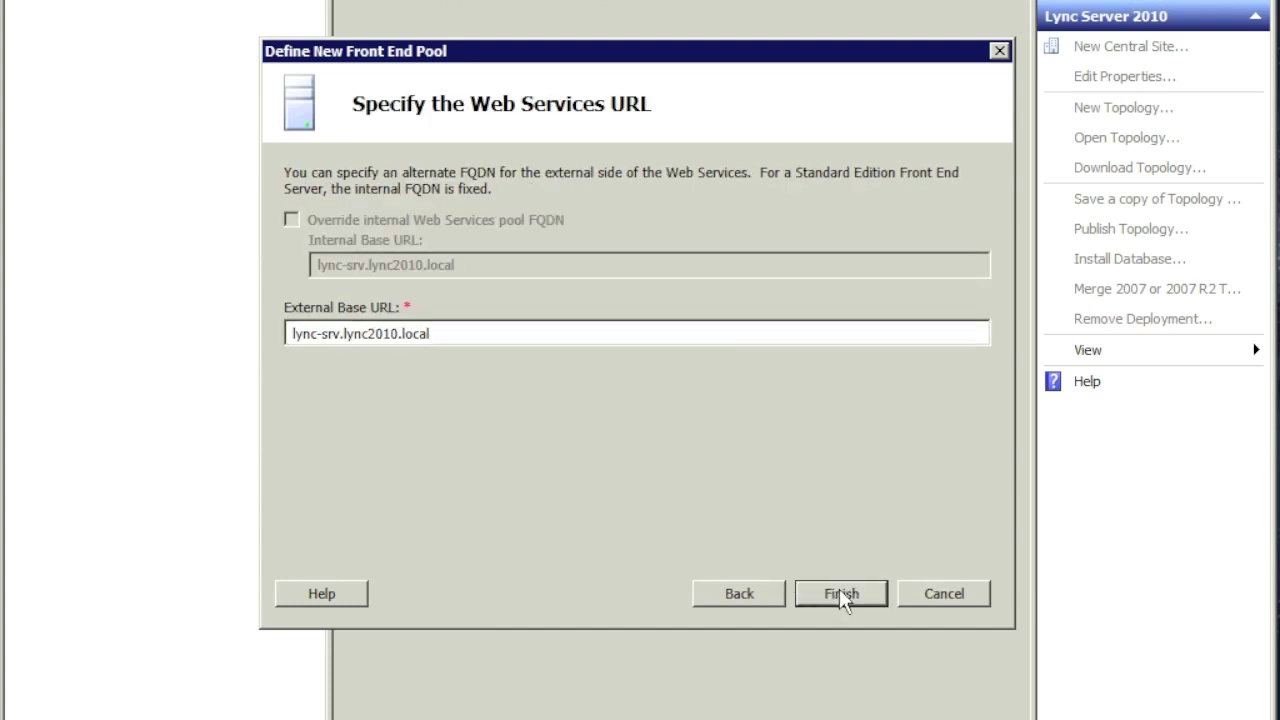
pyautogui.click(839, 590)
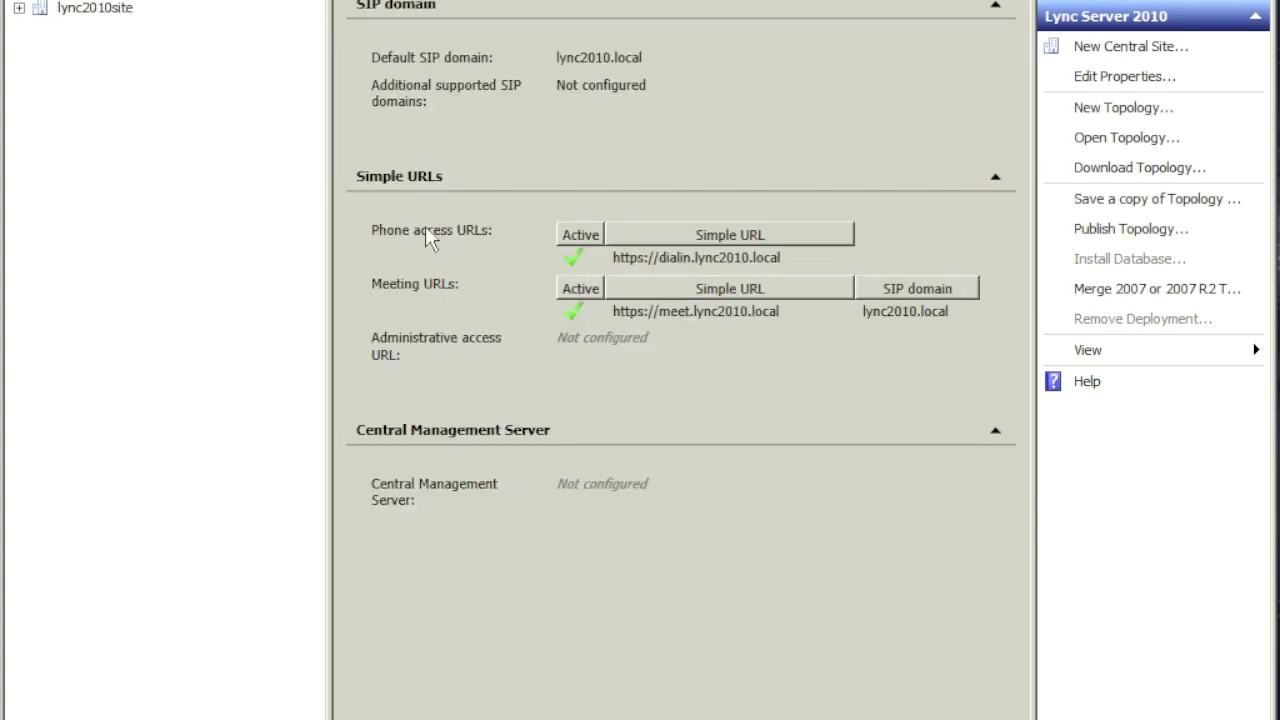
# Step: Inspect lync-srv.lync2010.local, the lync2010share file store and the rtc SQL store in the lync2010site tree
pyautogui.click(18, 8)
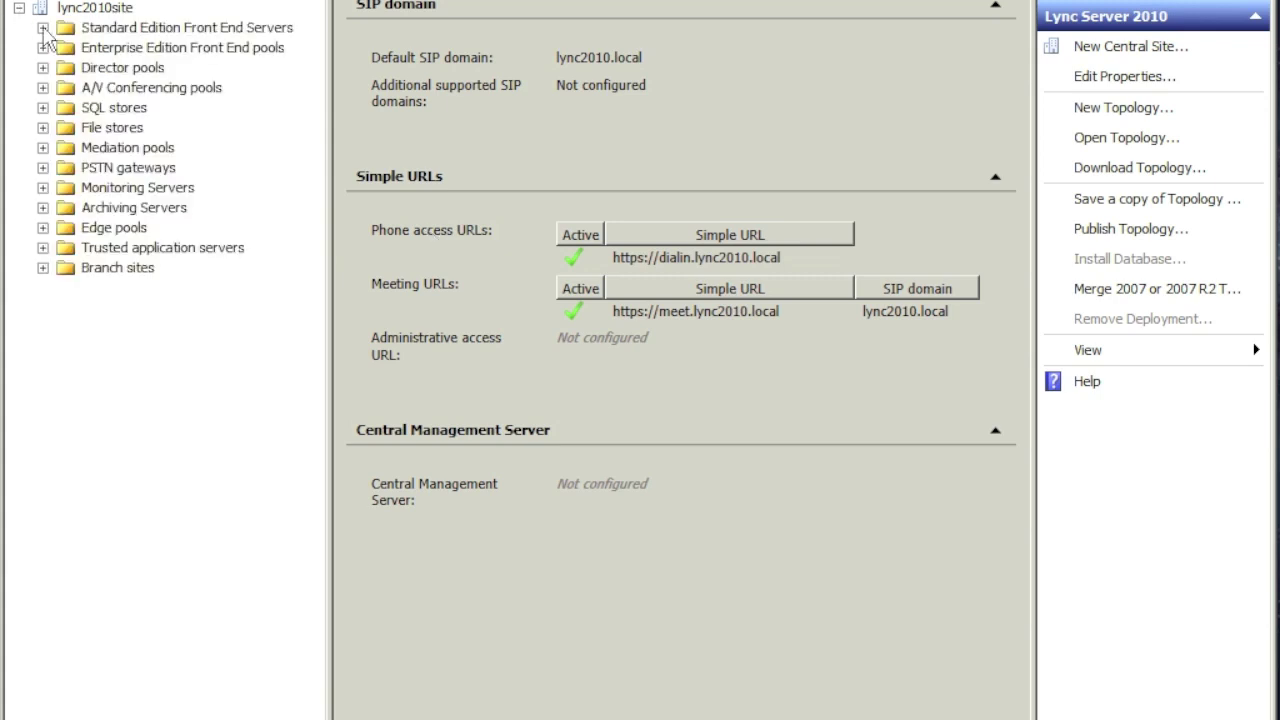
pyautogui.click(43, 28)
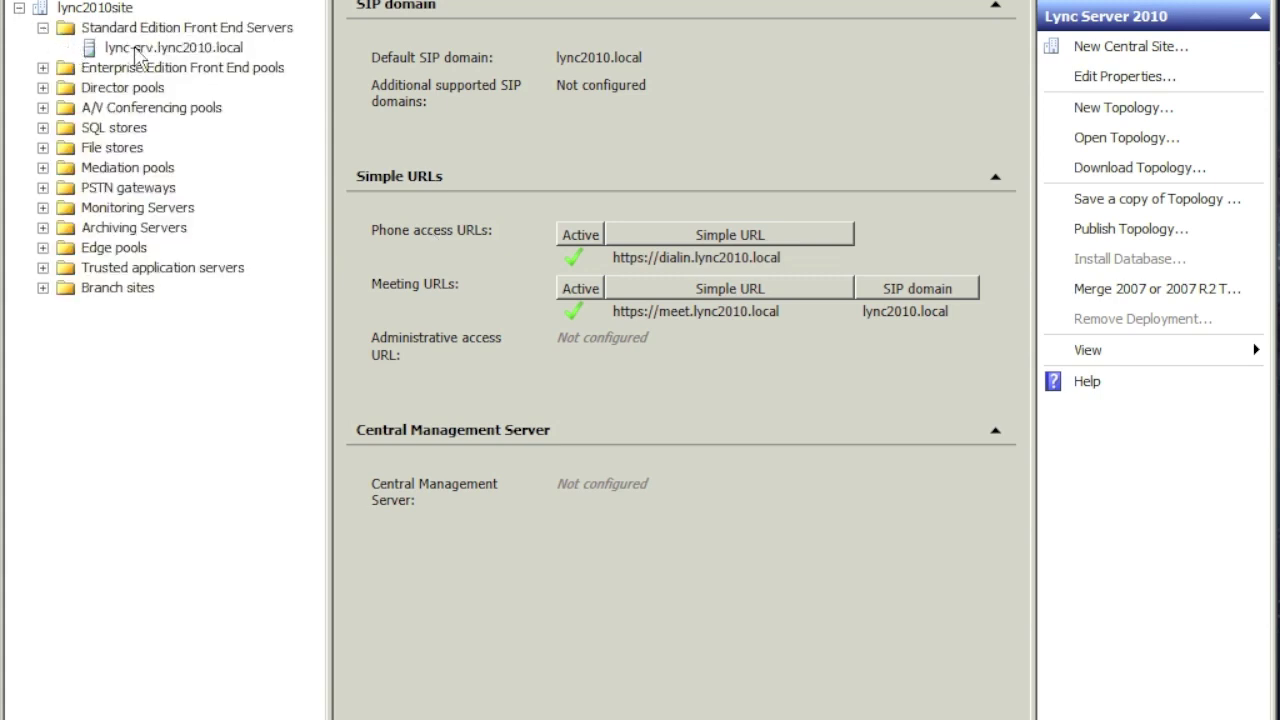
pyautogui.click(136, 50)
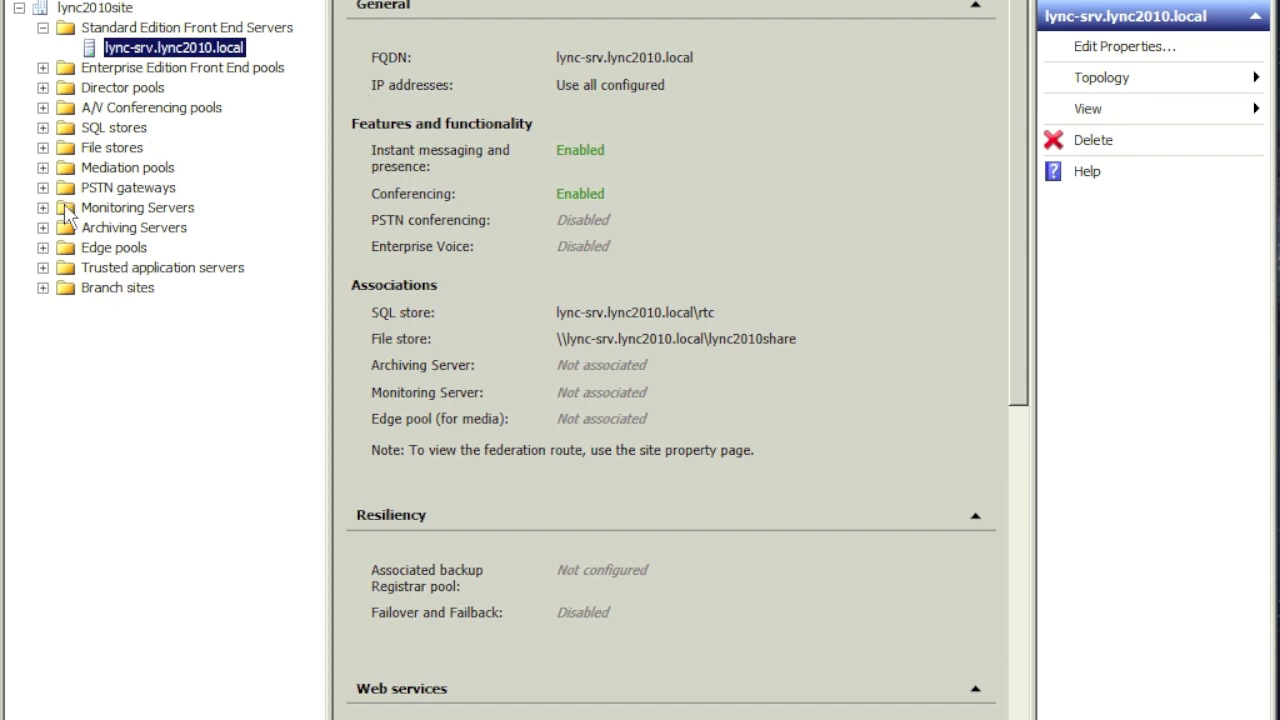
pyautogui.click(42, 147)
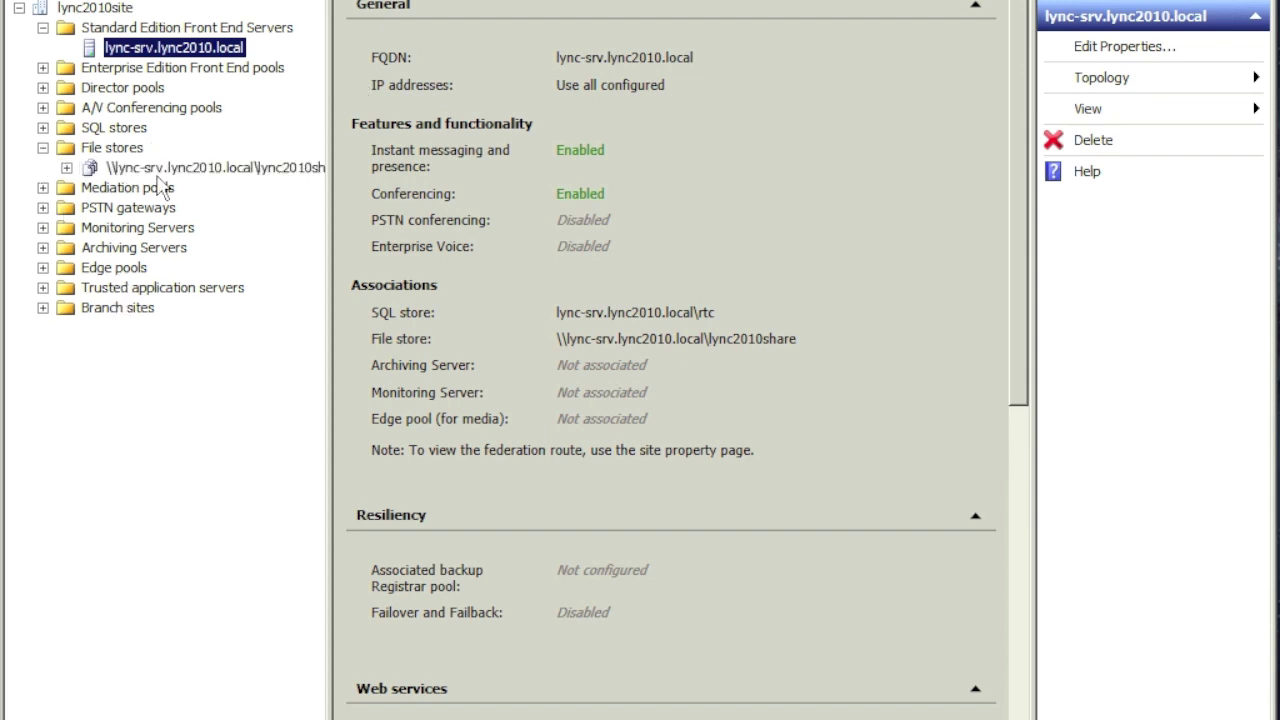
pyautogui.click(160, 167)
pyautogui.click(42, 127)
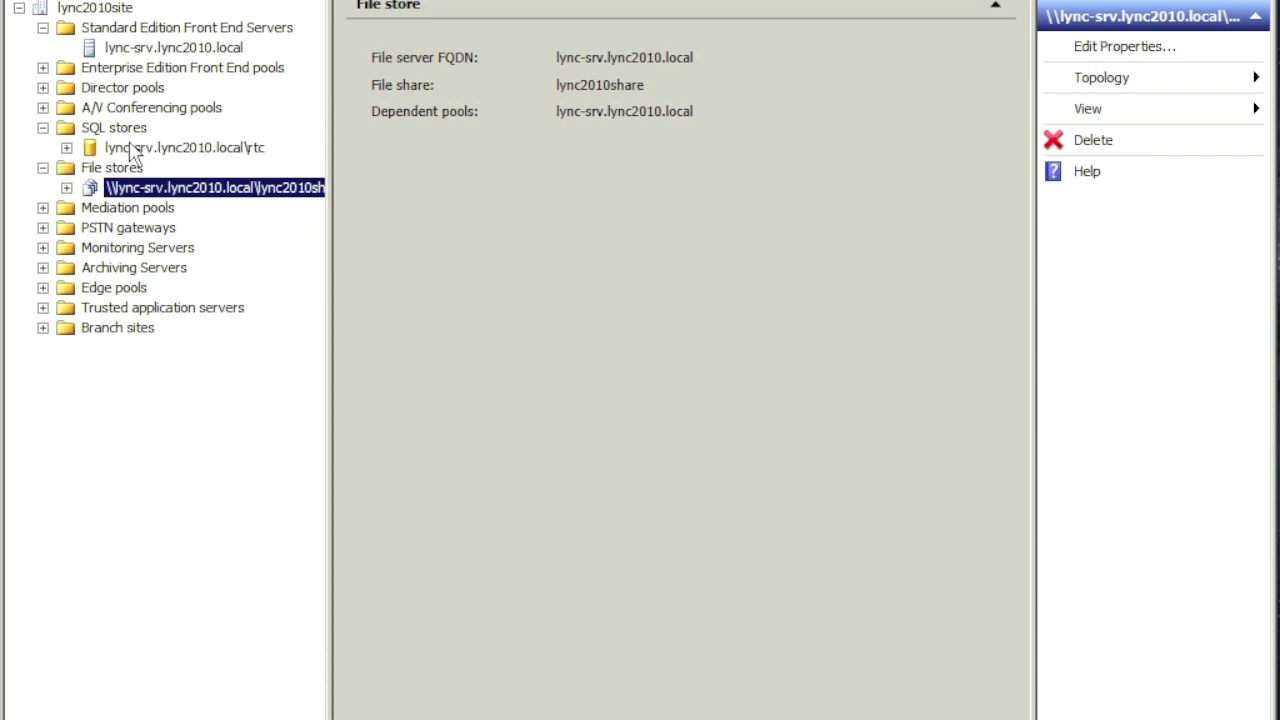
pyautogui.click(132, 150)
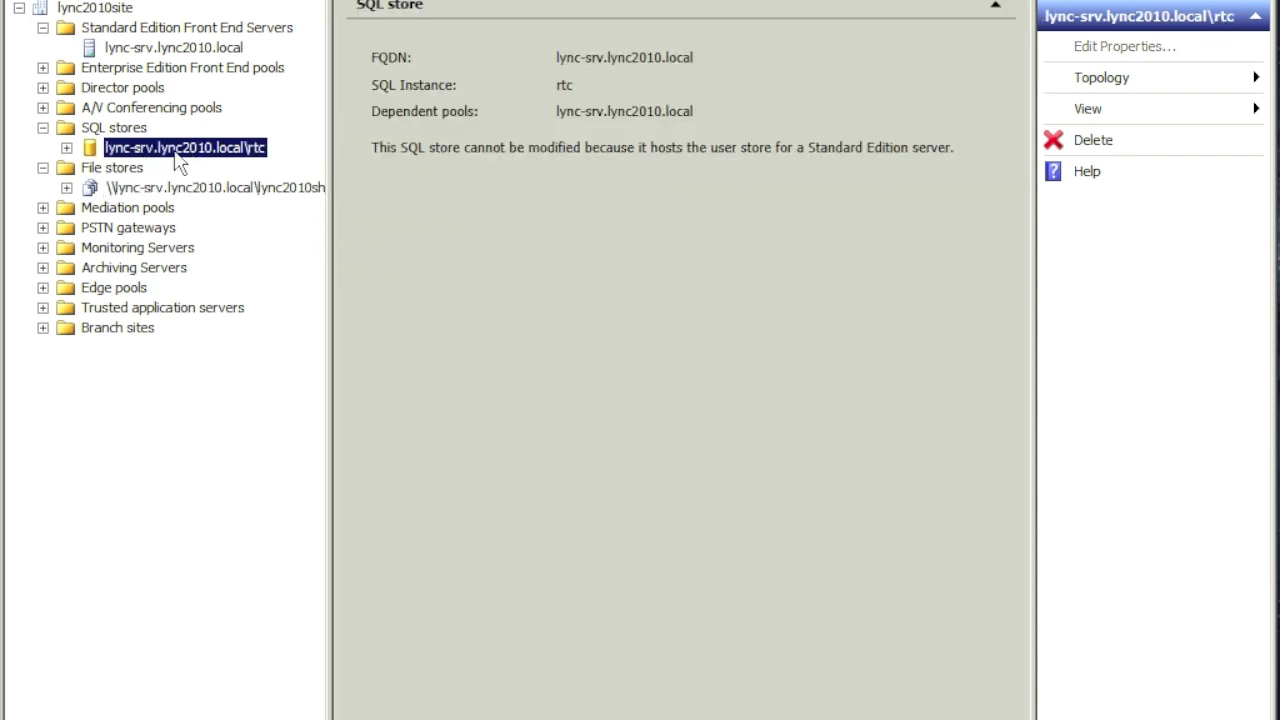
pyautogui.click(88, 10)
pyautogui.rightClick(88, 10)
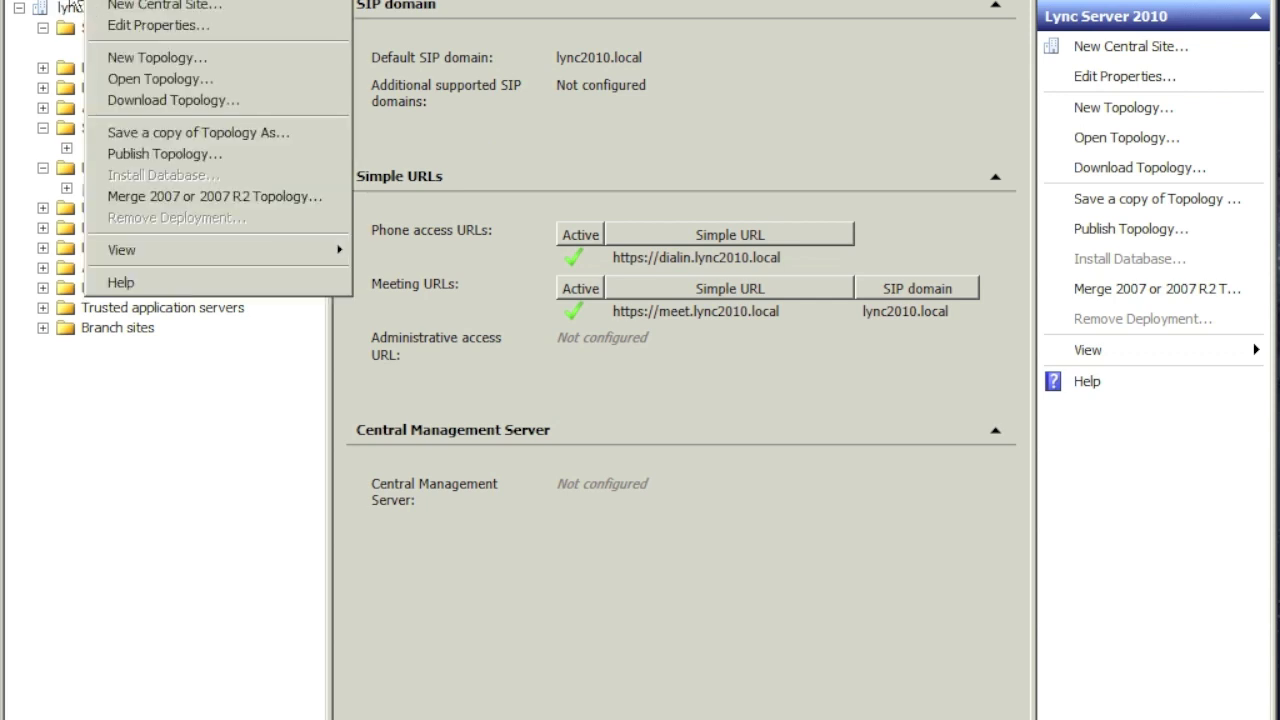
pyautogui.click(133, 27)
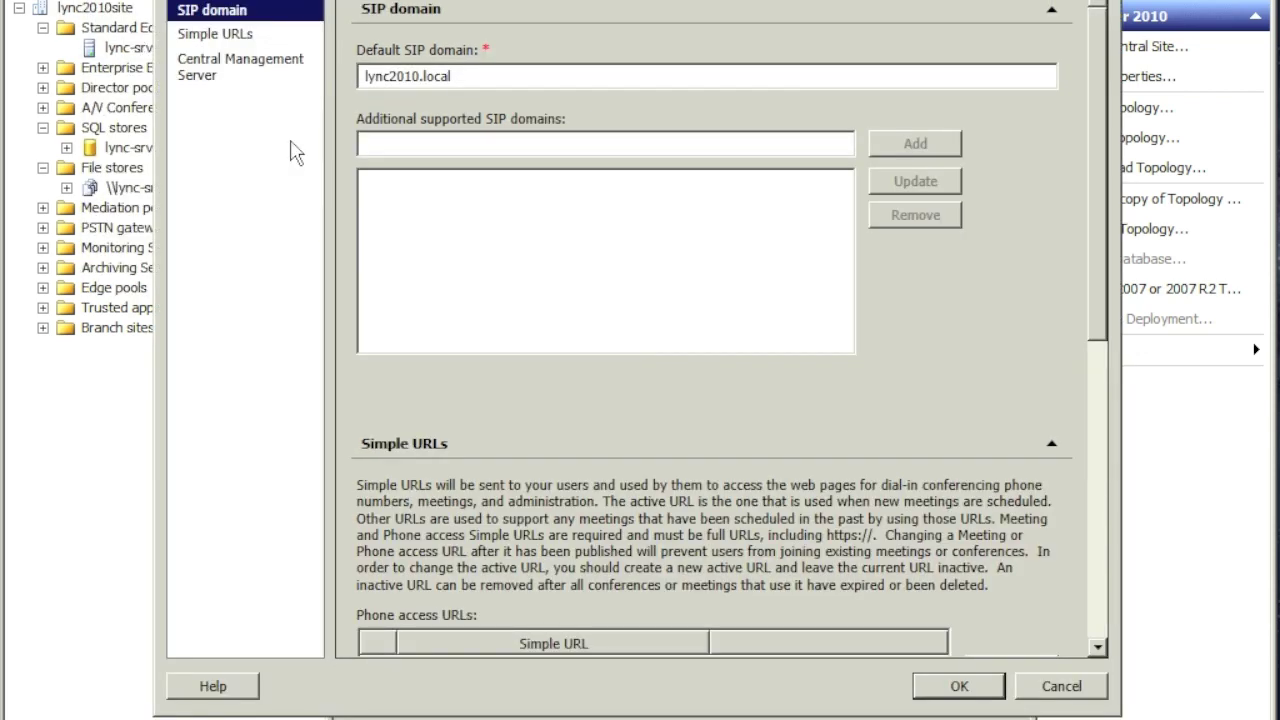
pyautogui.click(218, 37)
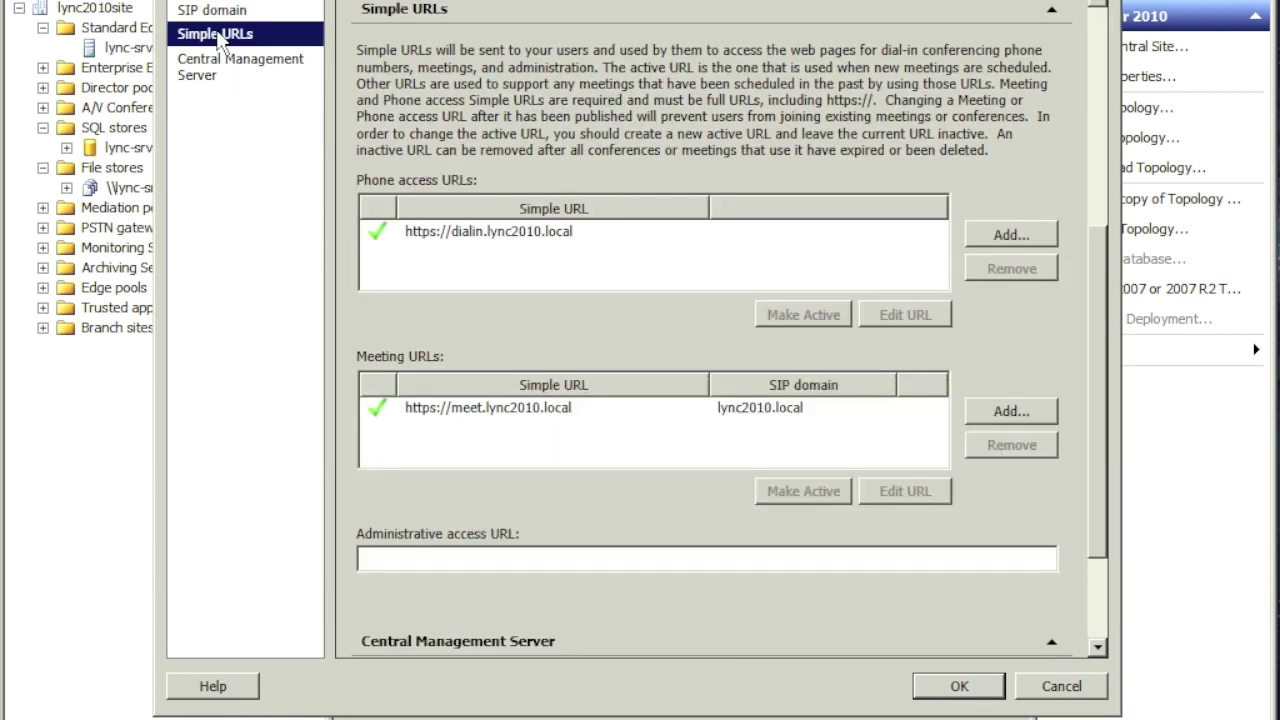
pyautogui.click(493, 554)
pyautogui.write('ht')
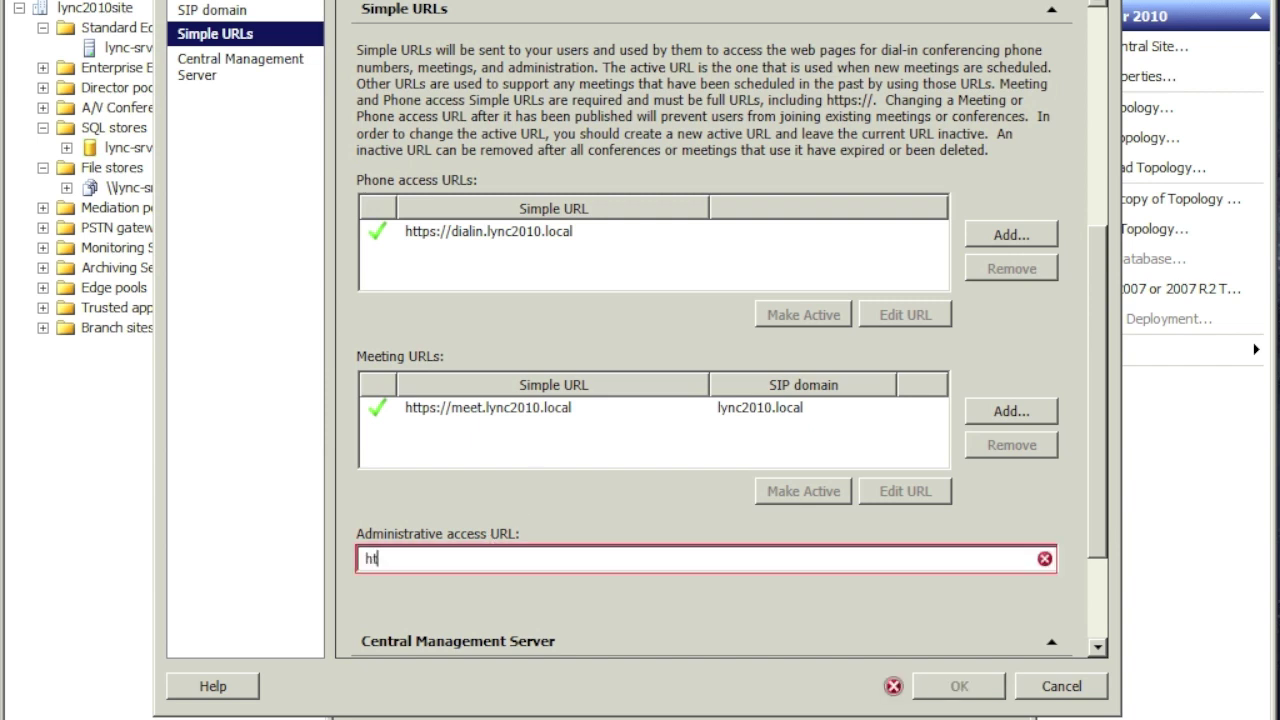
pyautogui.write('tps://adm')
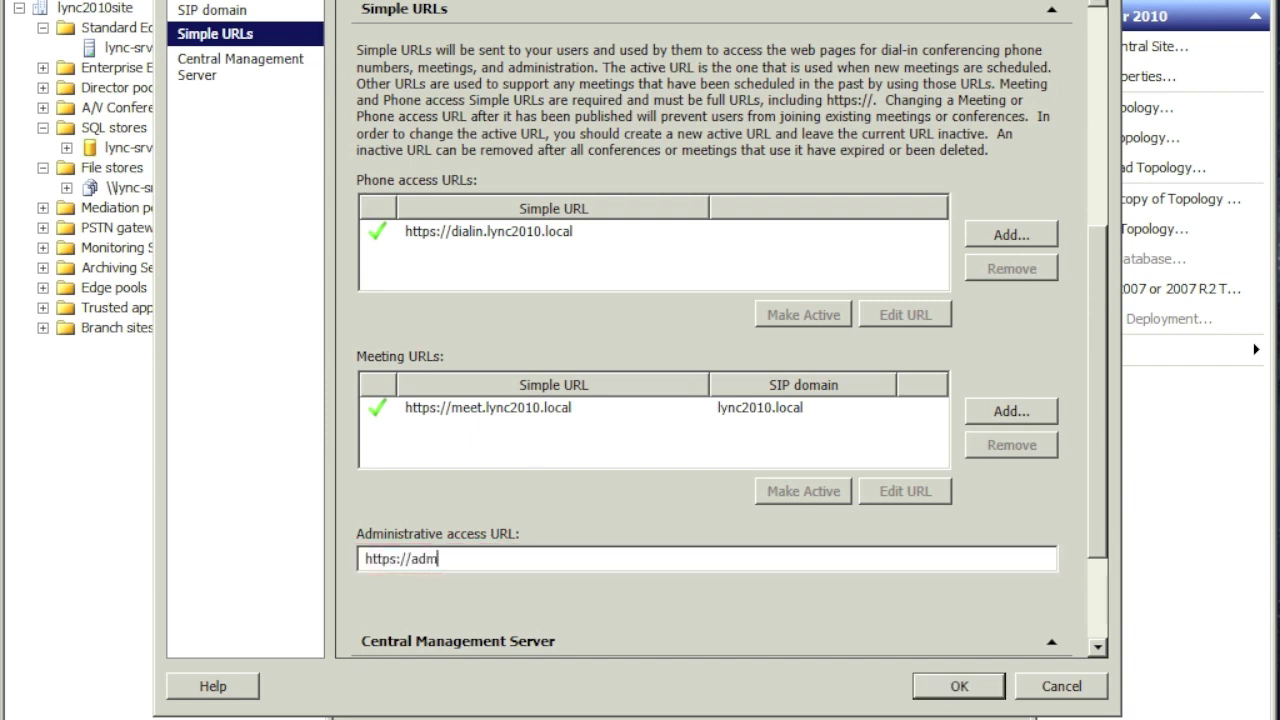
pyautogui.write('in.lync2010.local')
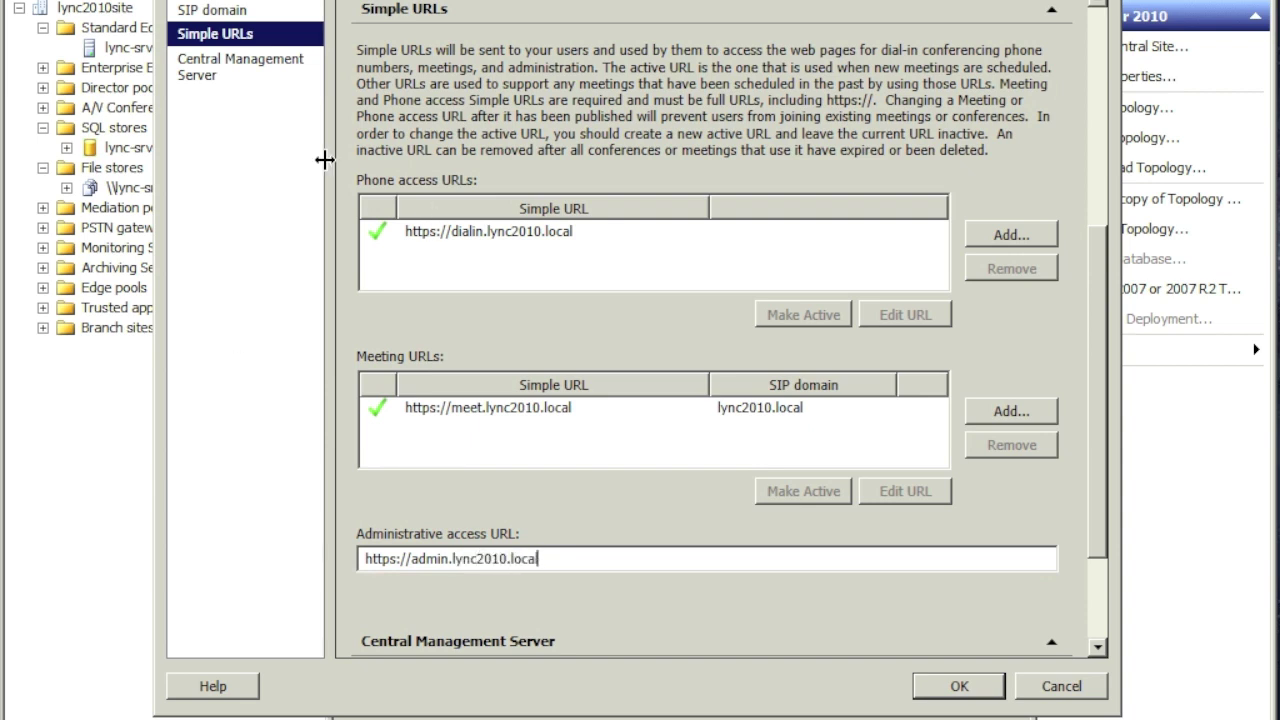
# Step: Choose lync-srv.lync2010.local as the Central Management Server and save the site properties
pyautogui.click(236, 68)
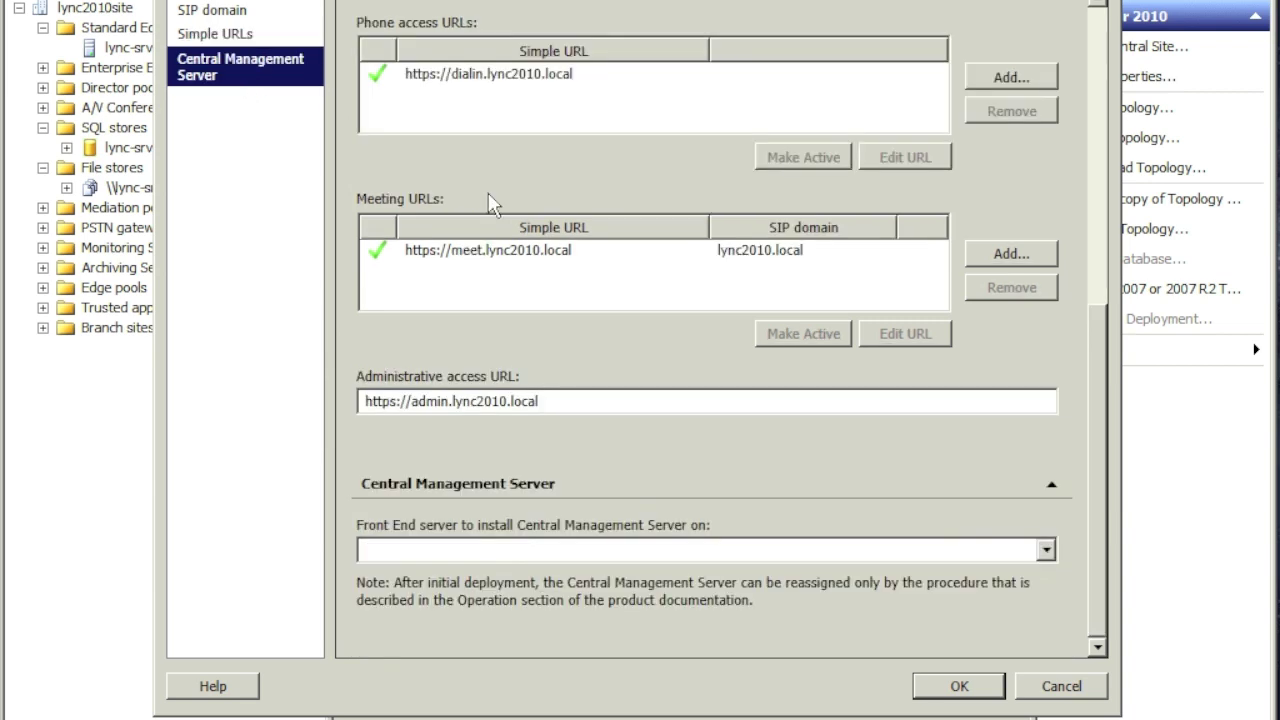
pyautogui.click(1044, 551)
pyautogui.click(608, 574)
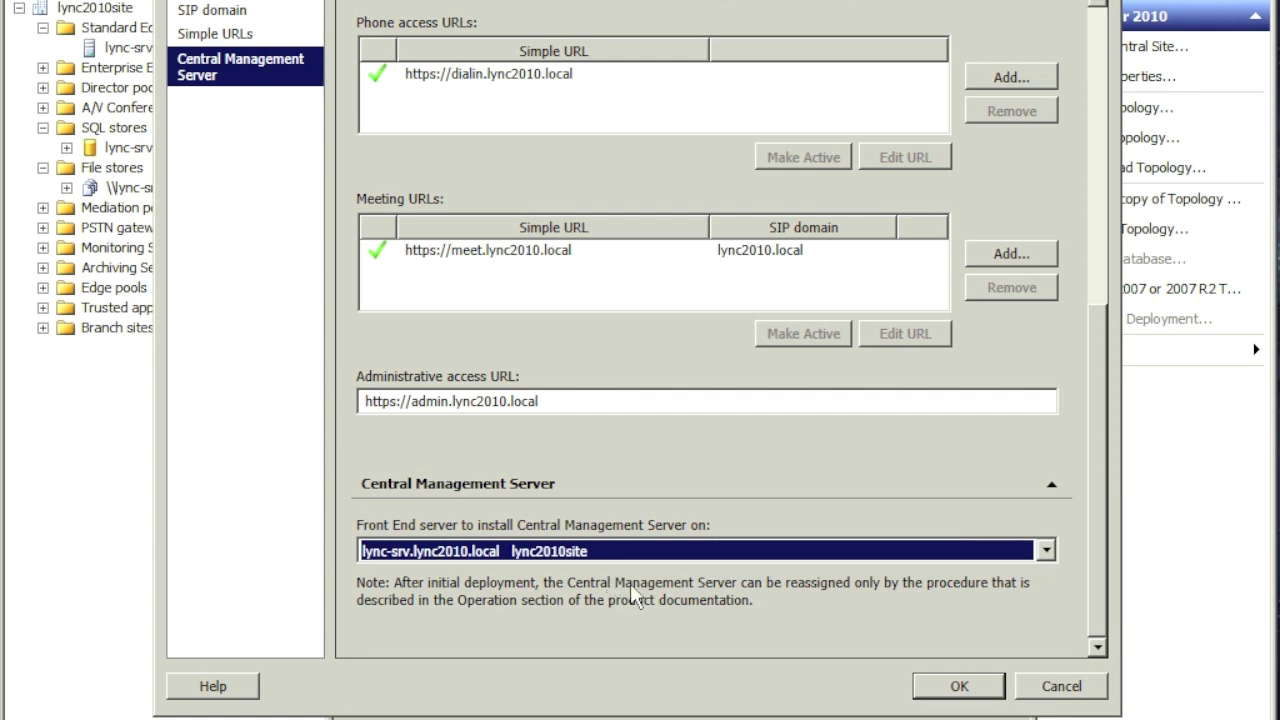
pyautogui.click(946, 690)
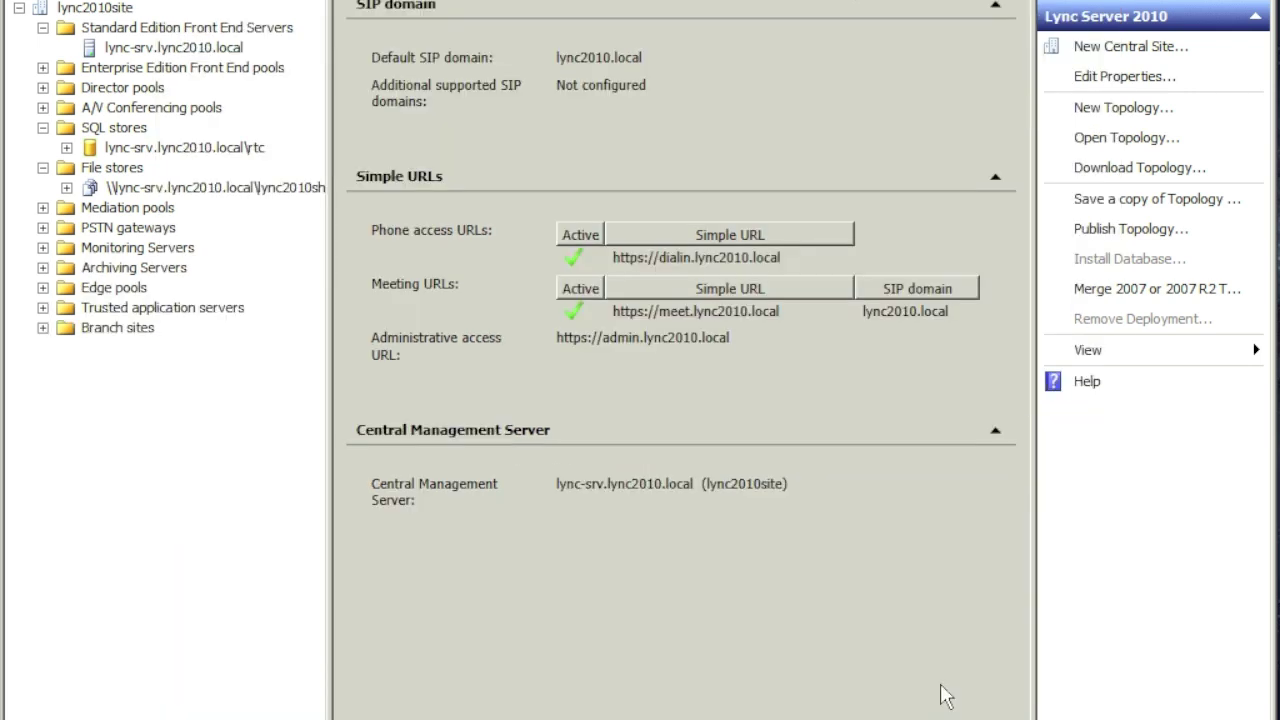
# Step: Launch Publish Topology for lync2010site, keeping lync-srv.lync2010.local as the Central Management Store pool
pyautogui.rightClick(78, 6)
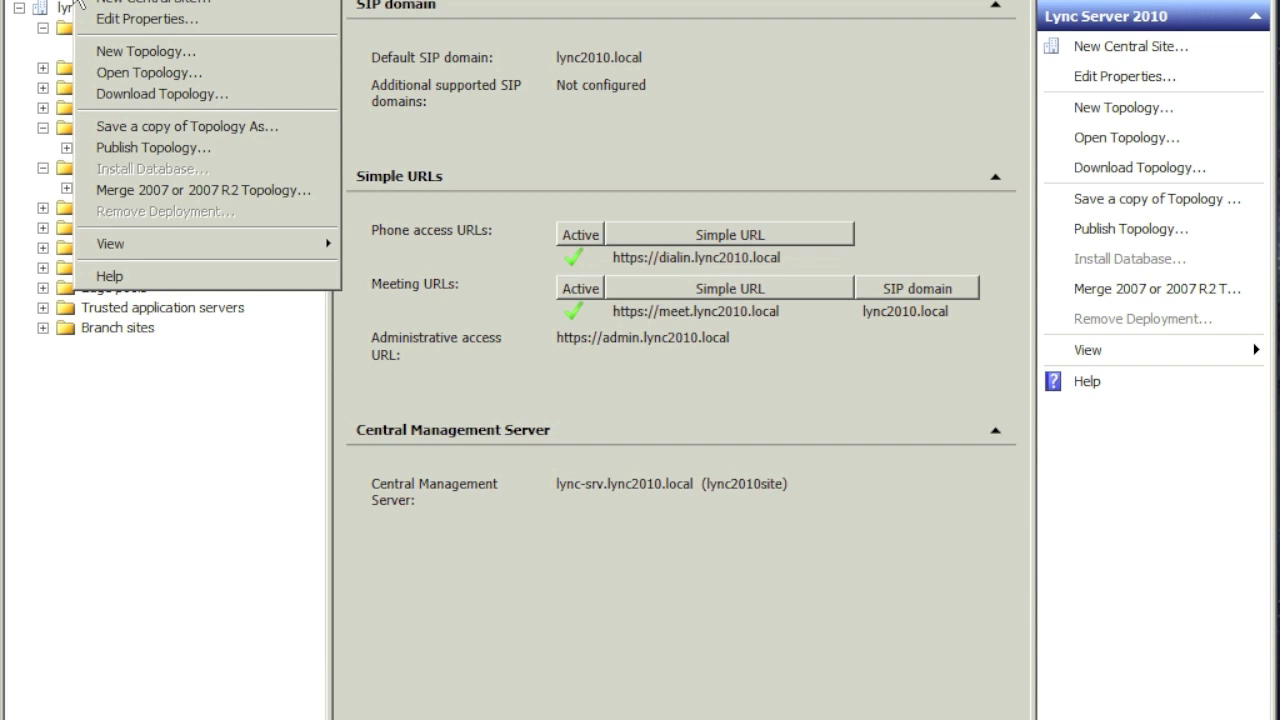
pyautogui.click(145, 149)
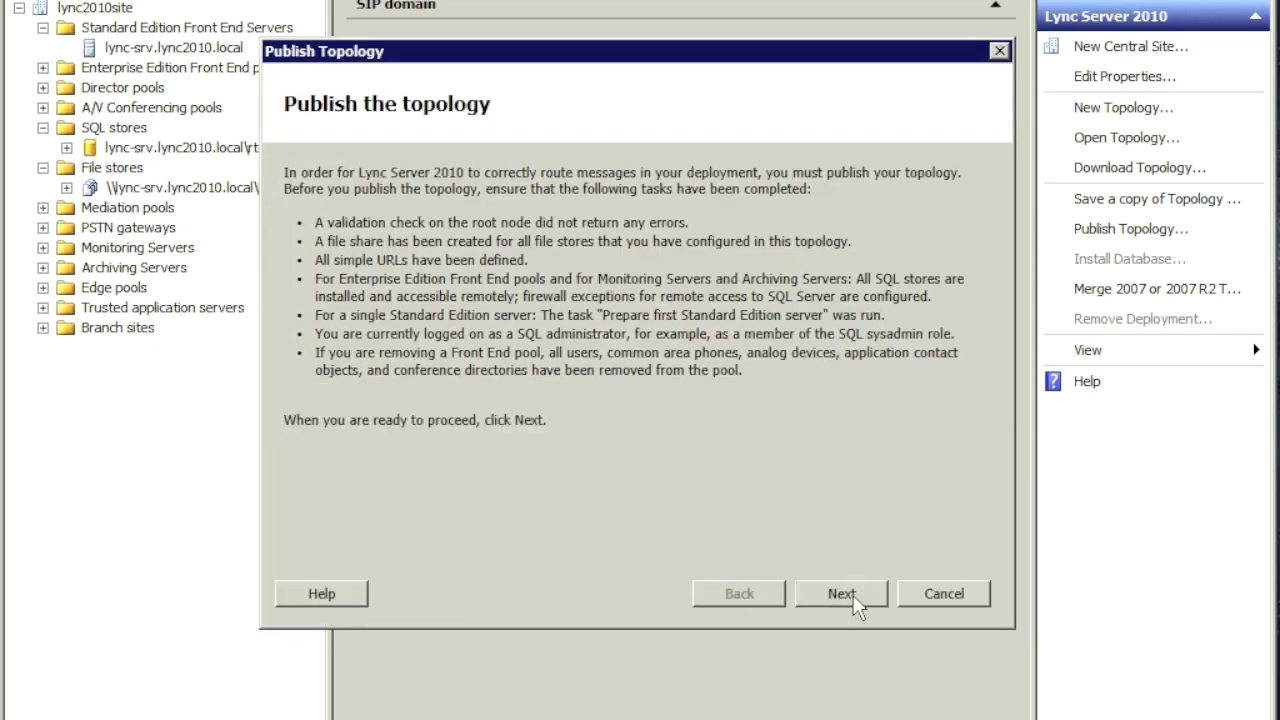
pyautogui.click(855, 598)
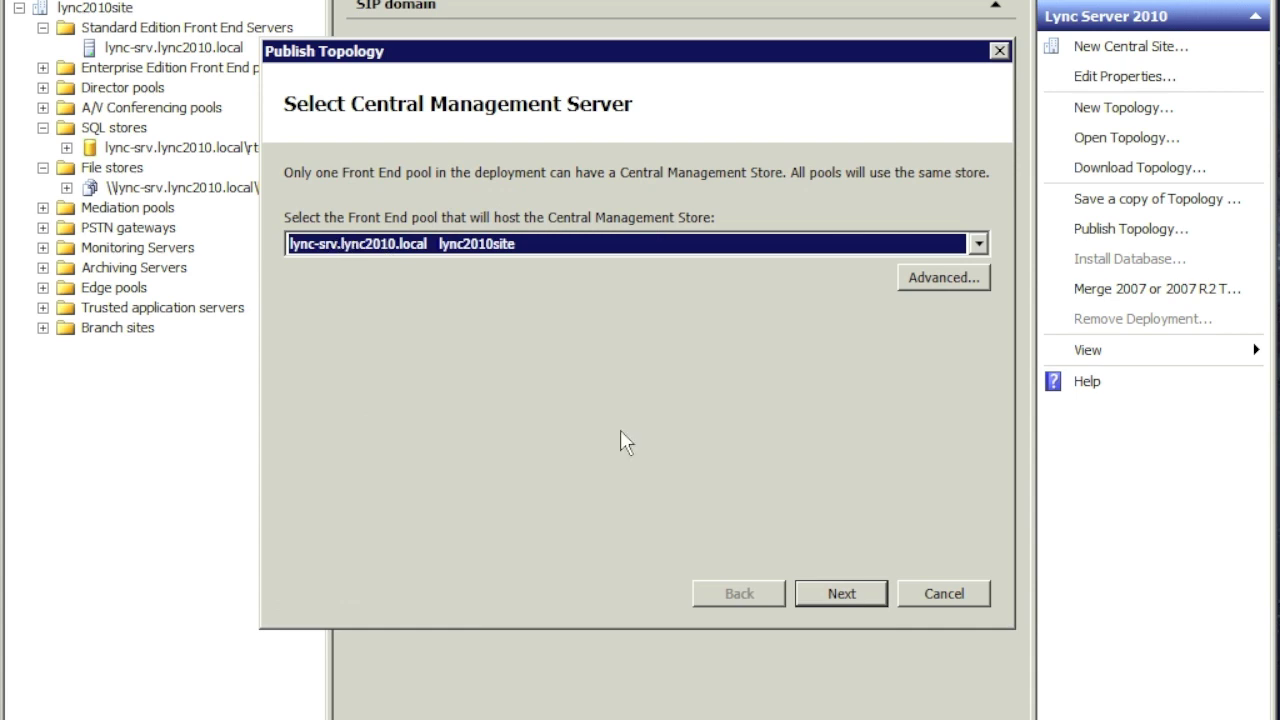
pyautogui.click(849, 592)
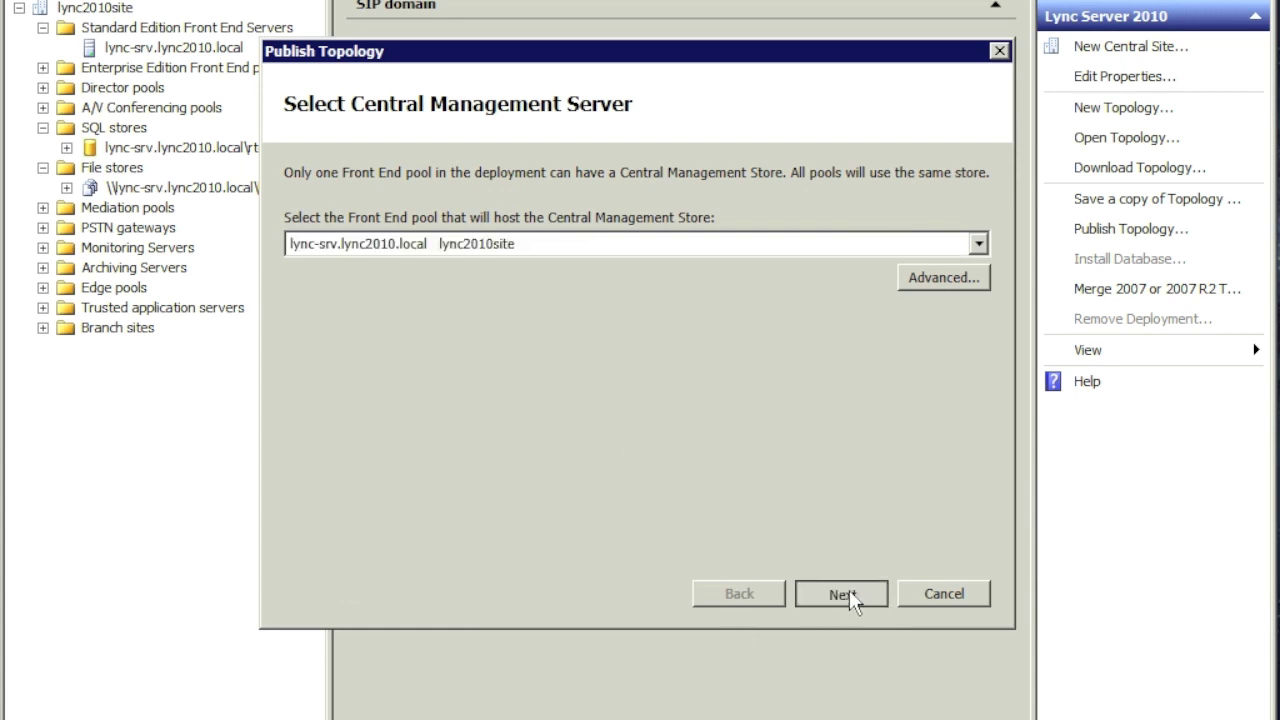
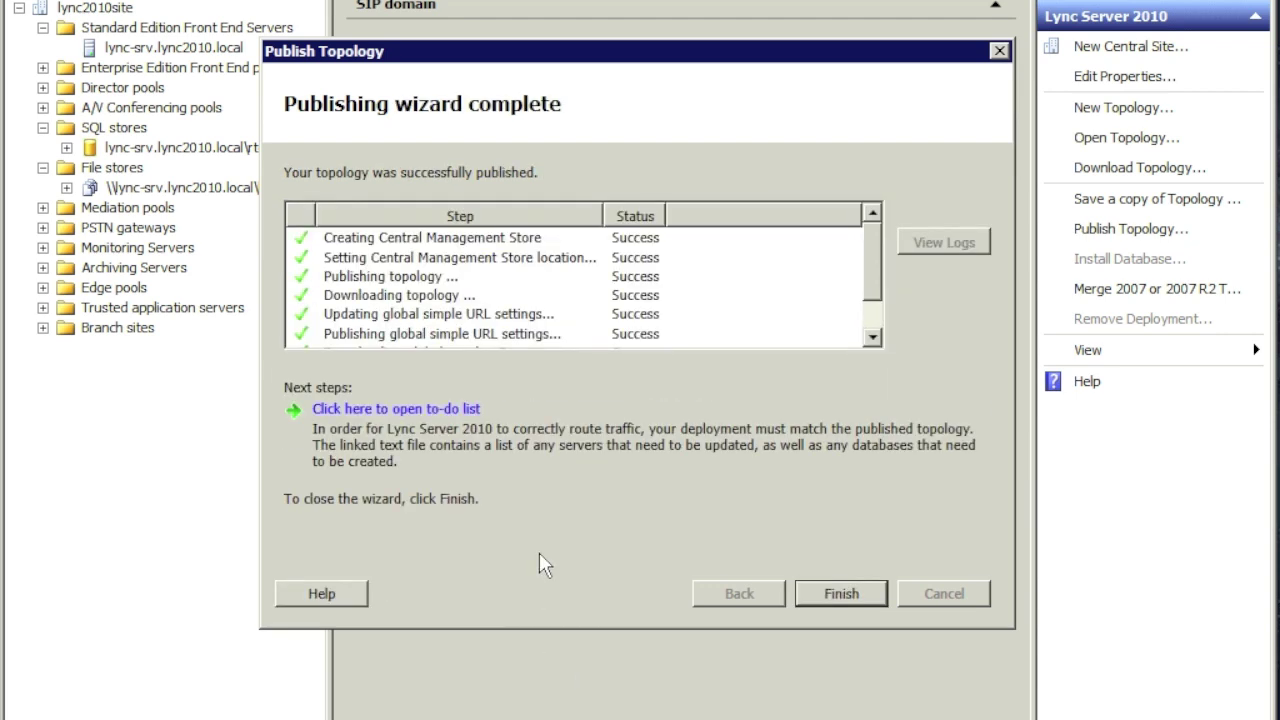
# Step: Review the completed publishing steps and close the Publish Topology wizard
pyautogui.moveTo(872, 264); pyautogui.dragTo(866, 204)
pyautogui.click(845, 594)
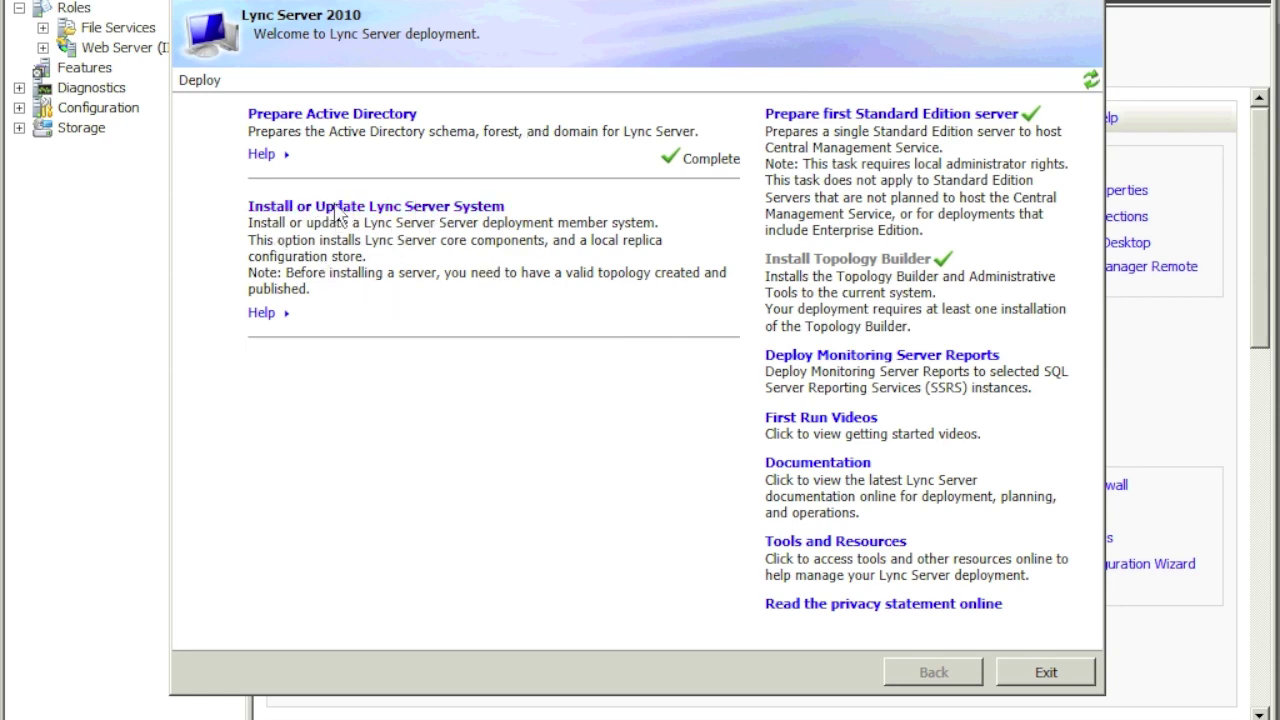
# Step: Open 'Install or Update Lync Server System' from the Deploy page
pyautogui.click(460, 210)
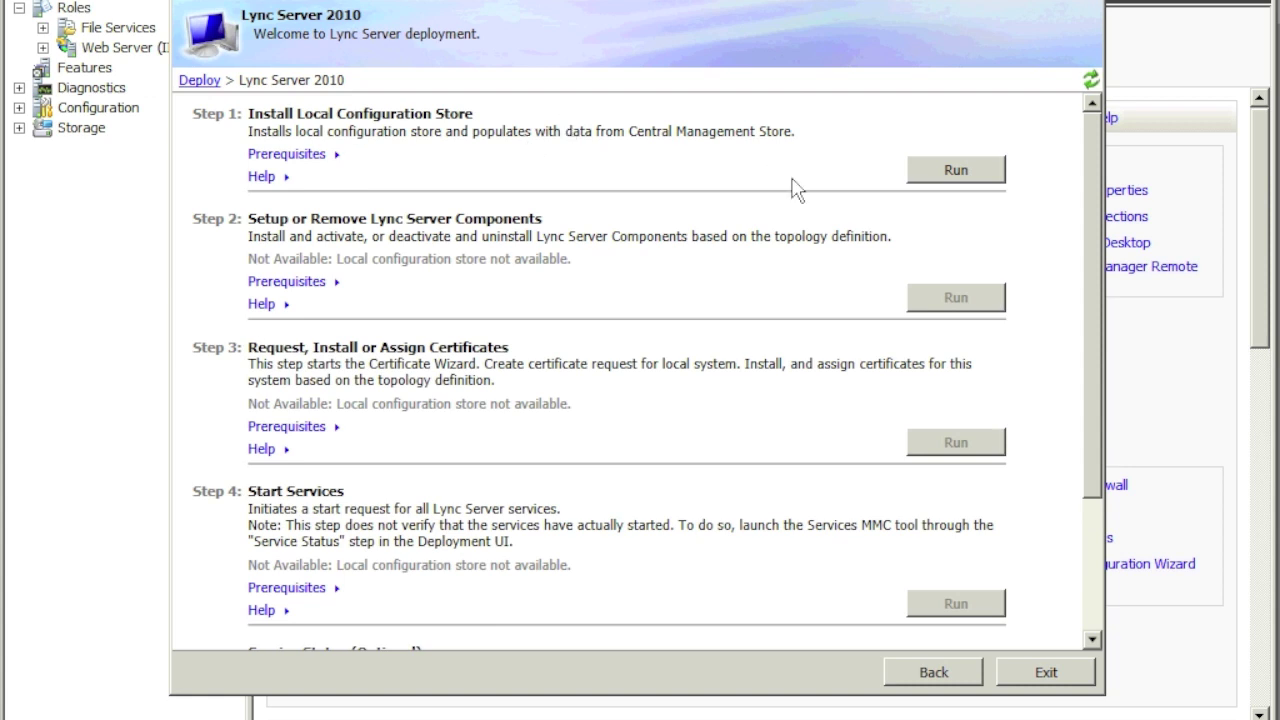
# Step: Run Step 1 to install the local configuration store, retrieving data directly from the Central Management Store
pyautogui.click(985, 176)
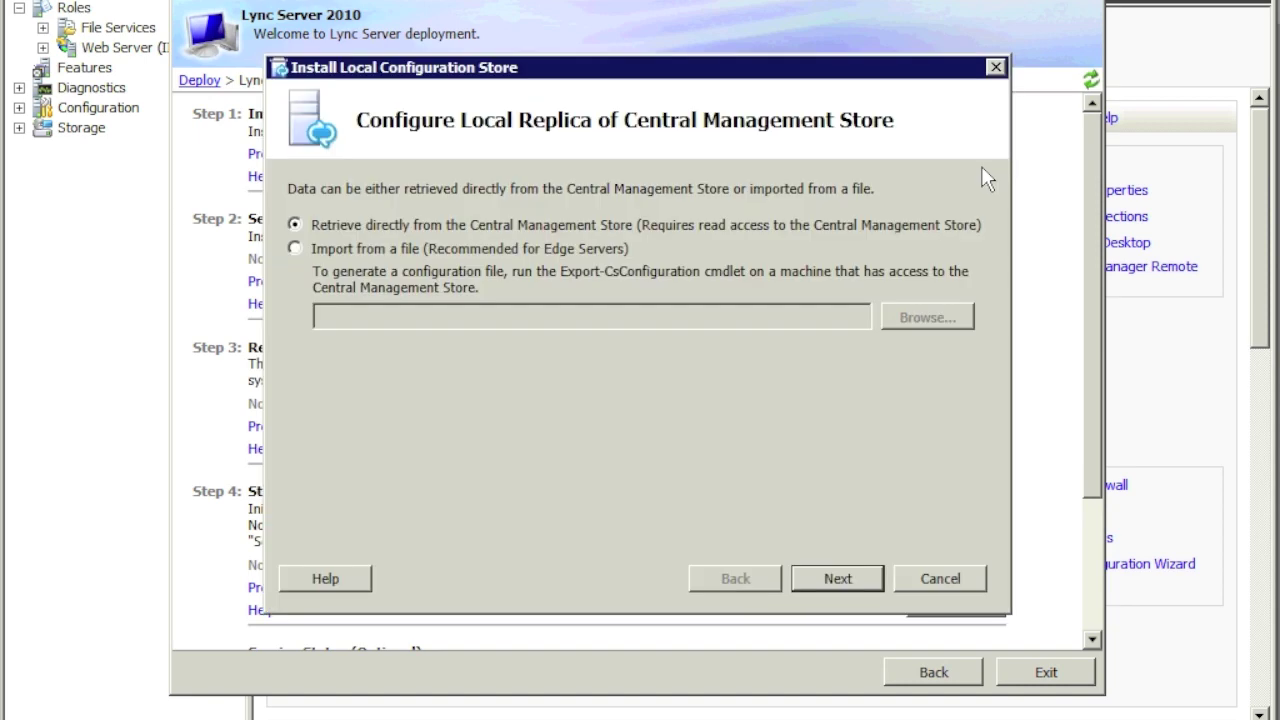
pyautogui.click(837, 576)
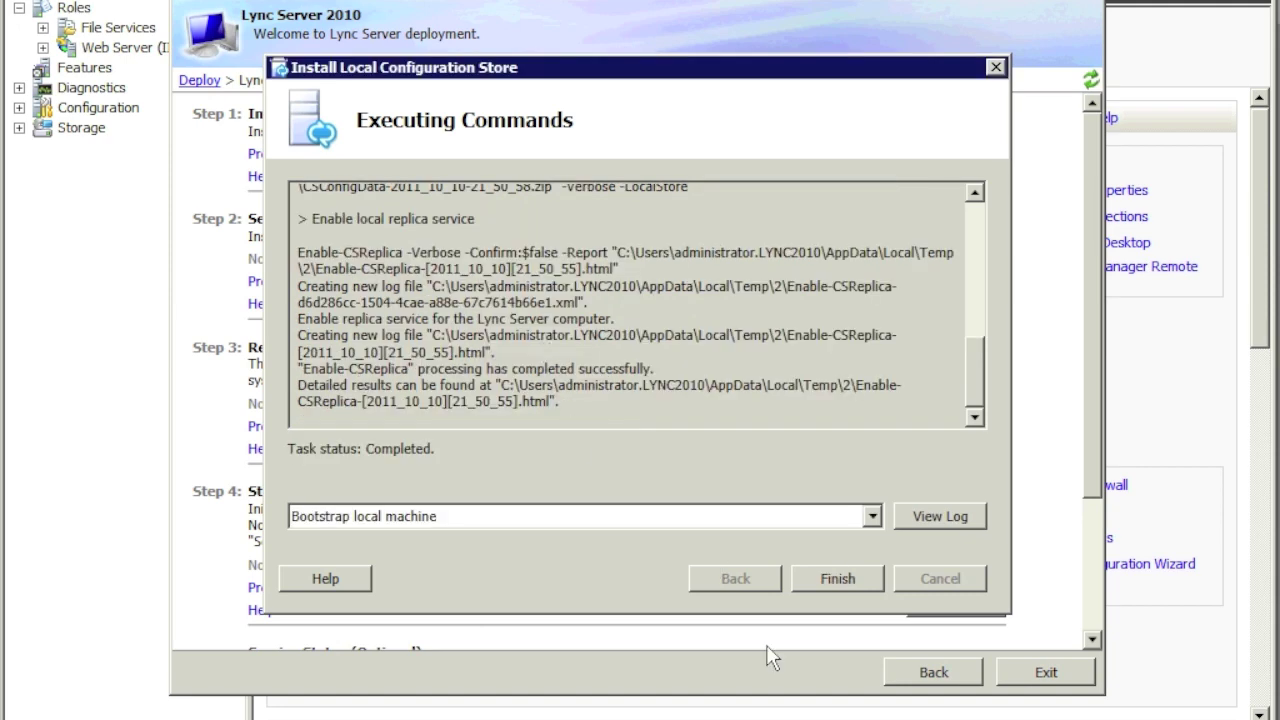
pyautogui.click(842, 578)
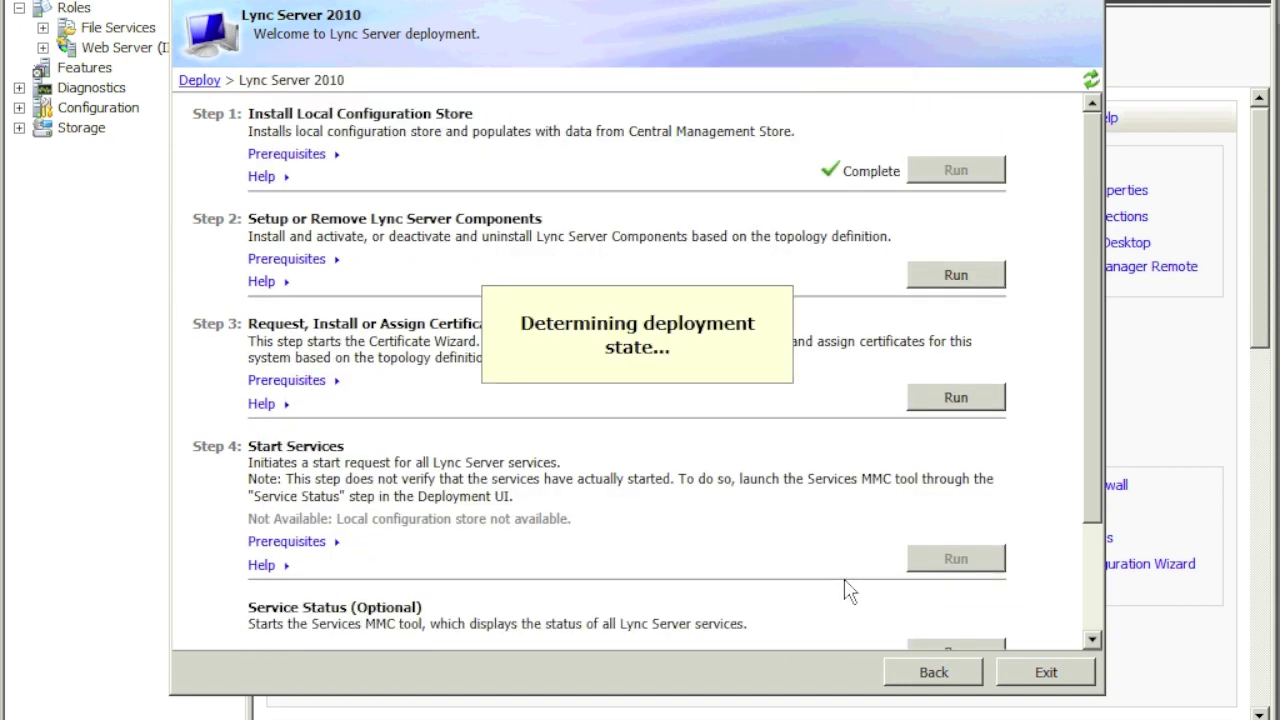
# Step: Run Step 2, Setup or Remove Lync Server Components, until it reports Complete
pyautogui.click(958, 281)
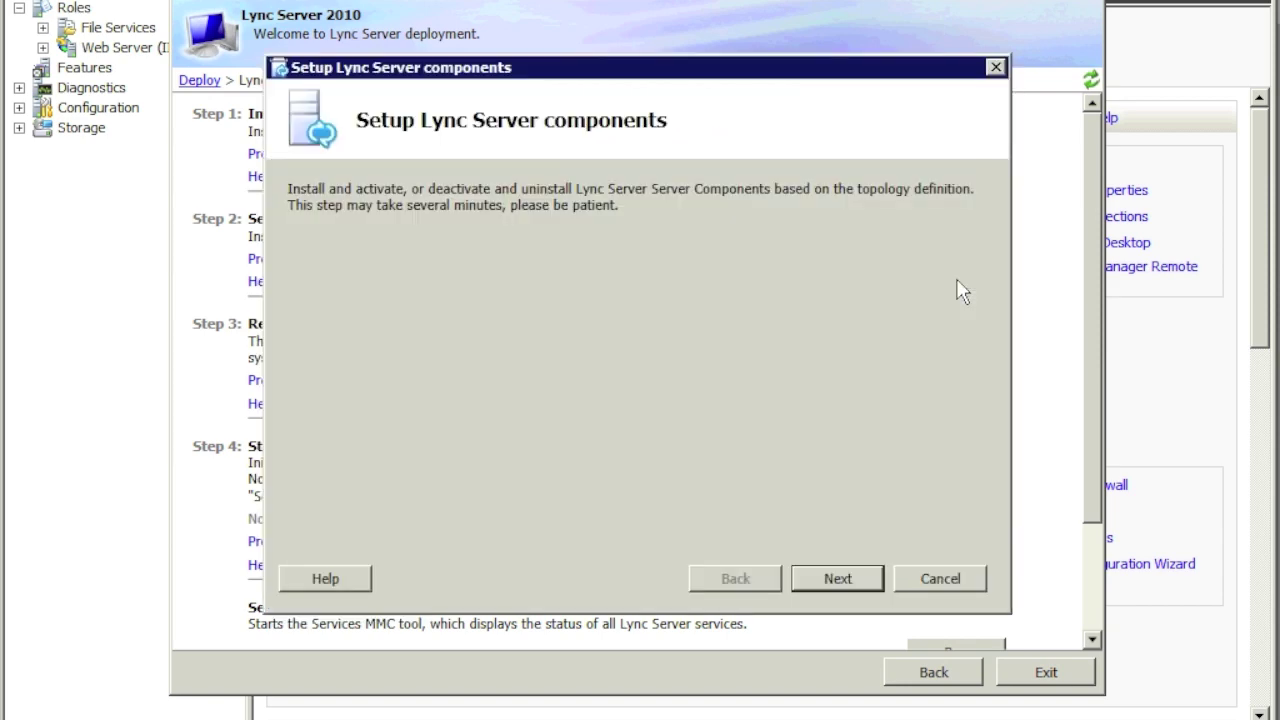
pyautogui.click(846, 580)
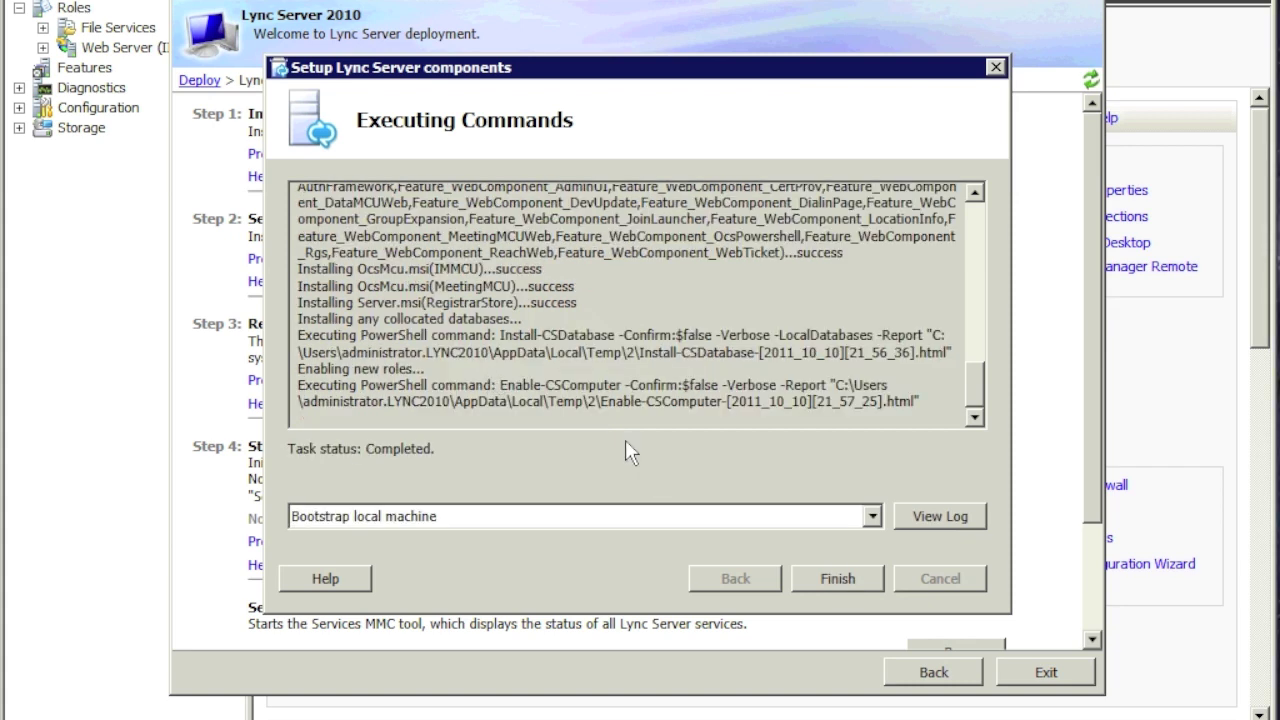
pyautogui.click(839, 574)
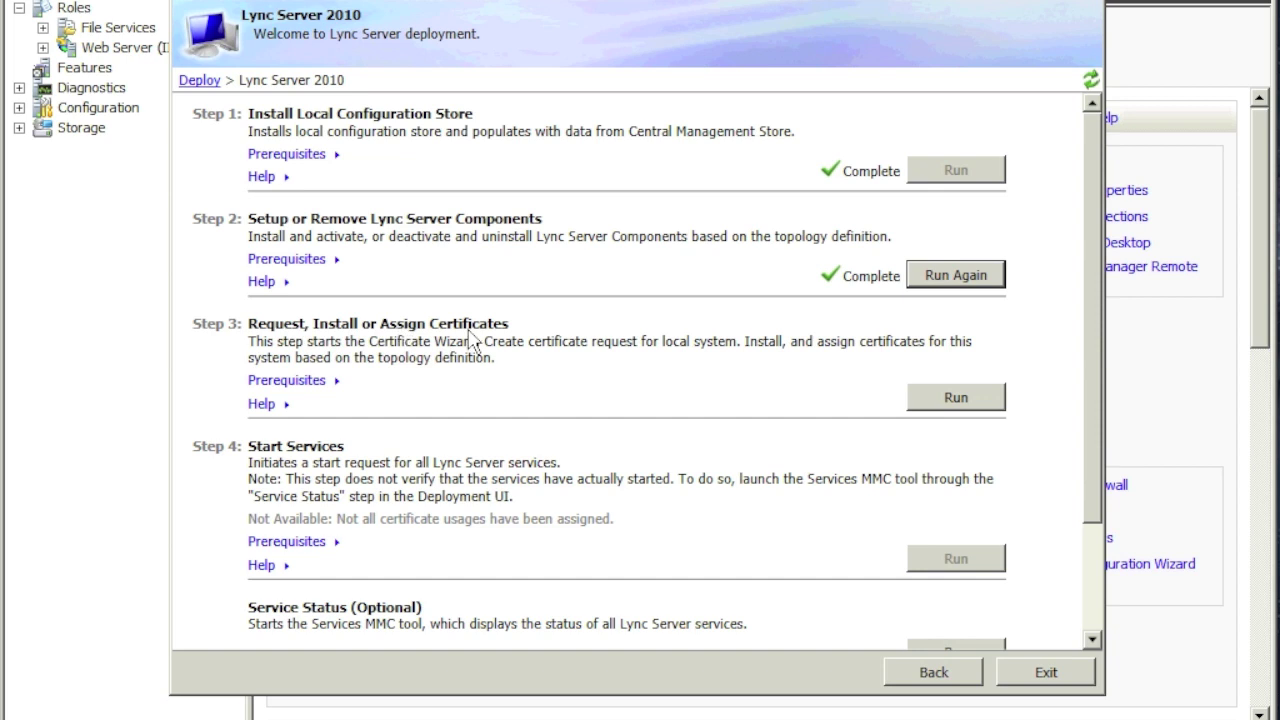
pyautogui.click(958, 392)
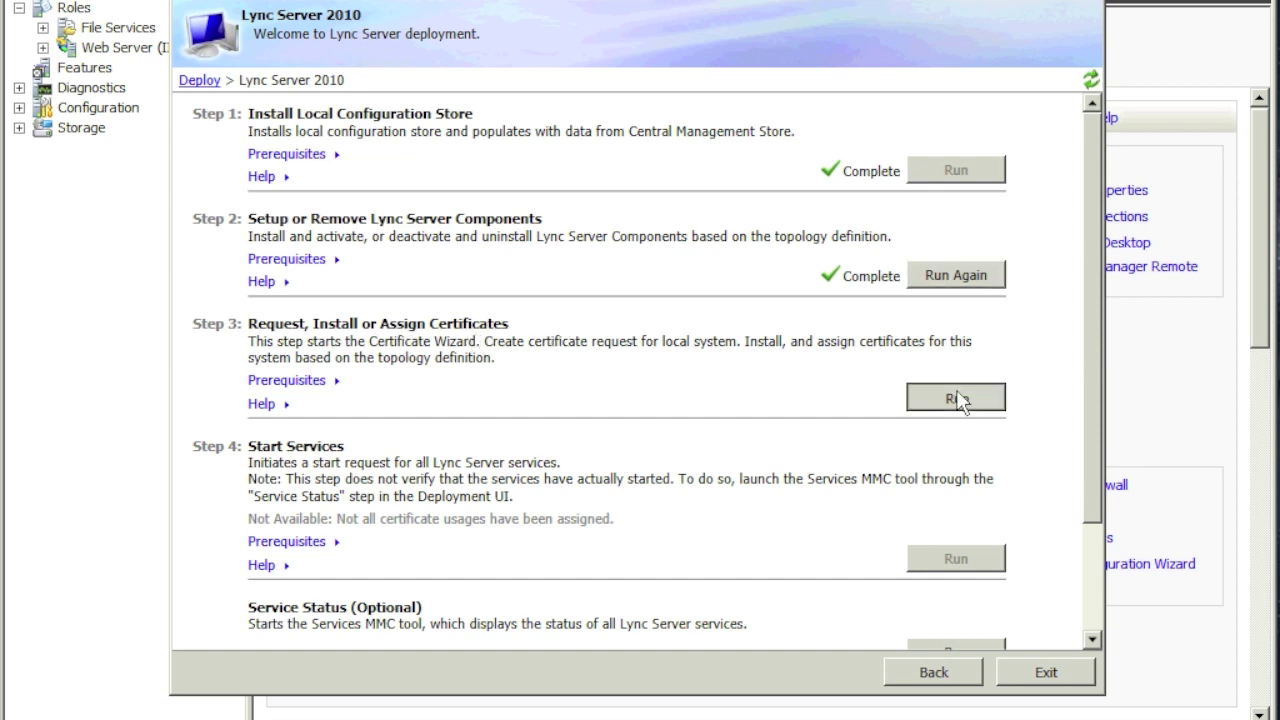
# Step: Request a new default certificate covering server default and both web services usages
pyautogui.click(958, 398)
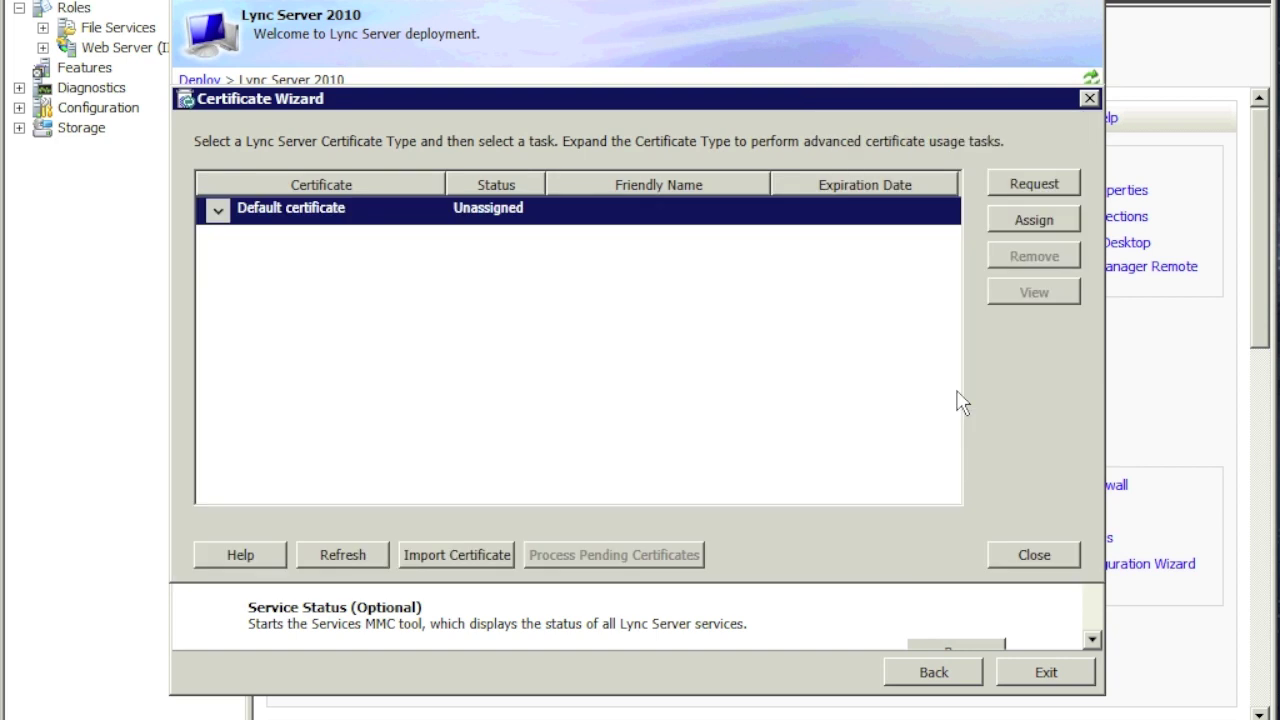
pyautogui.click(217, 209)
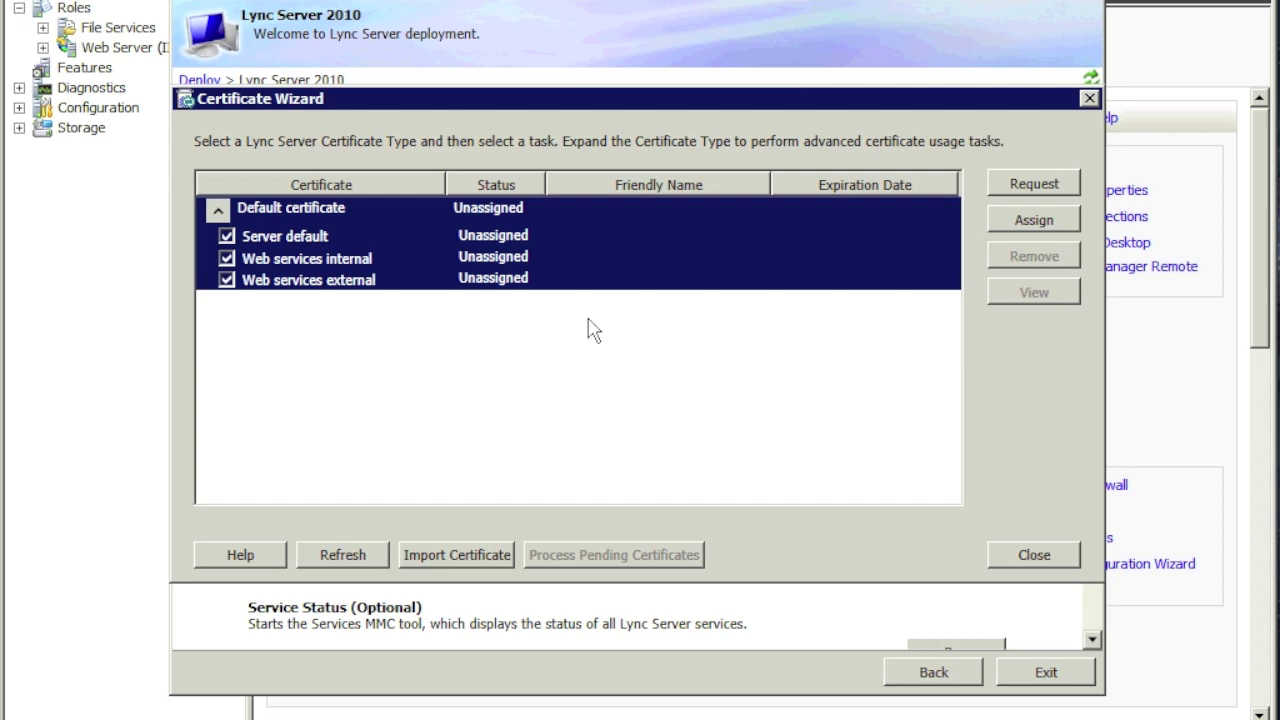
pyautogui.click(1044, 194)
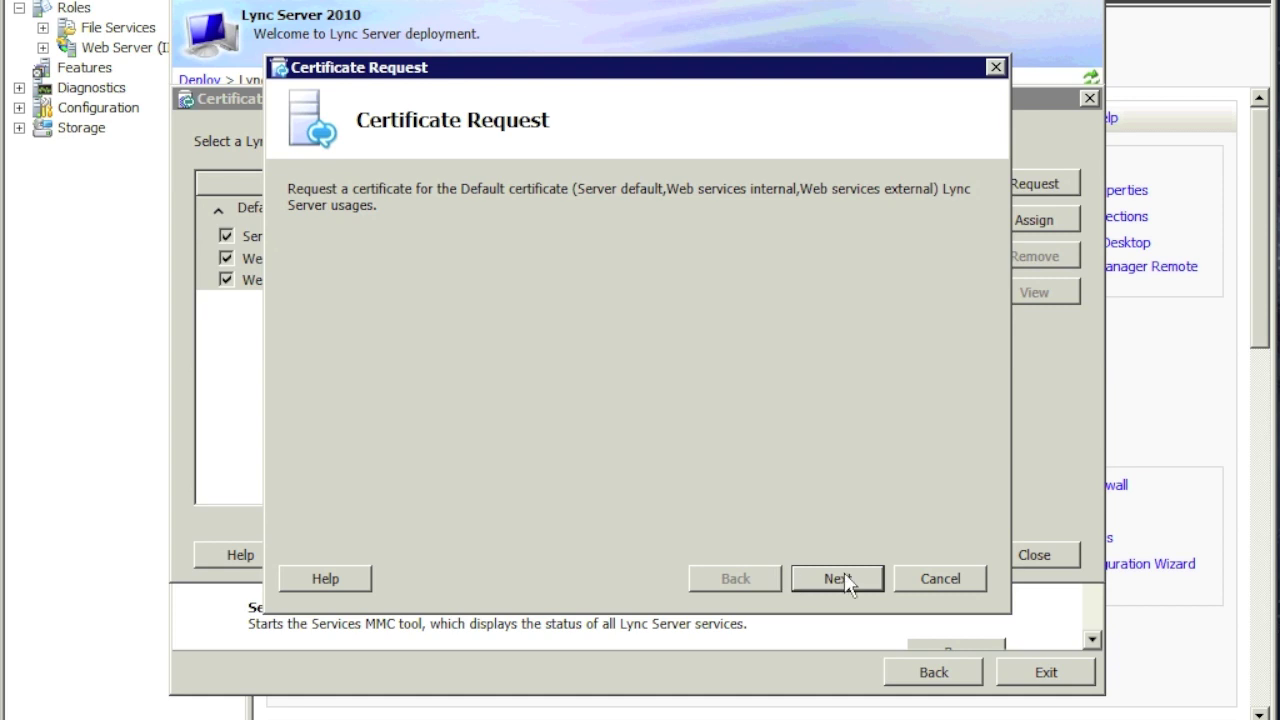
pyautogui.click(837, 579)
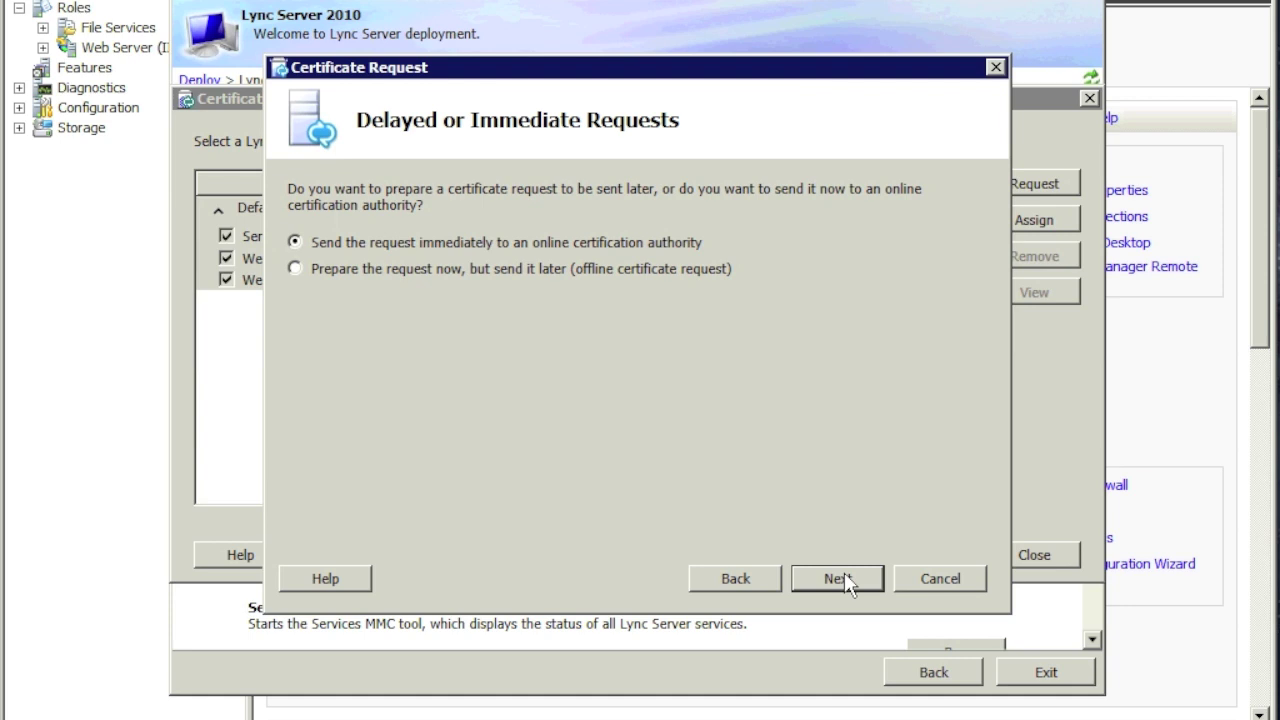
# Step: Send the request immediately to the lync-dc CA with current credentials and the WebServer template
pyautogui.click(844, 581)
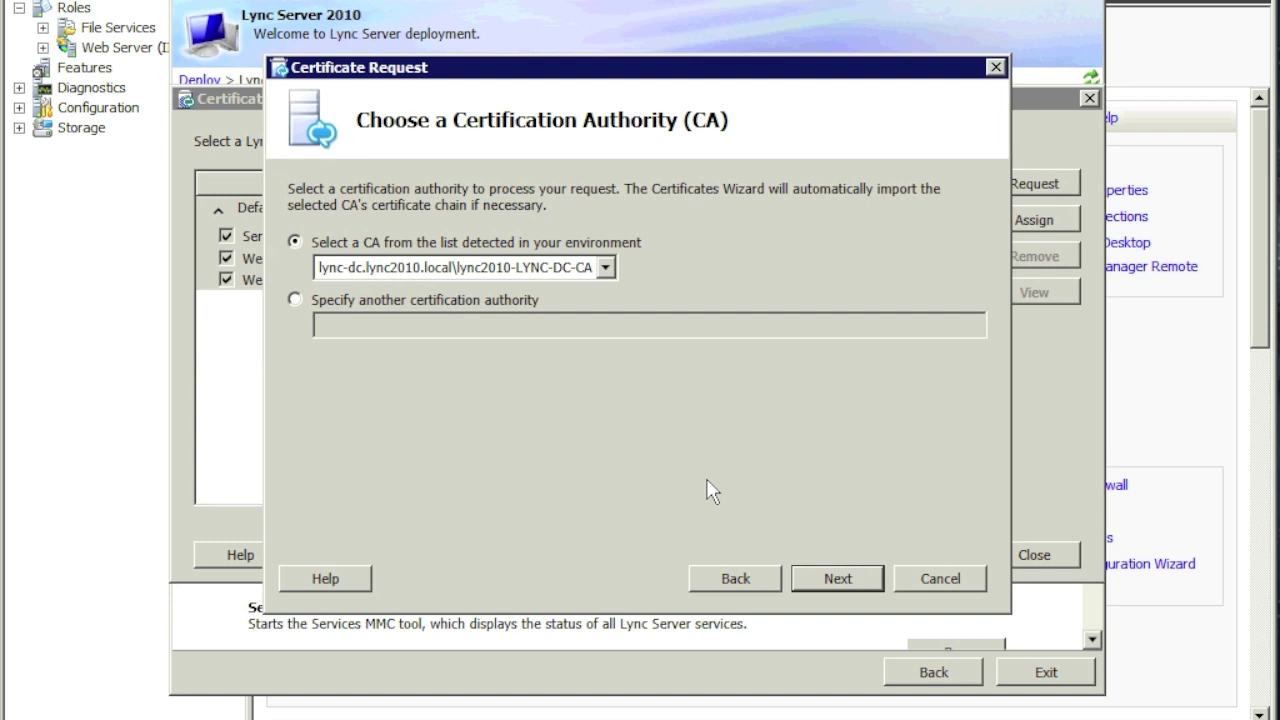
pyautogui.click(839, 572)
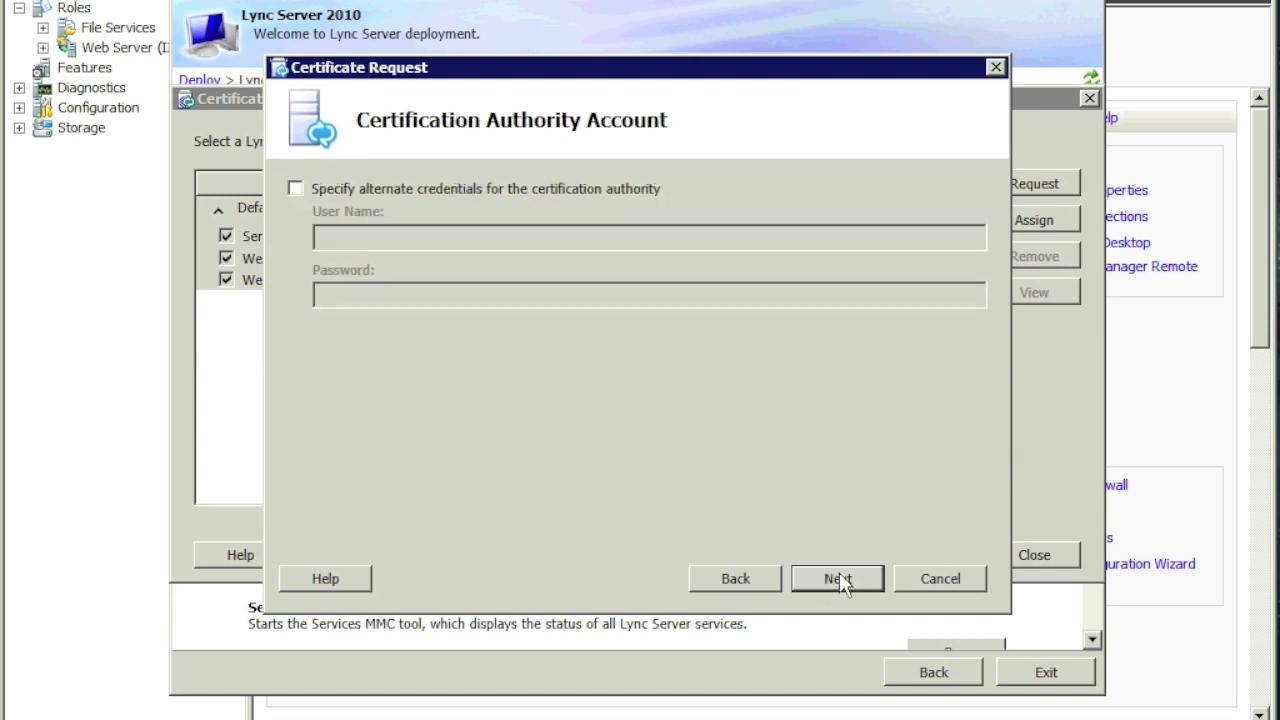
pyautogui.click(840, 578)
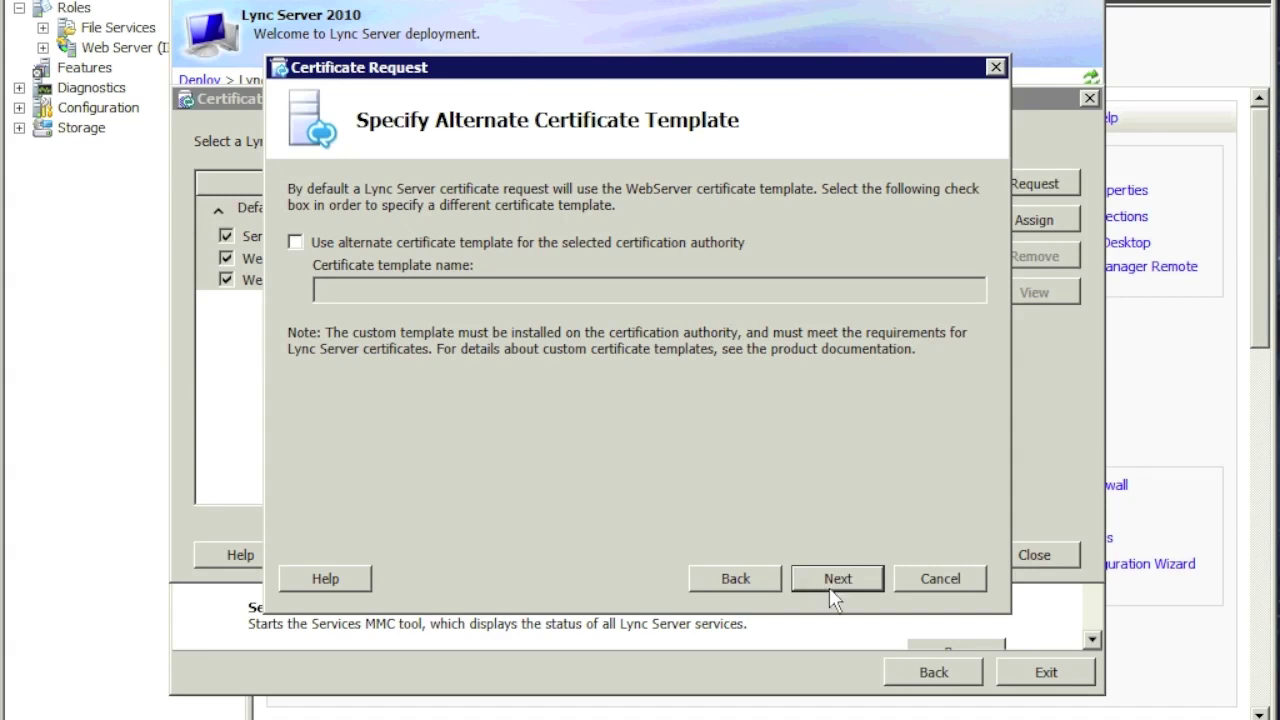
pyautogui.click(838, 579)
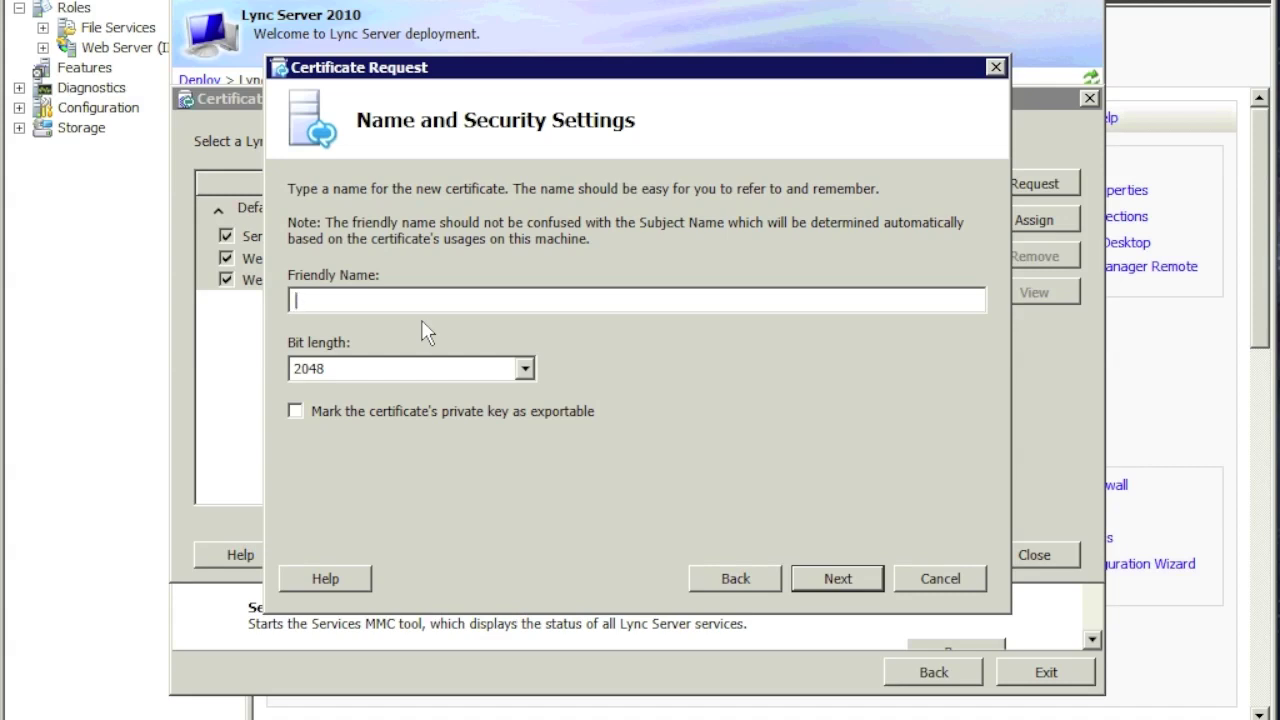
# Step: Name the certificate lync2010Cert and mark its private key exportable
pyautogui.write('lync2010Certi')
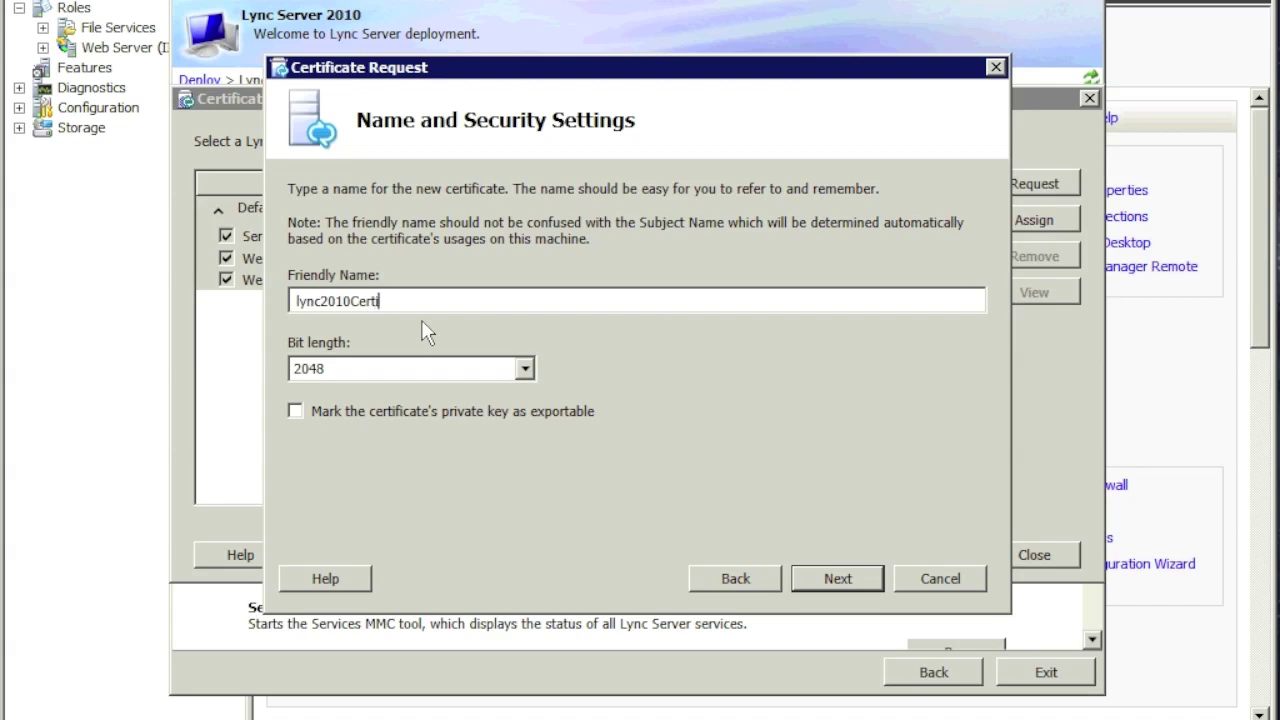
pyautogui.press('BackSpace')
pyautogui.click(366, 415)
pyautogui.click(822, 571)
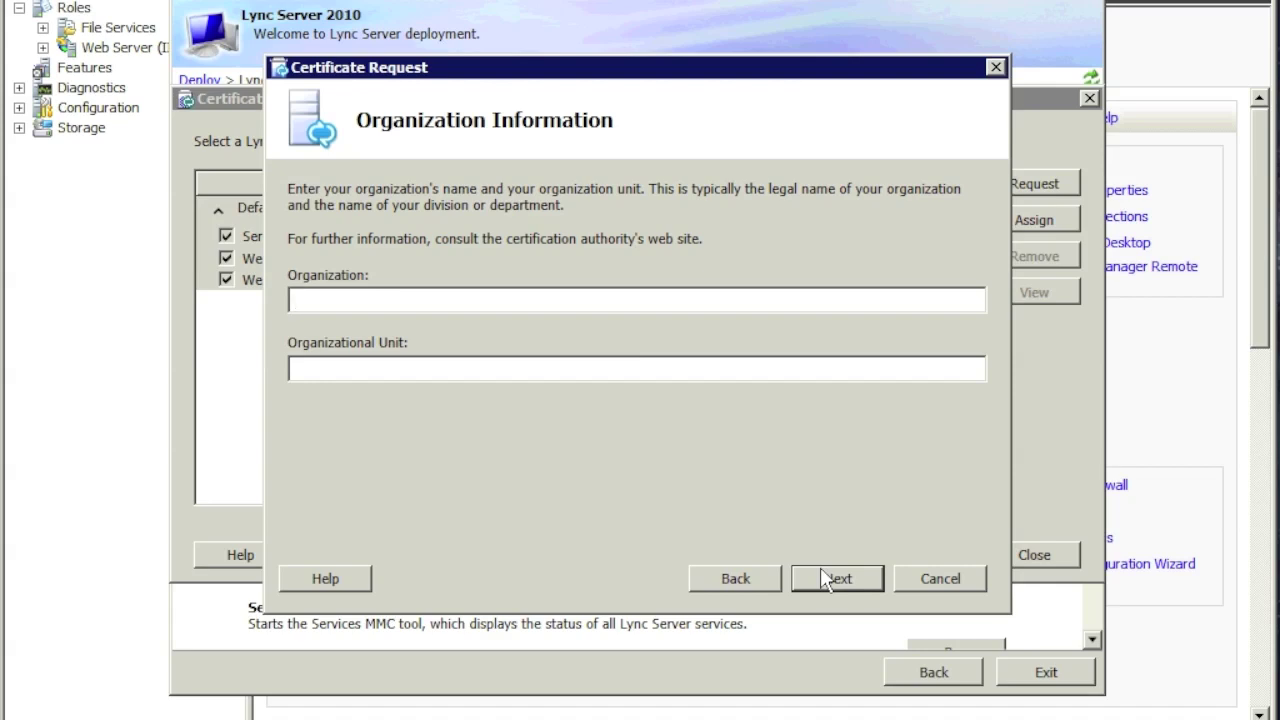
# Step: Set organization lync2010 and organizational unit Information Technology
pyautogui.write('lync2010')
pyautogui.press('Tab')
pyautogui.write('S')
pyautogui.press('BackSpace')
pyautogui.write('M')
pyautogui.press('BackSpace')
pyautogui.write('Information Technology')
pyautogui.click(837, 579)
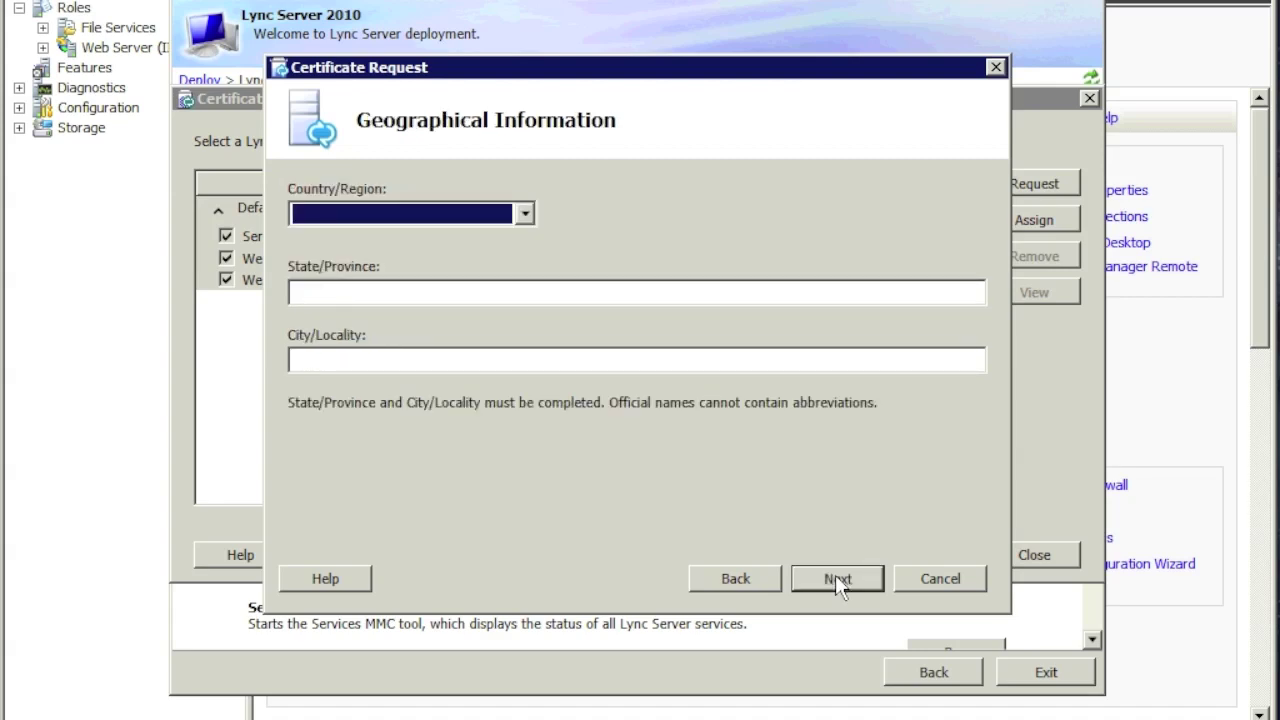
# Step: Enter the location as United States, state IL, city Chicago
pyautogui.click(390, 220)
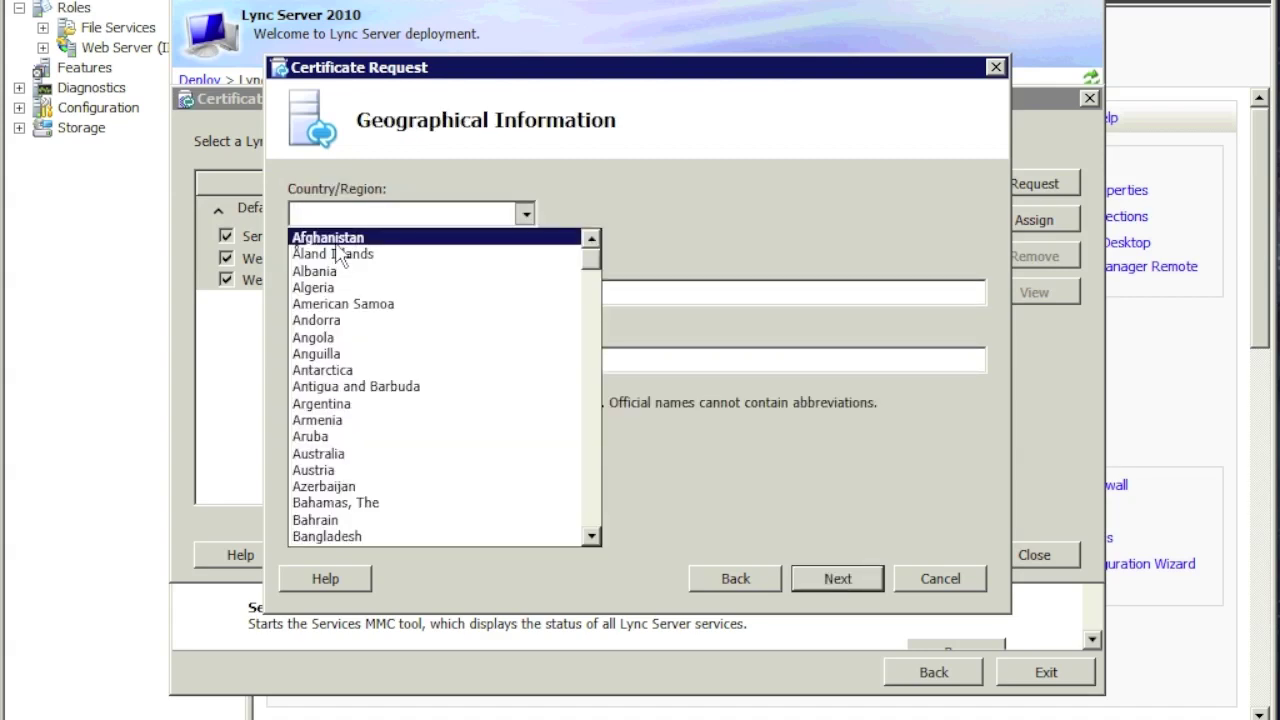
pyautogui.press('u')
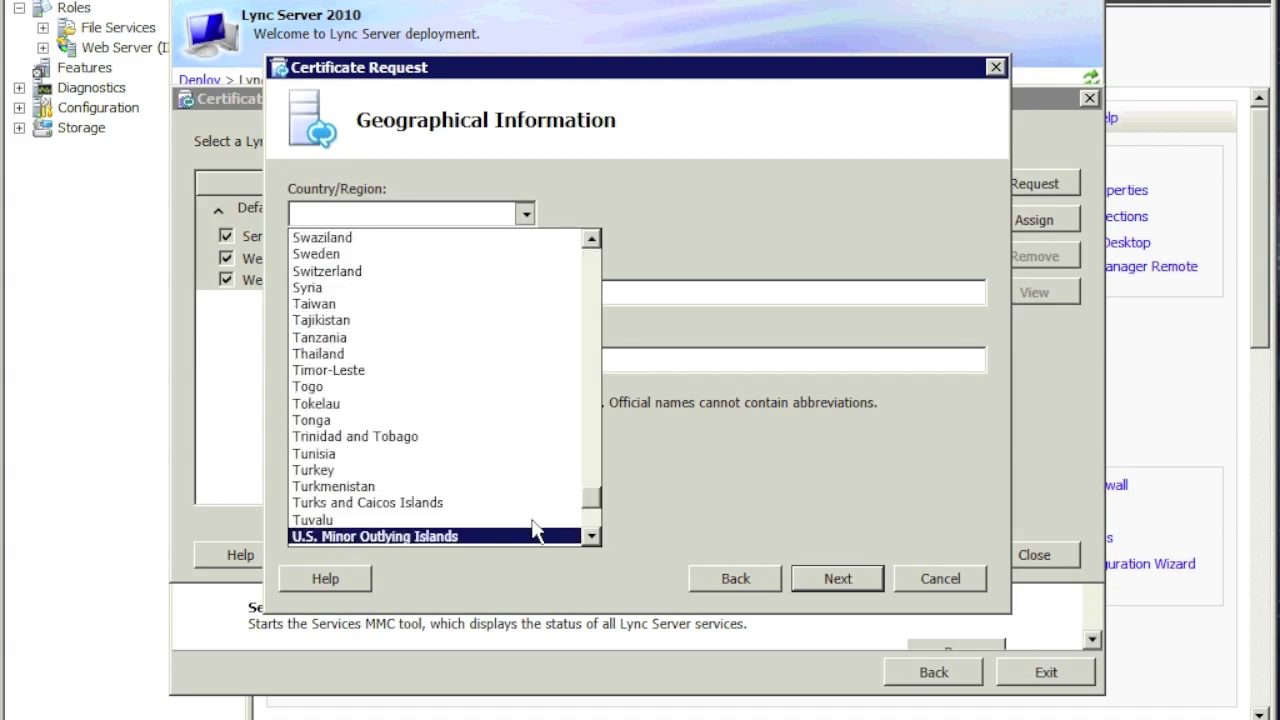
pyautogui.click(591, 537)
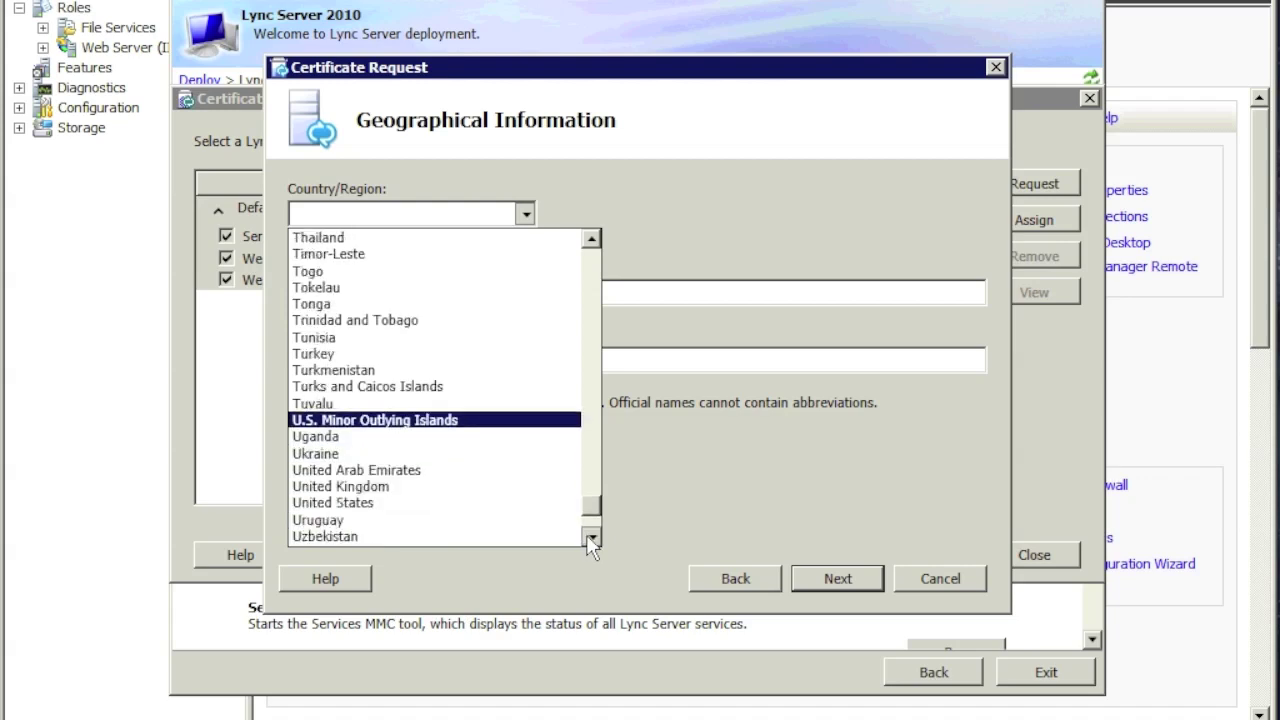
pyautogui.click(591, 540)
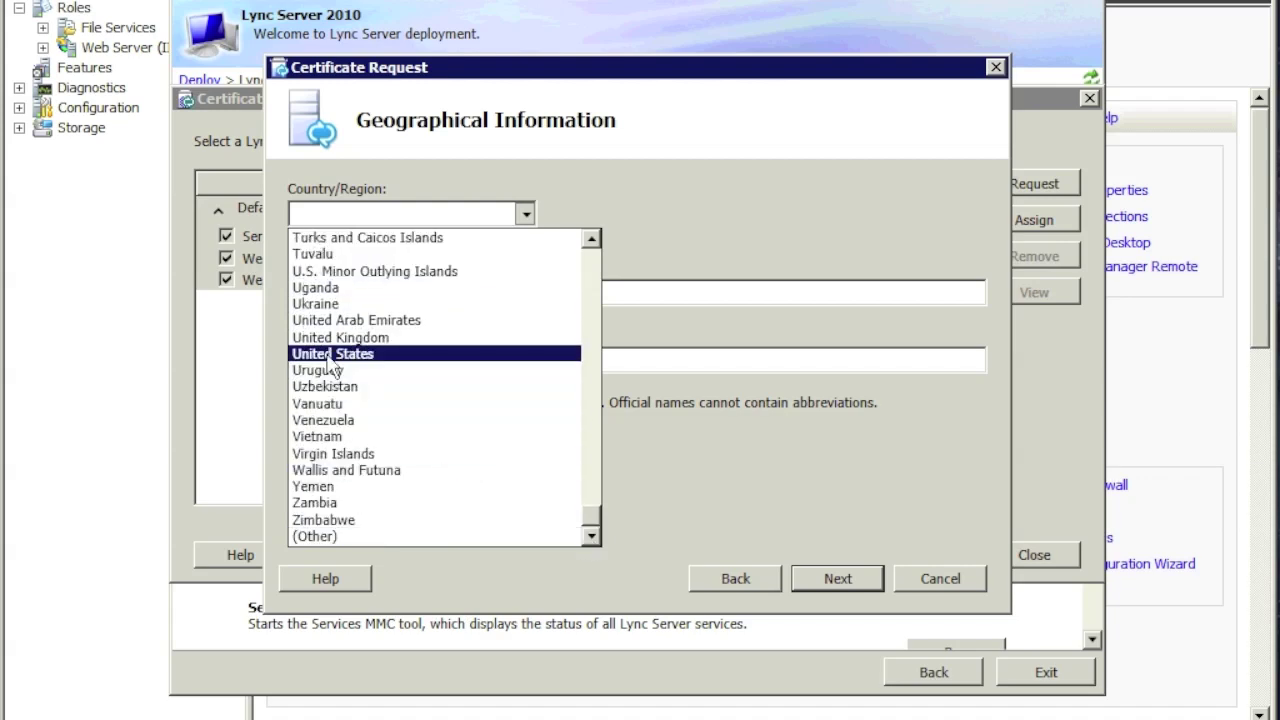
pyautogui.click(330, 354)
pyautogui.press('Tab')
pyautogui.write('IL')
pyautogui.press('Tab')
pyautogui.write('Chicago')
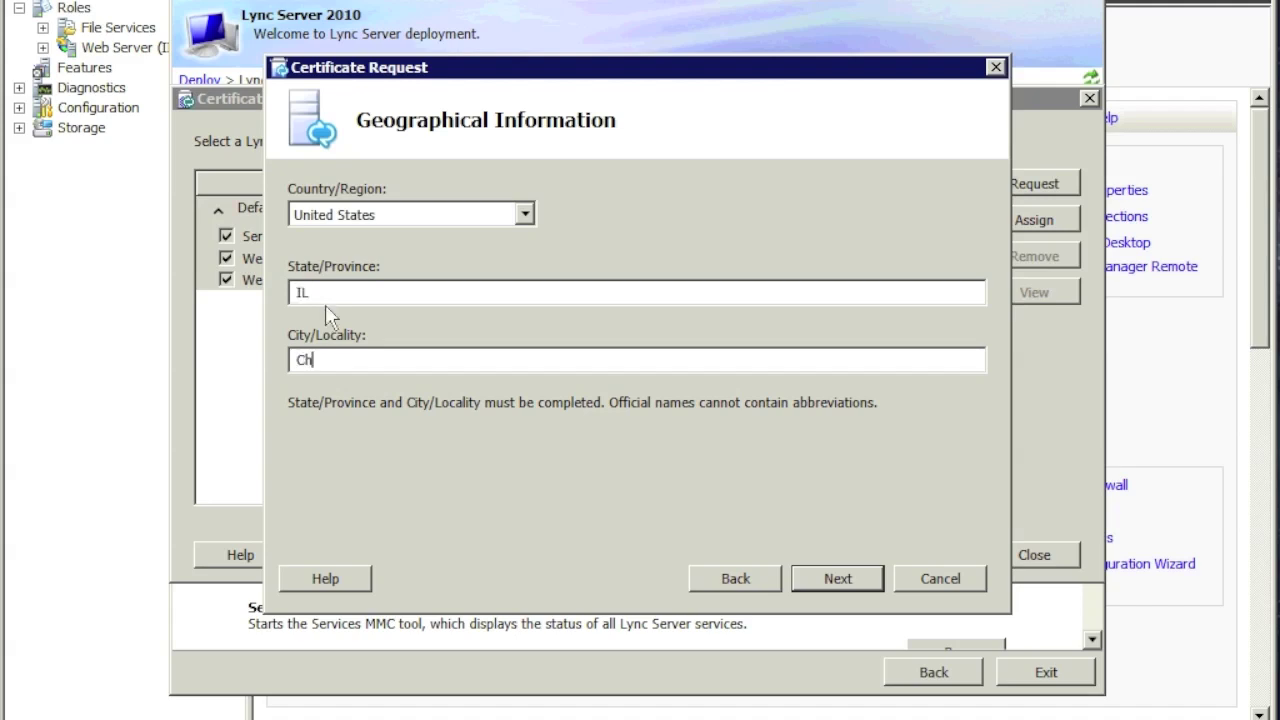
pyautogui.click(863, 579)
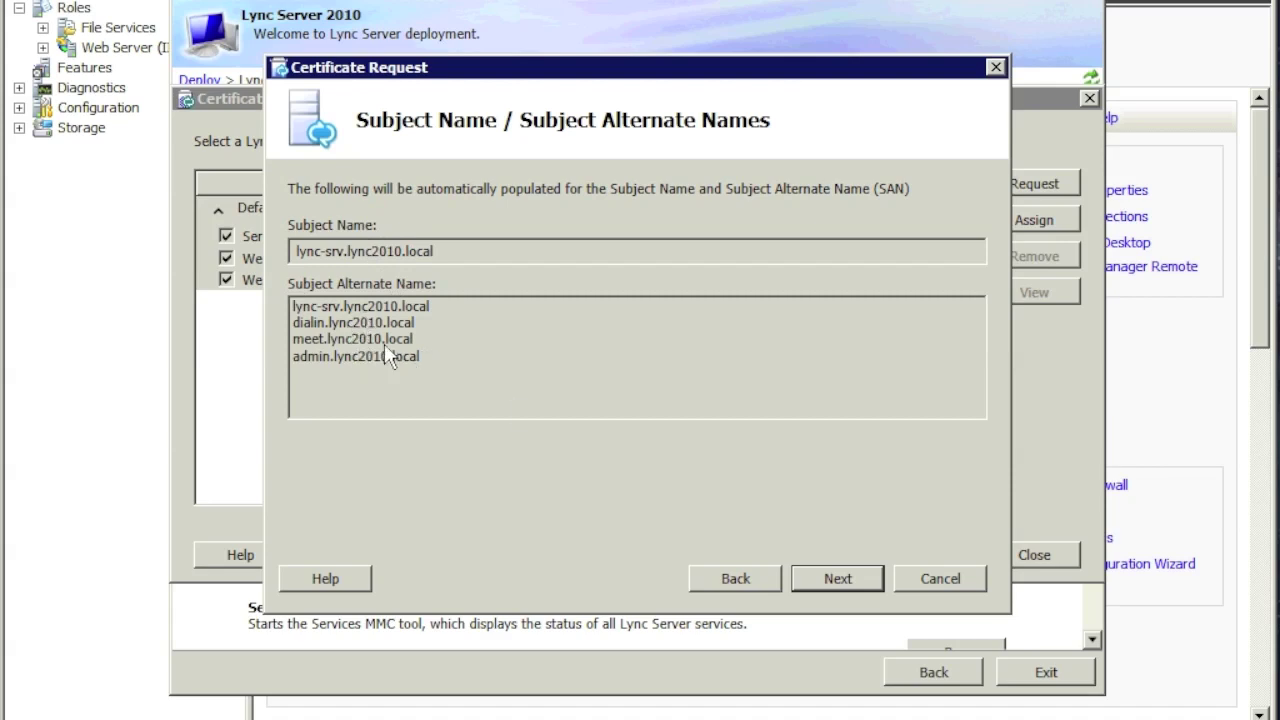
# Step: Accept the subject names, include the lync2010.local SIP domain, and submit the certificate request
pyautogui.click(843, 575)
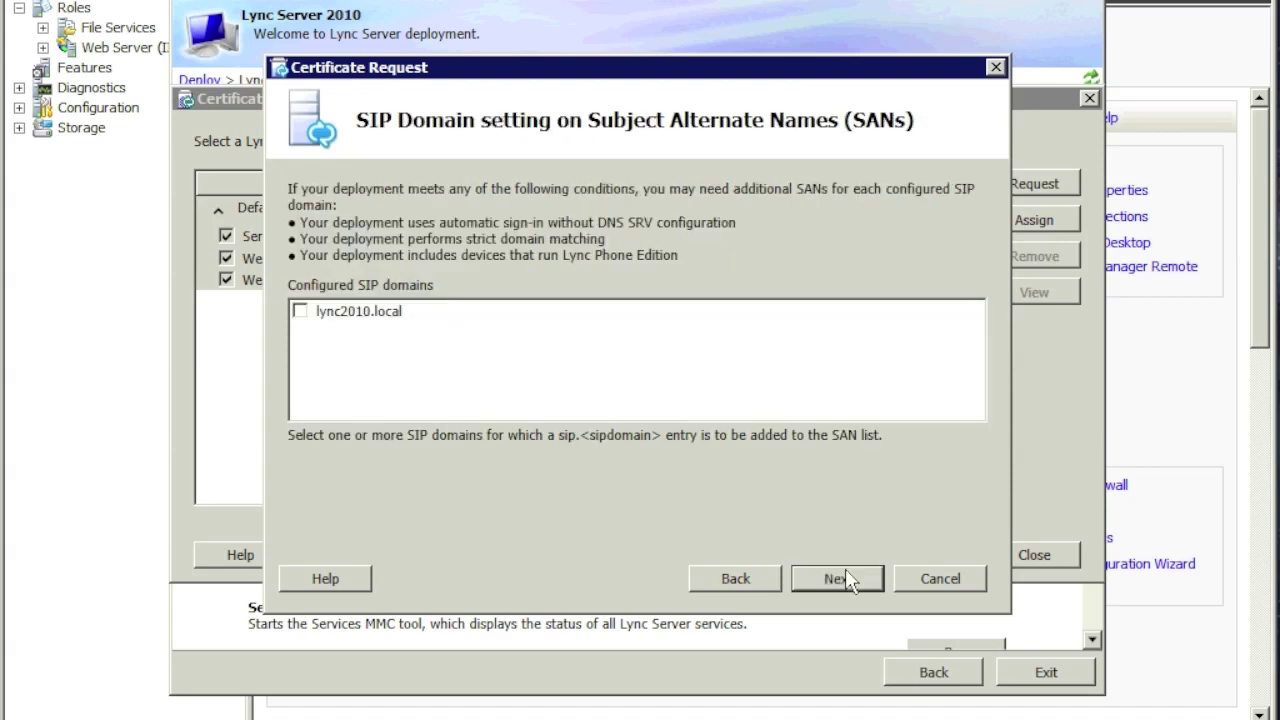
pyautogui.click(300, 311)
pyautogui.click(838, 579)
pyautogui.click(838, 579)
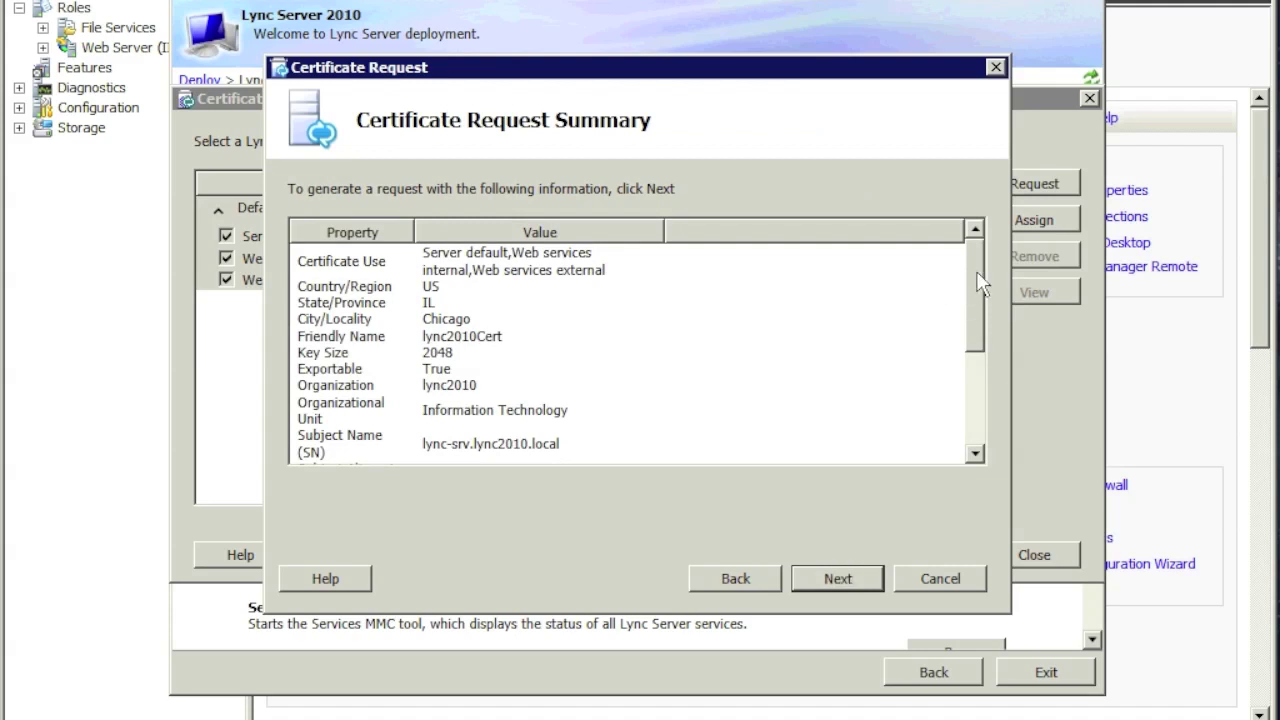
pyautogui.click(982, 440)
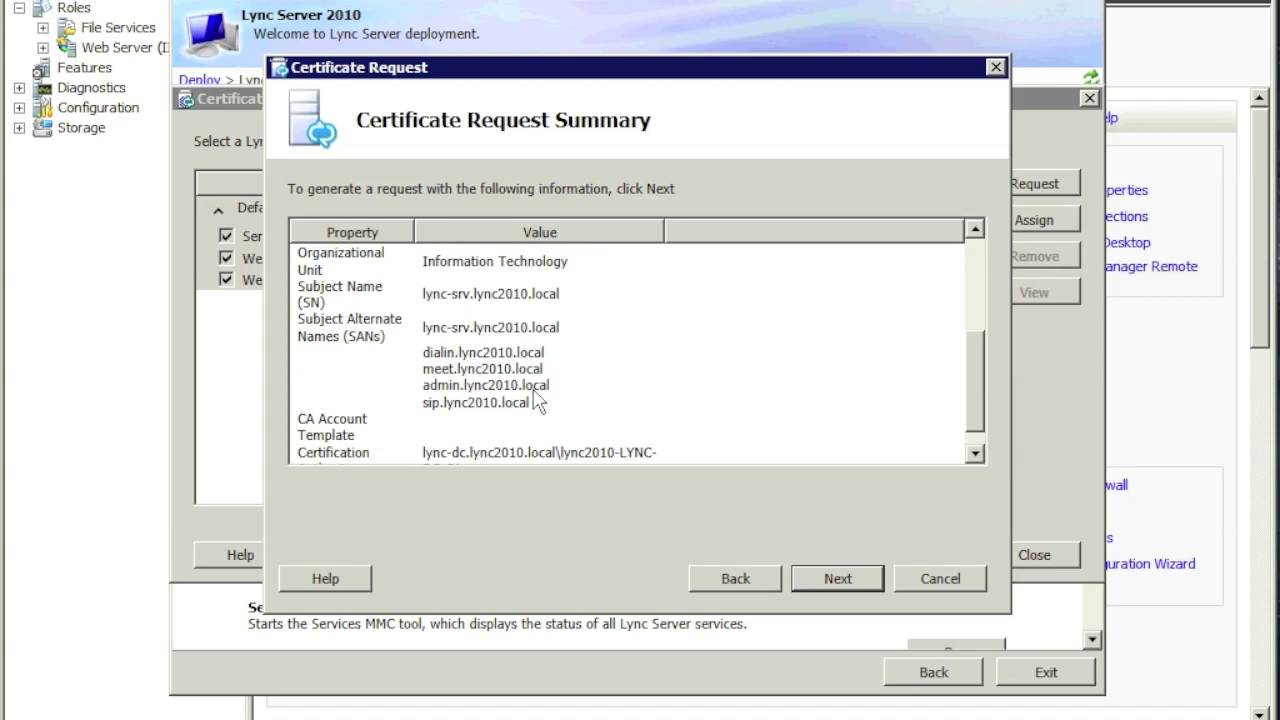
pyautogui.click(840, 574)
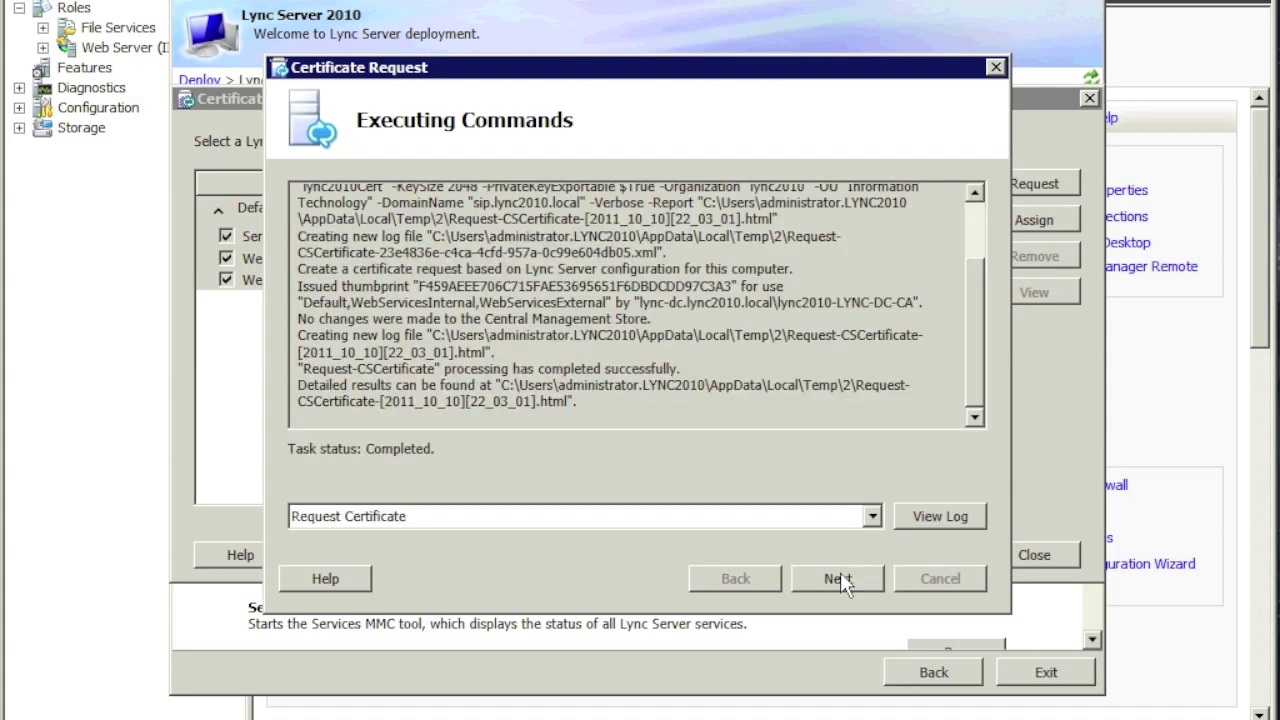
# Step: Inspect the issued certificate's Subject and Subject Alternative Name fields on its Details tab
pyautogui.click(840, 576)
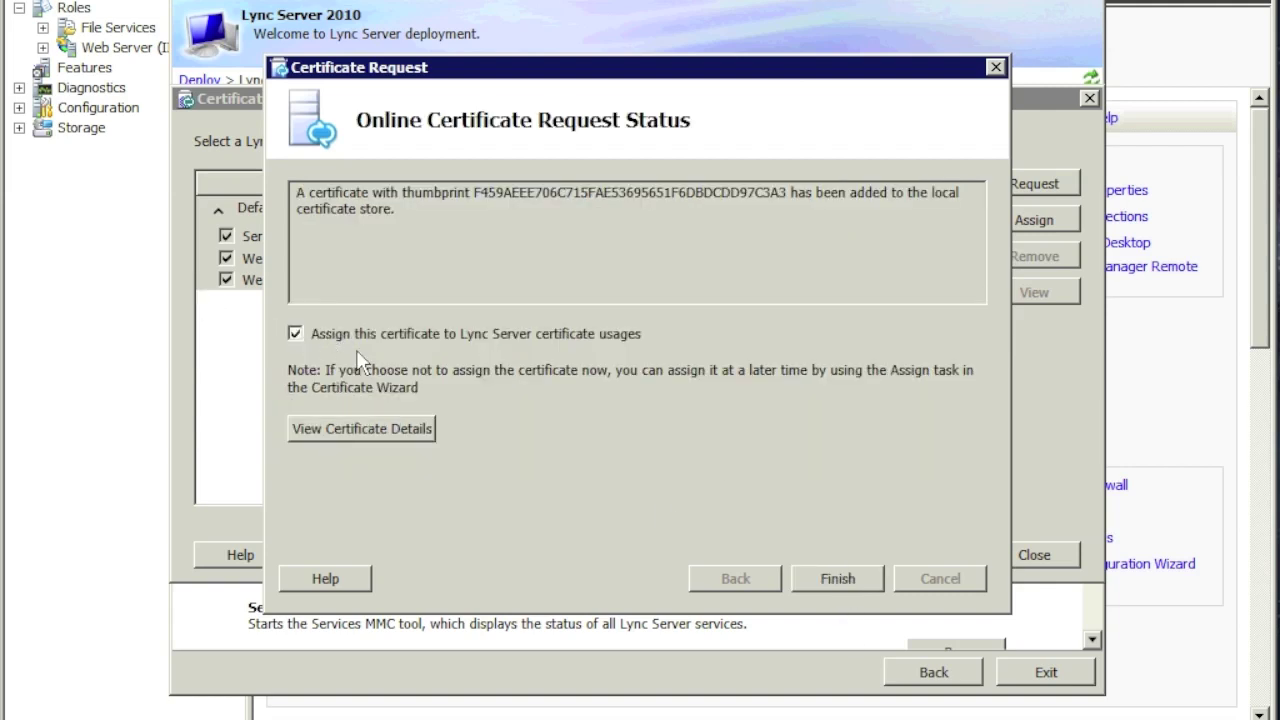
pyautogui.click(399, 436)
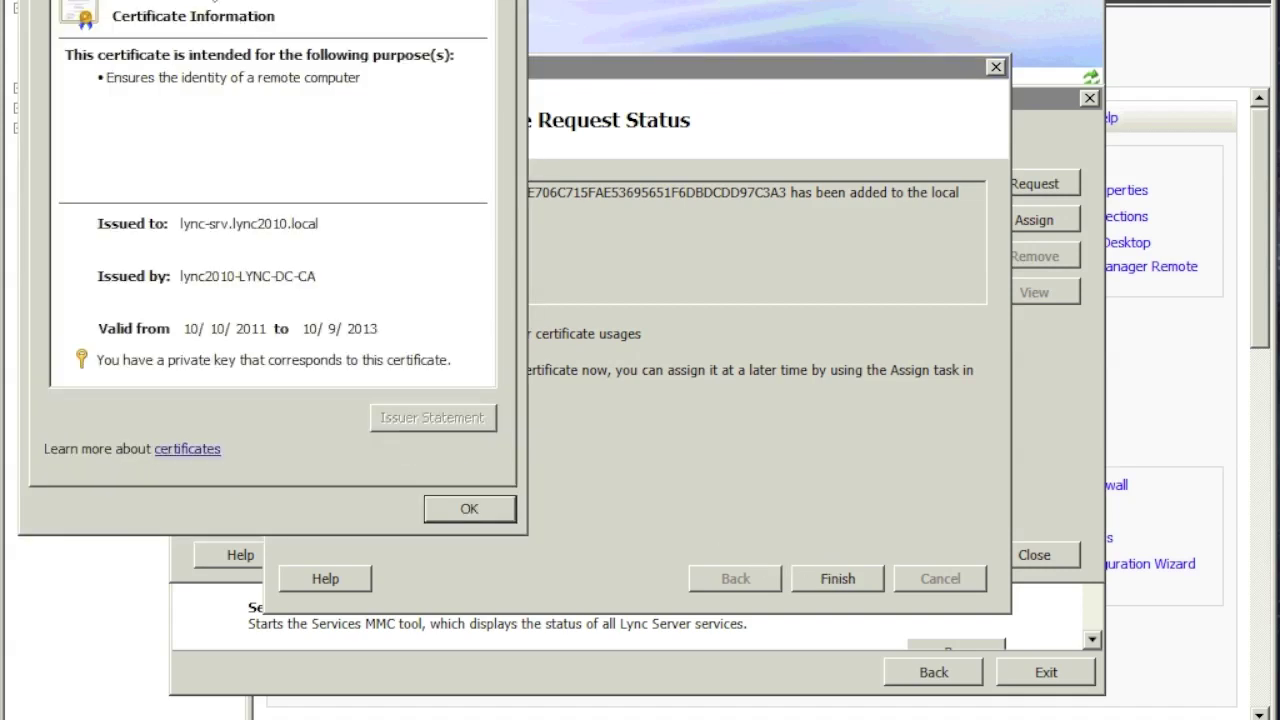
pyautogui.hotkey('ctrl', 'Tab')
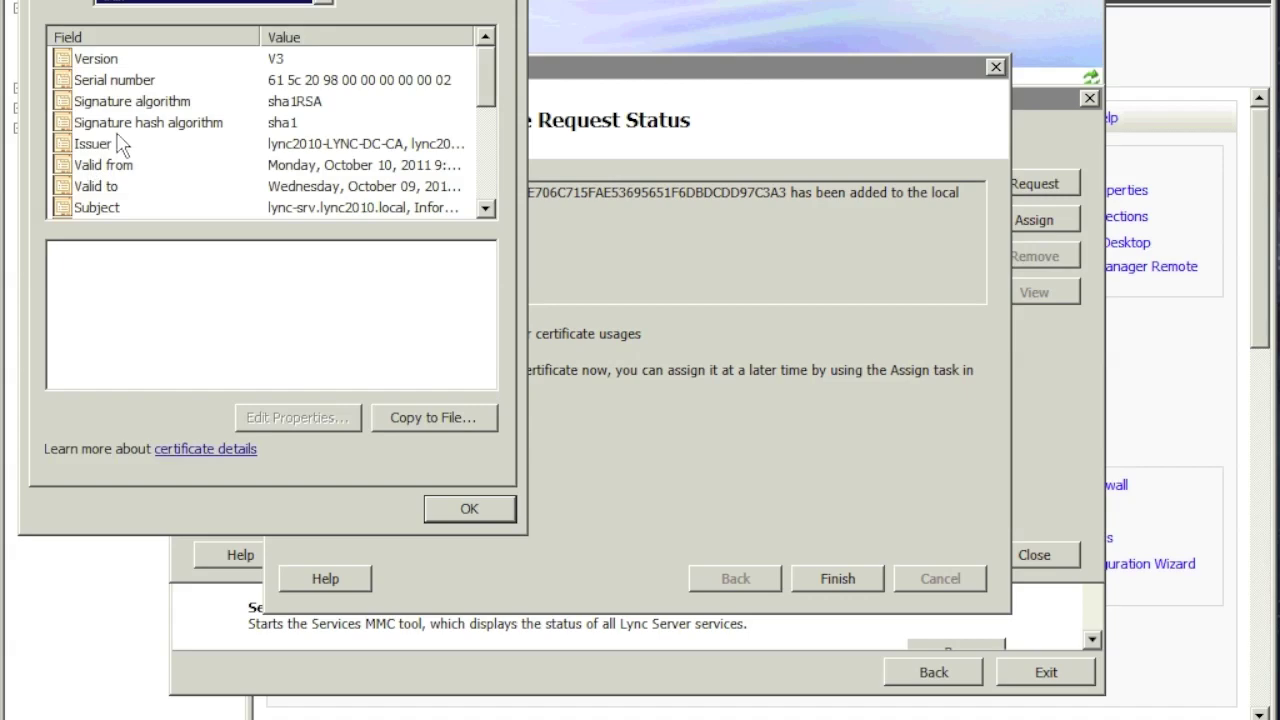
pyautogui.click(143, 104)
pyautogui.press('Down')
pyautogui.press('Down')
pyautogui.press('Down')
pyautogui.press('Down')
pyautogui.press('Down')
pyautogui.press('Down')
pyautogui.press('Up')
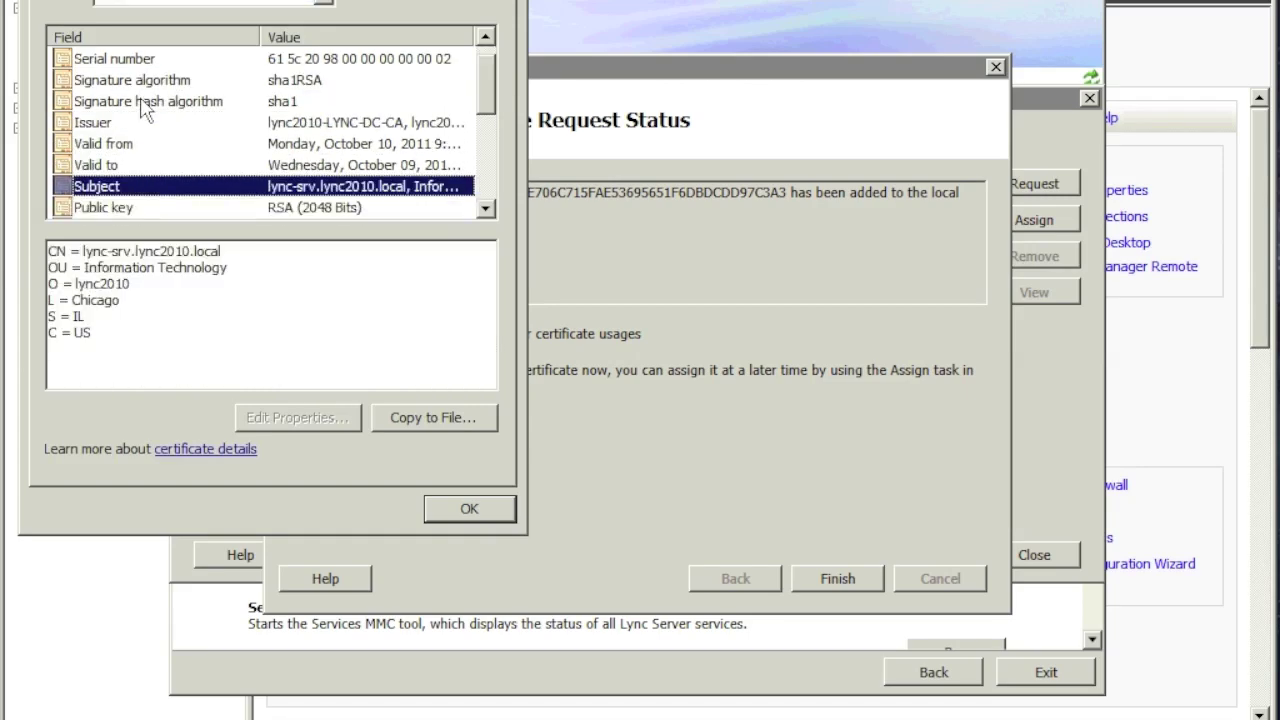
pyautogui.press('Down')
pyautogui.press('Down')
pyautogui.press('Down')
pyautogui.press('Up')
pyautogui.press('Down')
pyautogui.press('Down')
pyautogui.press('Down')
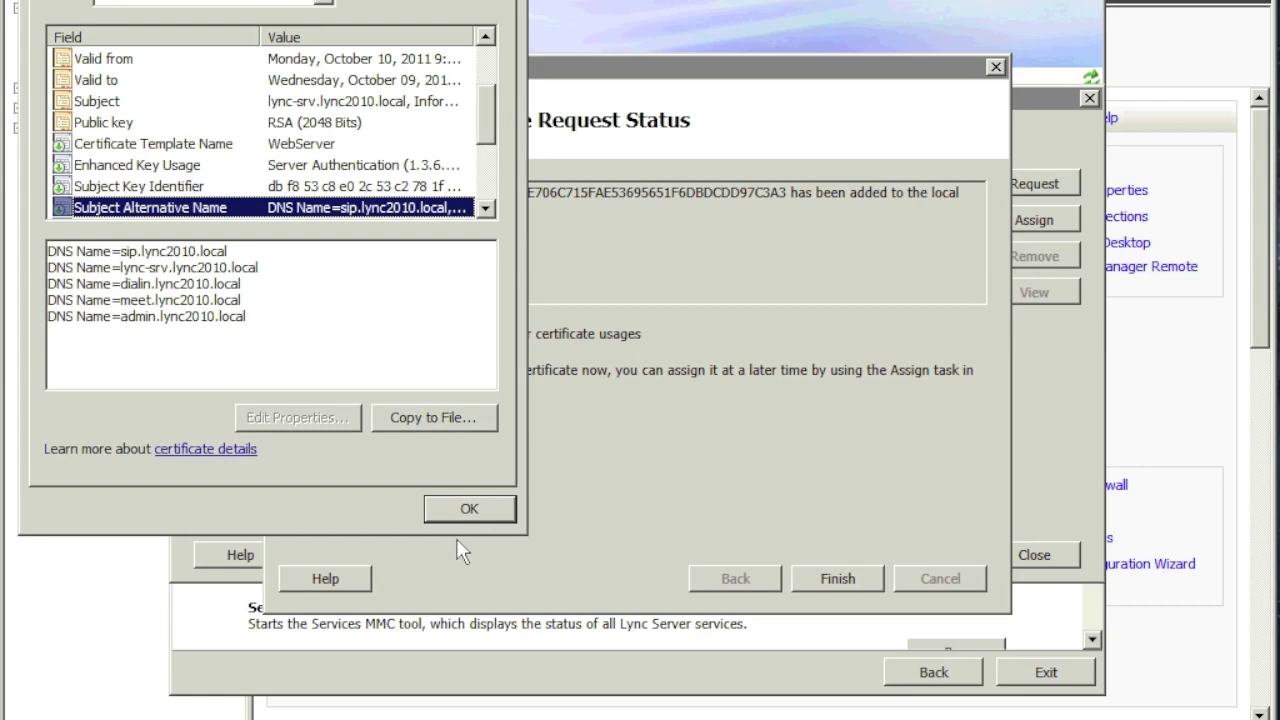
pyautogui.click(471, 514)
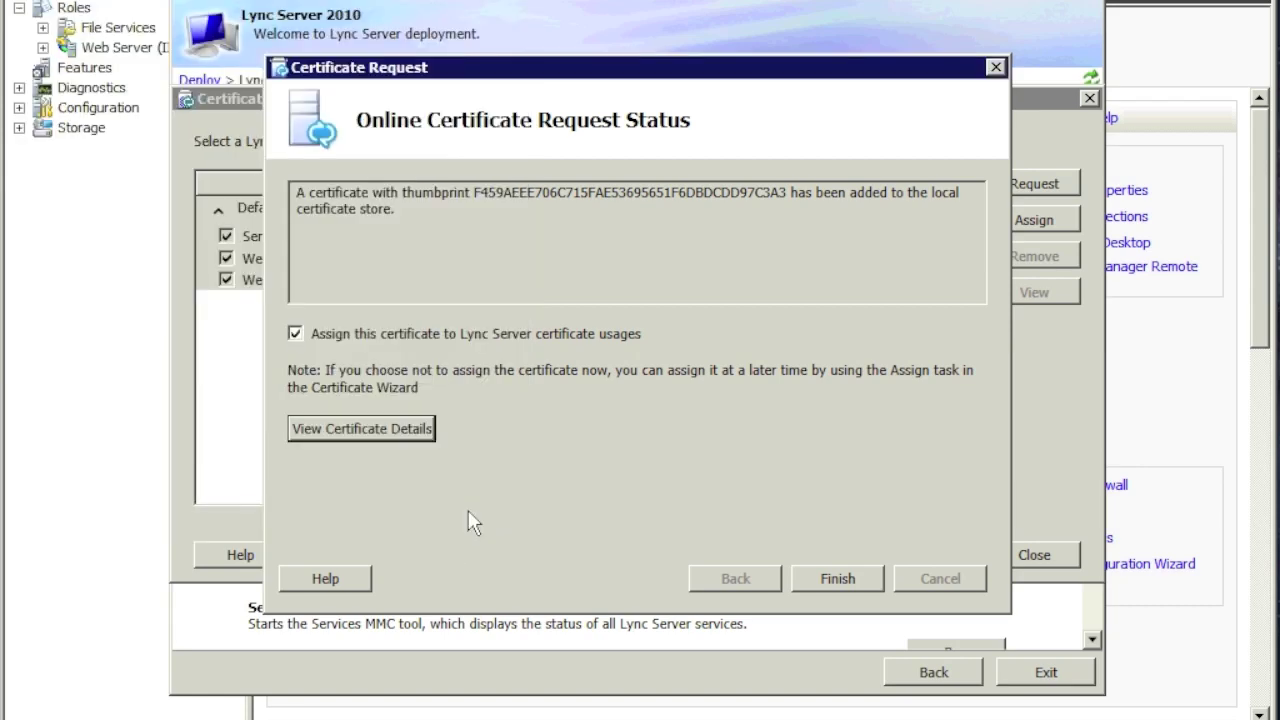
pyautogui.click(849, 578)
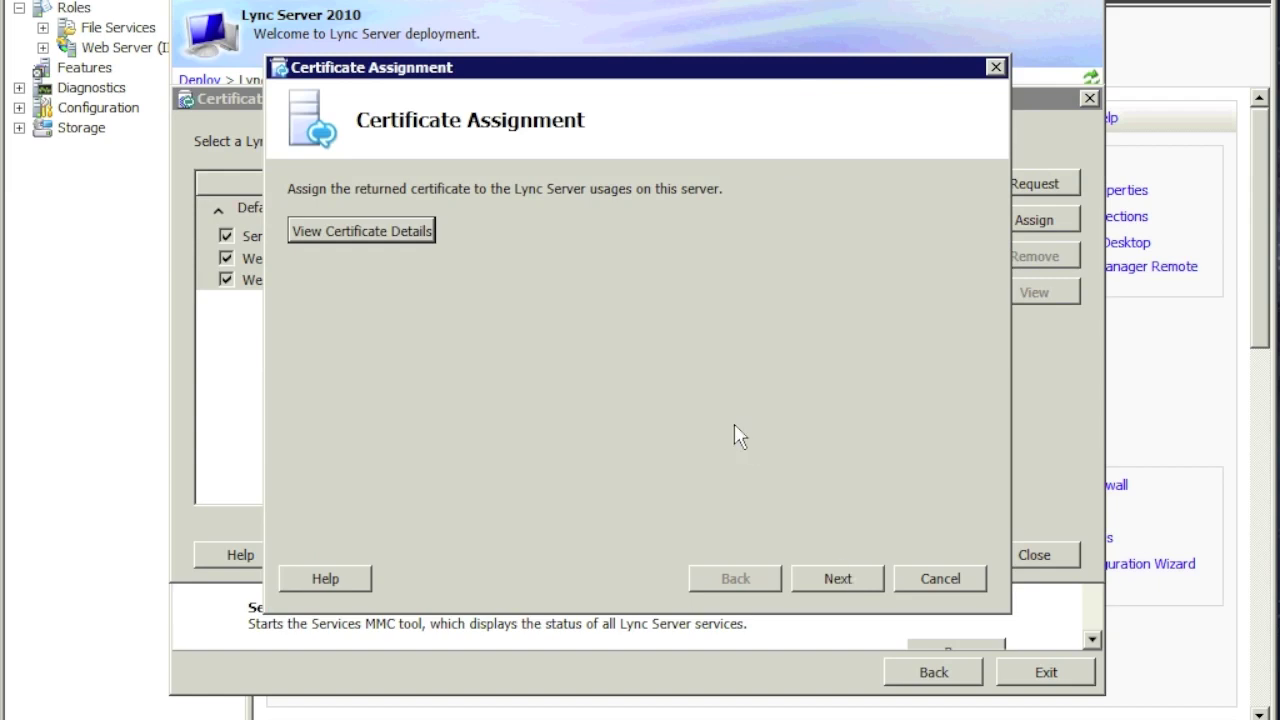
# Step: Assign lync2010Cert to the default and web services usages and close the Certificate Wizard
pyautogui.click(853, 583)
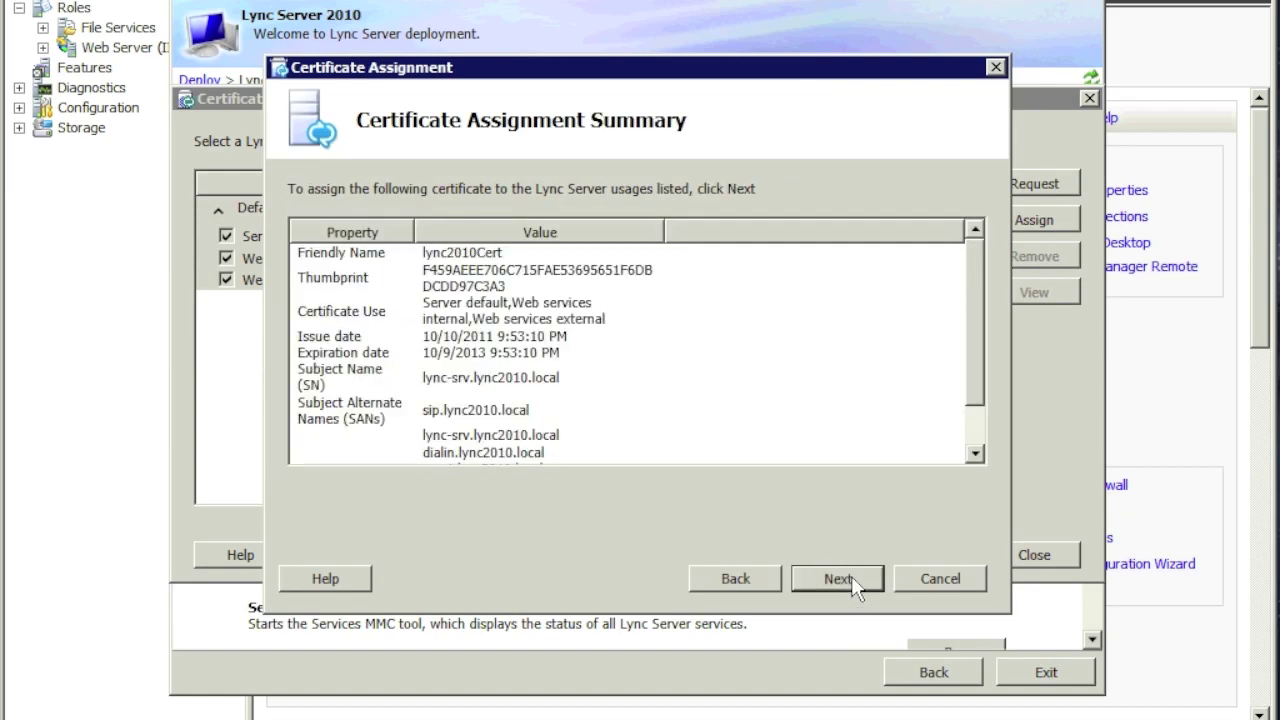
pyautogui.click(963, 320)
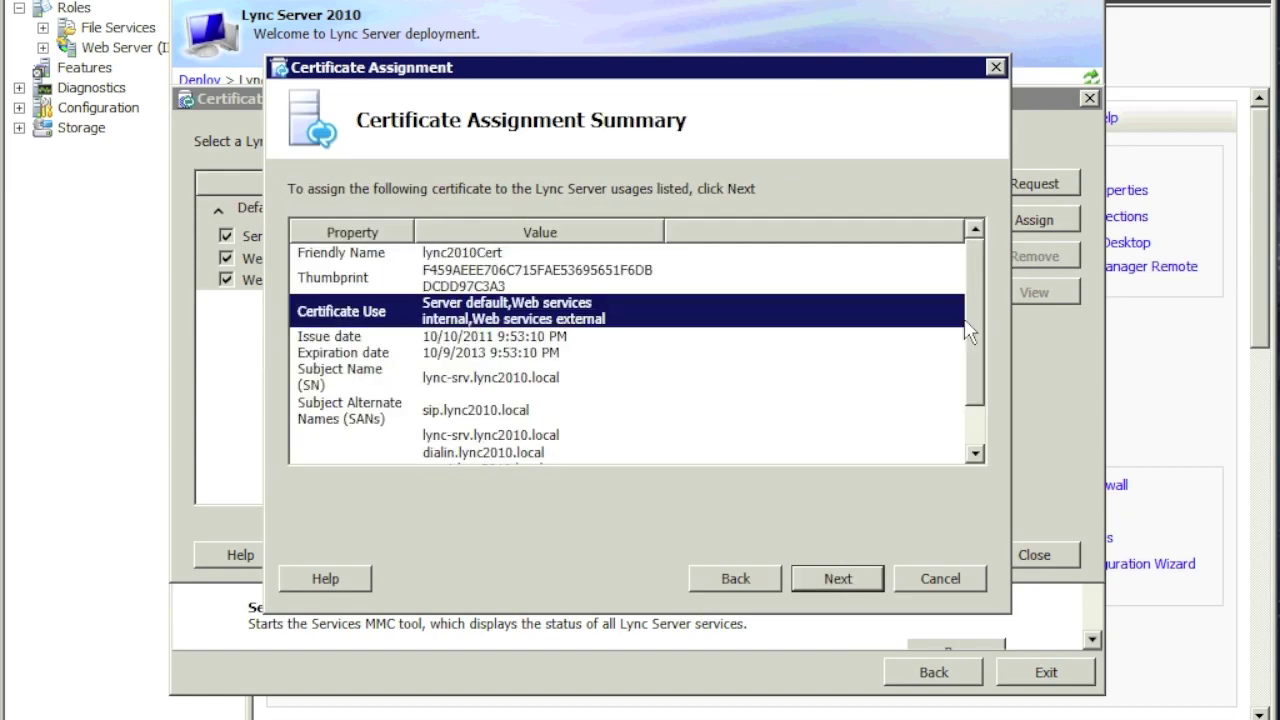
pyautogui.click(978, 438)
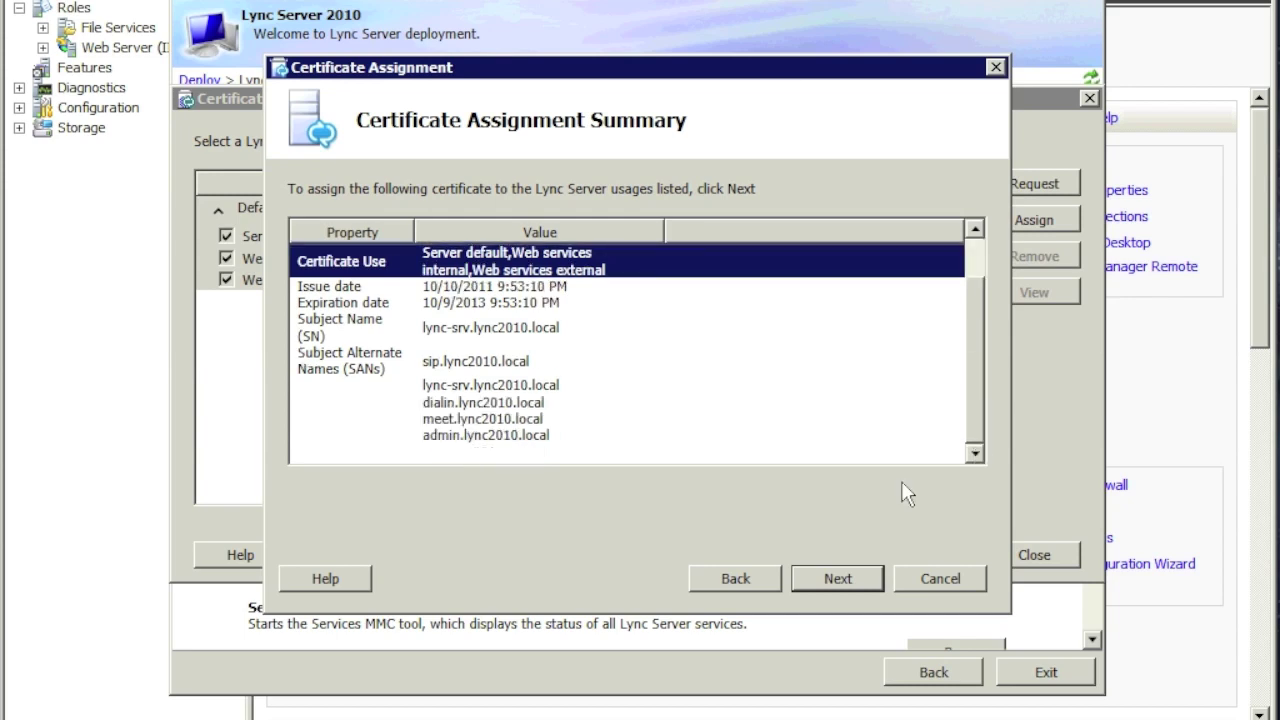
pyautogui.click(854, 582)
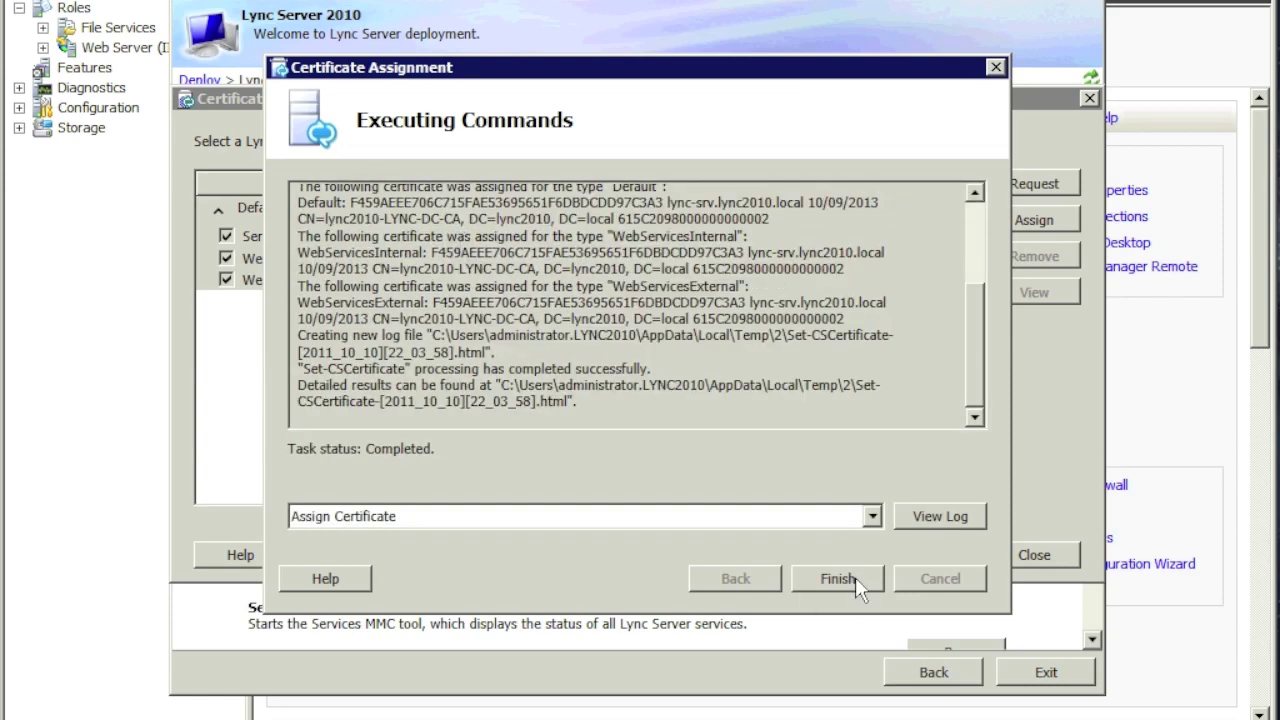
pyautogui.click(855, 577)
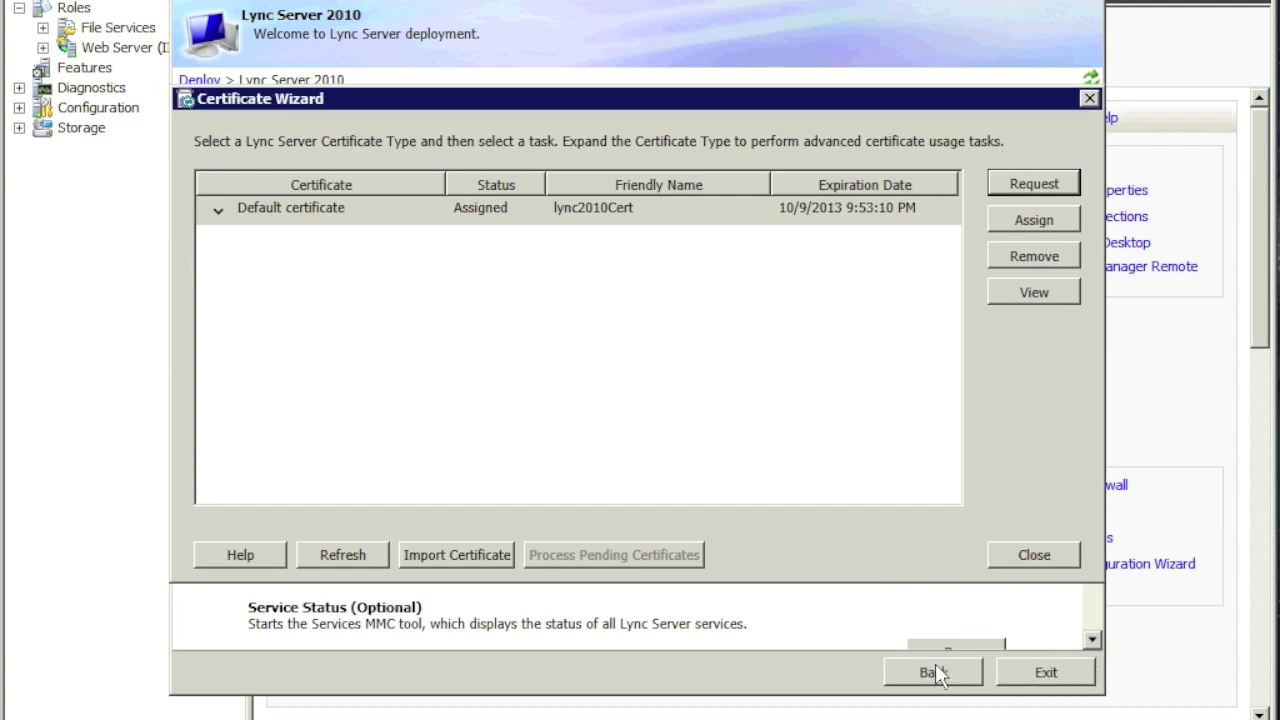
pyautogui.click(1044, 674)
pyautogui.click(1032, 555)
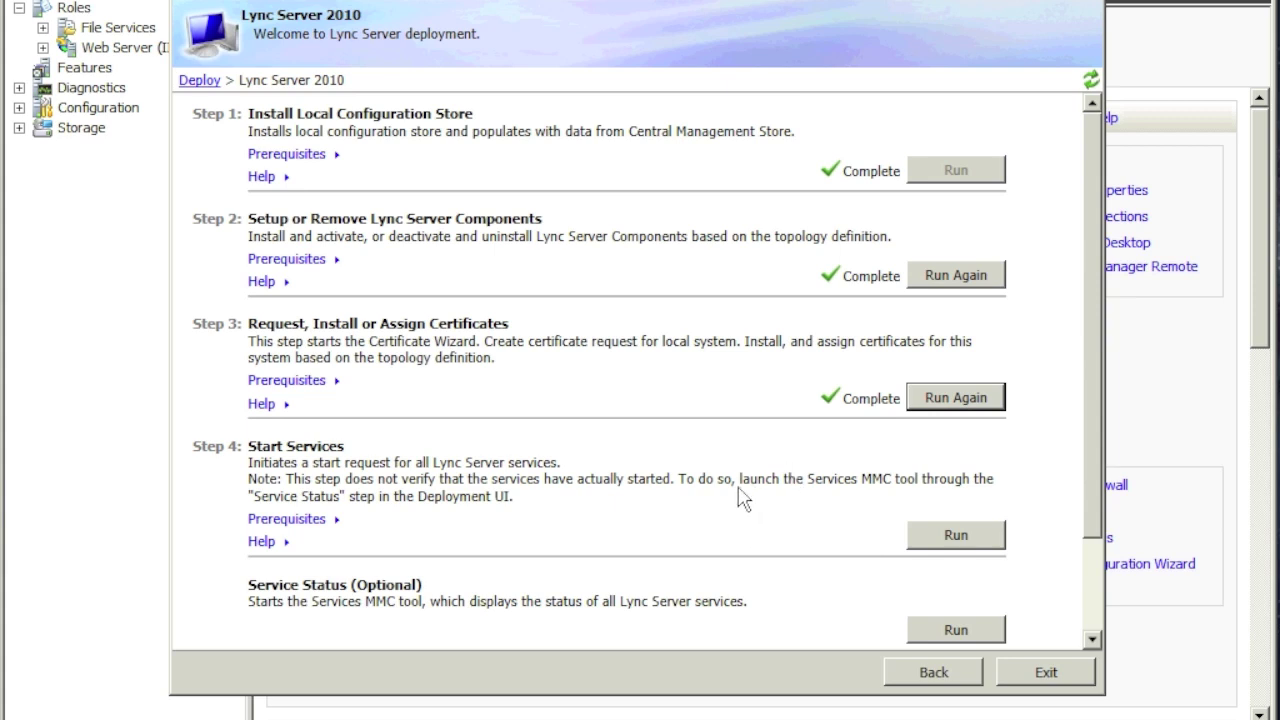
# Step: Run Step 4: Start Services to start all Lync Server services, then close the finished task
pyautogui.click(926, 529)
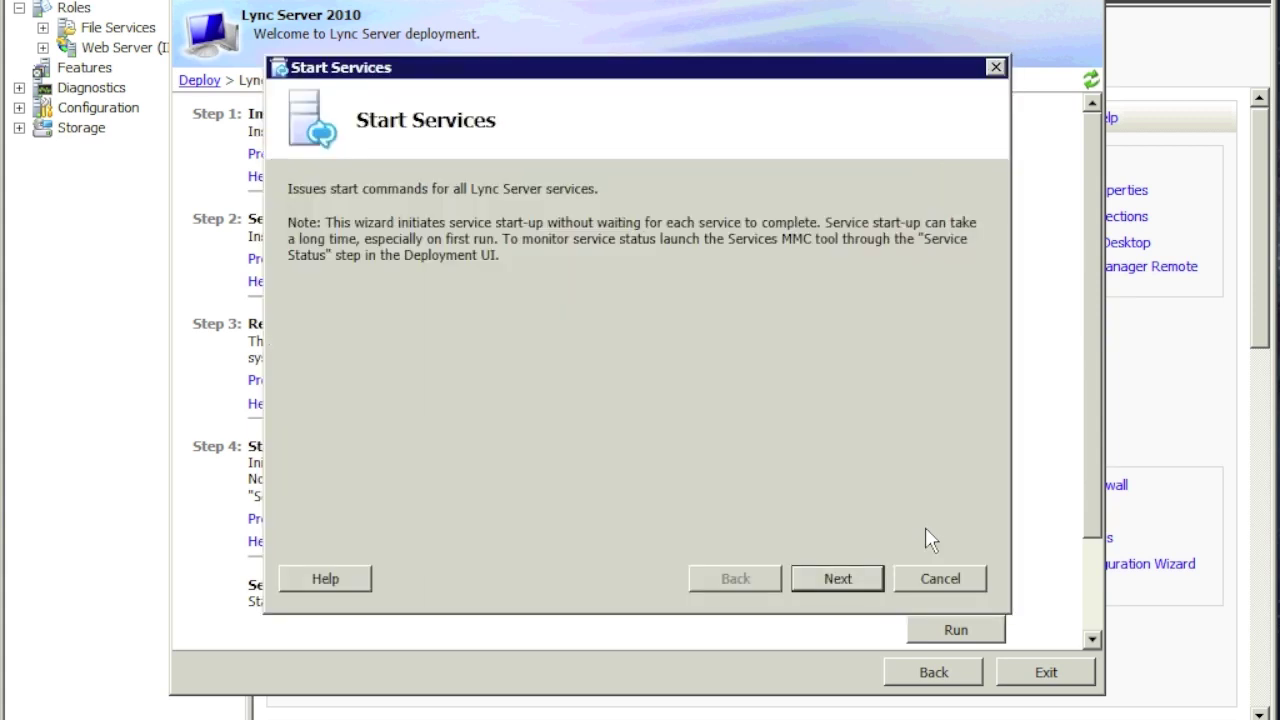
pyautogui.click(862, 578)
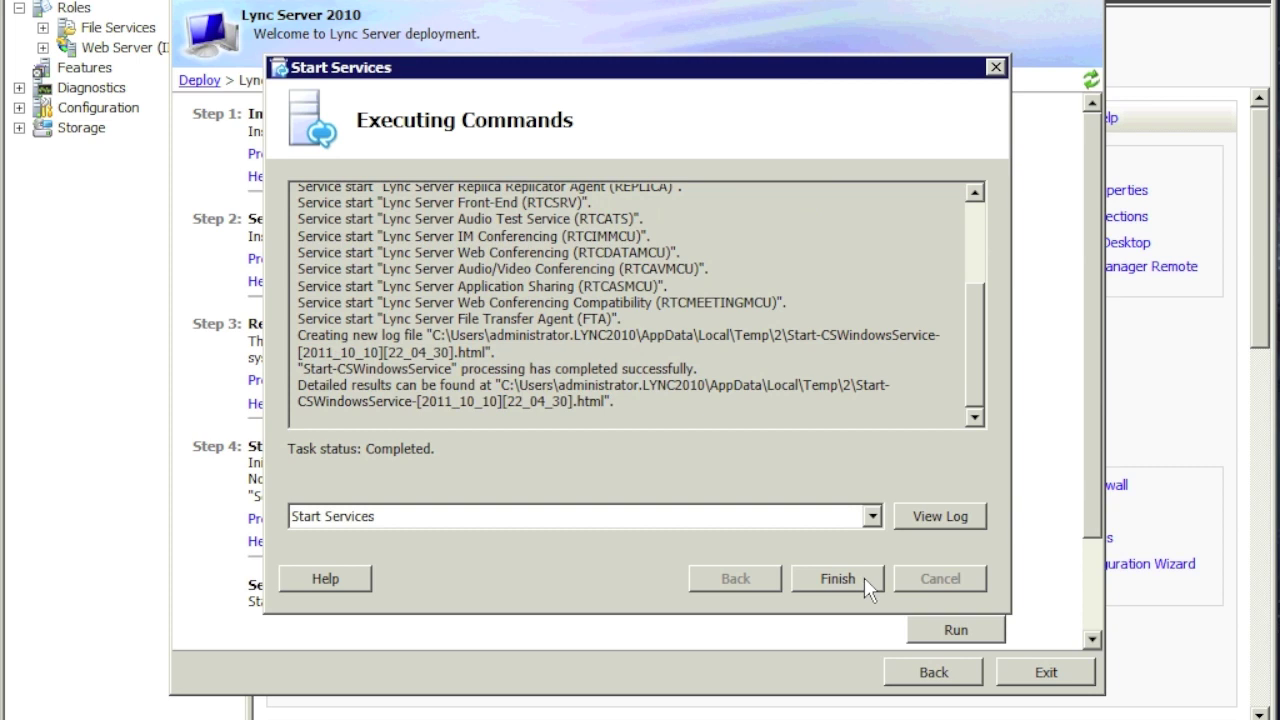
pyautogui.click(864, 577)
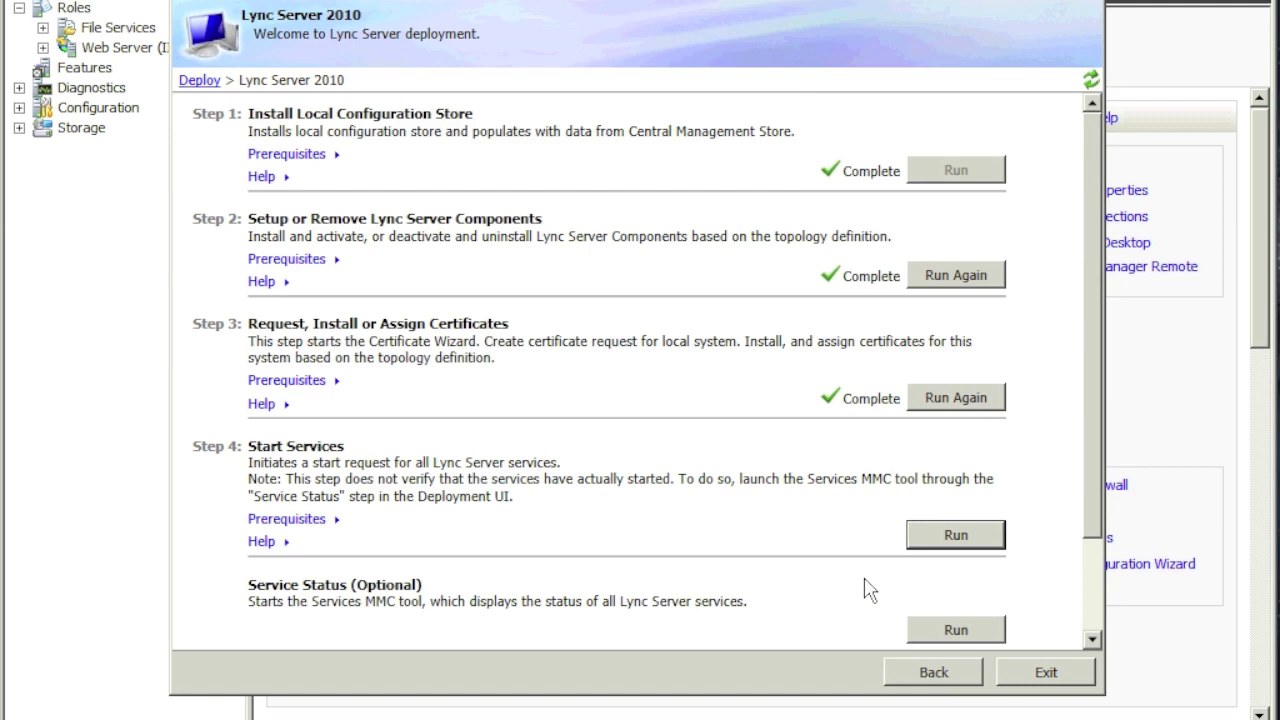
pyautogui.moveTo(1093, 530); pyautogui.dragTo(1094, 596)
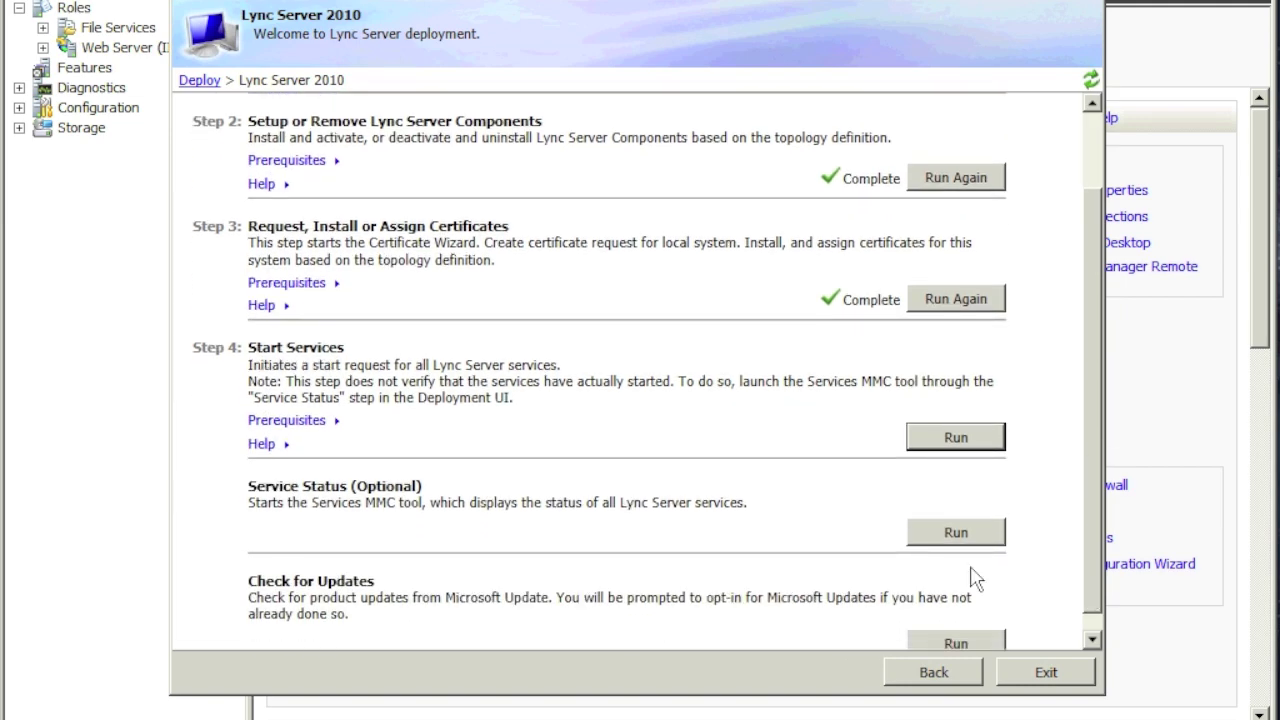
pyautogui.click(930, 524)
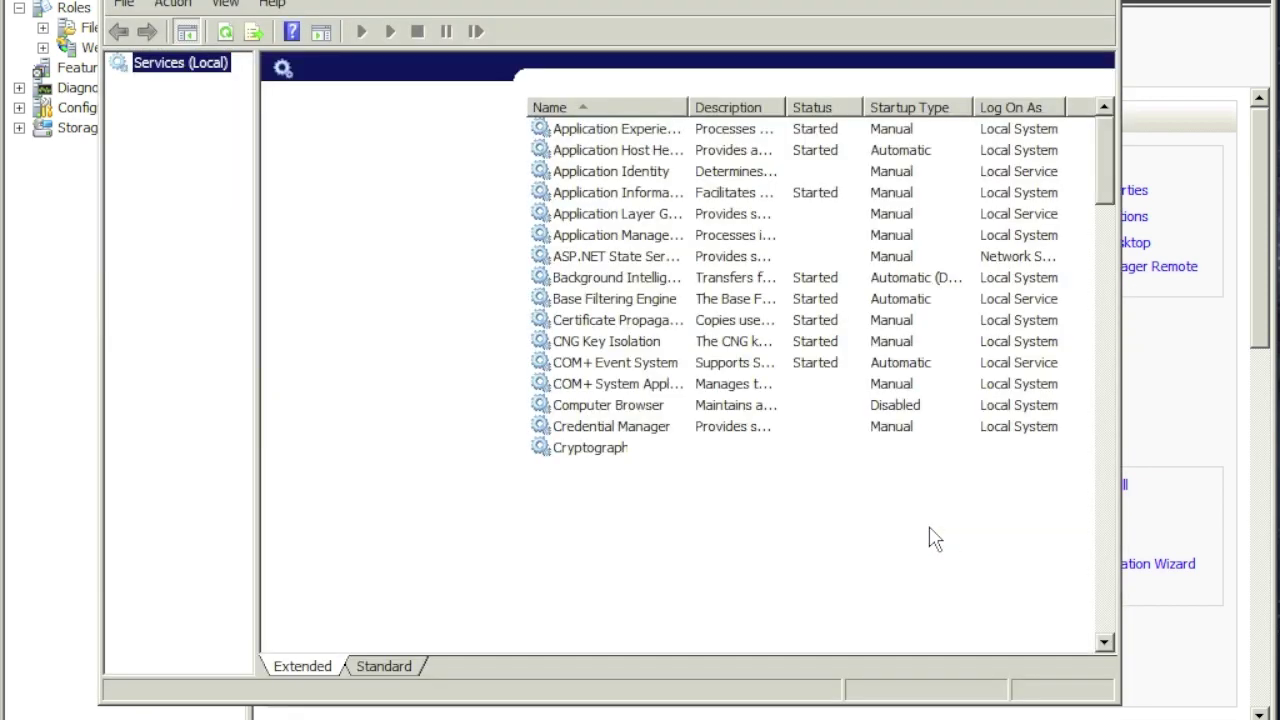
pyautogui.click(648, 476)
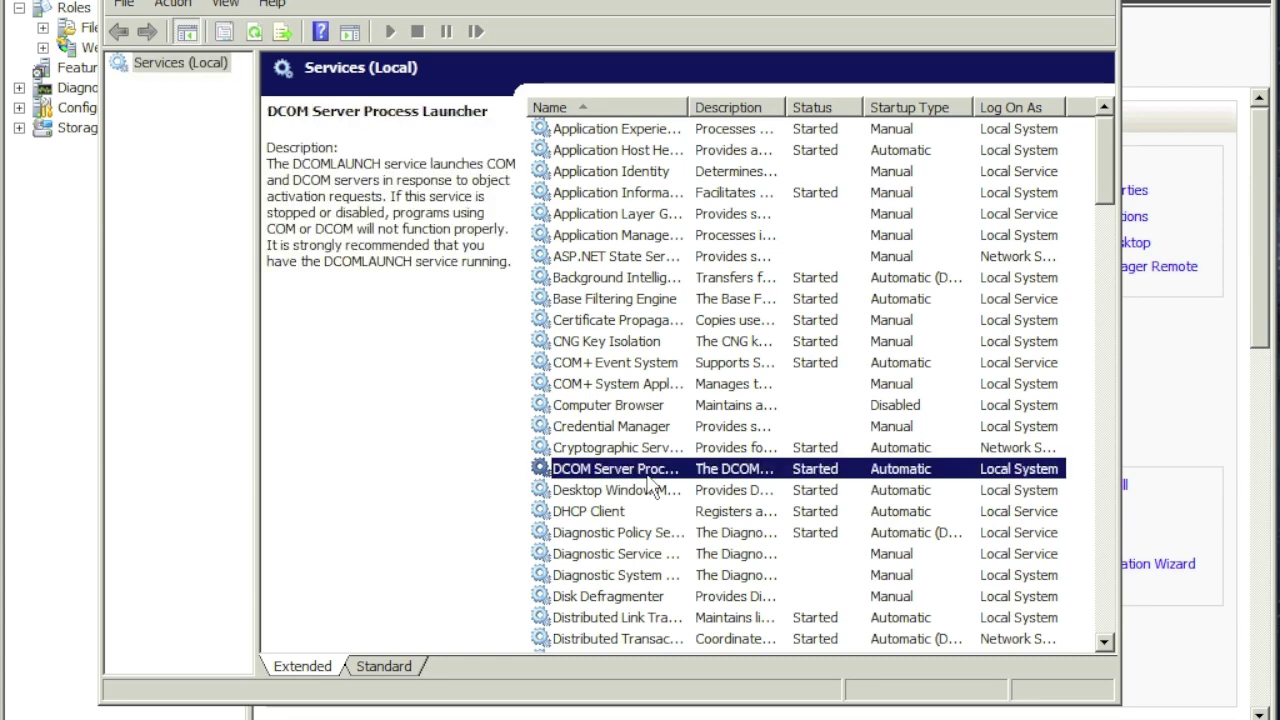
pyautogui.press('l')
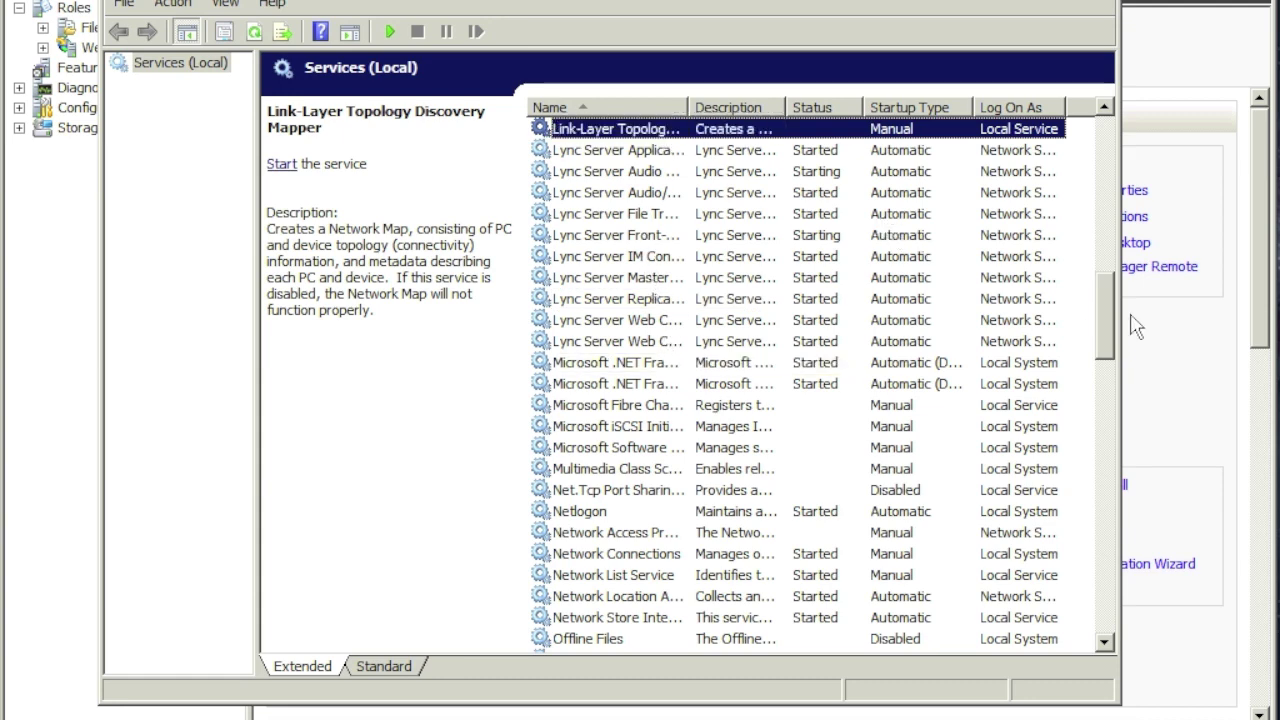
pyautogui.moveTo(1109, 318); pyautogui.dragTo(1109, 298)
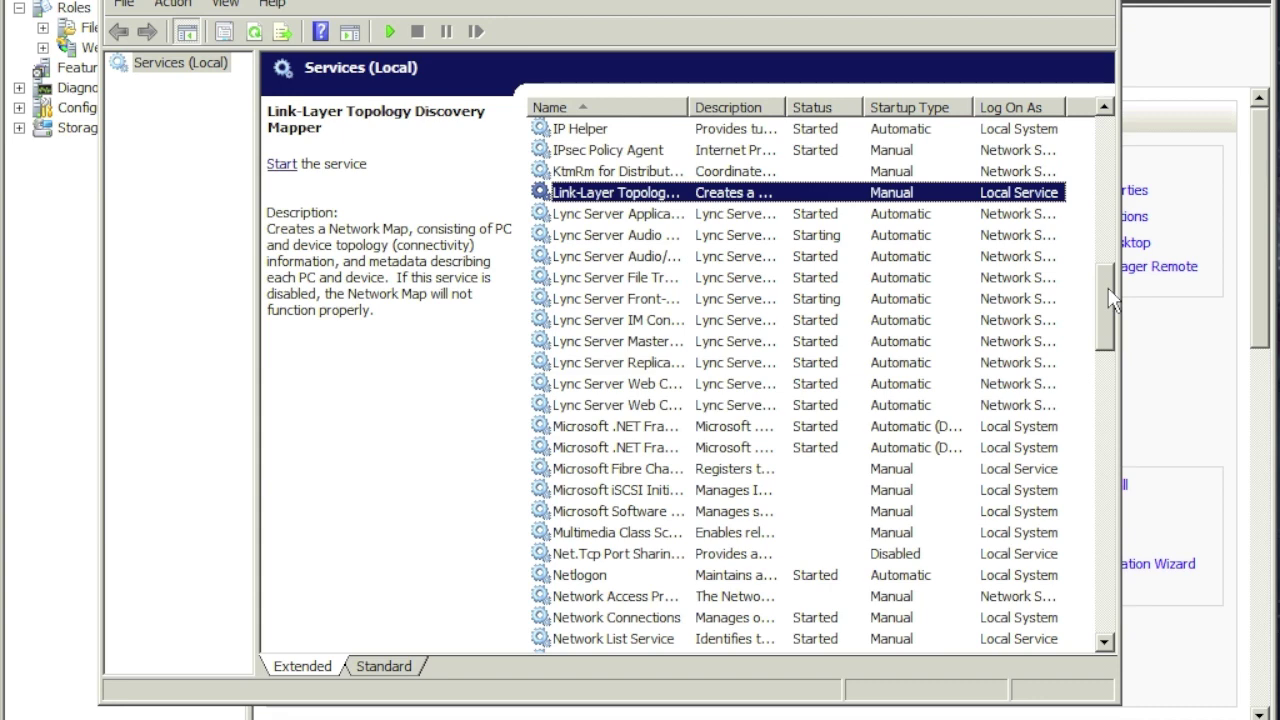
pyautogui.scroll(1, 1109, 298)
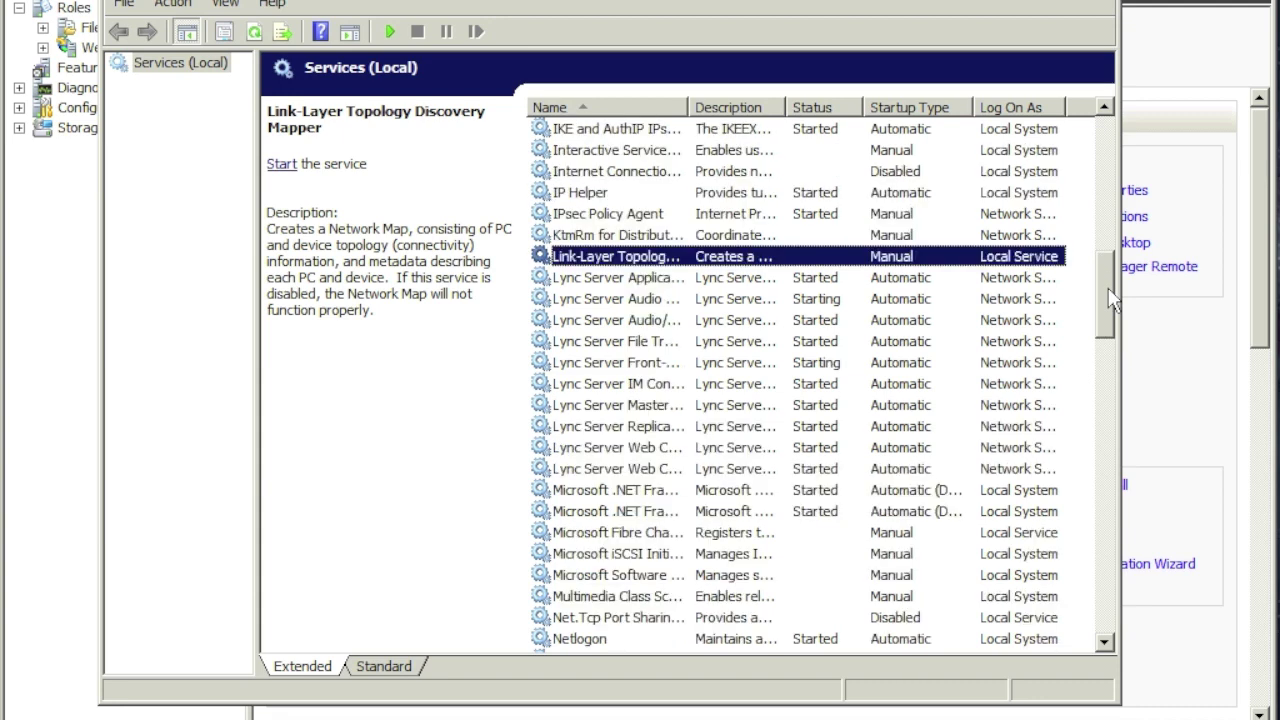
pyautogui.hotkey('alt', 'F4')
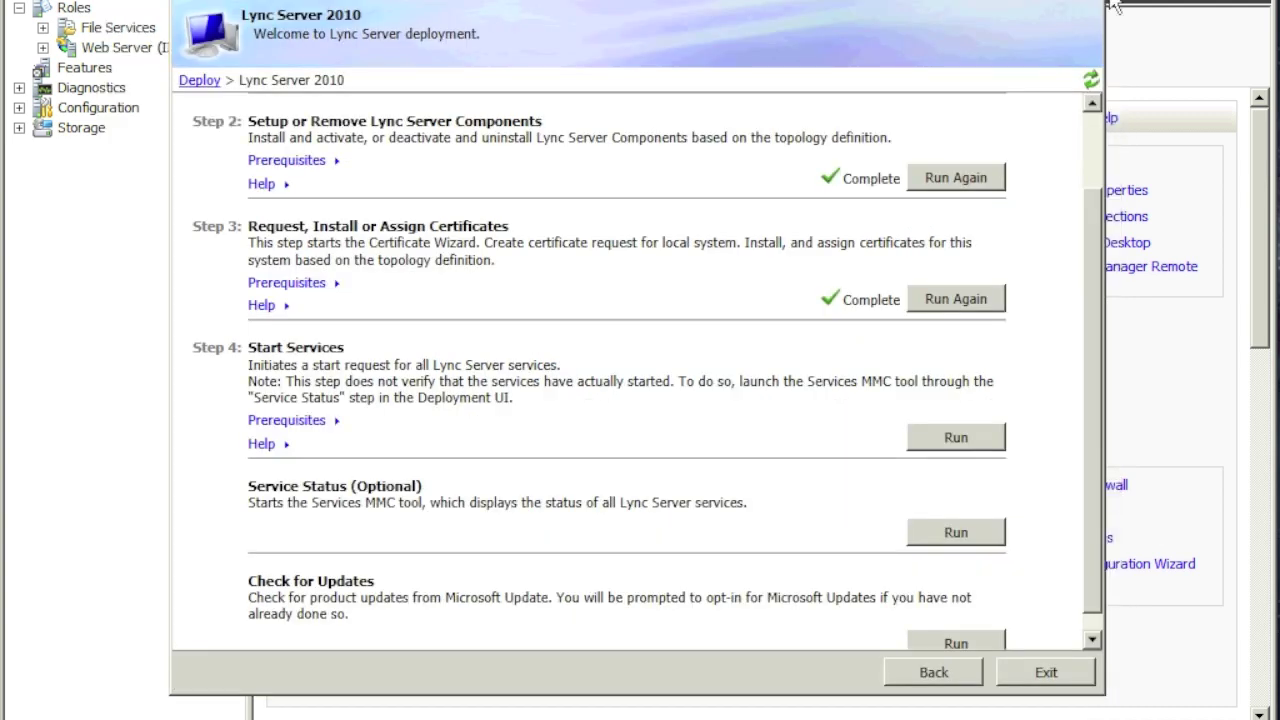
# Step: Exit the Lync Server deployment wizard and open DNS Manager at LYNC-DC's forward lookup zones
pyautogui.click(1092, 638)
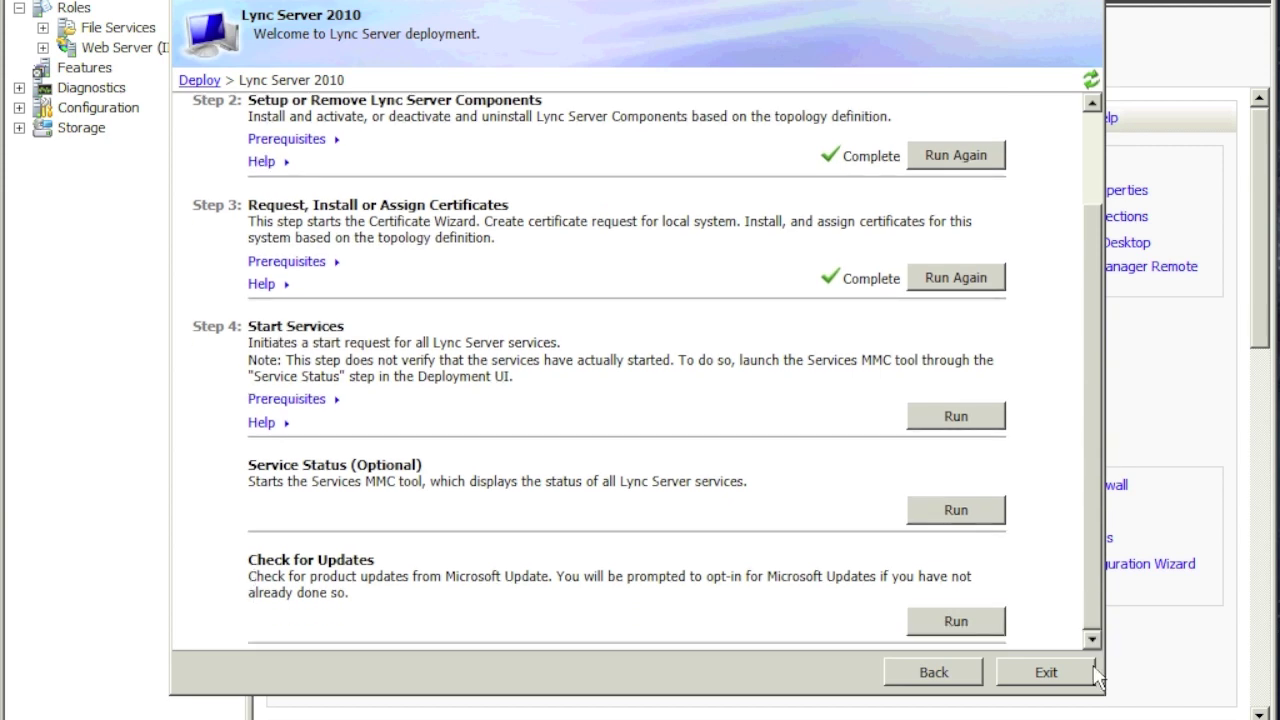
pyautogui.click(1030, 680)
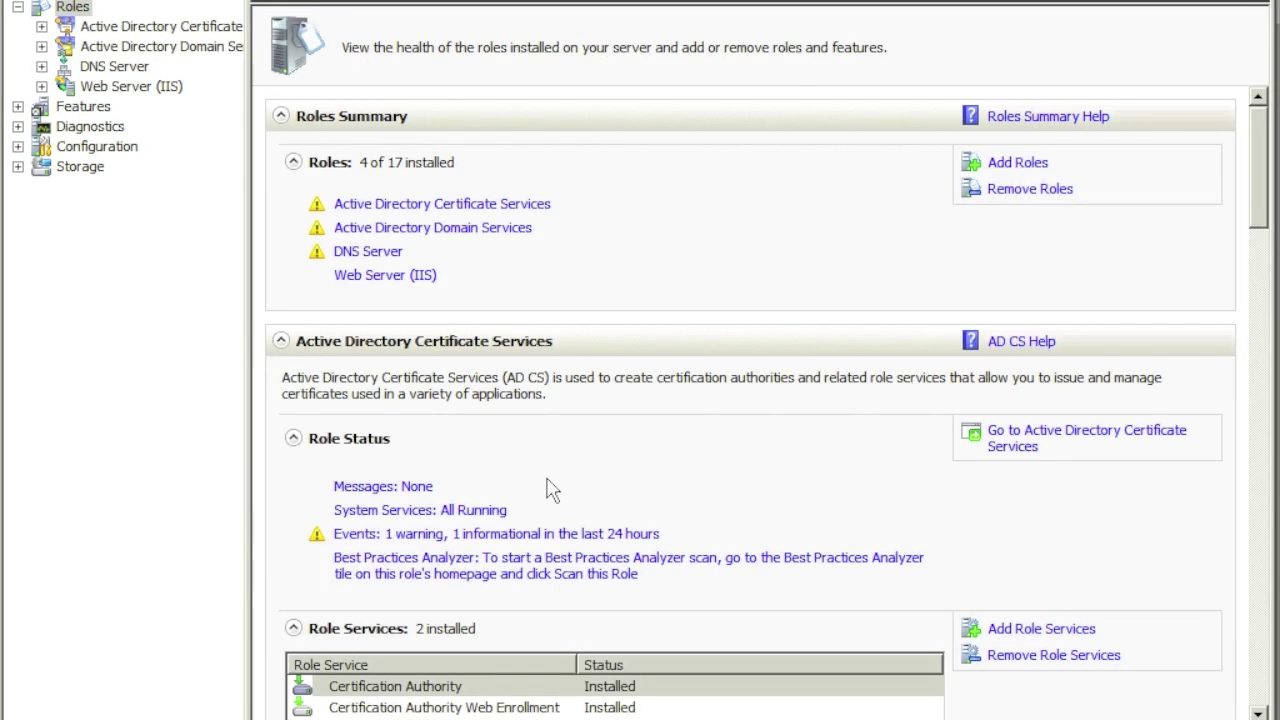
pyautogui.press('super')
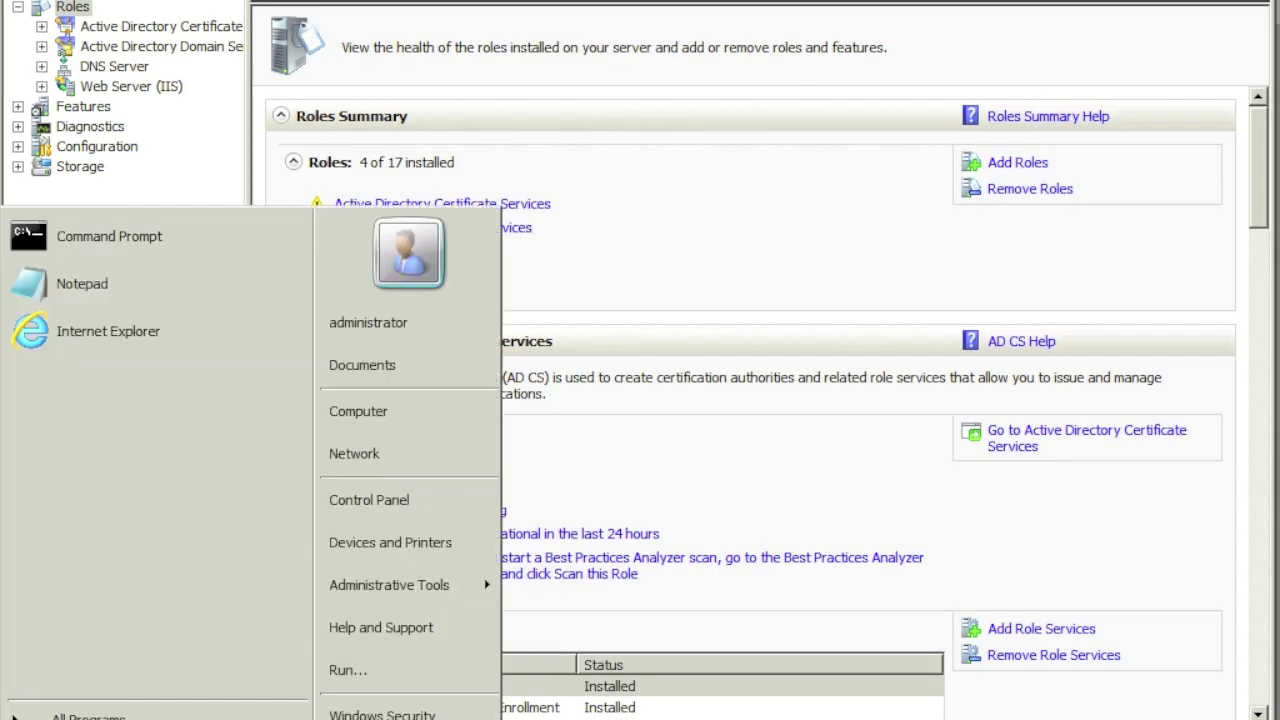
pyautogui.moveTo(441, 601)
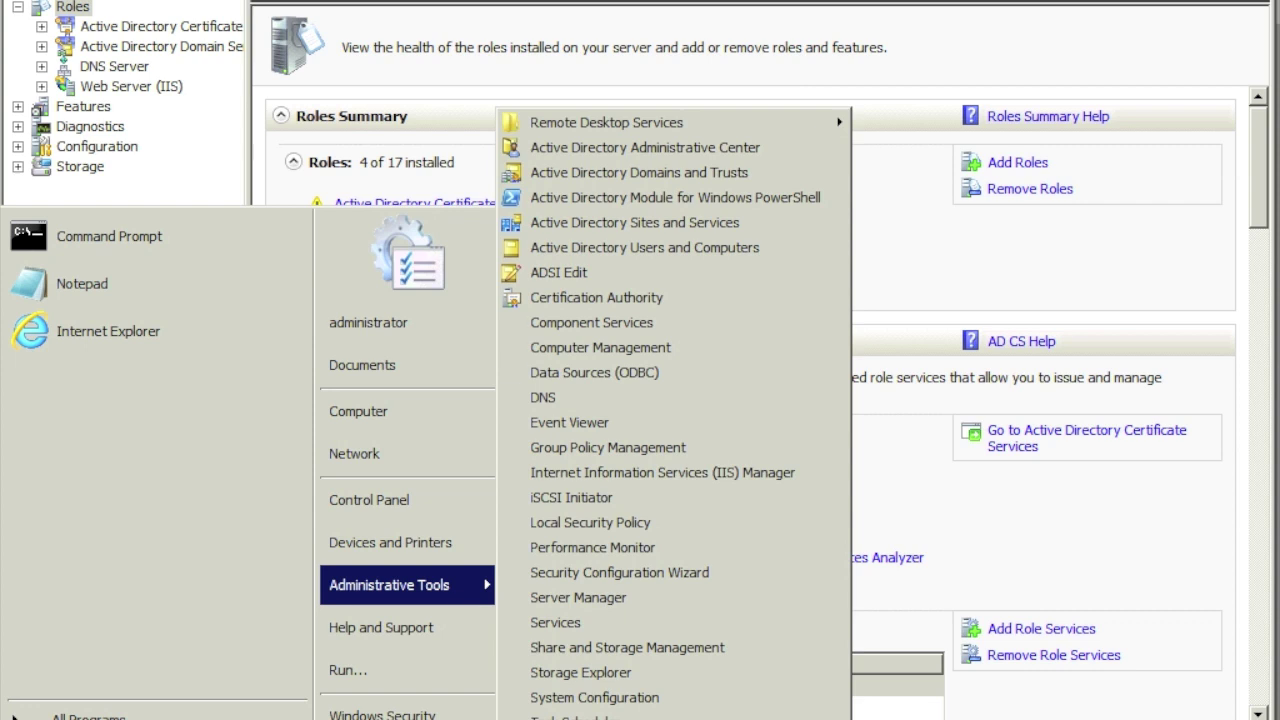
pyautogui.click(595, 399)
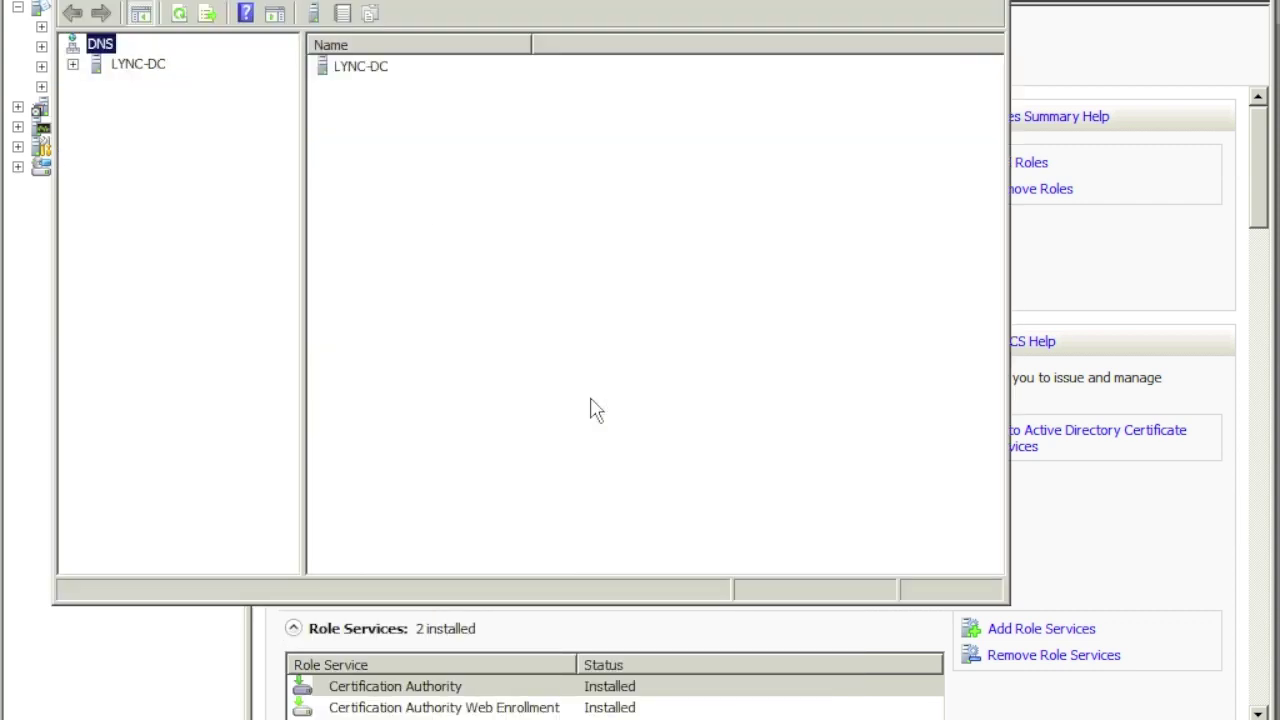
pyautogui.doubleClick(96, 64)
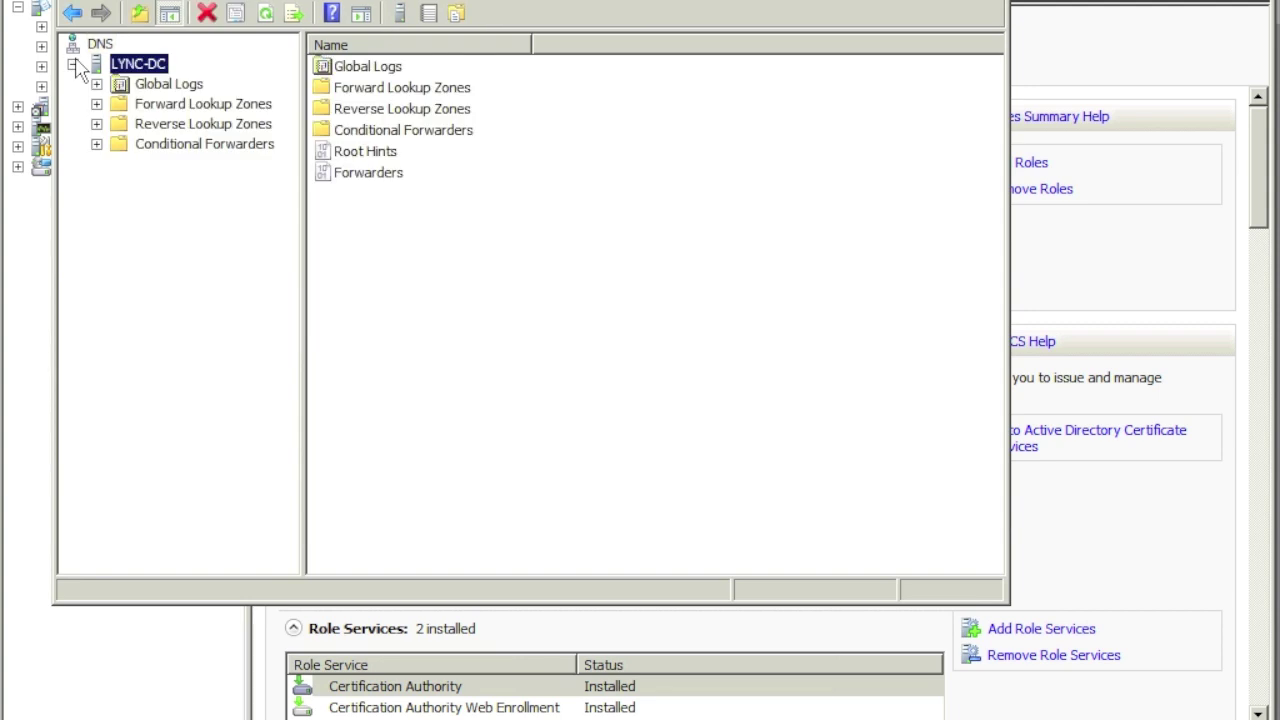
pyautogui.doubleClick(116, 105)
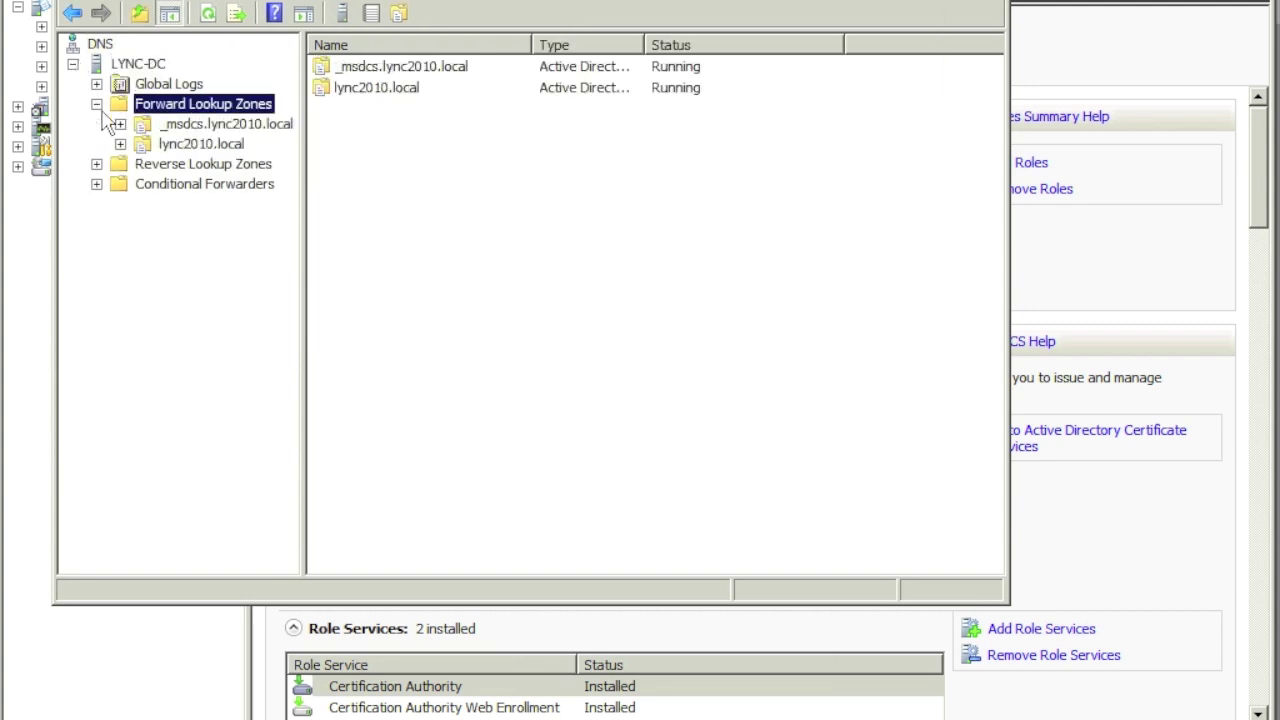
pyautogui.click(192, 150)
# Step: Add an 'admin' host (A) record pointing to 10.0.1.107 in lync2010.local
pyautogui.rightClick(398, 356)
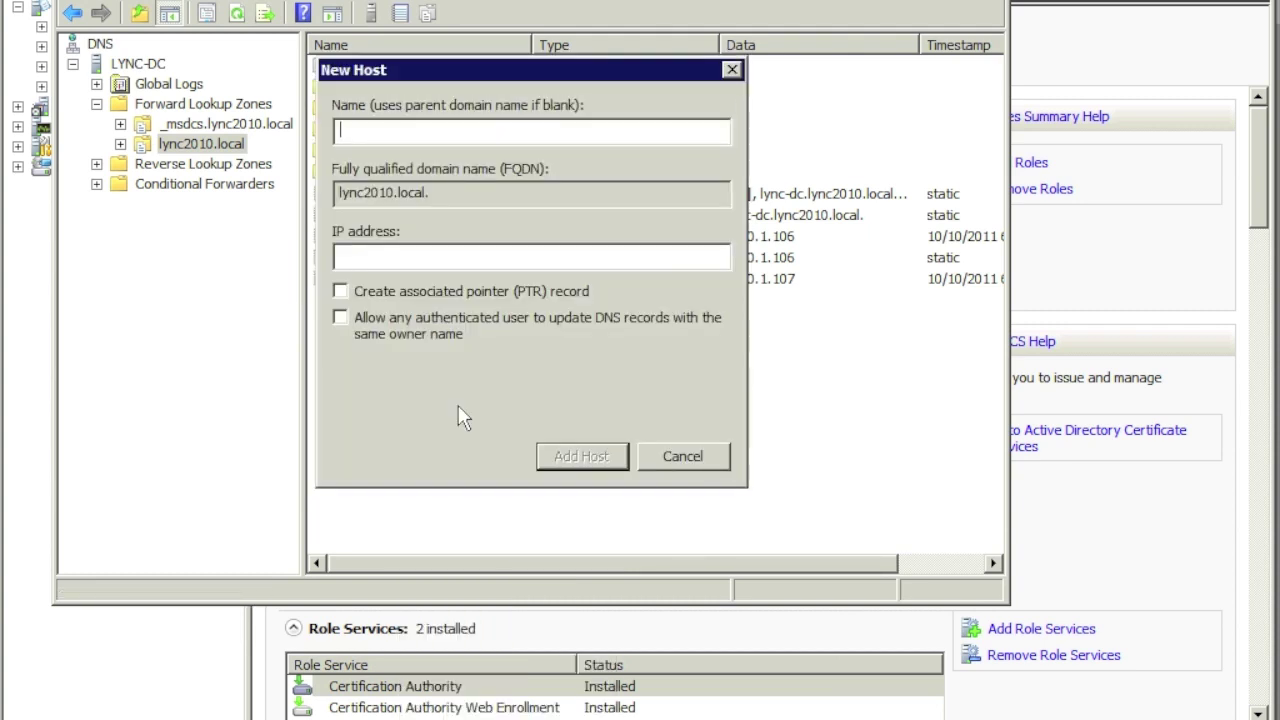
pyautogui.write('admin')
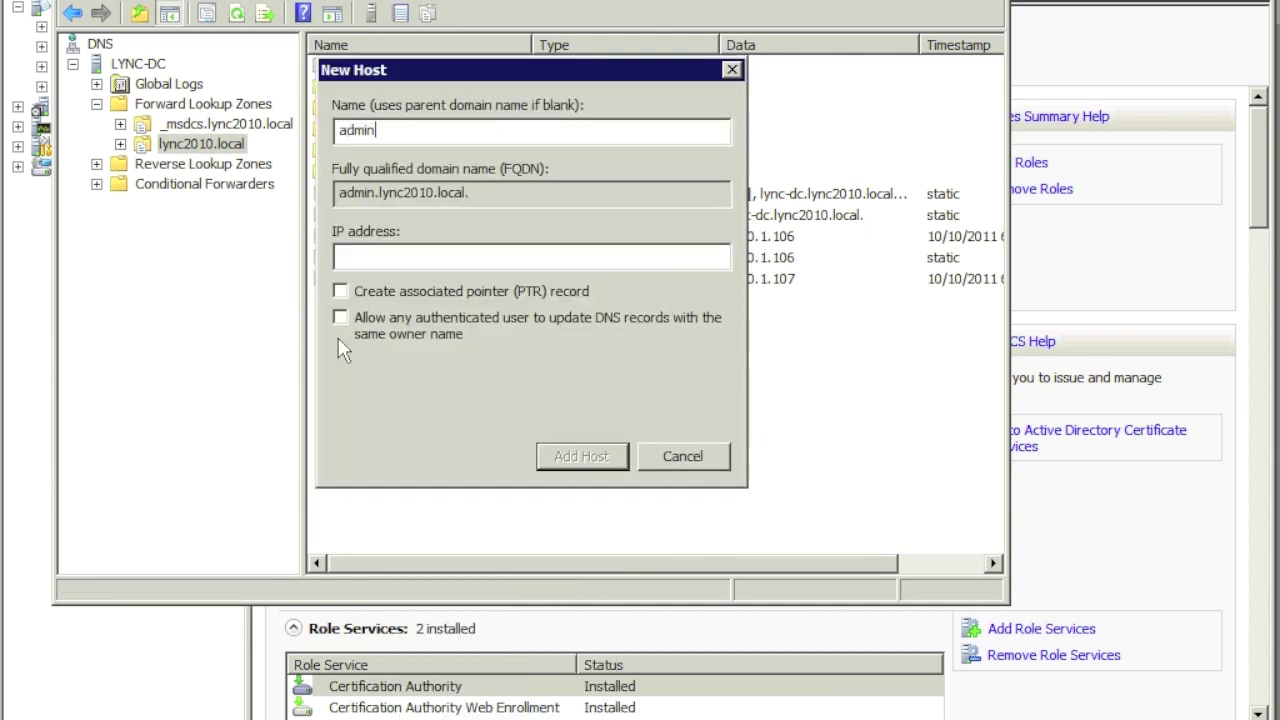
pyautogui.click(372, 256)
pyautogui.write('10.0.1.107')
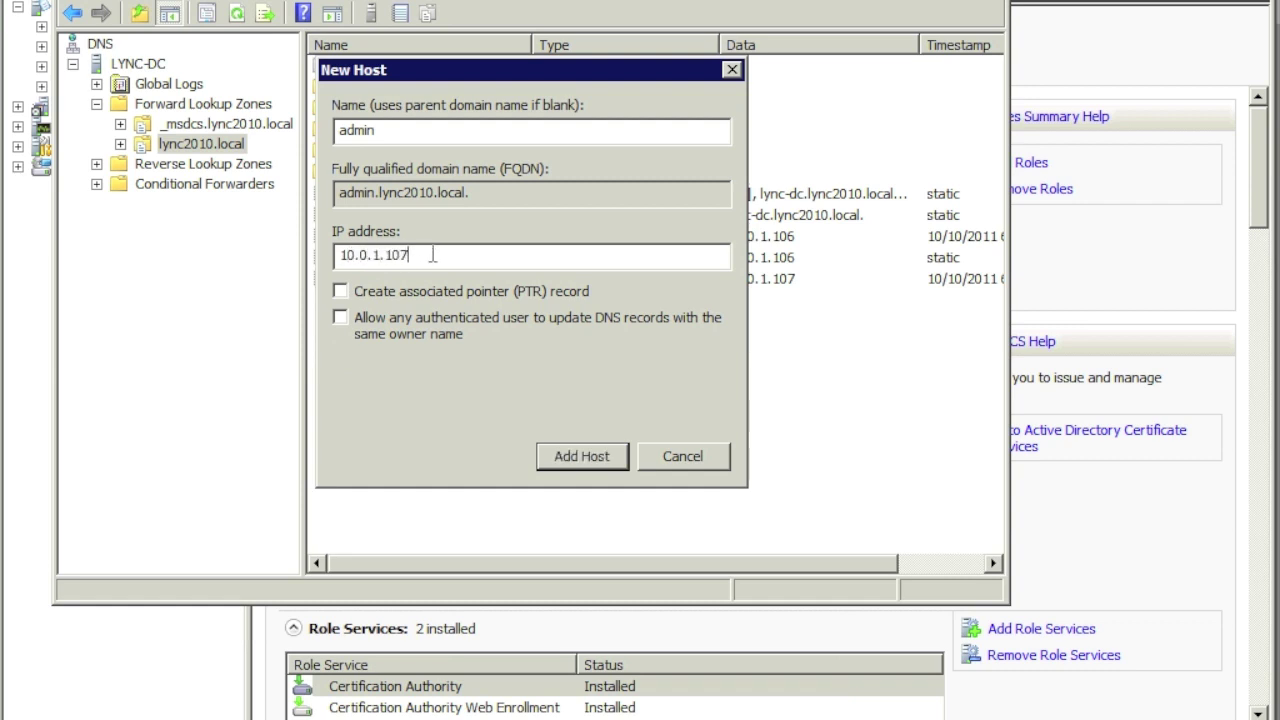
pyautogui.doubleClick(346, 256)
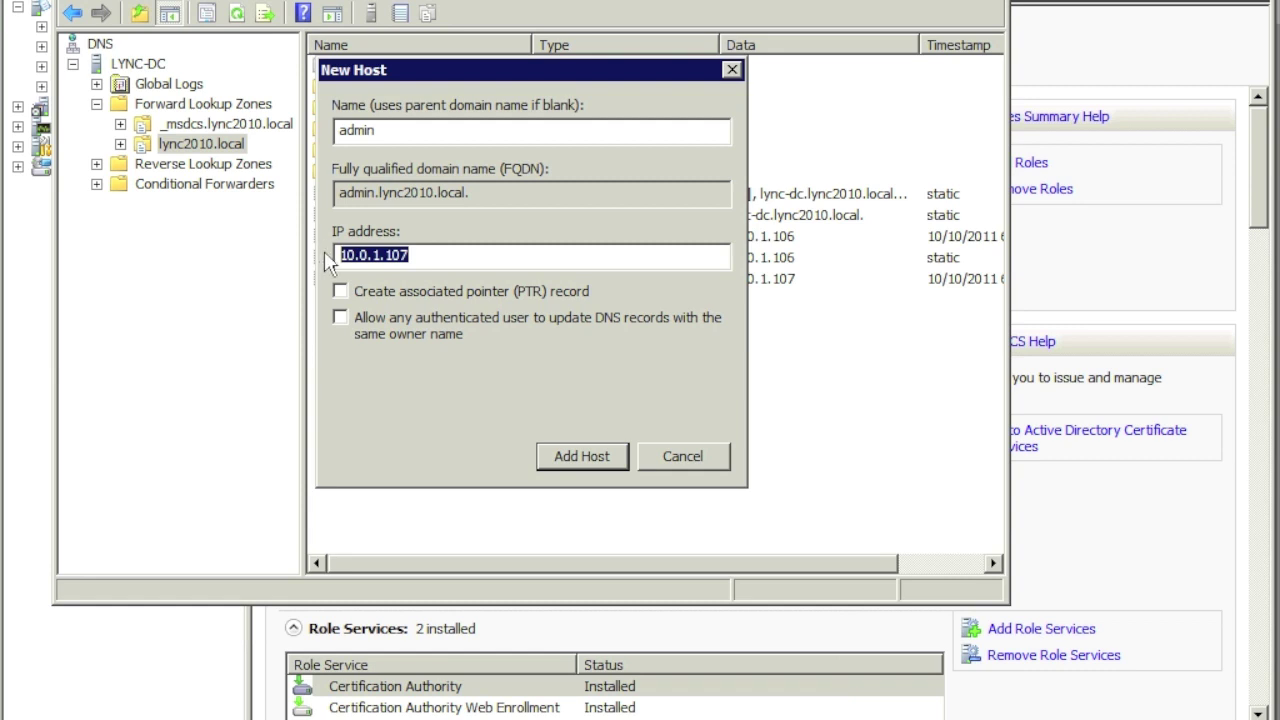
pyautogui.rightClick(357, 257)
pyautogui.click(397, 326)
pyautogui.click(545, 452)
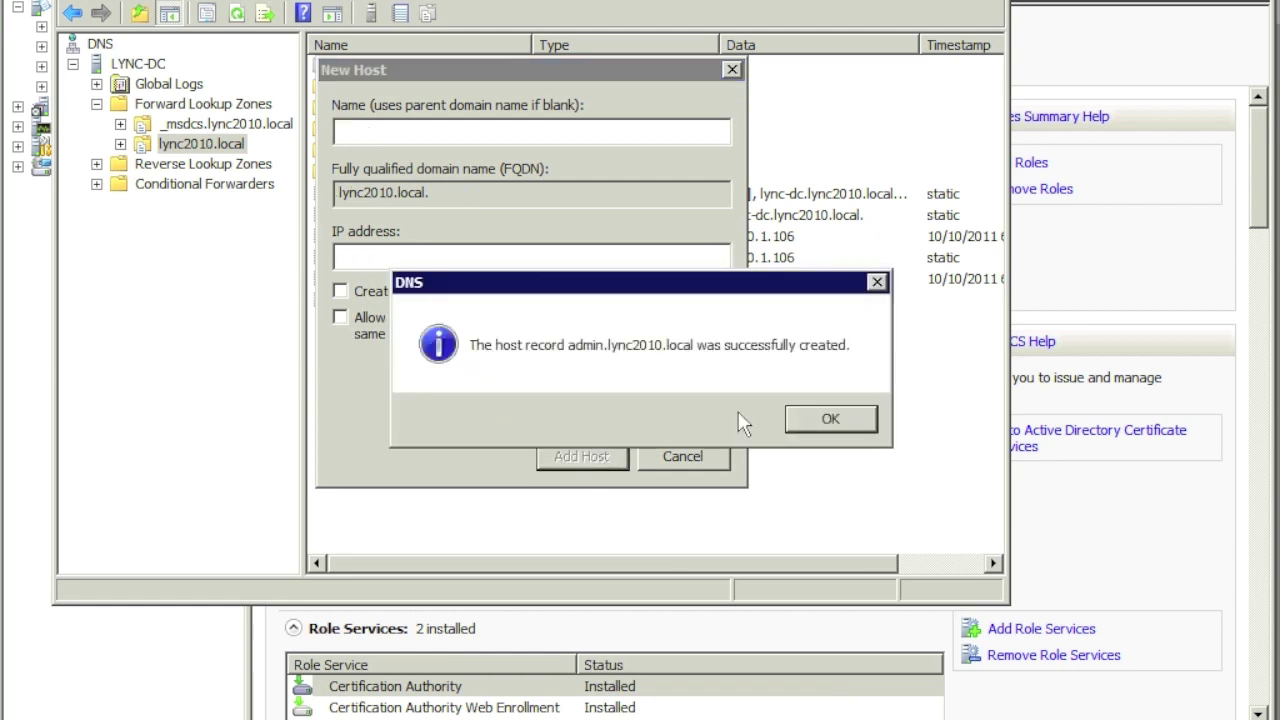
pyautogui.click(817, 420)
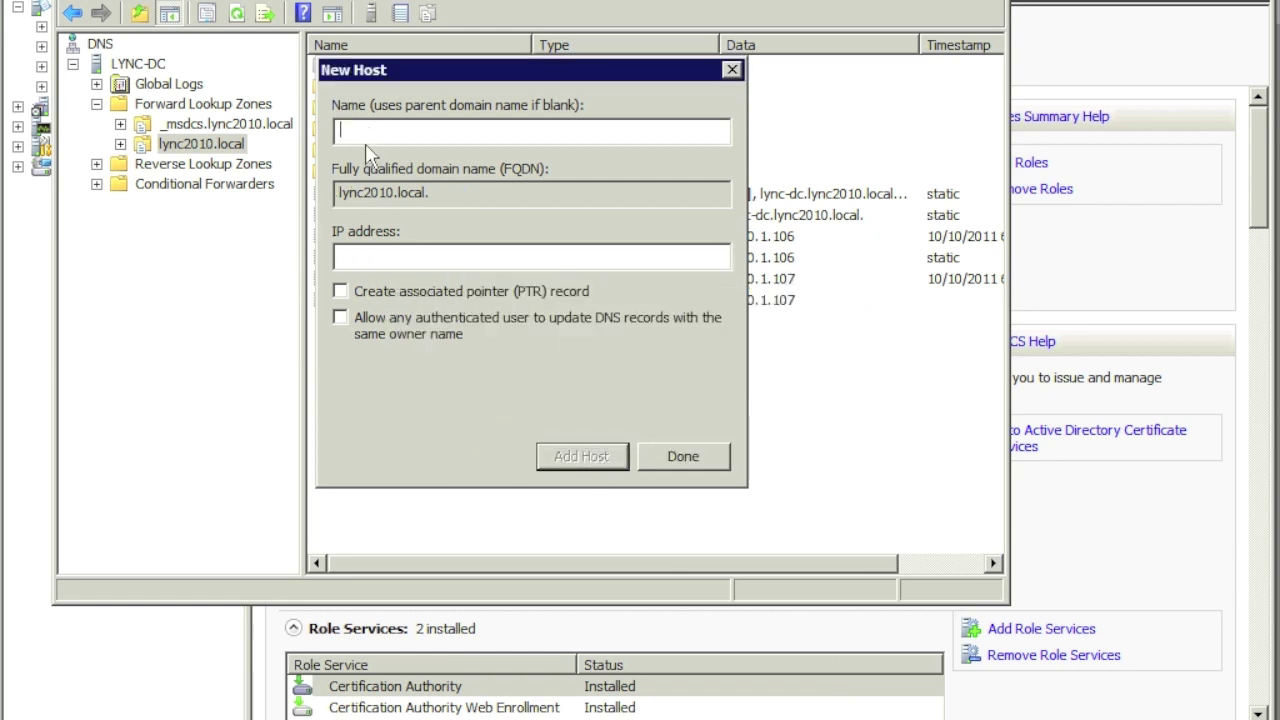
# Step: Add a 'dialin' host (A) record pointing to 10.0.1.107
pyautogui.write('dialin')
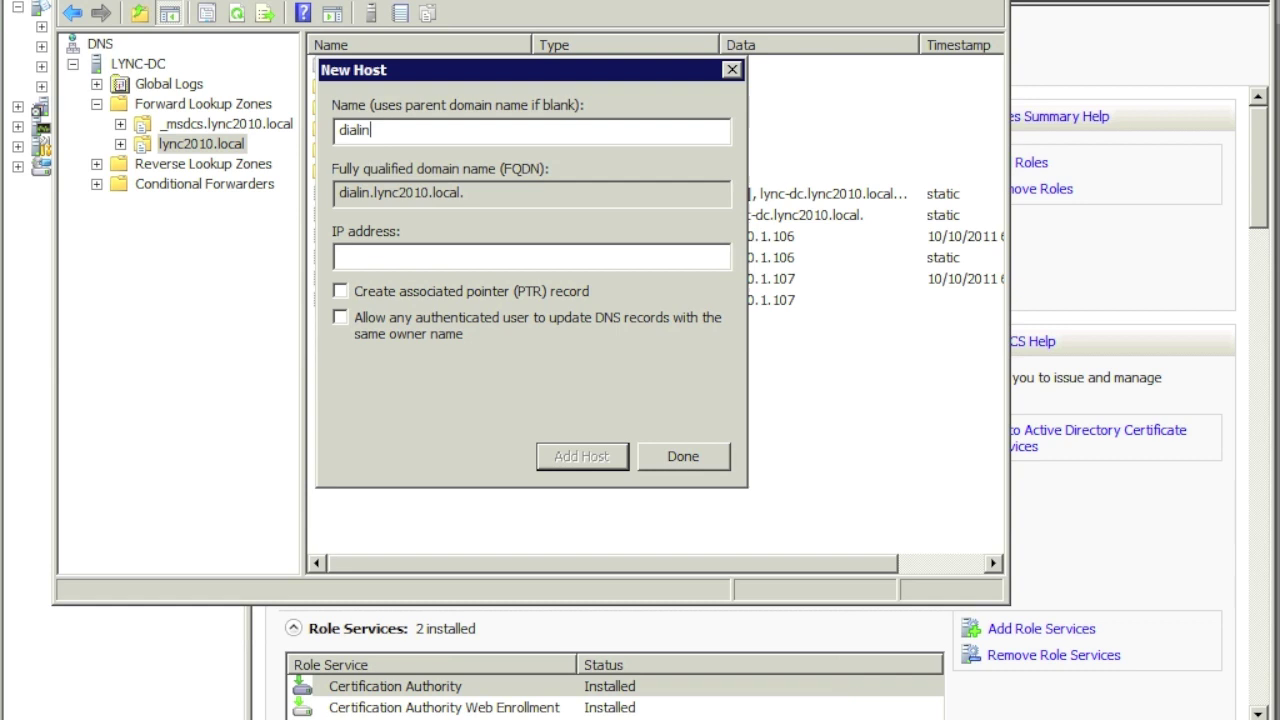
pyautogui.rightClick(382, 268)
pyautogui.click(447, 357)
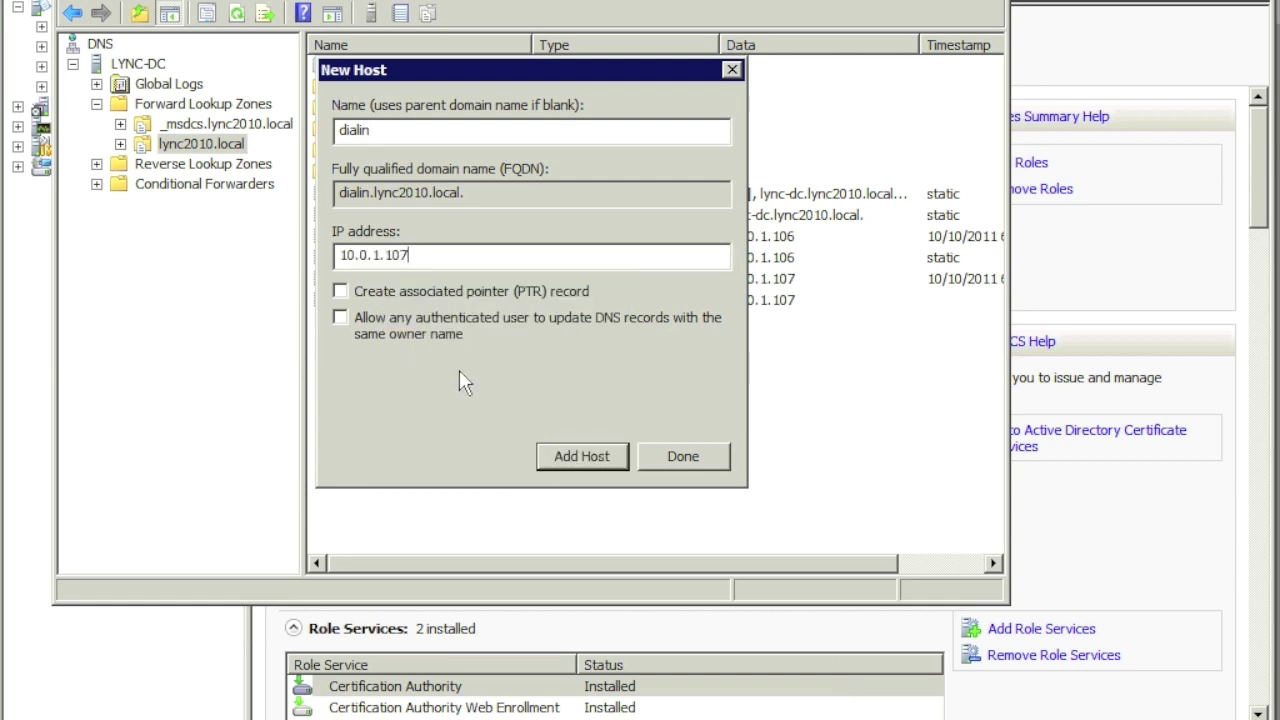
pyautogui.click(583, 456)
pyautogui.click(840, 428)
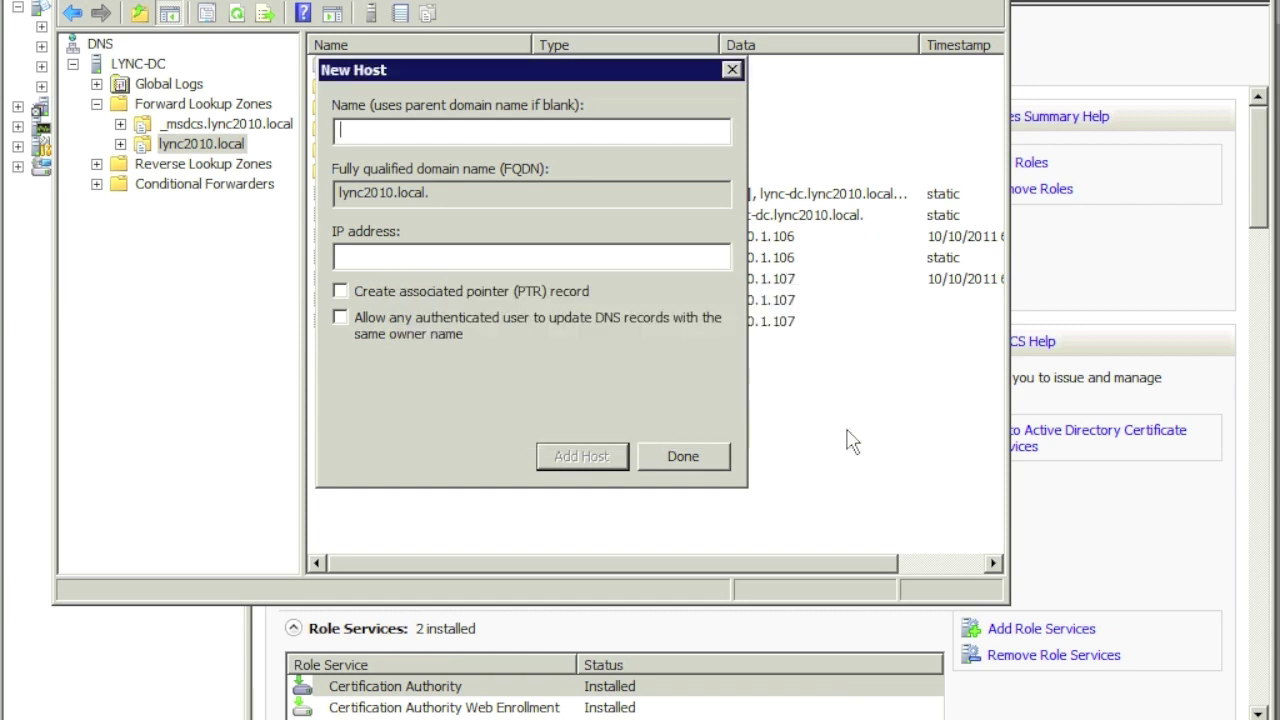
# Step: Add a 'meet' host (A) record pointing to 10.0.1.107 and finish adding hosts
pyautogui.rightClick(405, 135)
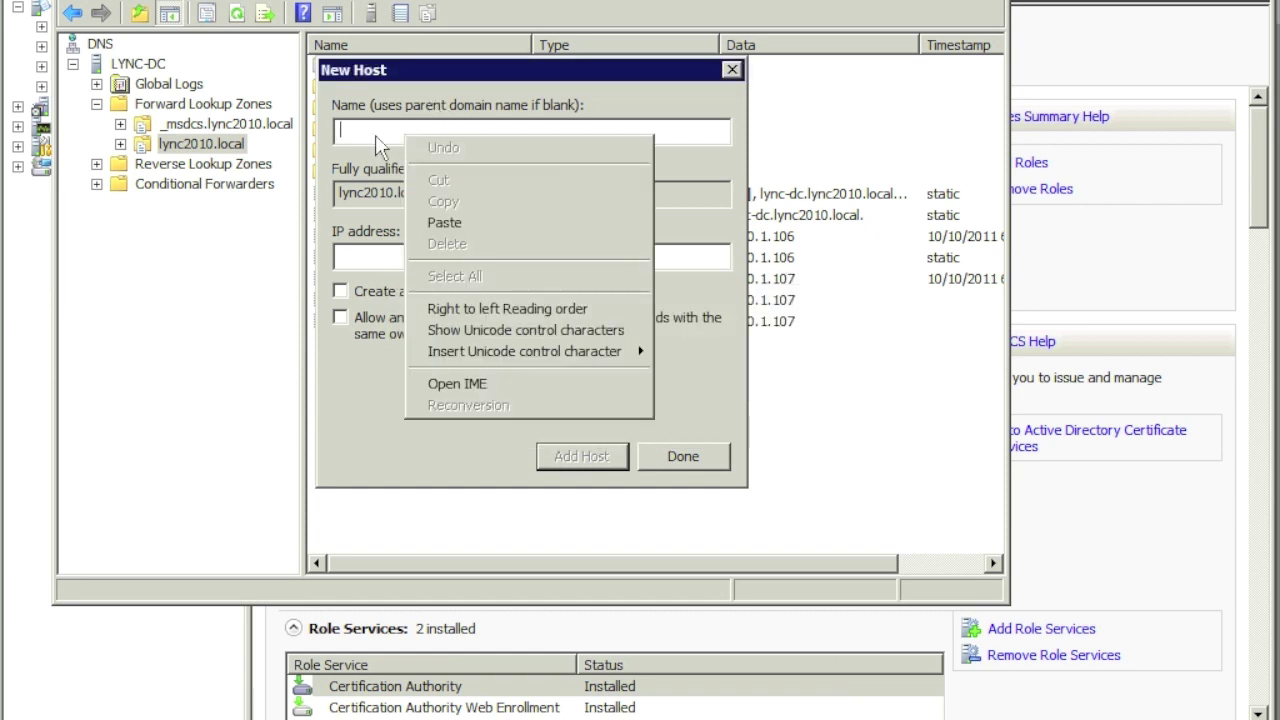
pyautogui.click(383, 260)
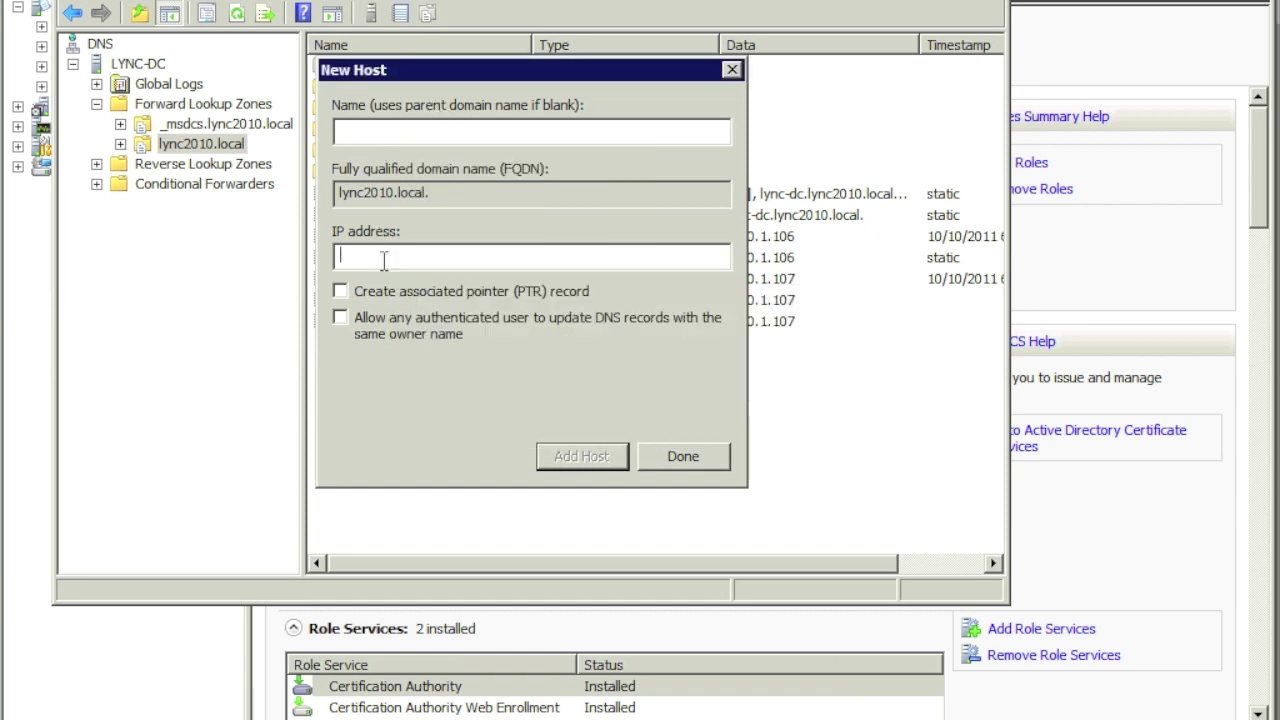
pyautogui.rightClick(384, 258)
pyautogui.click(420, 353)
pyautogui.click(350, 130)
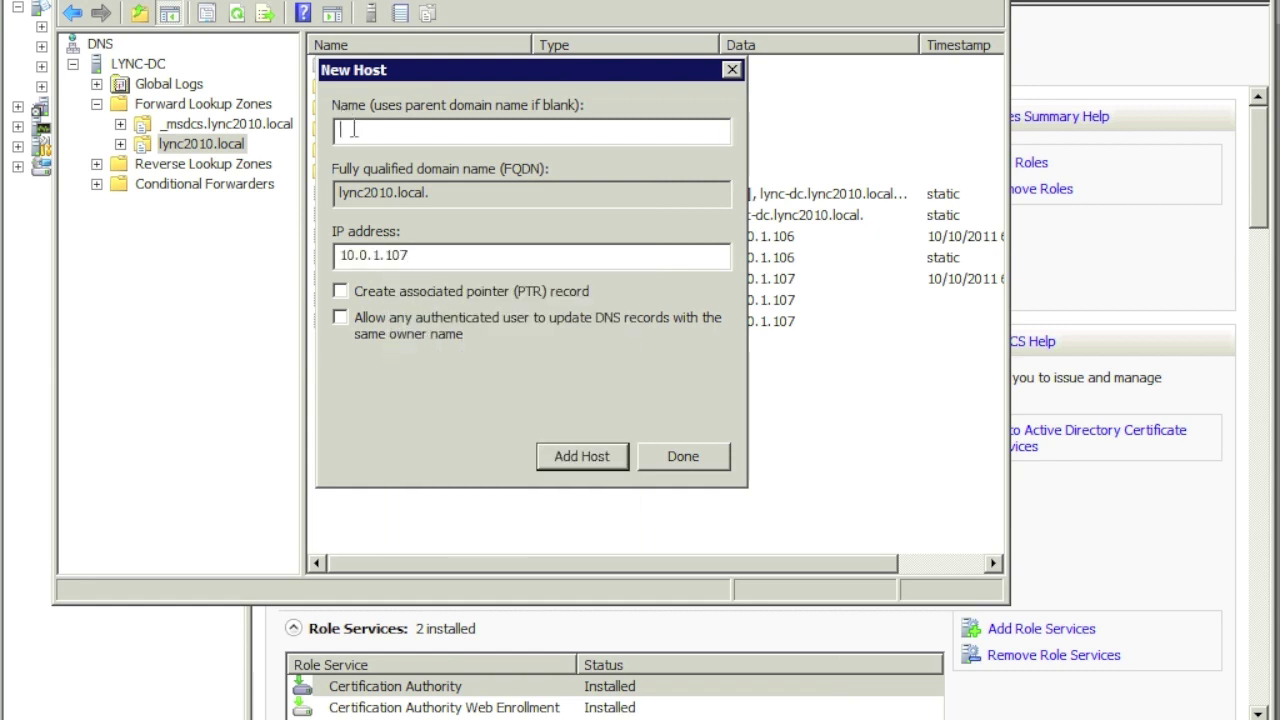
pyautogui.write('meet')
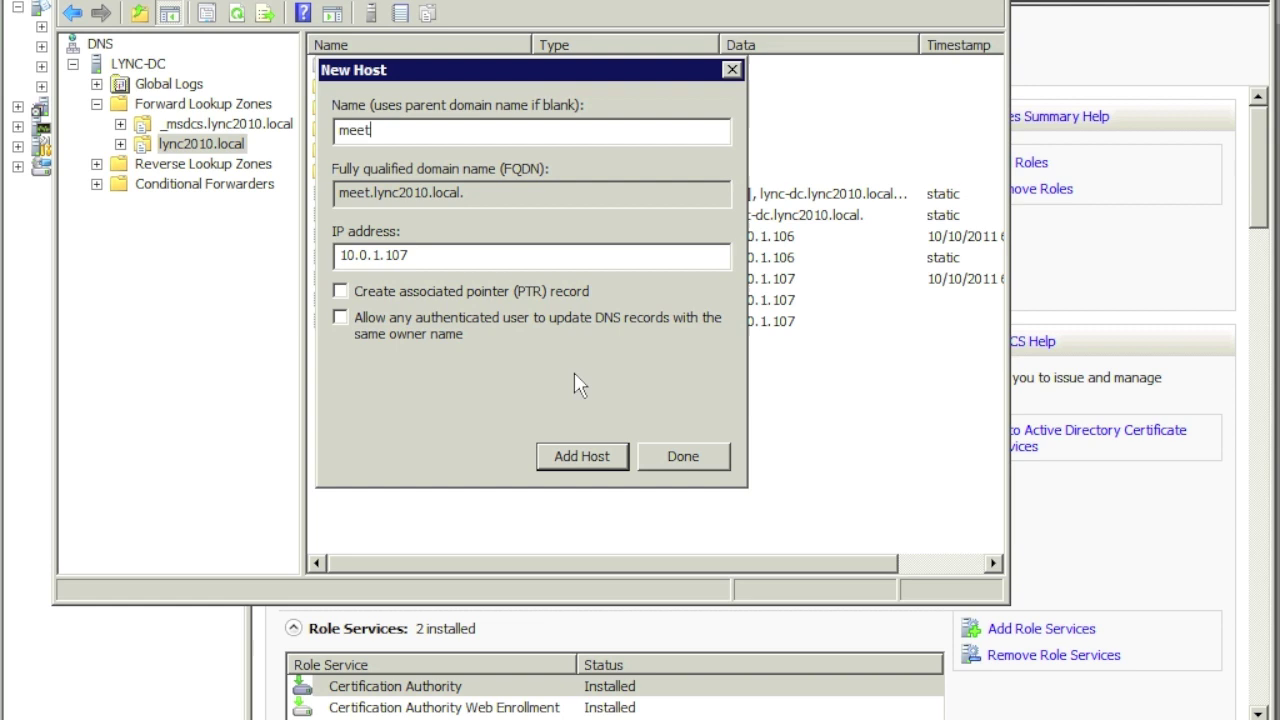
pyautogui.click(605, 465)
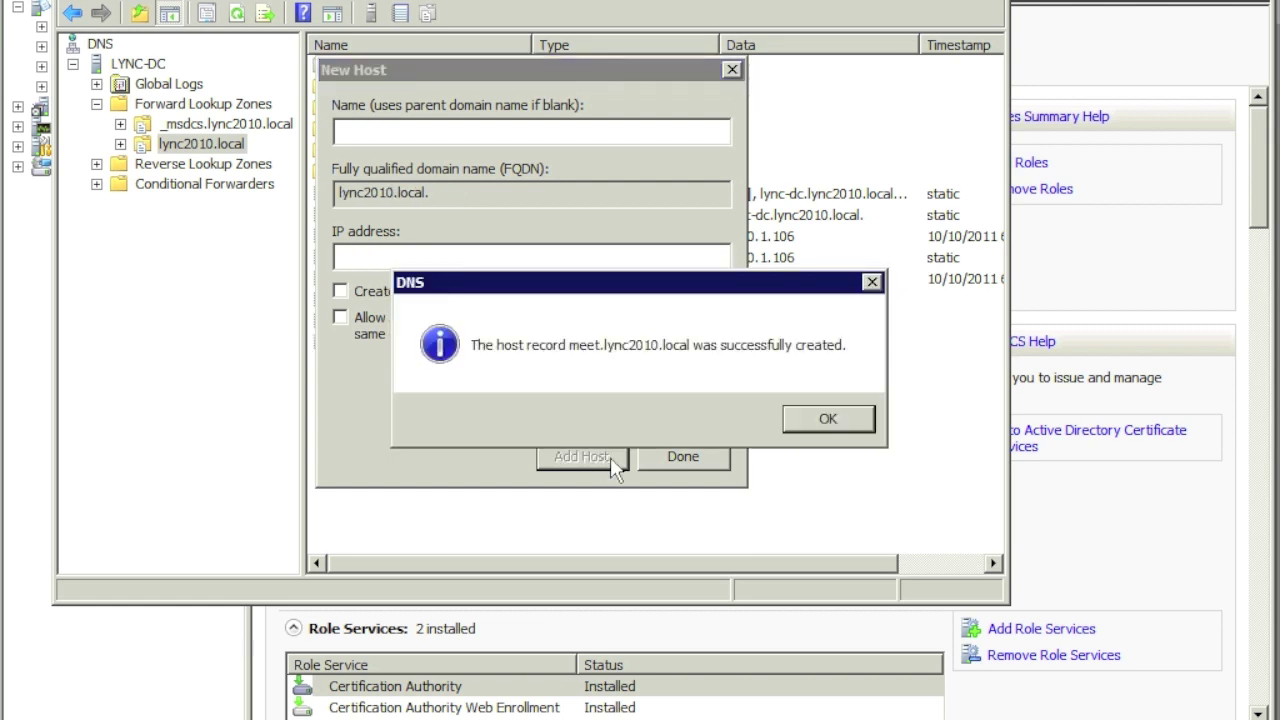
pyautogui.click(818, 420)
pyautogui.click(683, 456)
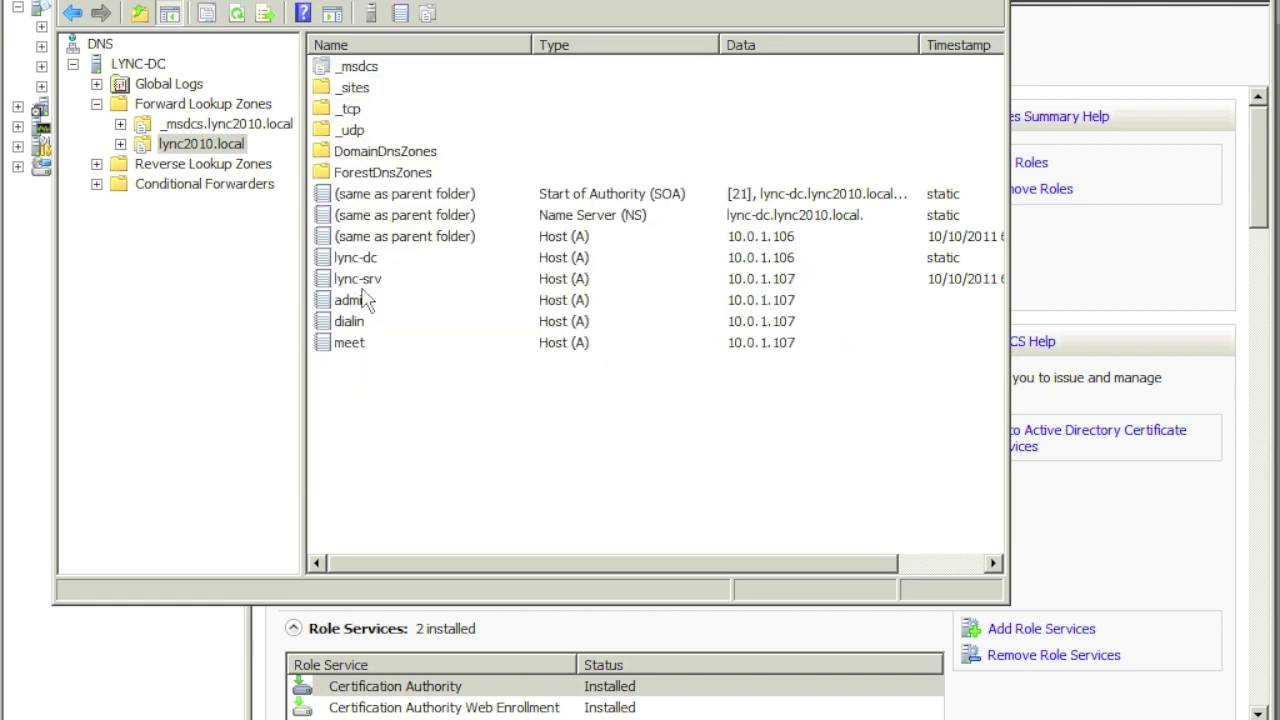
# Step: In lync2010.local's _tcp folder, start a new Service Location (SRV) record
pyautogui.click(121, 145)
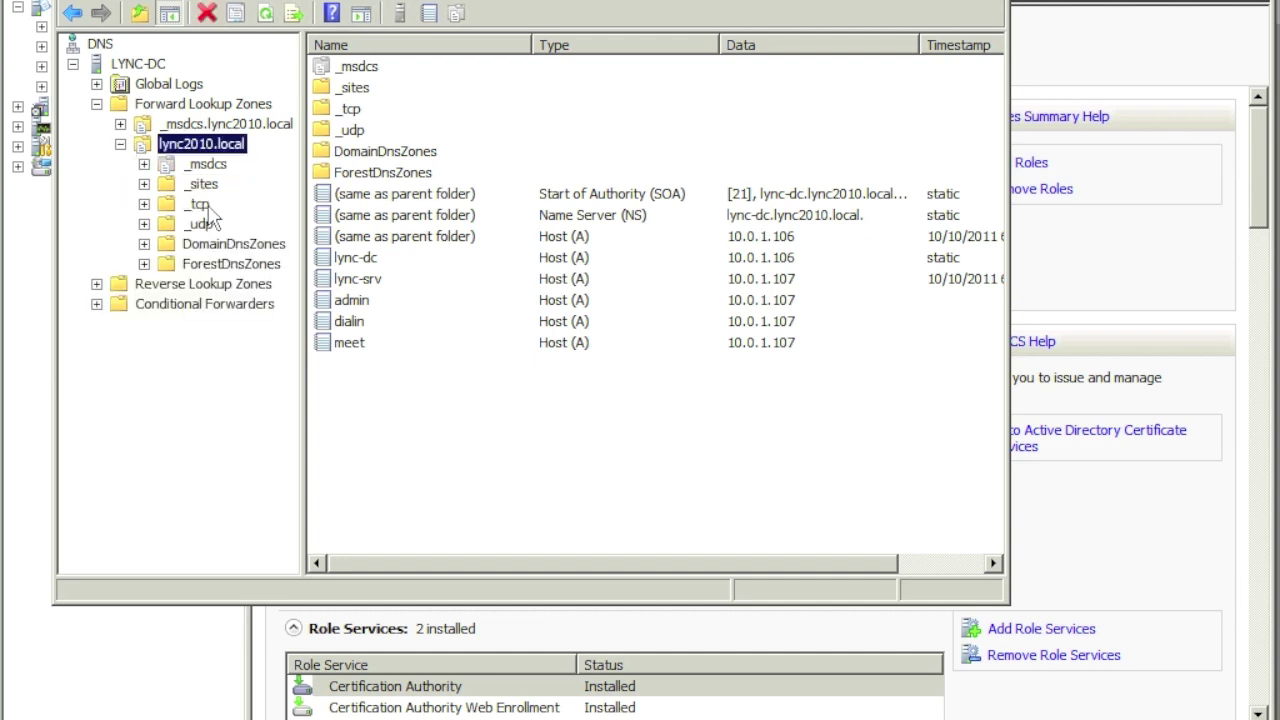
pyautogui.click(198, 206)
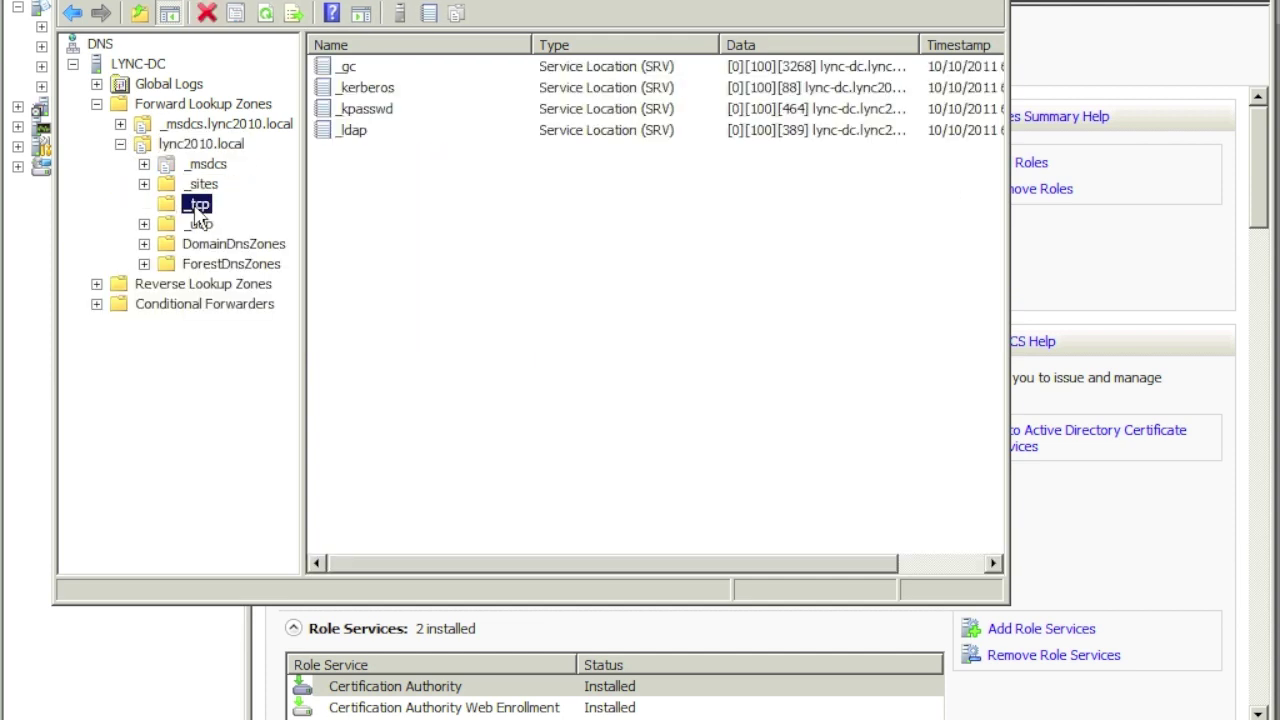
pyautogui.rightClick(357, 189)
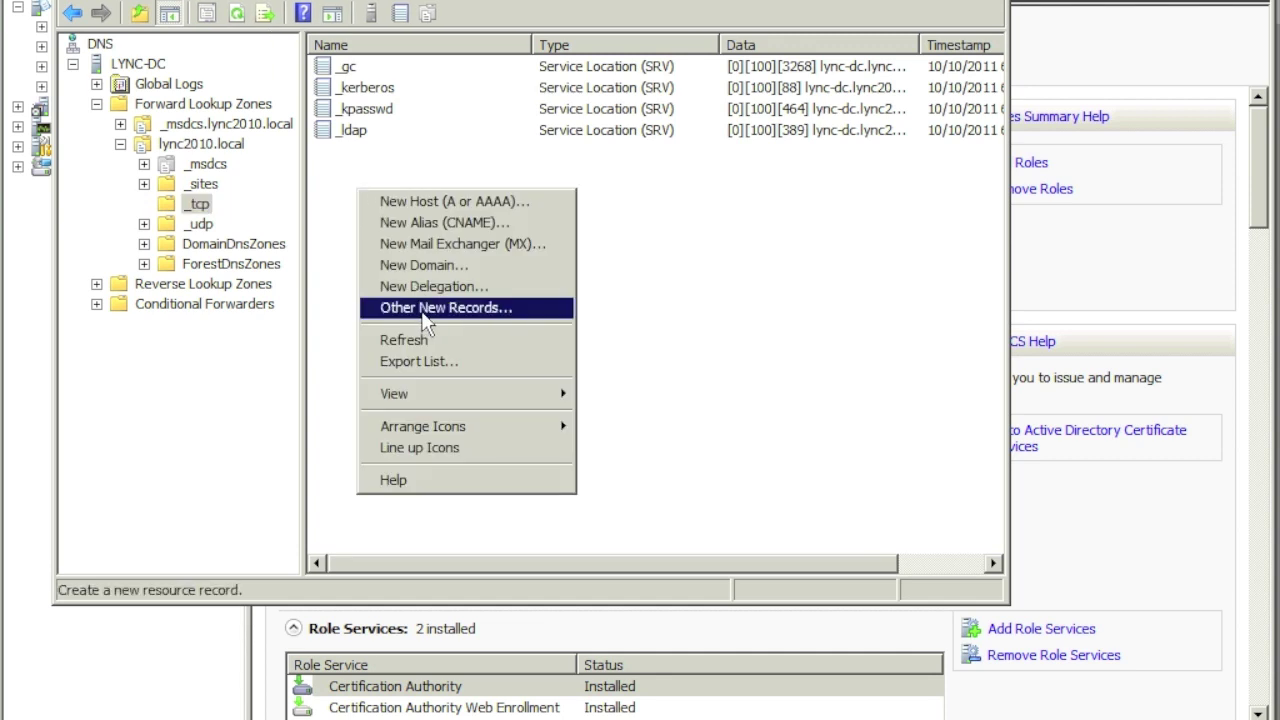
pyautogui.click(422, 316)
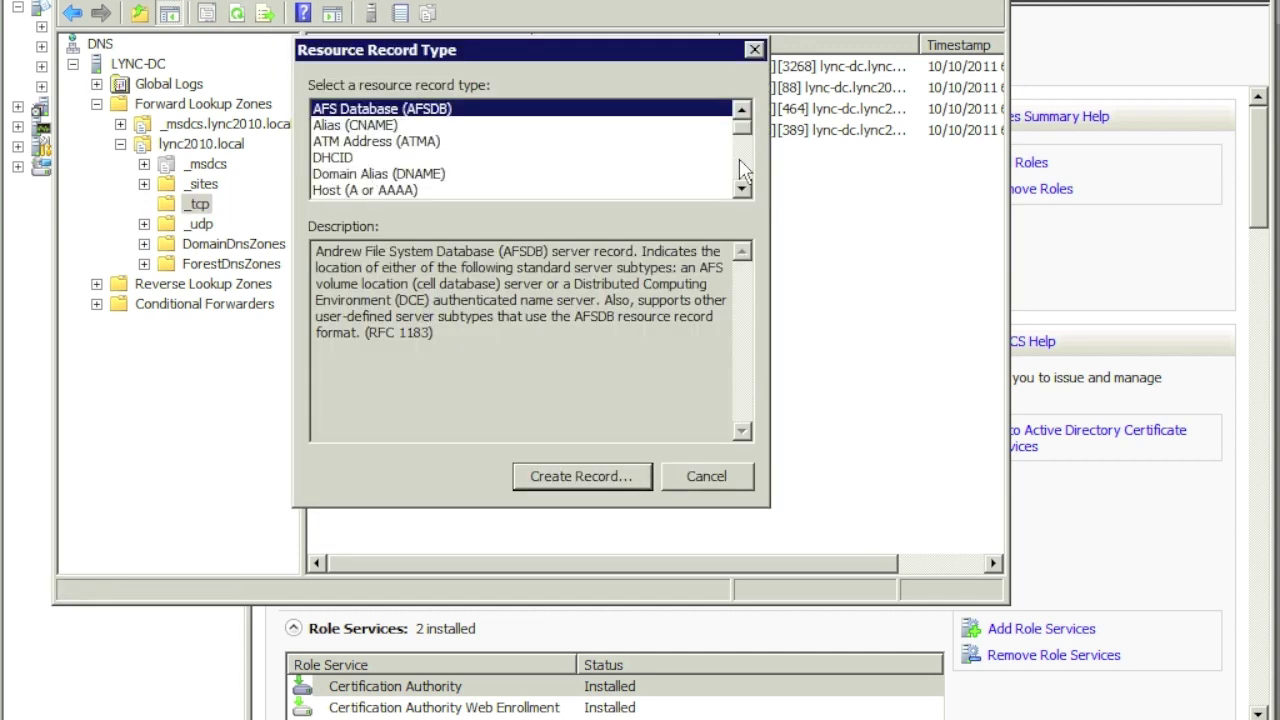
pyautogui.moveTo(744, 128); pyautogui.dragTo(744, 193)
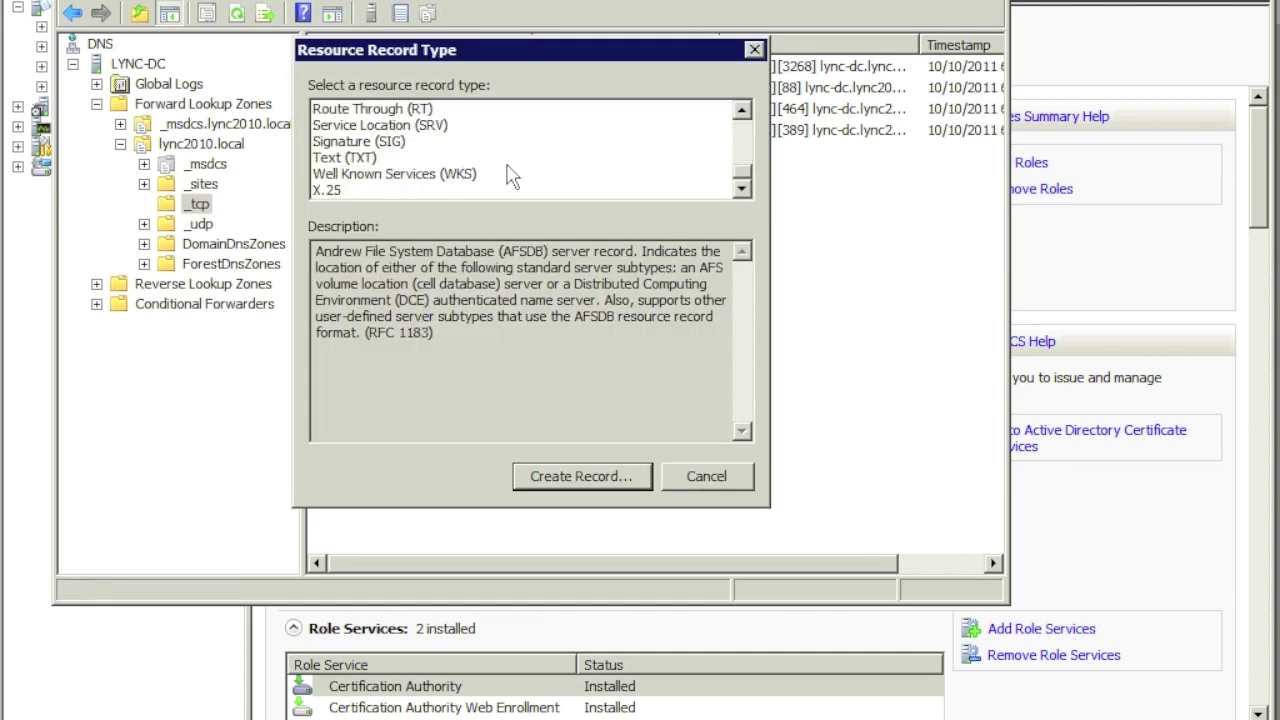
pyautogui.click(425, 126)
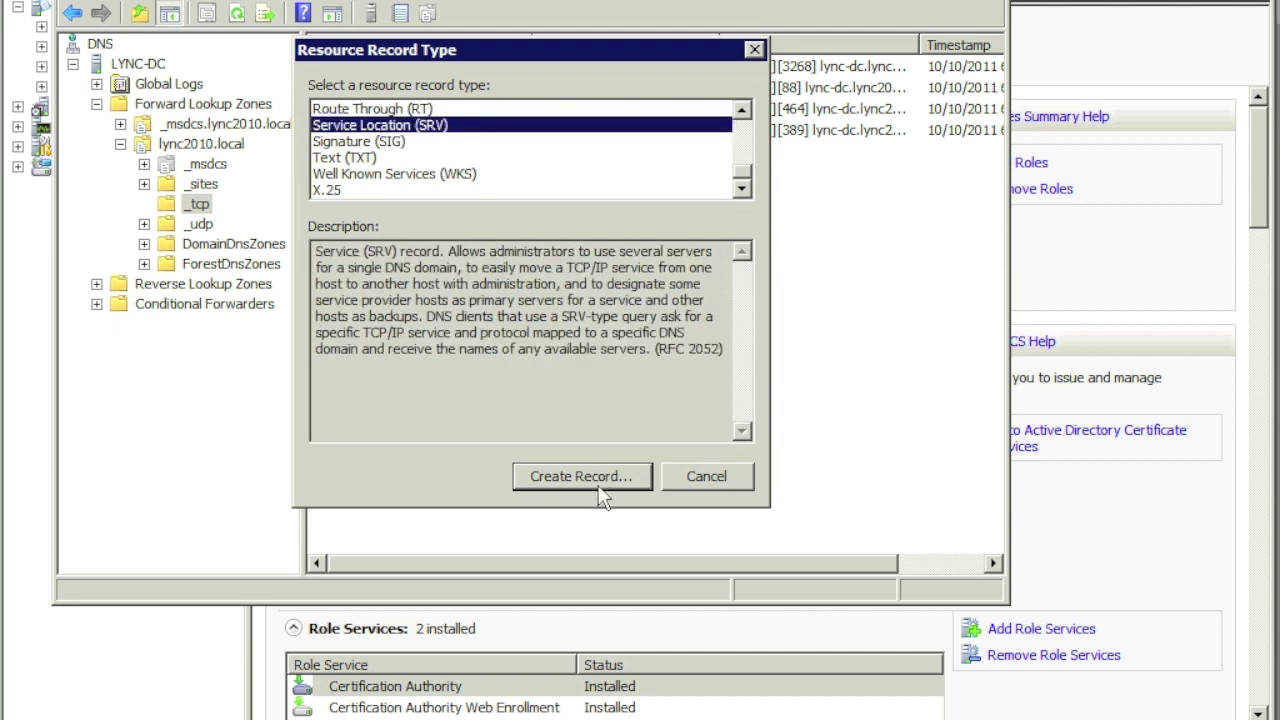
pyautogui.click(598, 476)
# Step: Create the _sipinternaltls SRV record on port 5061 for lync-srv.lync2010.local, then close DNS Manager
pyautogui.write('_sipinterna')
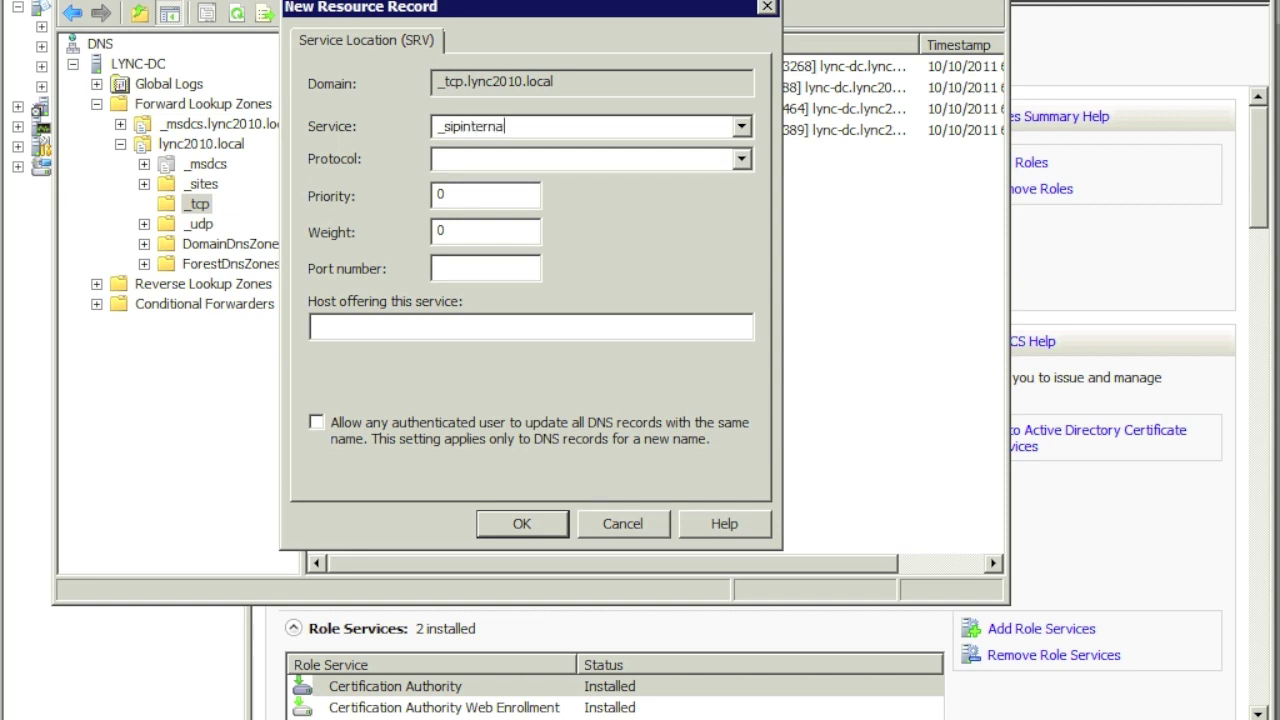
pyautogui.write('ltls')
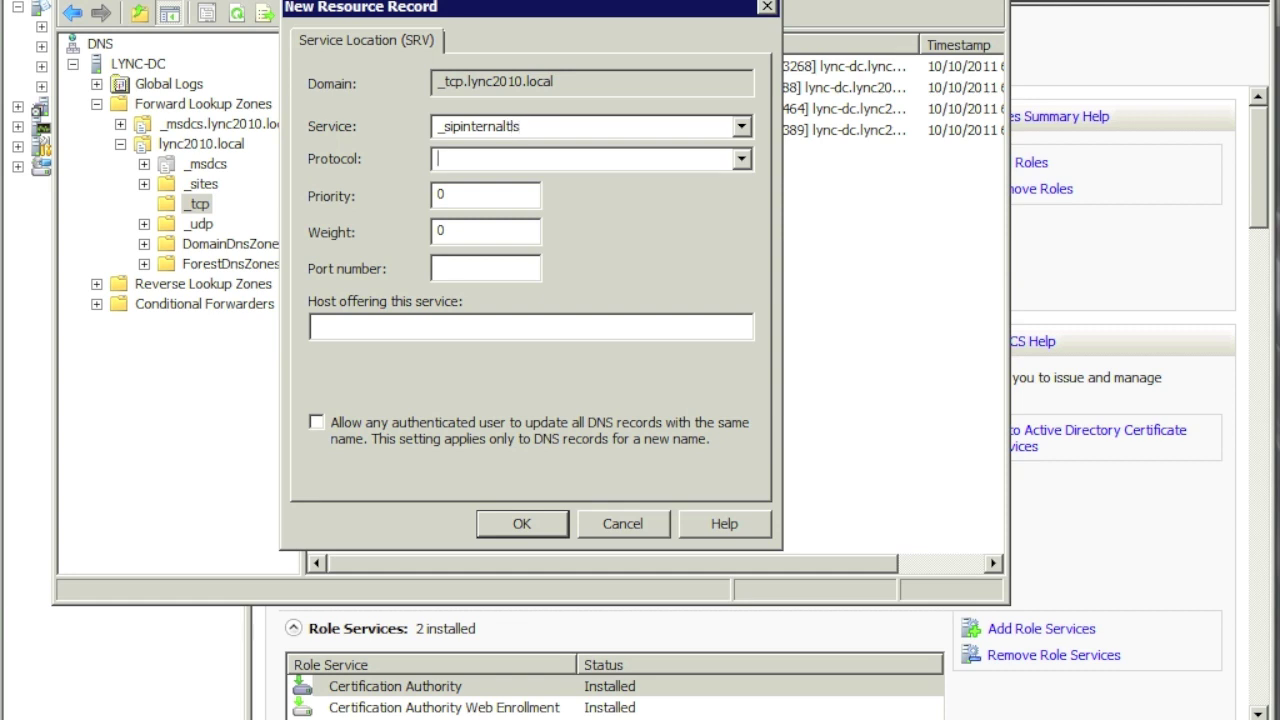
pyautogui.write('_tcp')
pyautogui.press('Tab')
pyautogui.press('Tab')
pyautogui.press('Tab')
pyautogui.write('5061')
pyautogui.click(449, 326)
pyautogui.write('lync-srv')
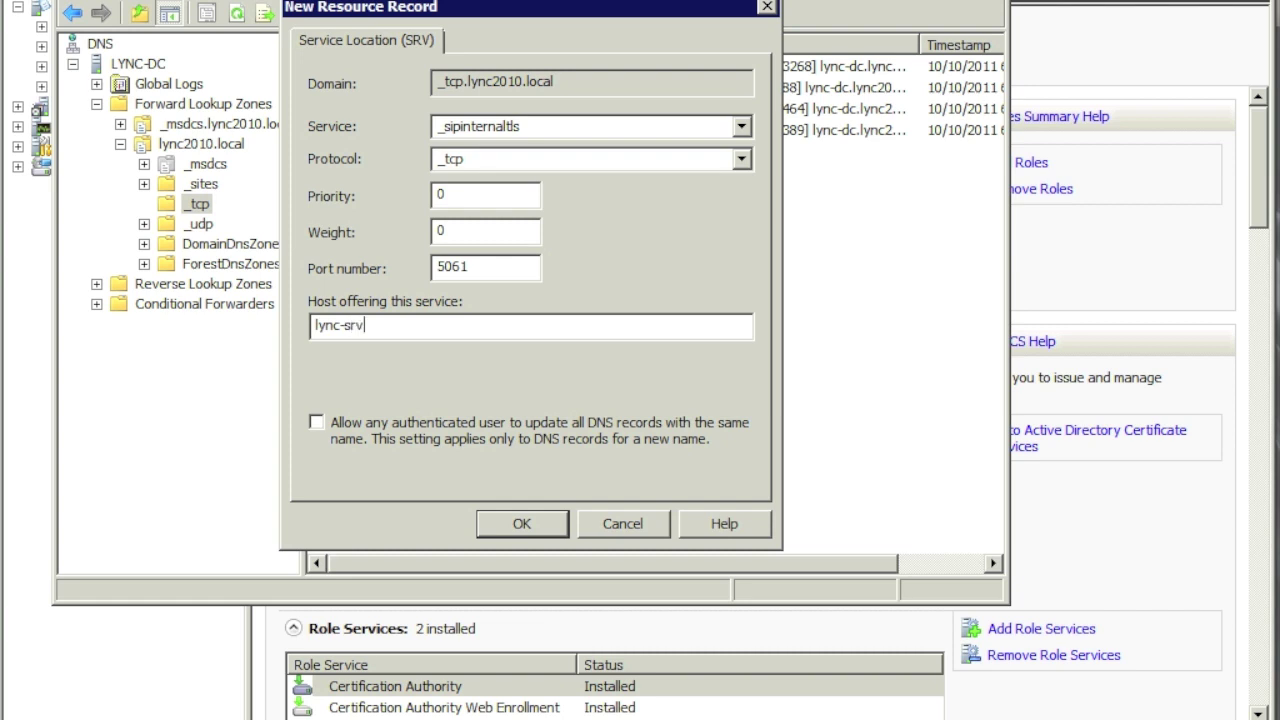
pyautogui.write('.lync2010.local')
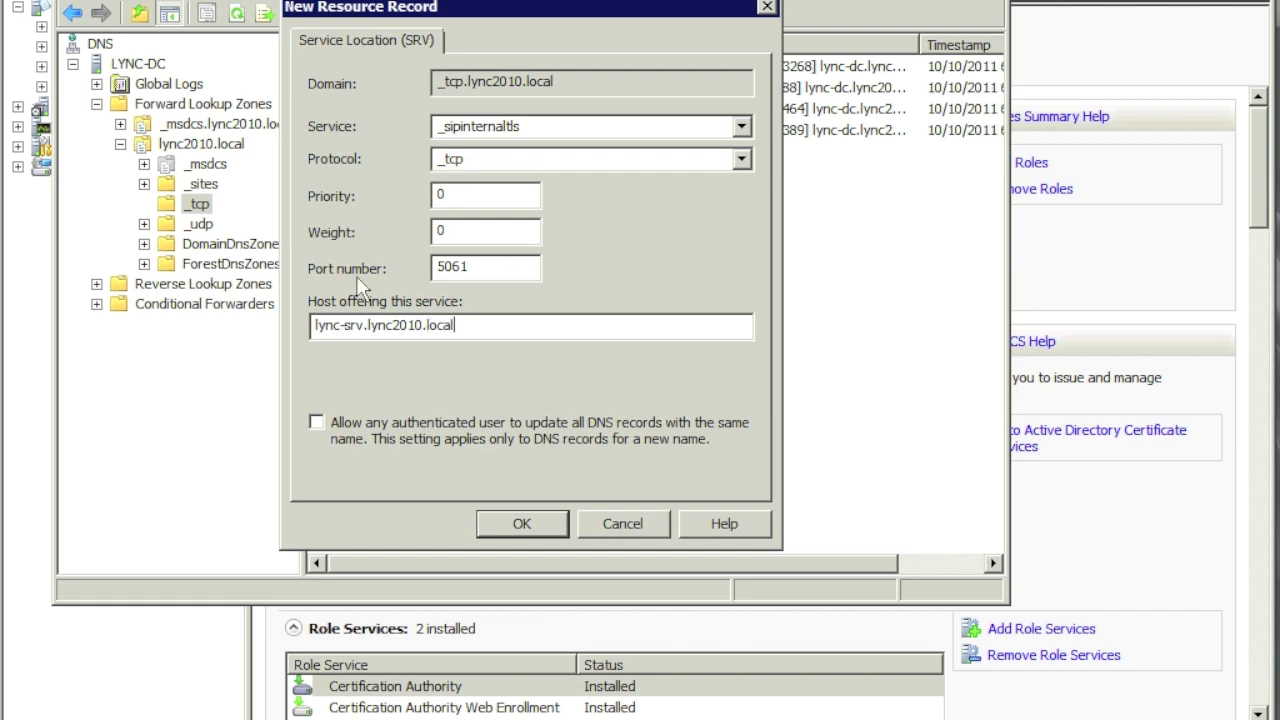
pyautogui.click(521, 523)
pyautogui.click(693, 479)
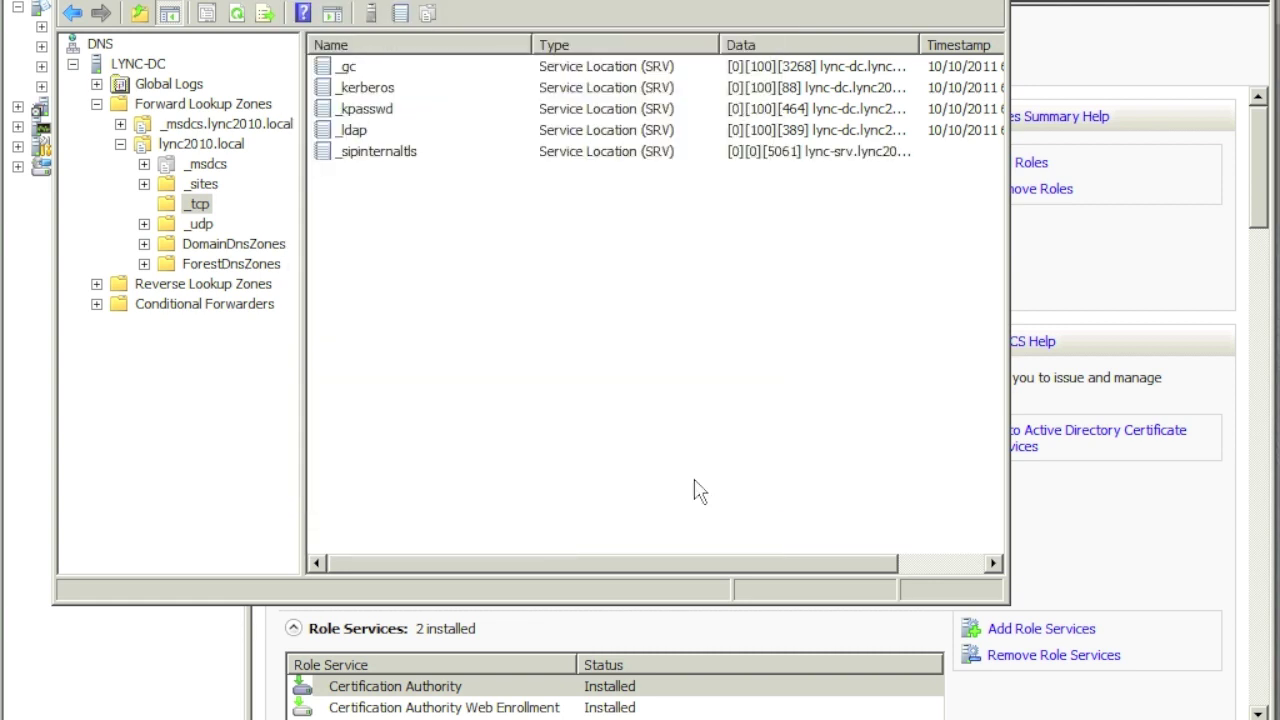
pyautogui.click(380, 152)
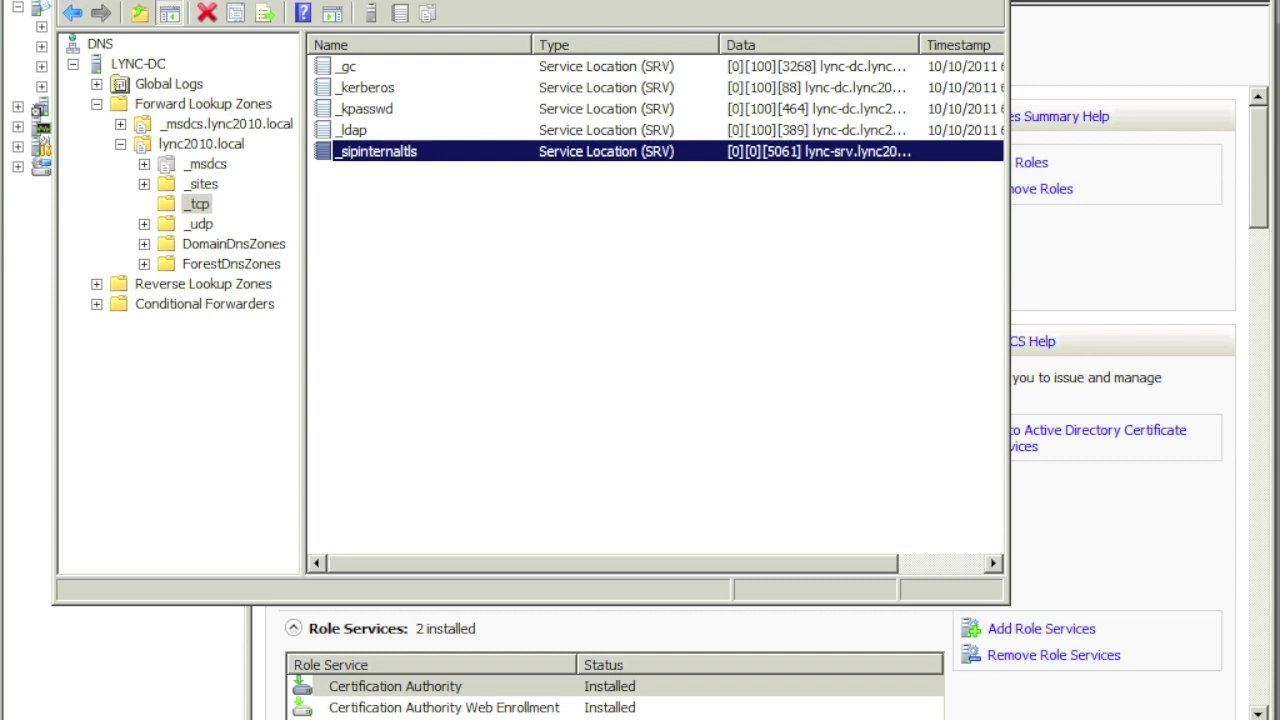
pyautogui.hotkey('alt', 'F4')
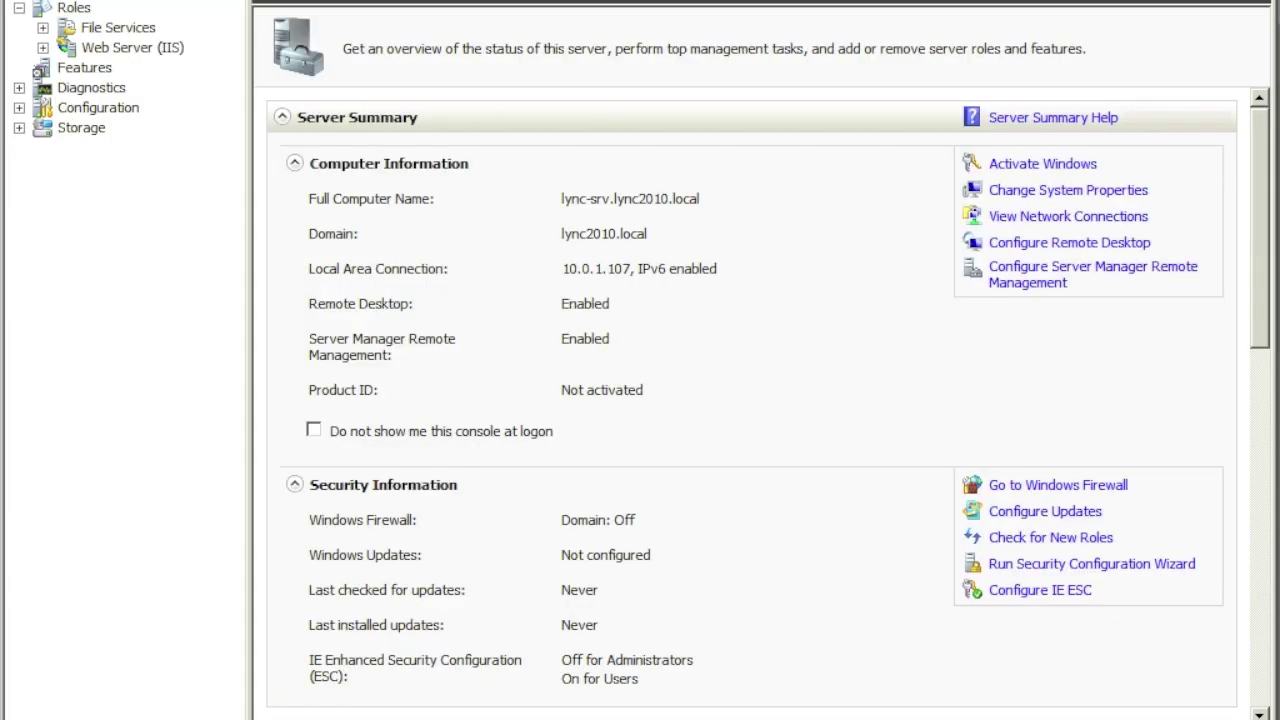
# Step: Launch Internet Explorer and Active Directory Users and Computers
pyautogui.press('super')
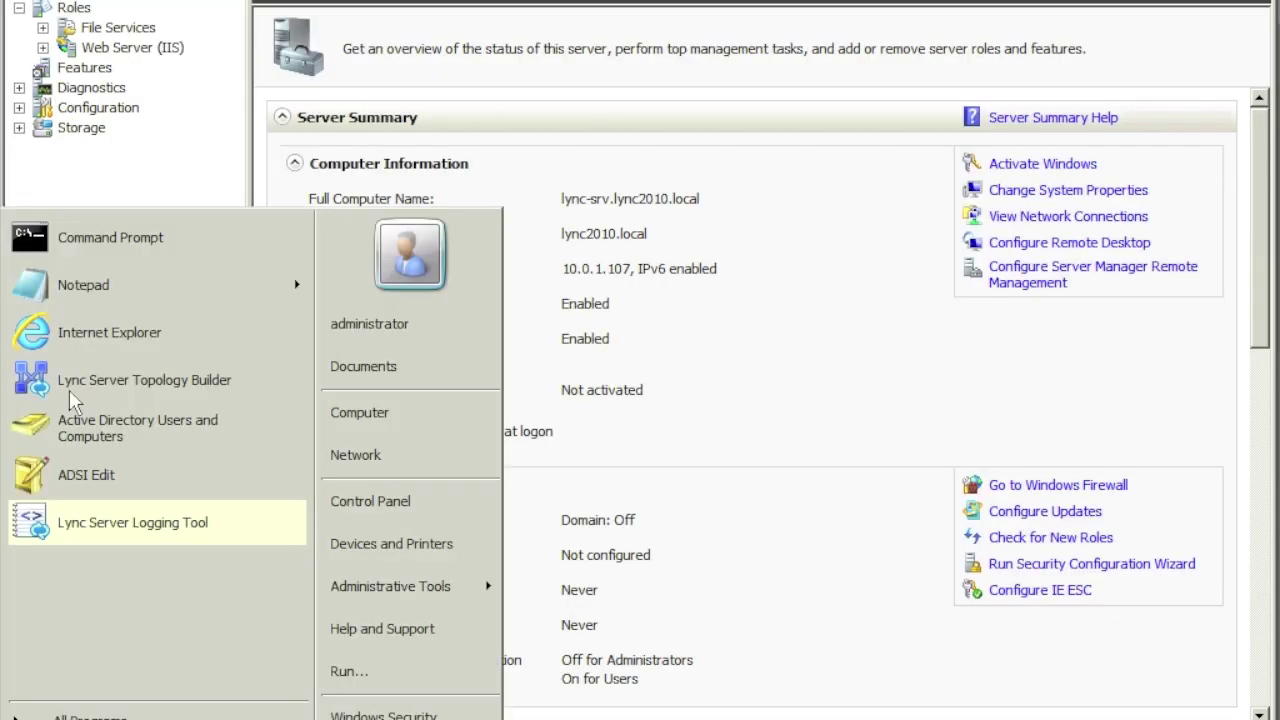
pyautogui.click(90, 340)
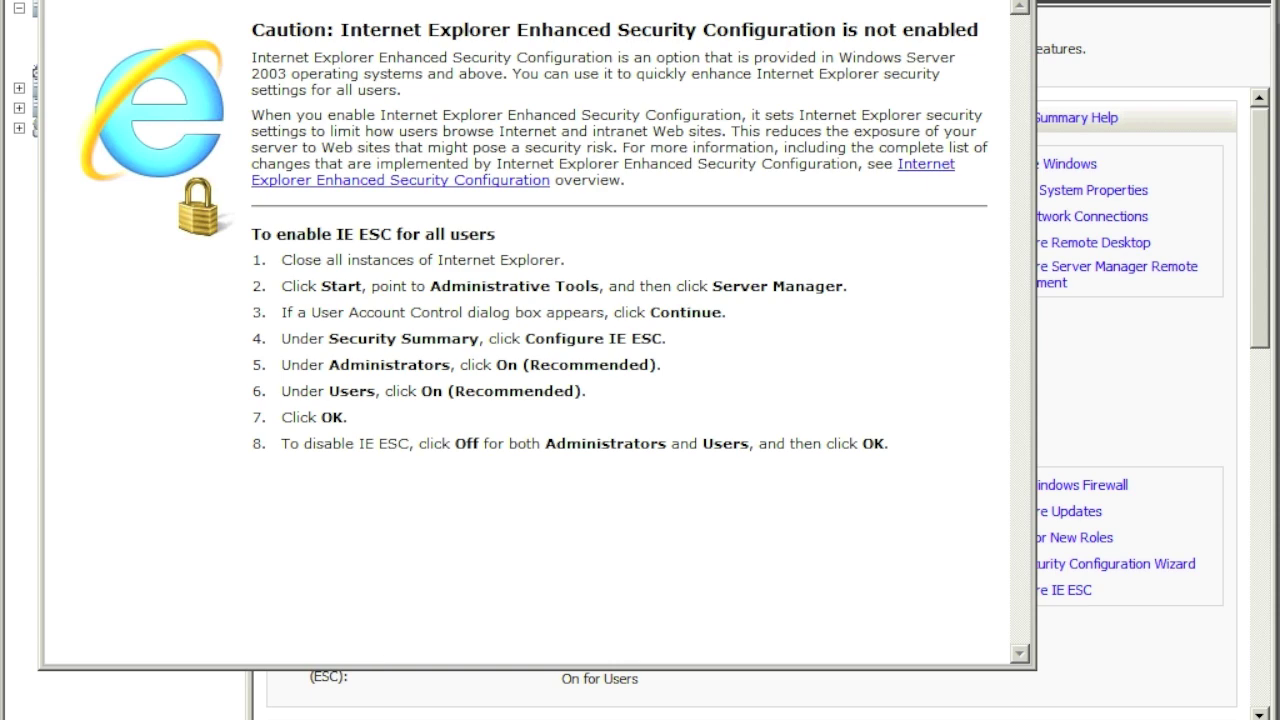
pyautogui.press('super')
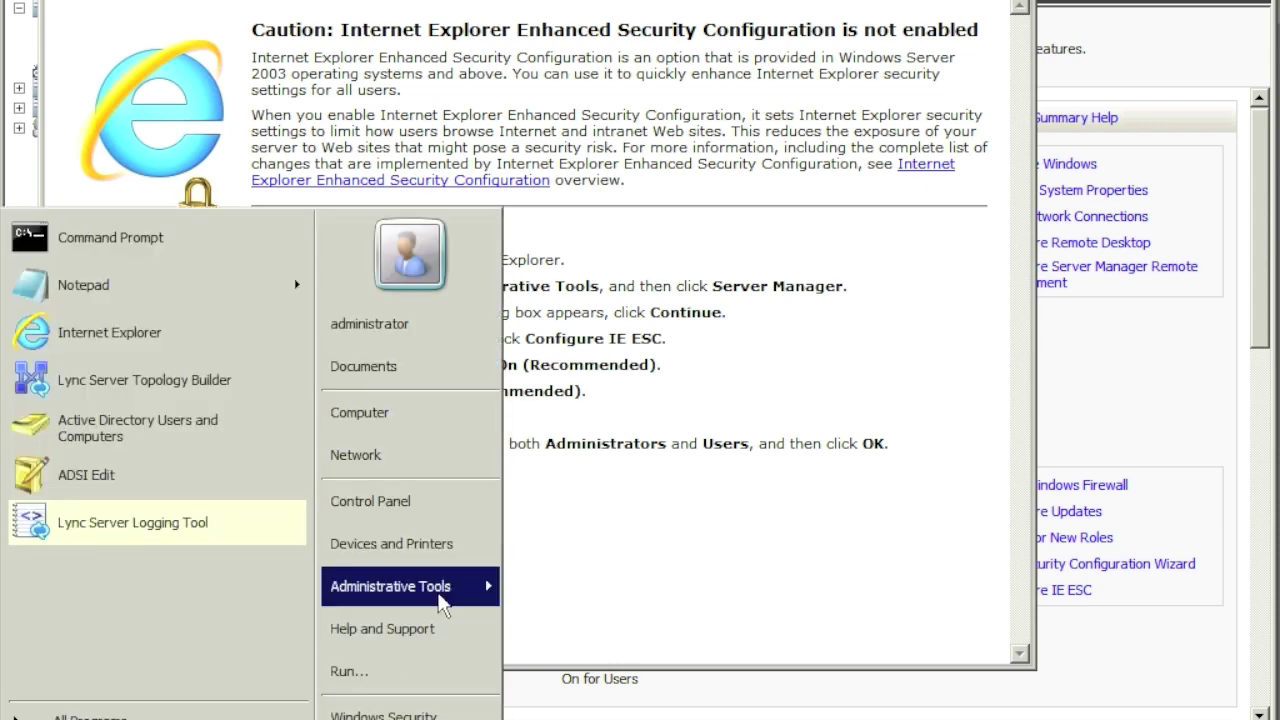
pyautogui.moveTo(440, 598)
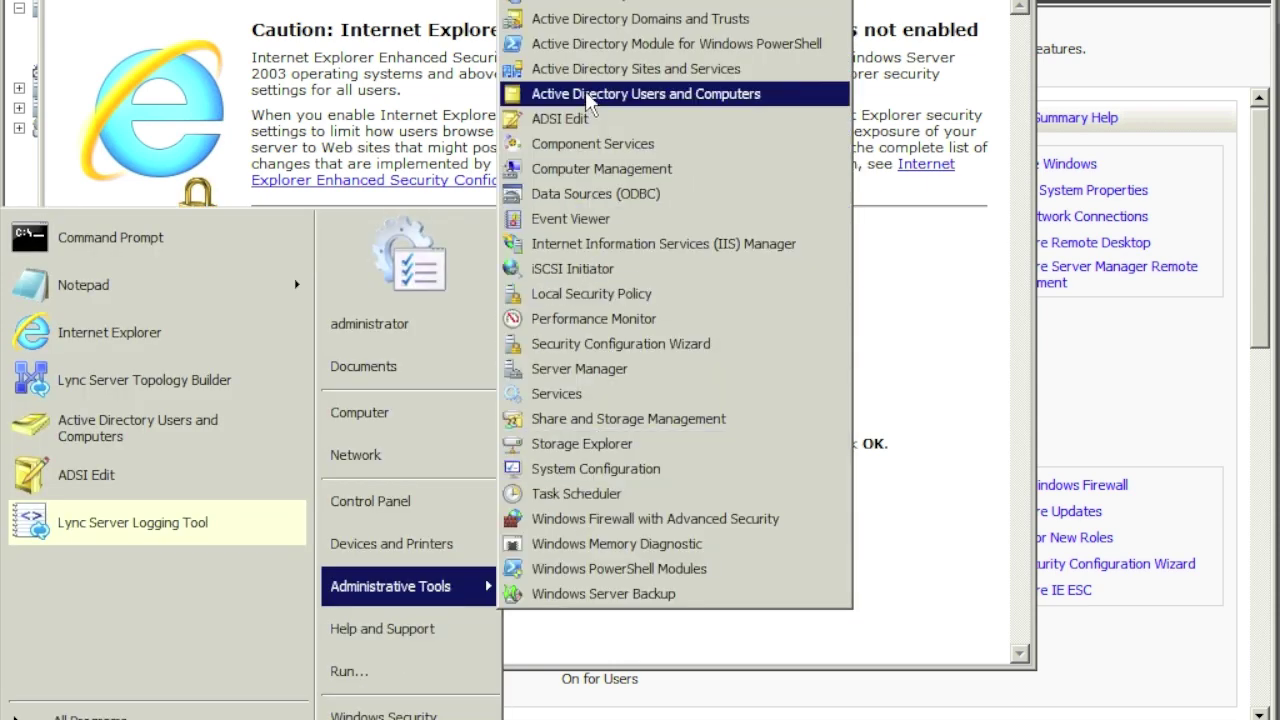
pyautogui.click(594, 94)
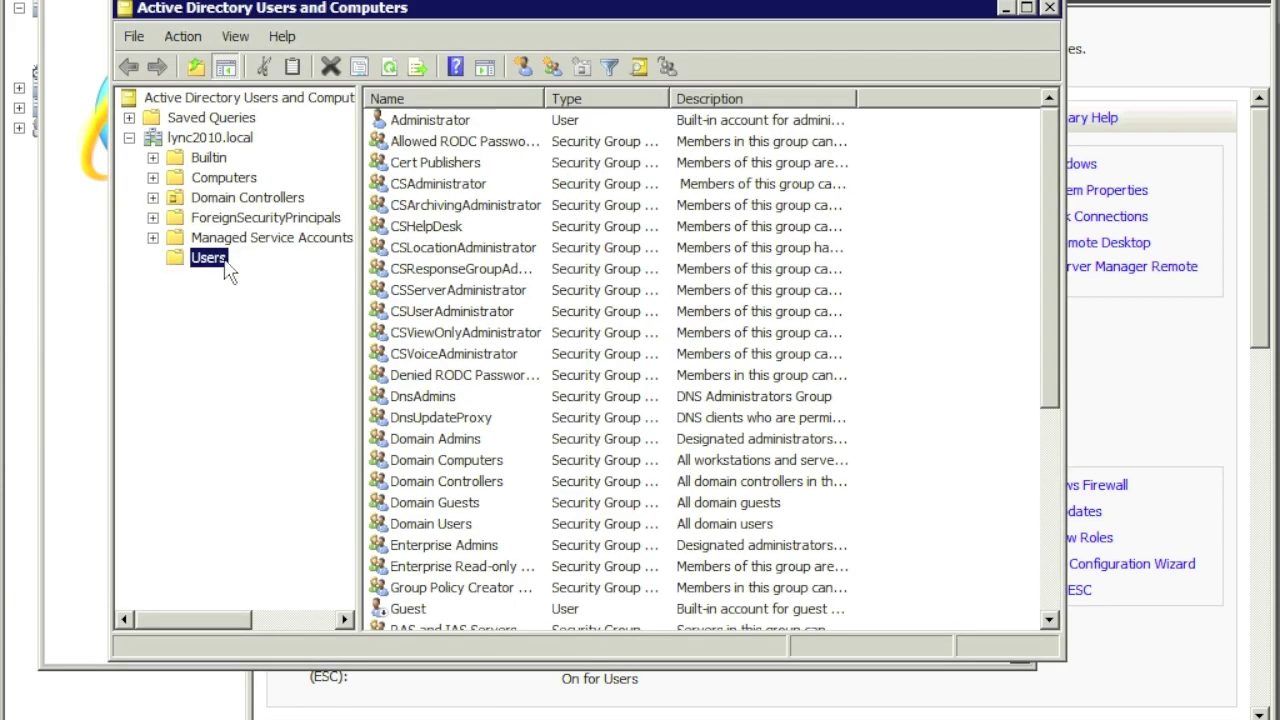
# Step: Start a new user in the Users container and enter the user's name and logon name
pyautogui.rightClick(217, 259)
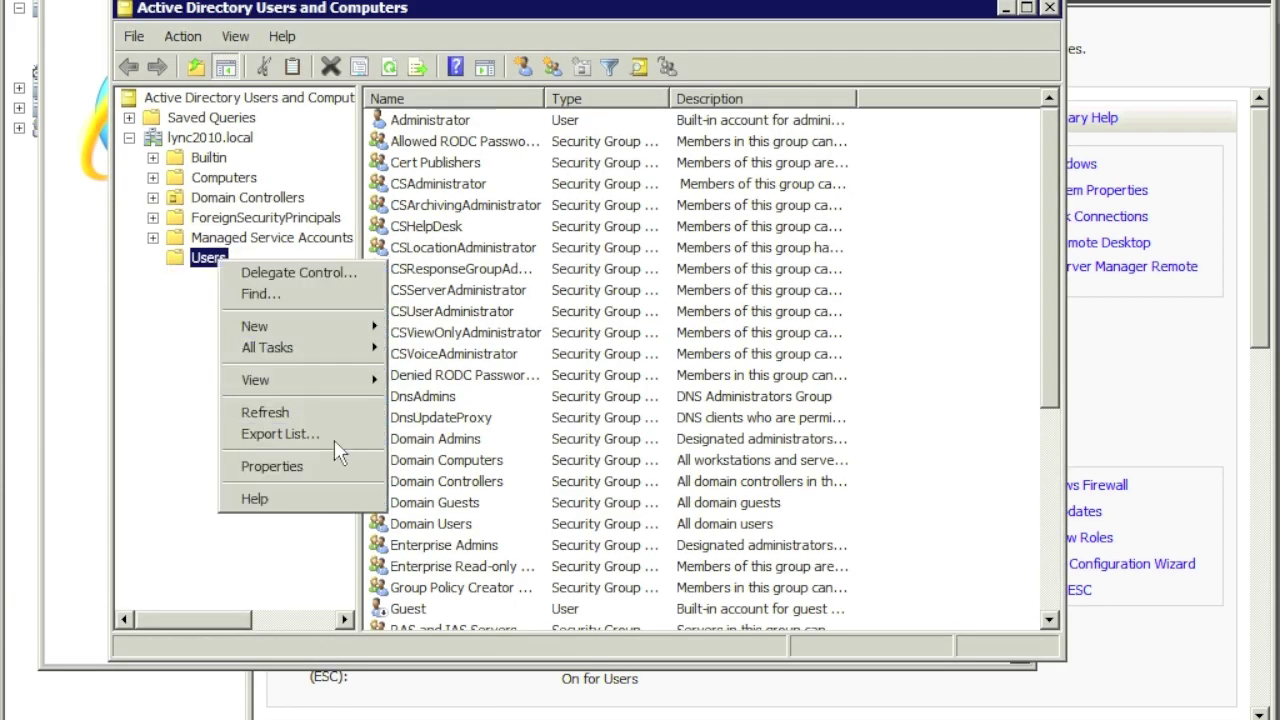
pyautogui.moveTo(350, 330)
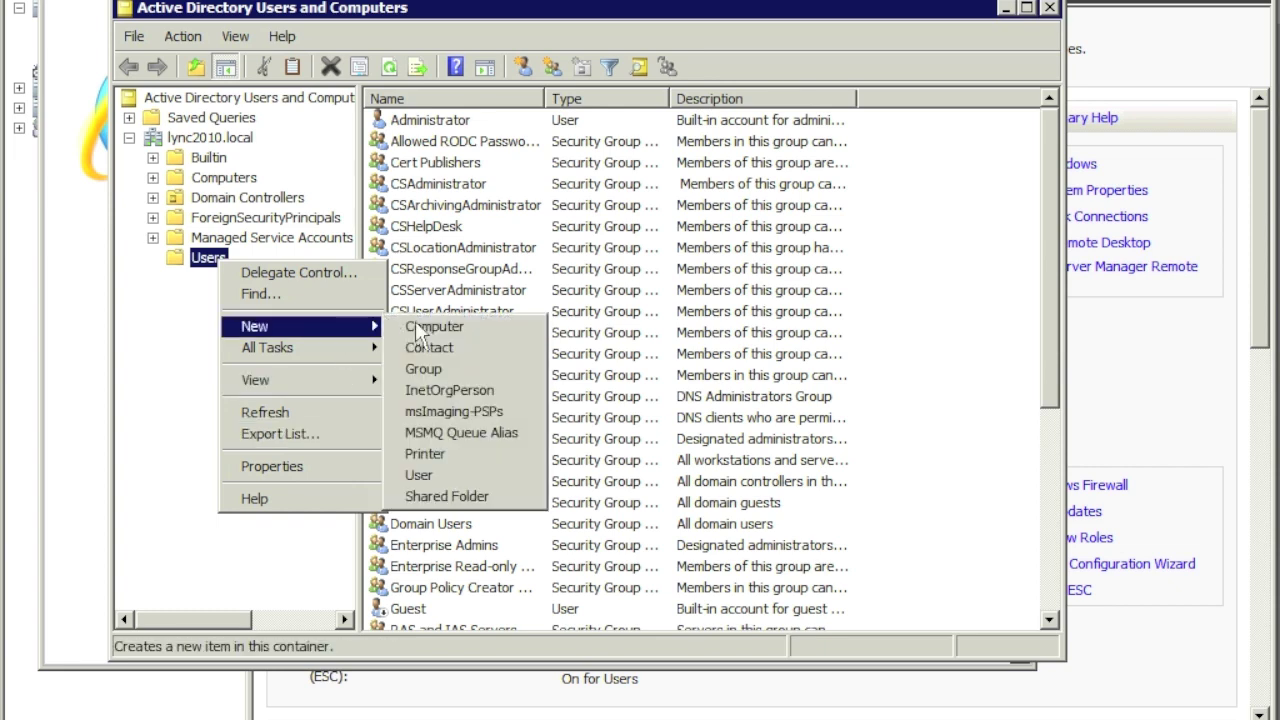
pyautogui.click(420, 476)
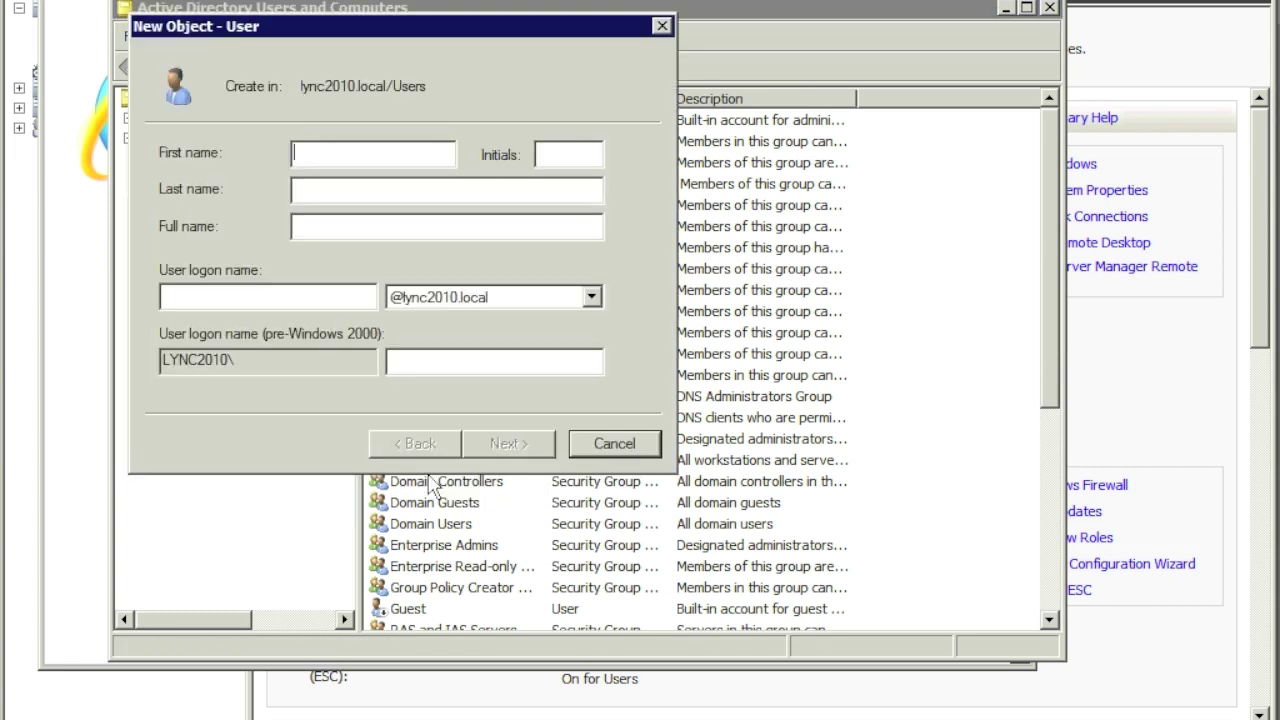
pyautogui.write('James')
pyautogui.press('Tab')
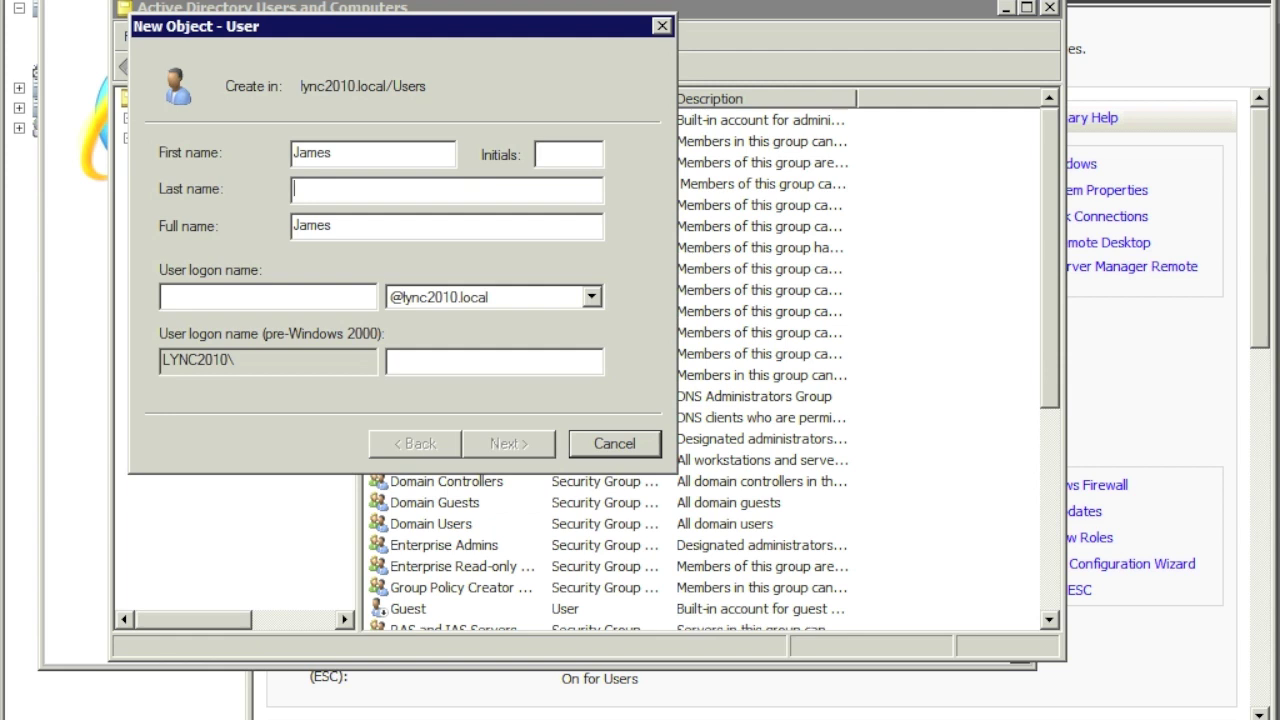
pyautogui.write('Bond')
pyautogui.write('james')
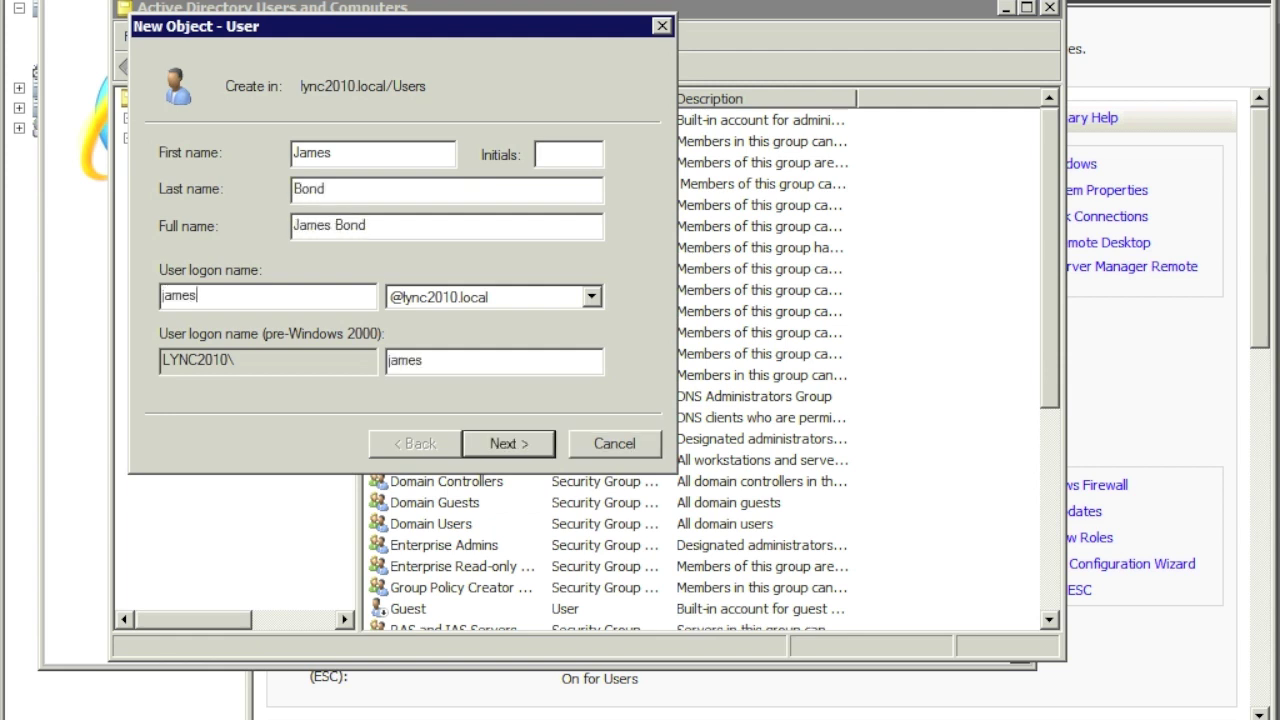
pyautogui.write('bond')
# Step: Set the user's password so it never expires and cannot be changed, then finish
pyautogui.click(522, 443)
pyautogui.write('•••••••')
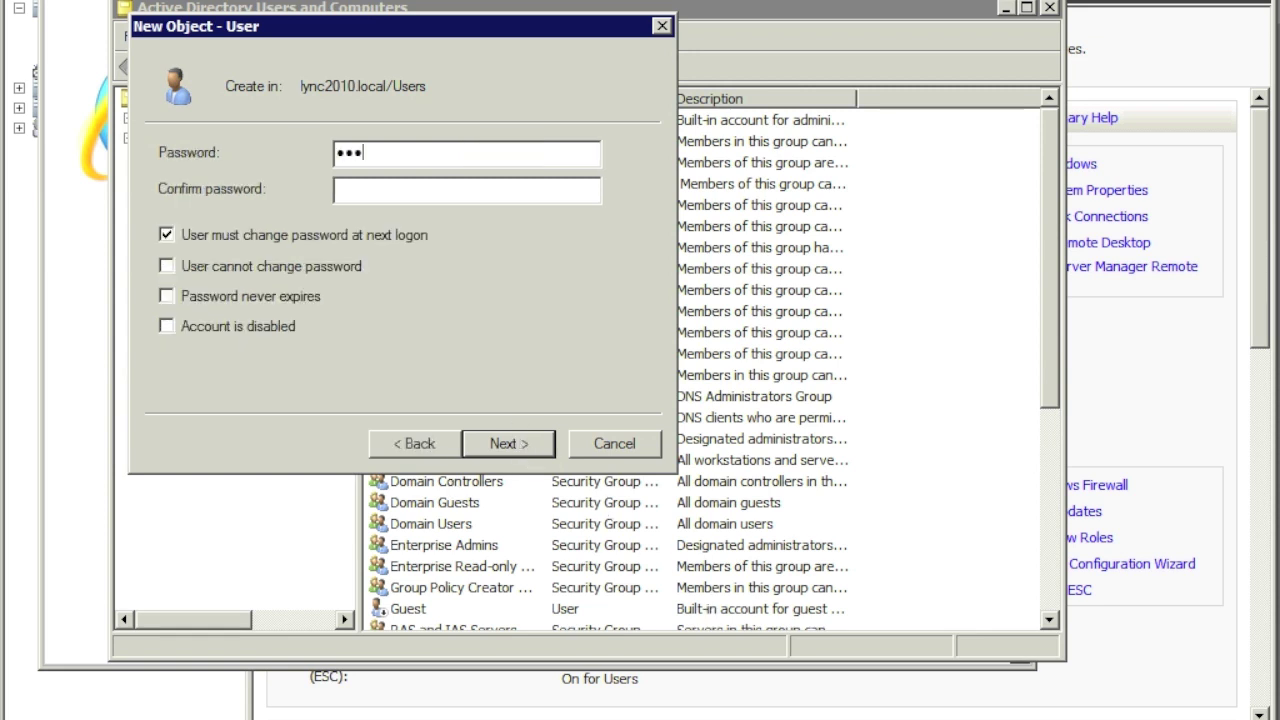
pyautogui.write('•••••••')
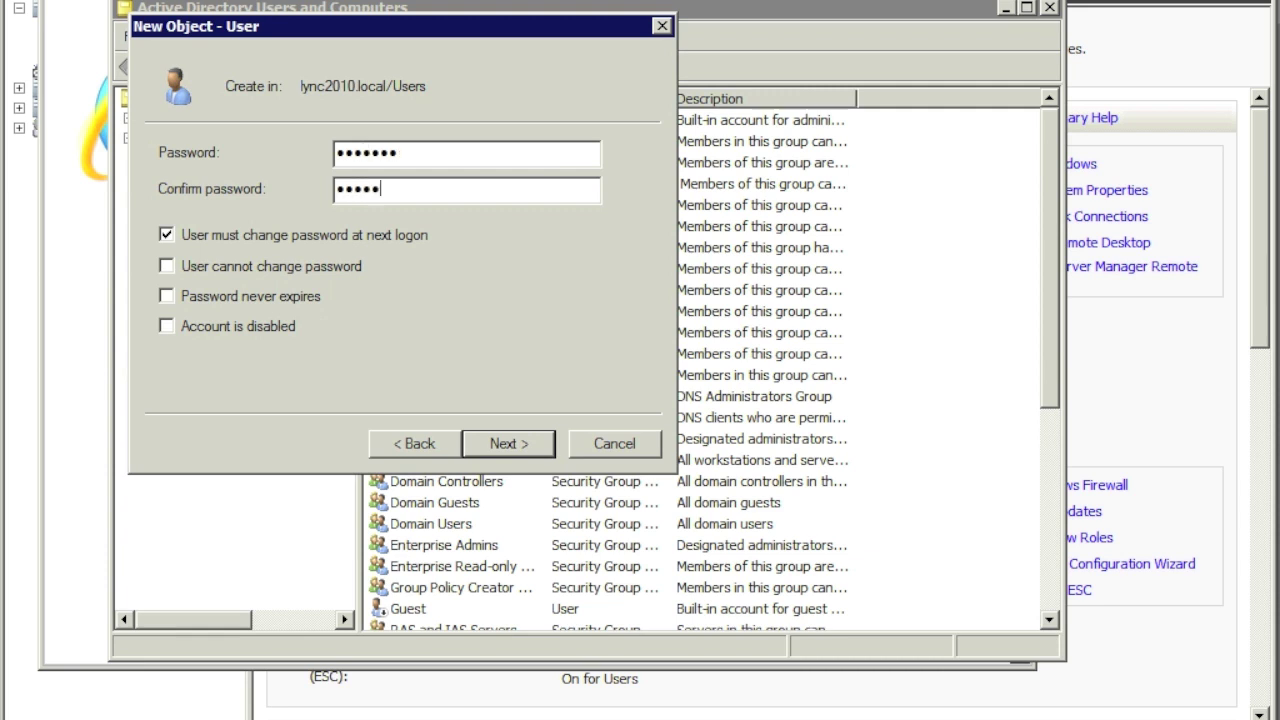
pyautogui.press('Tab')
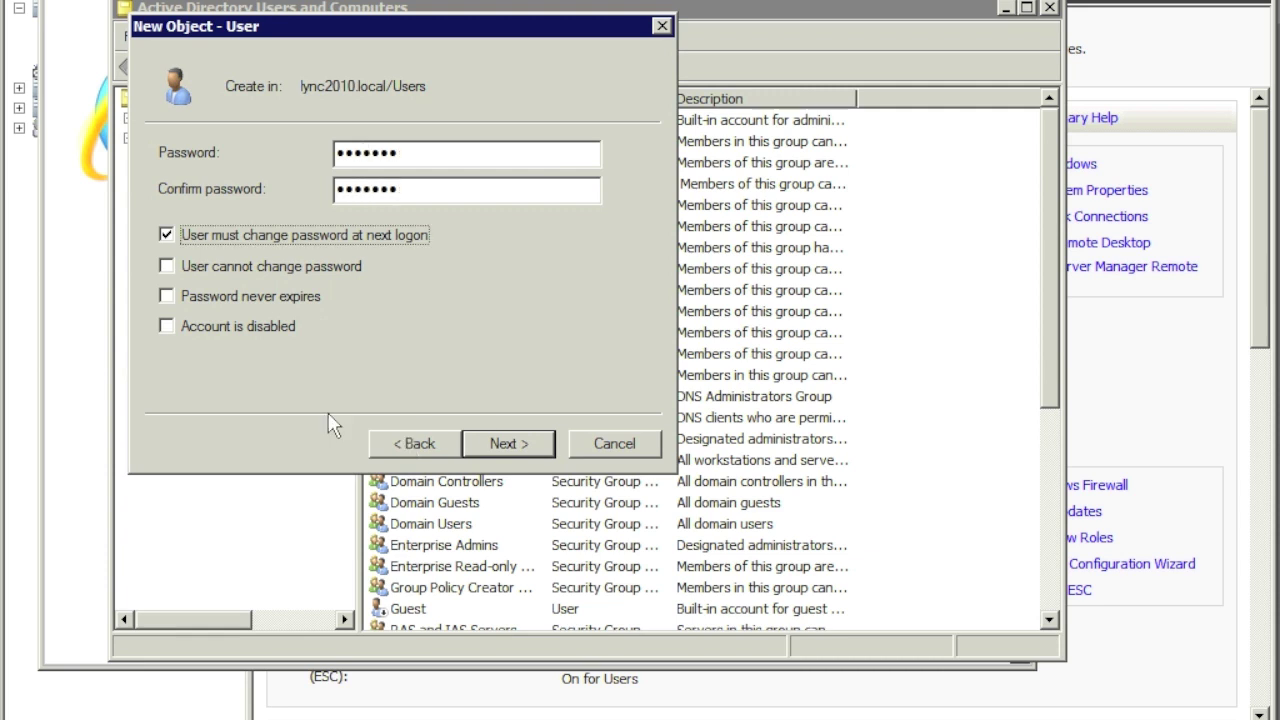
pyautogui.press('space')
pyautogui.click(168, 266)
pyautogui.click(168, 296)
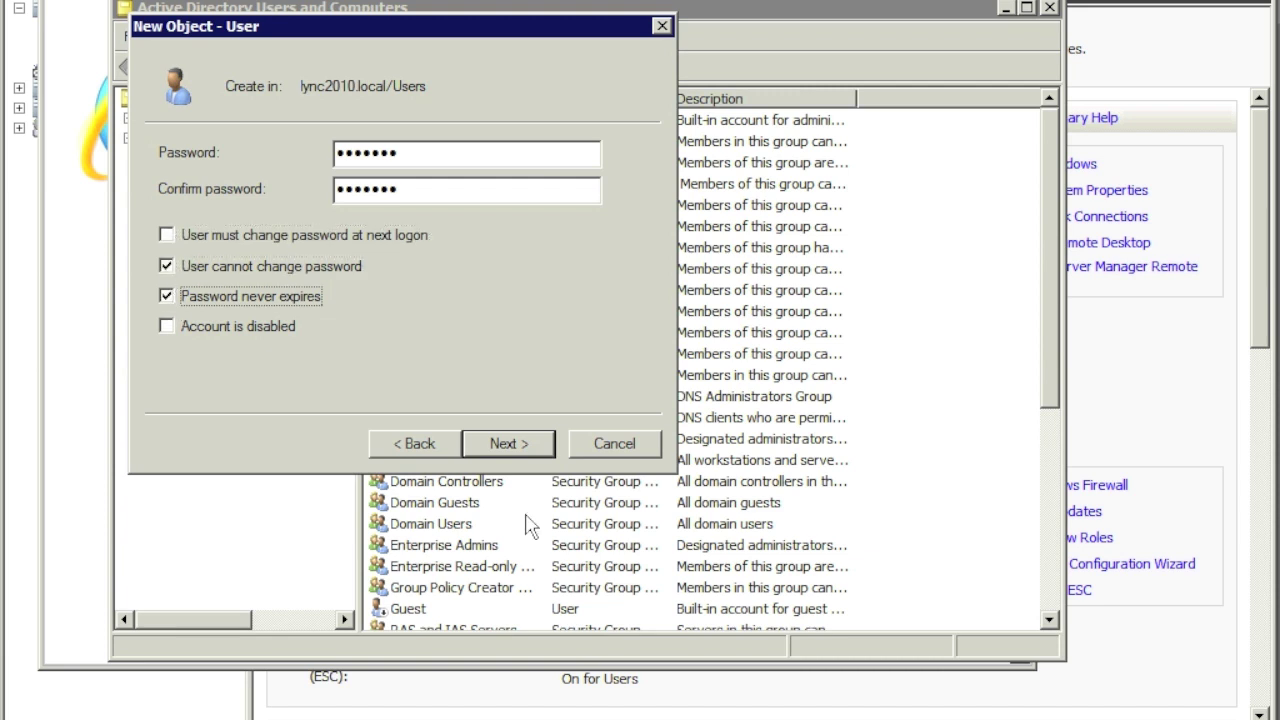
pyautogui.click(510, 446)
pyautogui.click(510, 446)
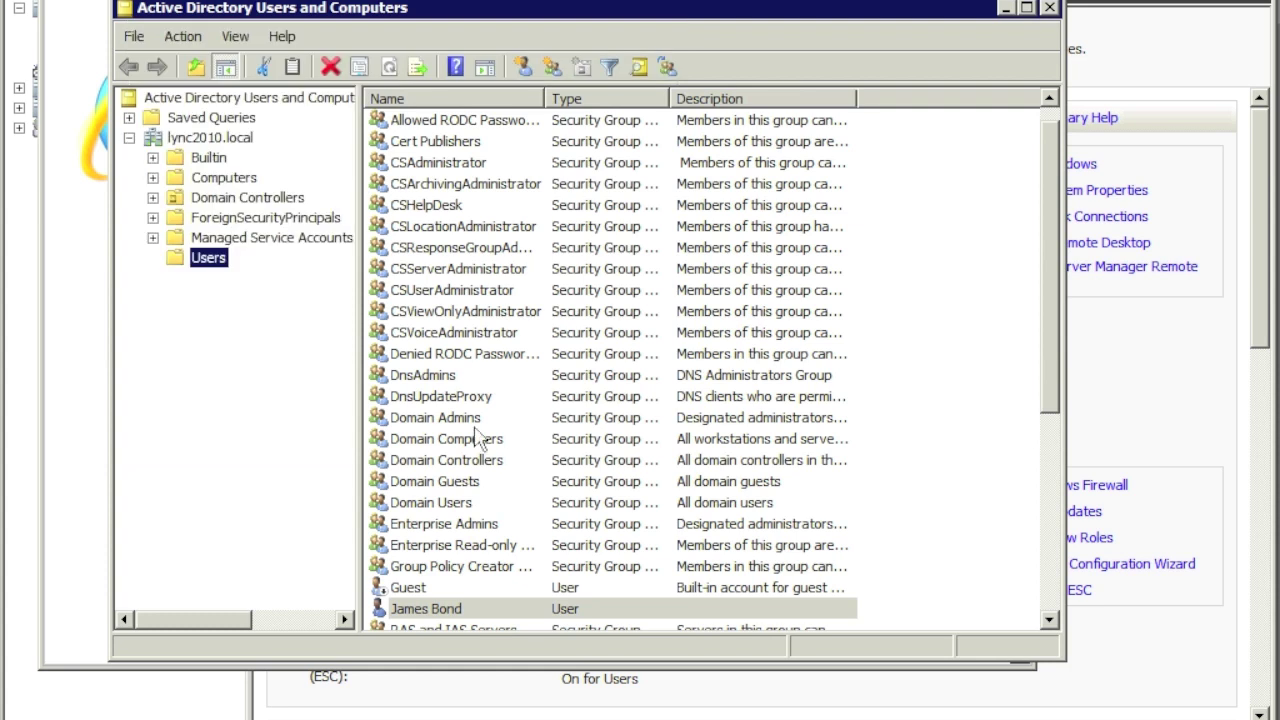
# Step: Start another new user in Users and enter the second user's name and logon name
pyautogui.rightClick(205, 264)
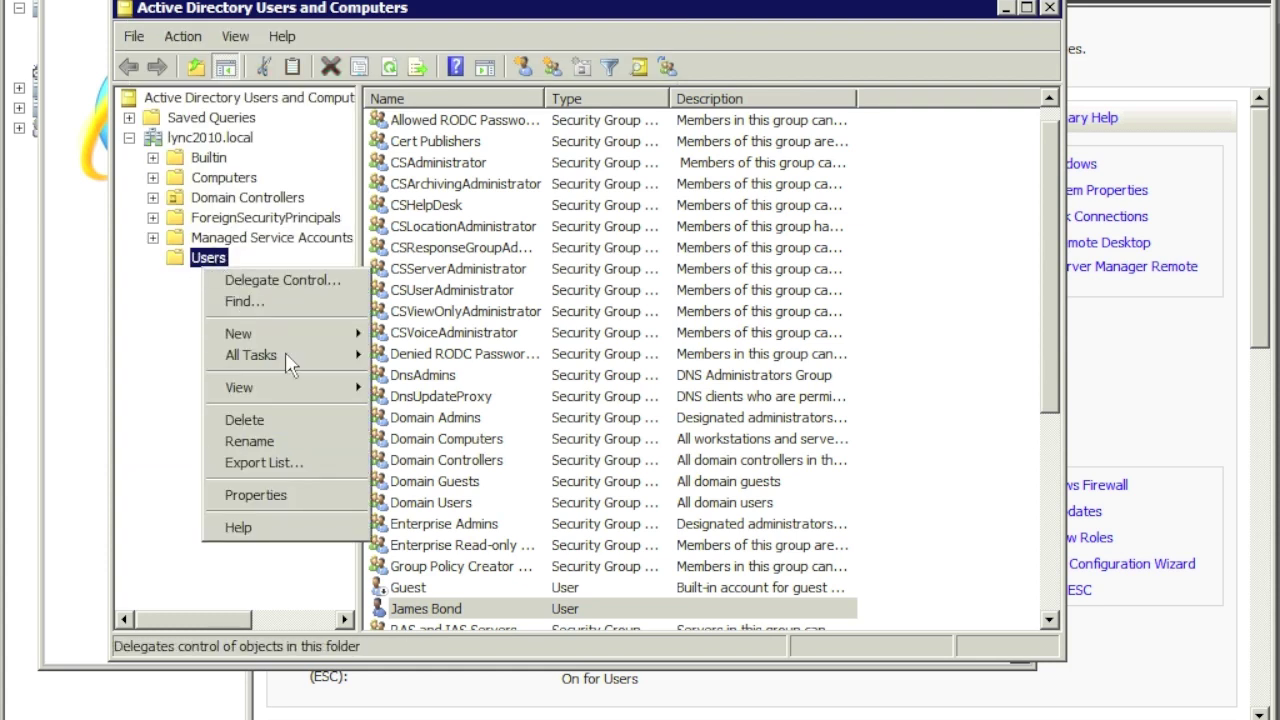
pyautogui.moveTo(330, 336)
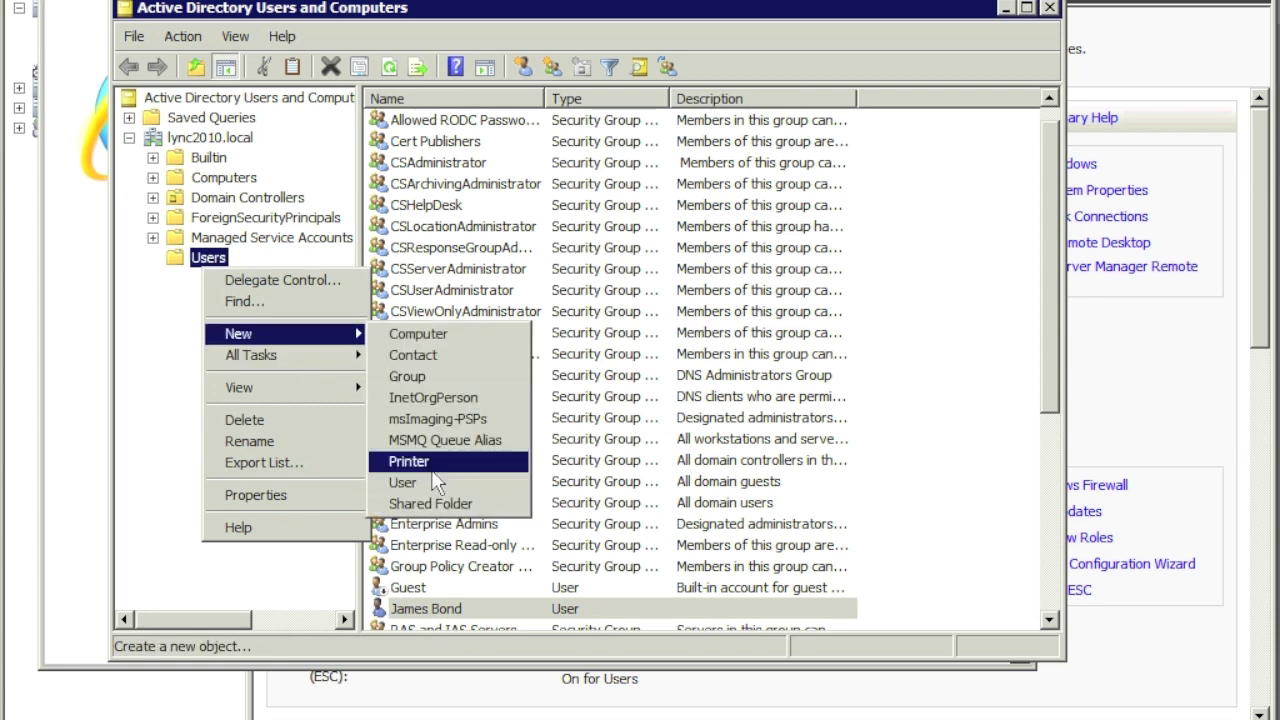
pyautogui.click(436, 483)
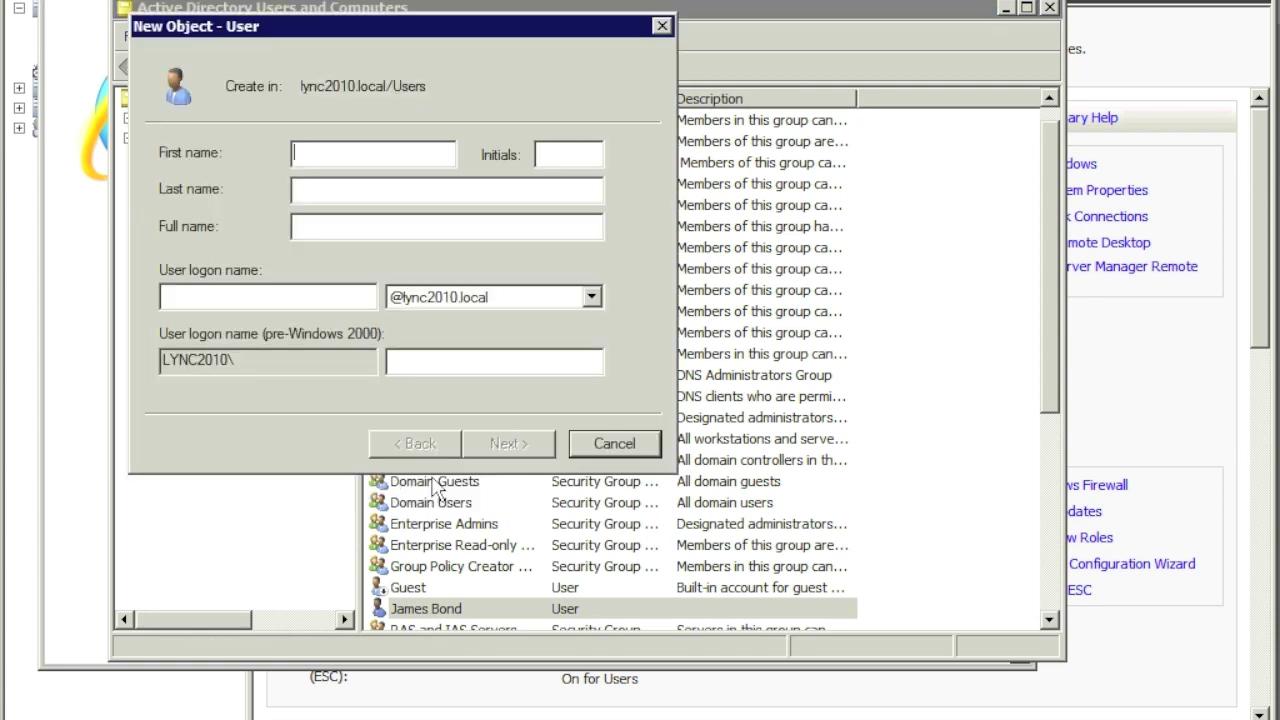
pyautogui.write('minime')
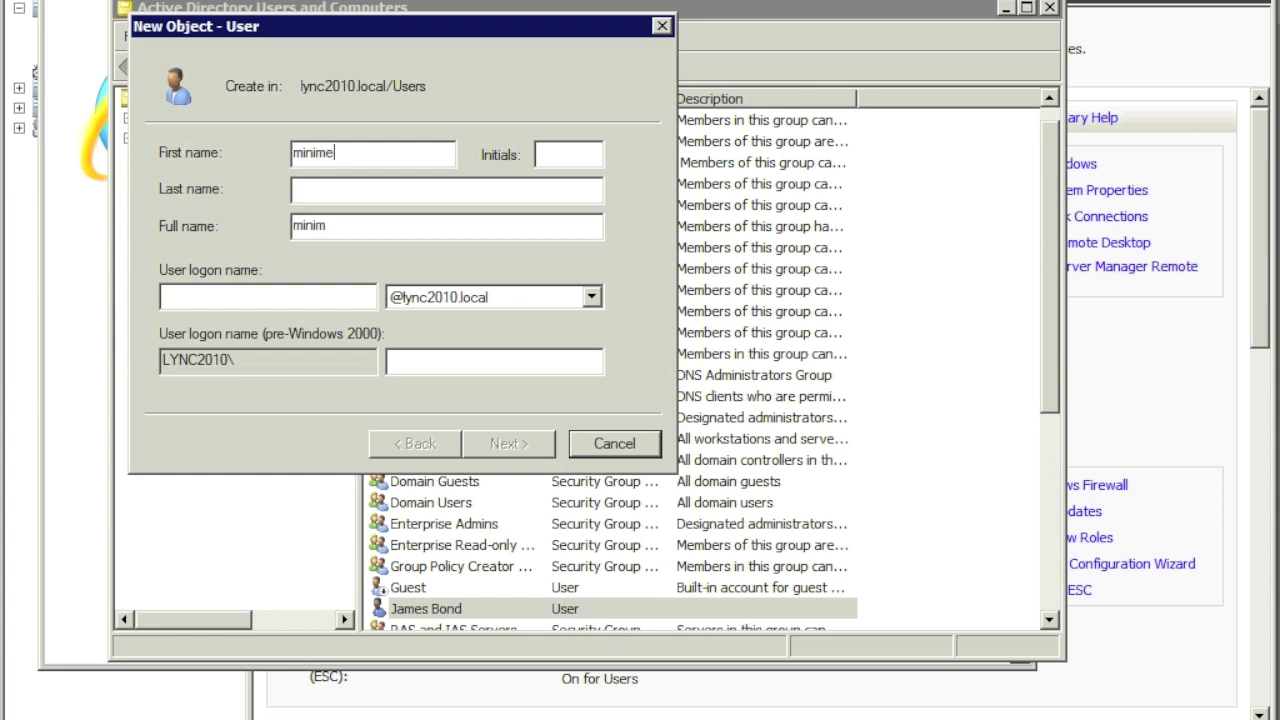
pyautogui.press('Tab')
pyautogui.press('Tab')
pyautogui.press('Tab')
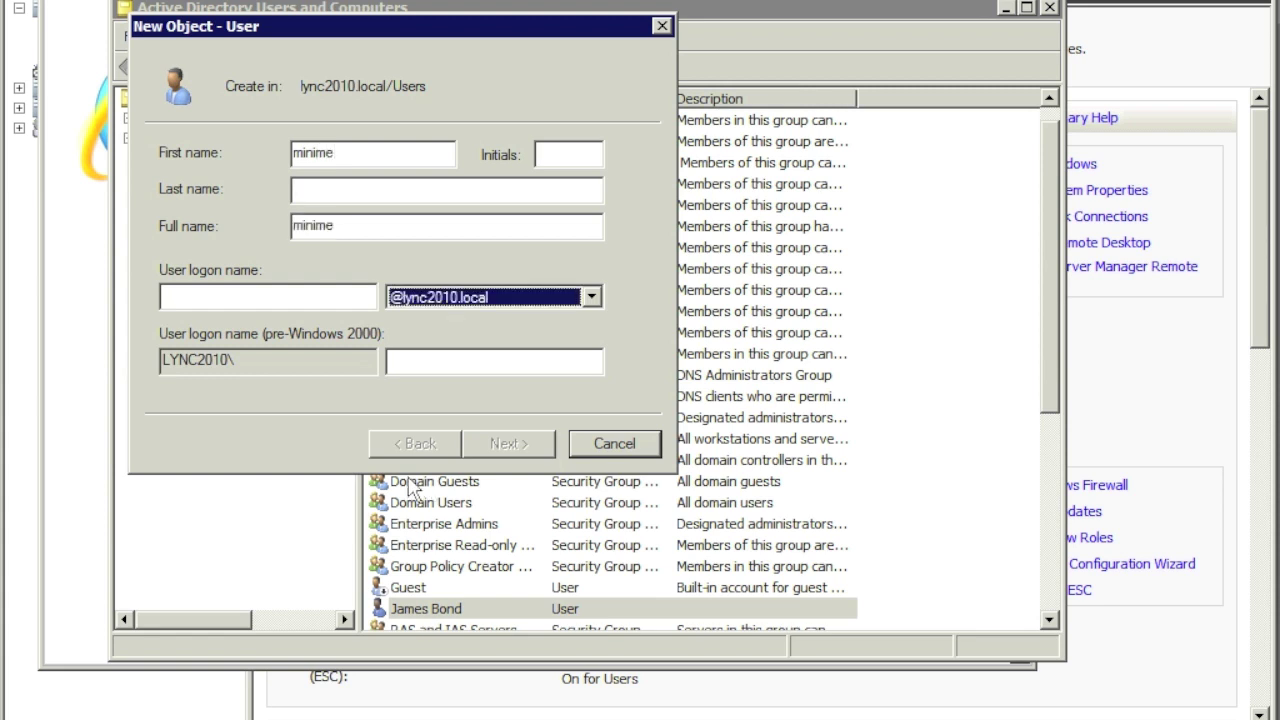
pyautogui.click(328, 295)
pyautogui.write('minime')
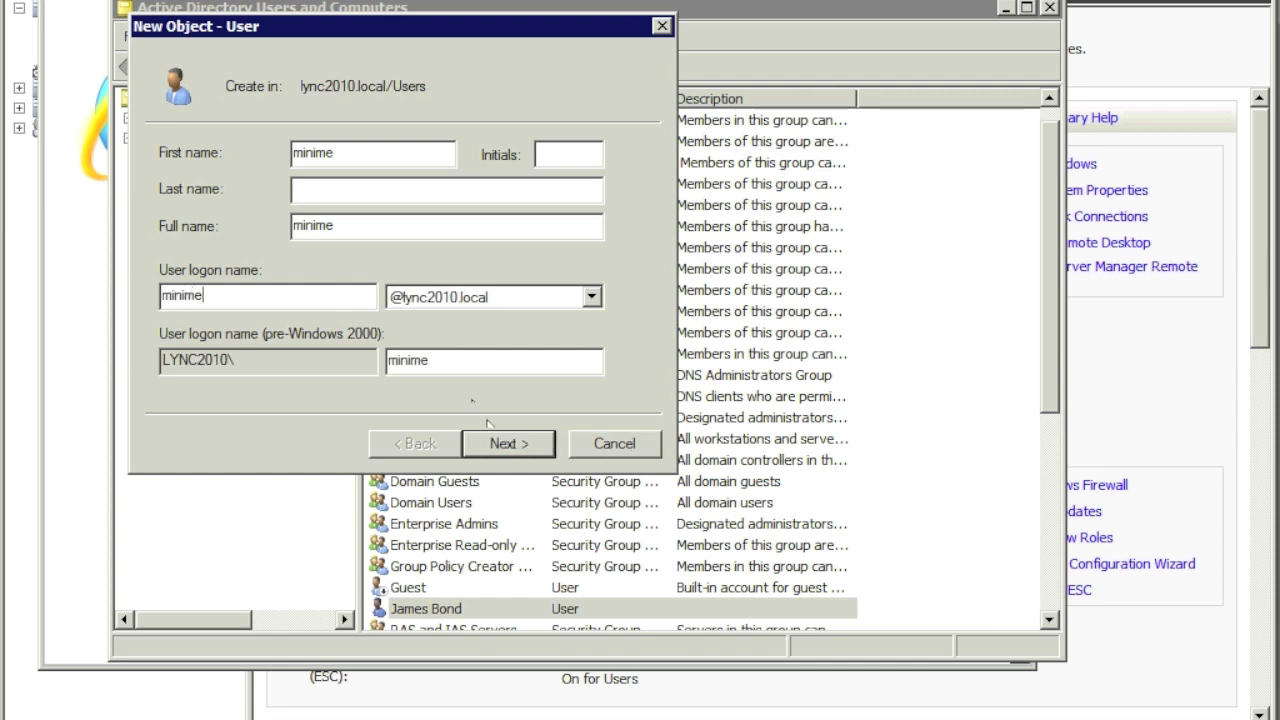
pyautogui.click(505, 443)
# Step: Give the second user a never-expiring, user-unchangeable password, finish, and minimize the console
pyautogui.write('*******')
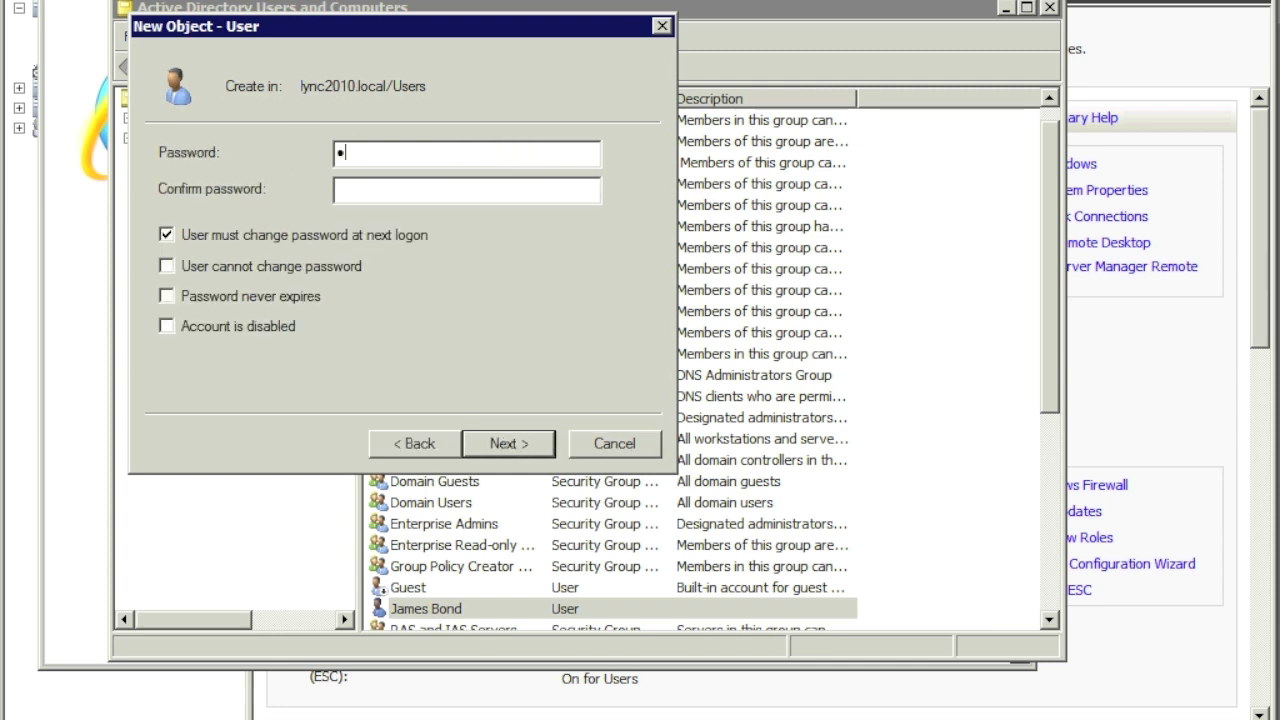
pyautogui.press('Tab')
pyautogui.write('*******')
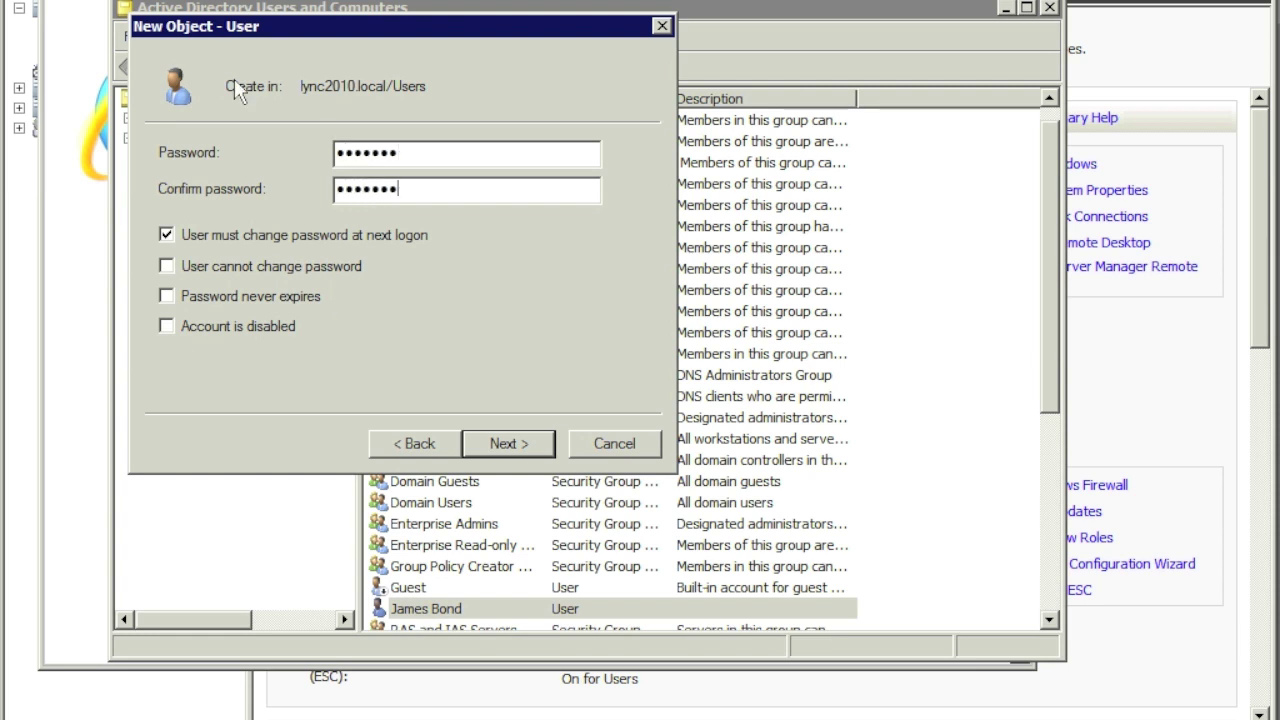
pyautogui.click(166, 234)
pyautogui.click(167, 266)
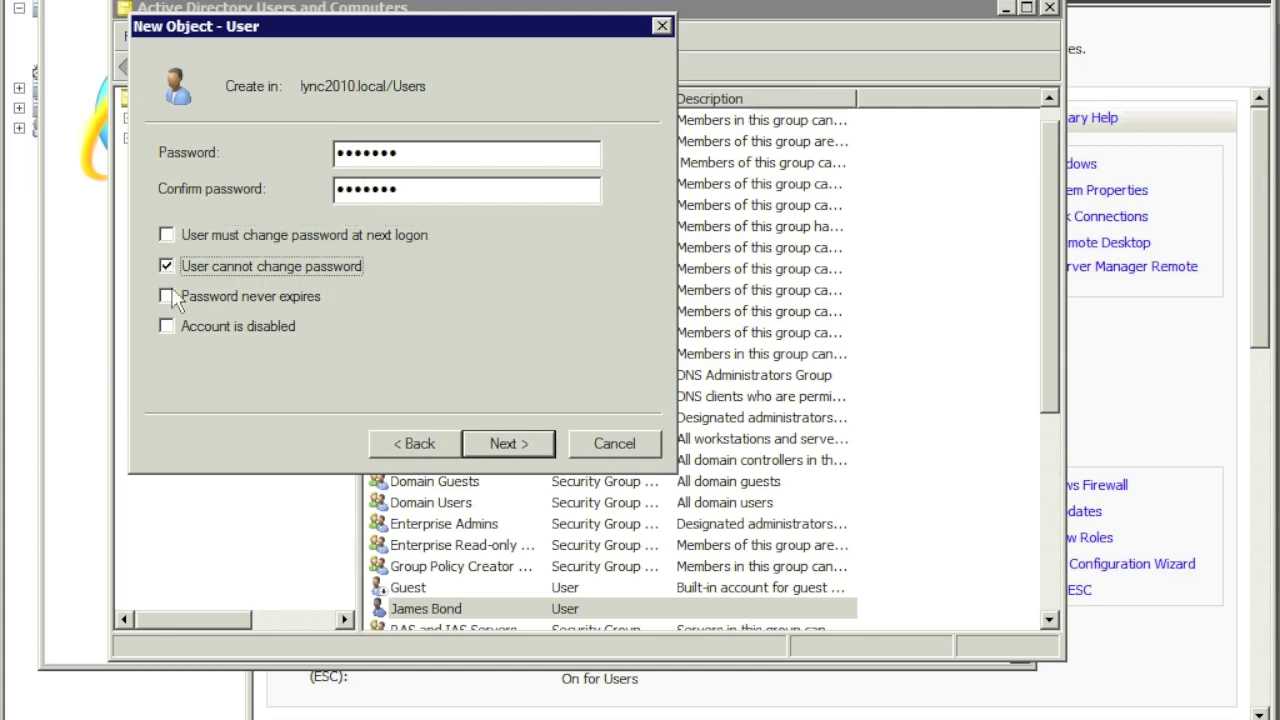
pyautogui.click(174, 294)
pyautogui.click(500, 442)
pyautogui.click(507, 443)
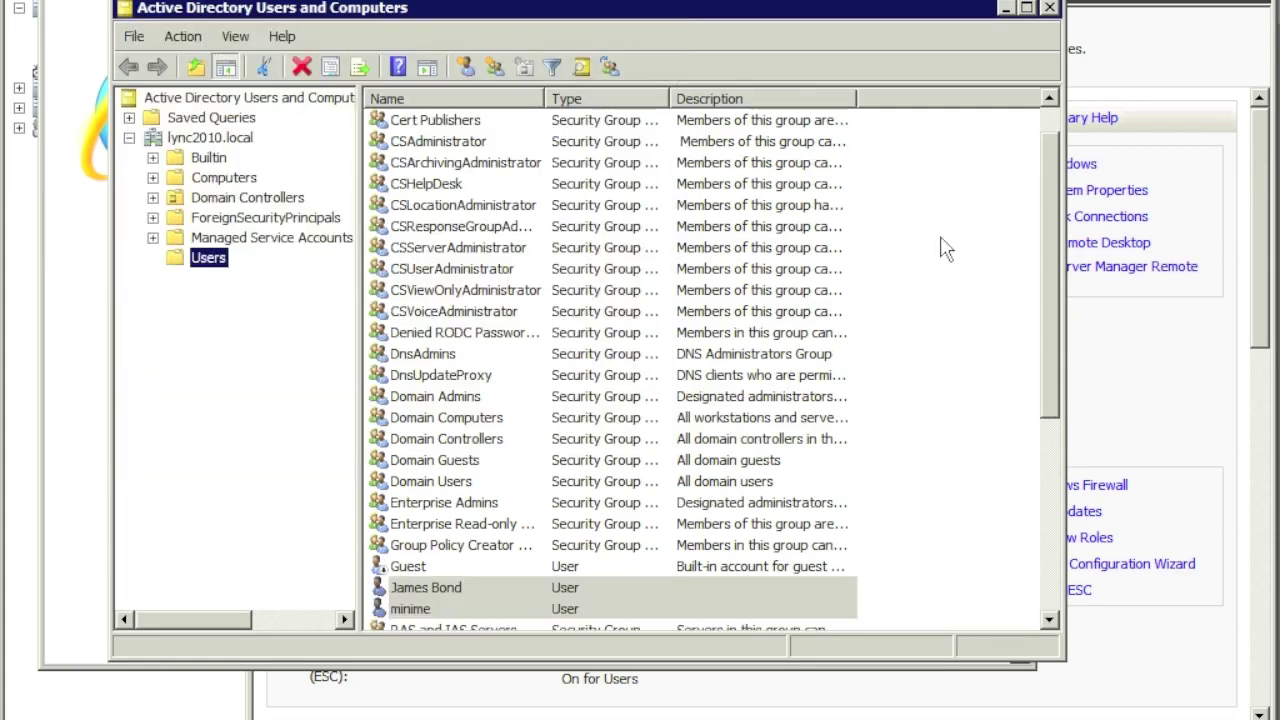
pyautogui.click(1006, 10)
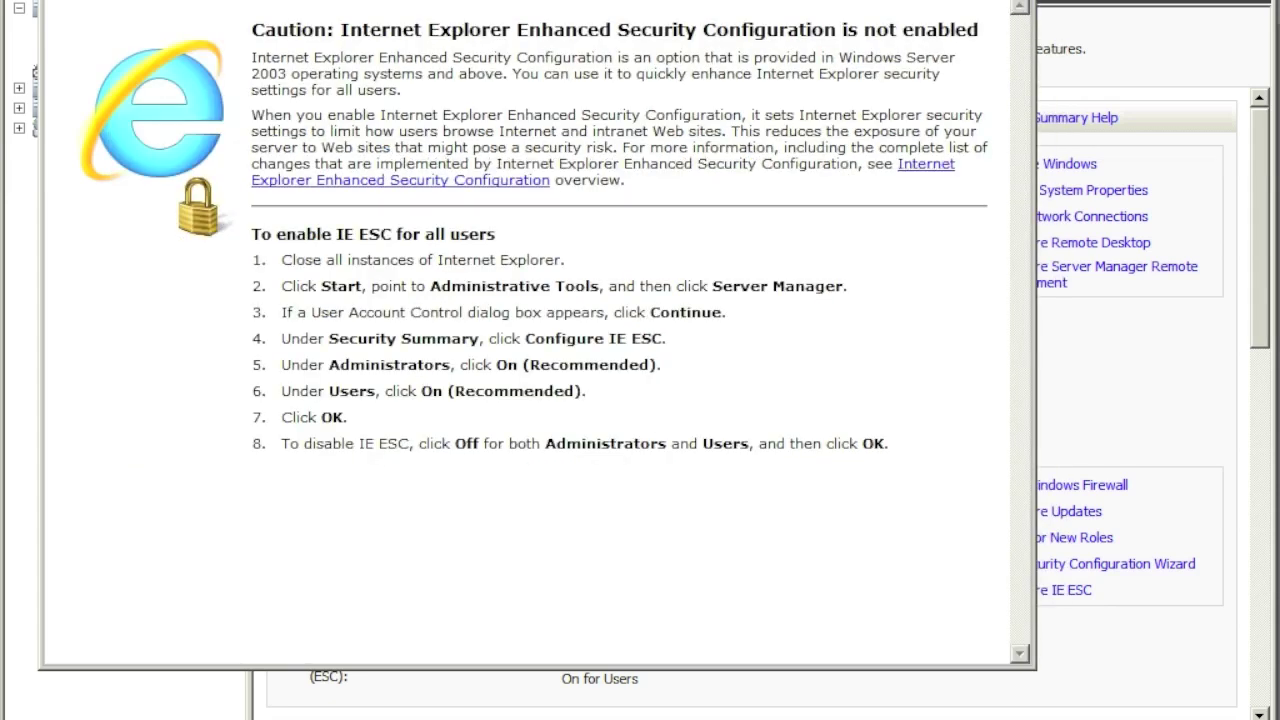
# Step: Maximize Internet Explorer and sign in with the administrator user name and password
pyautogui.click(1004, 0)
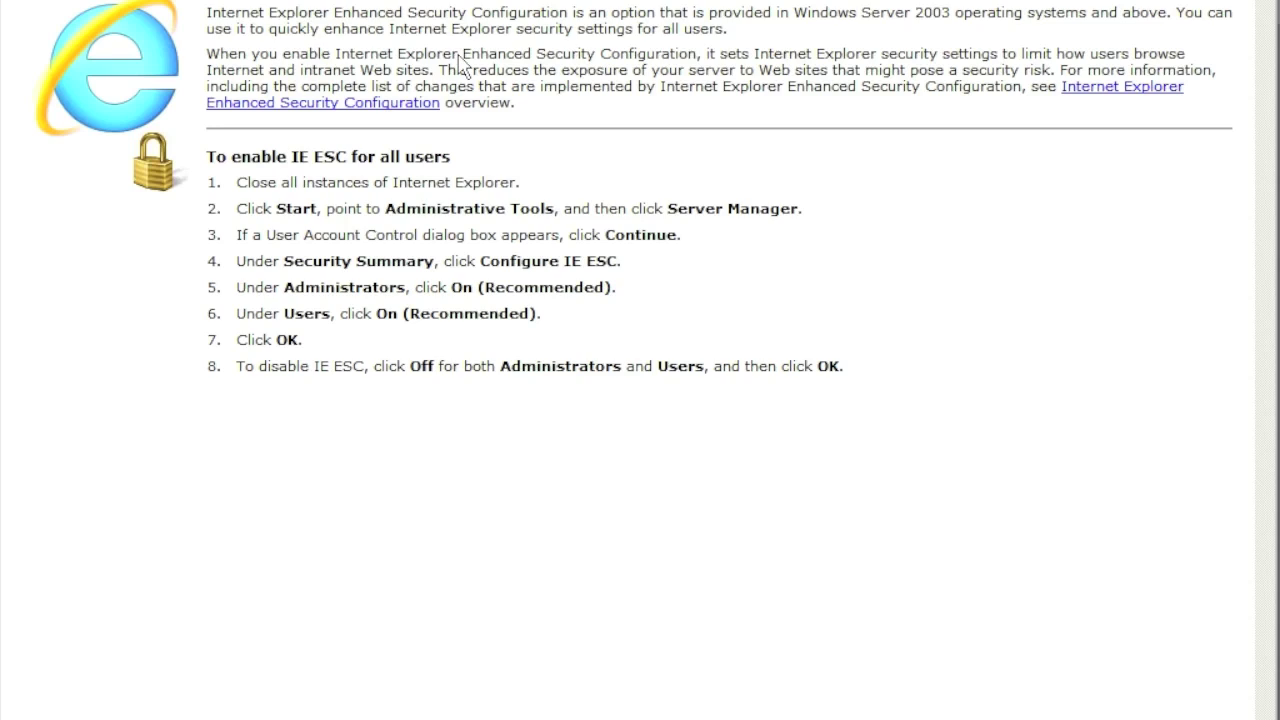
pyautogui.write('administrator')
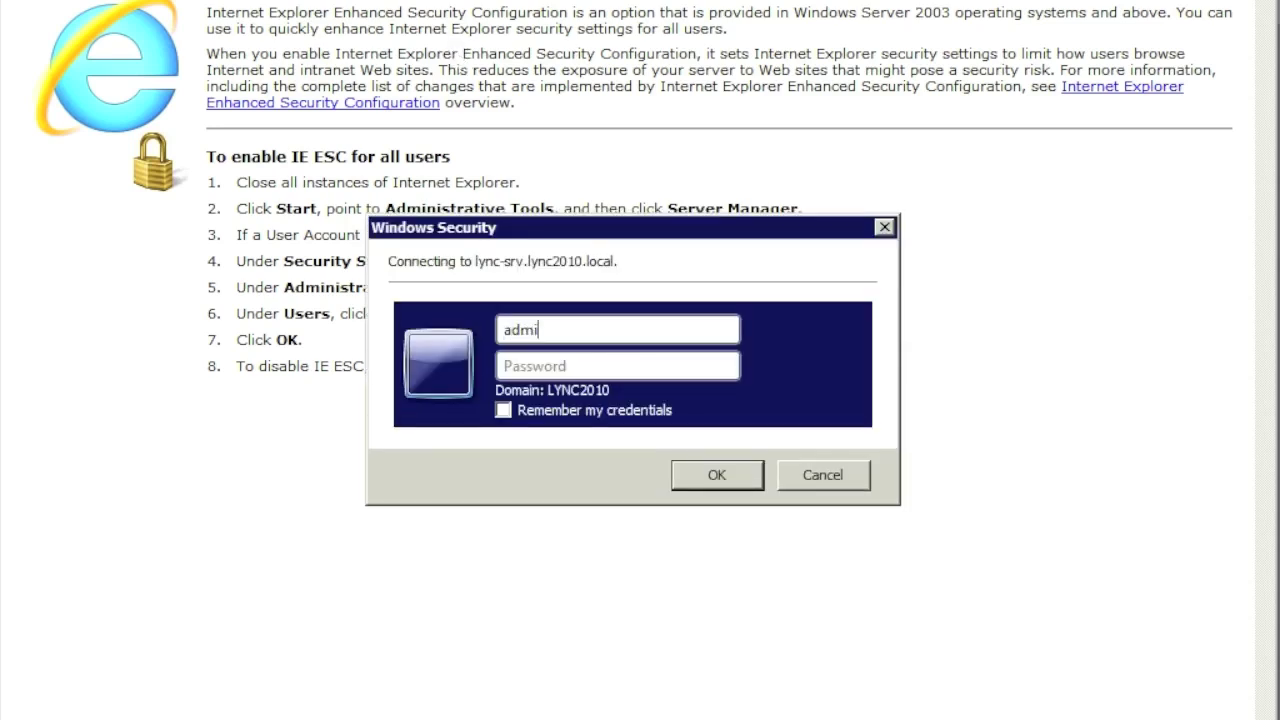
pyautogui.press('Tab')
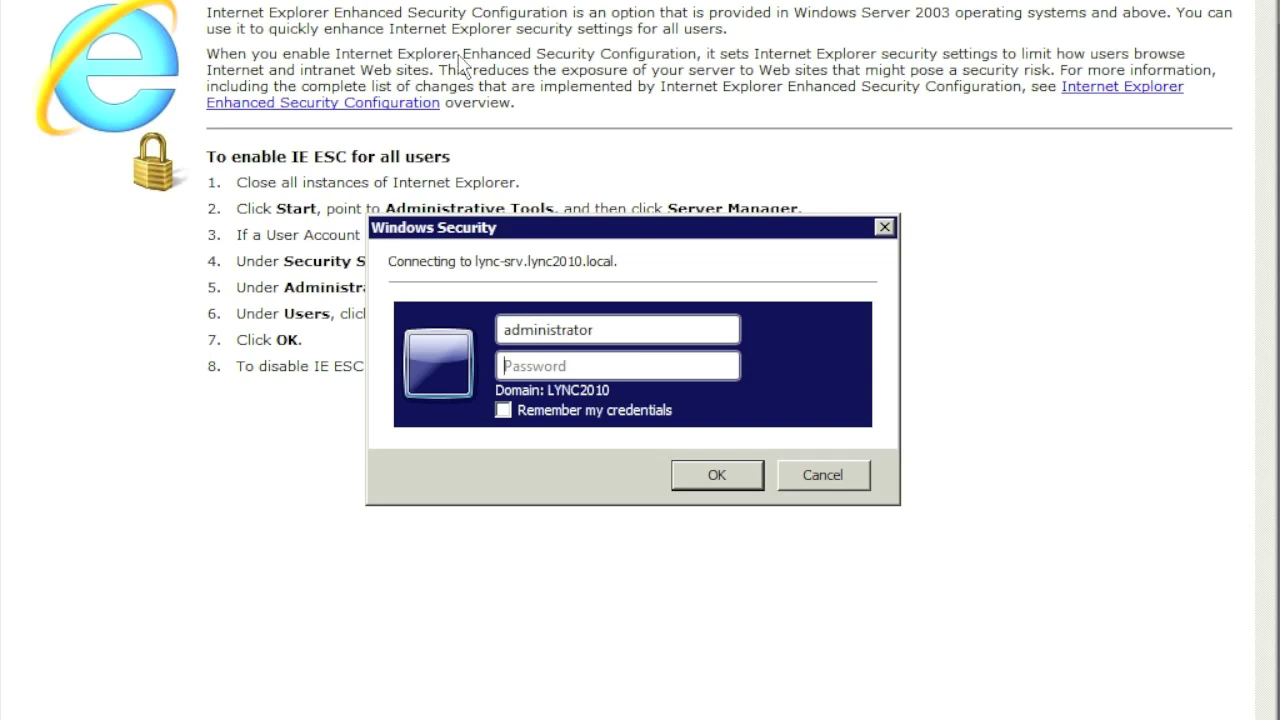
pyautogui.write('P@ssw0rd')
pyautogui.press('Return')
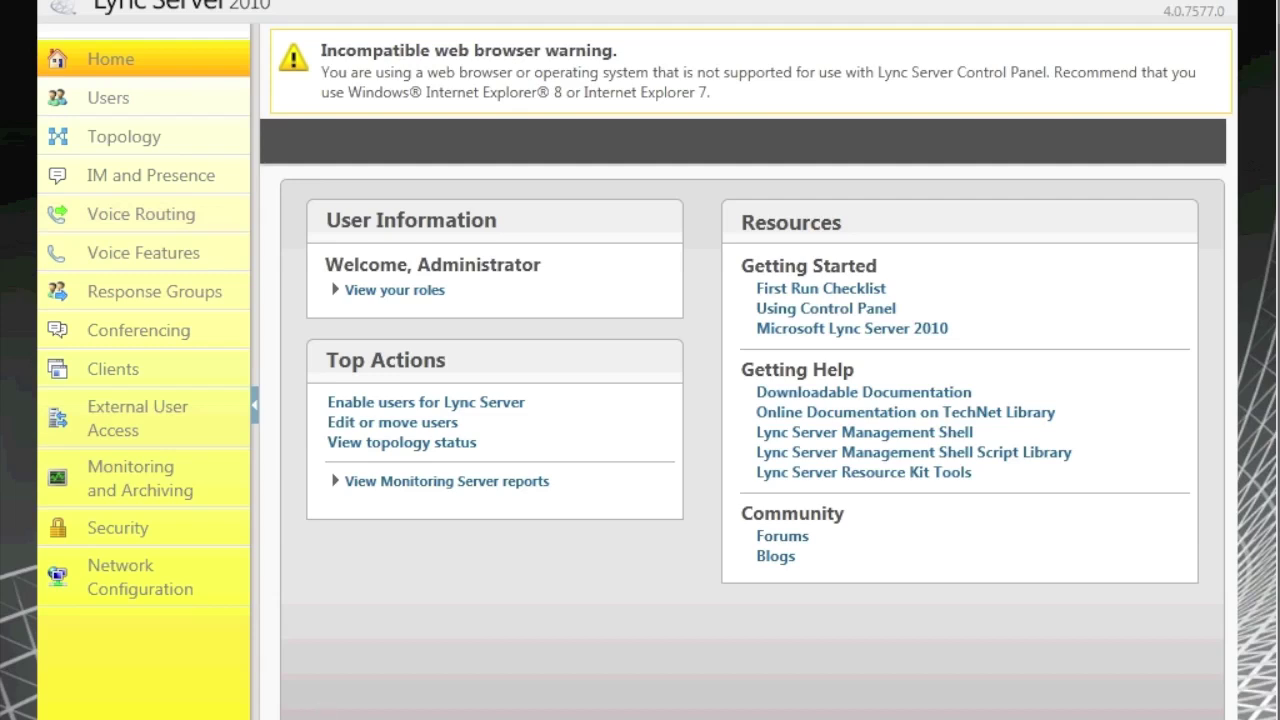
# Step: Launch Lync Server Control Panel from the Microsoft Lync Server 2010 group and begin enabling users
pyautogui.press('super')
pyautogui.click(90, 716)
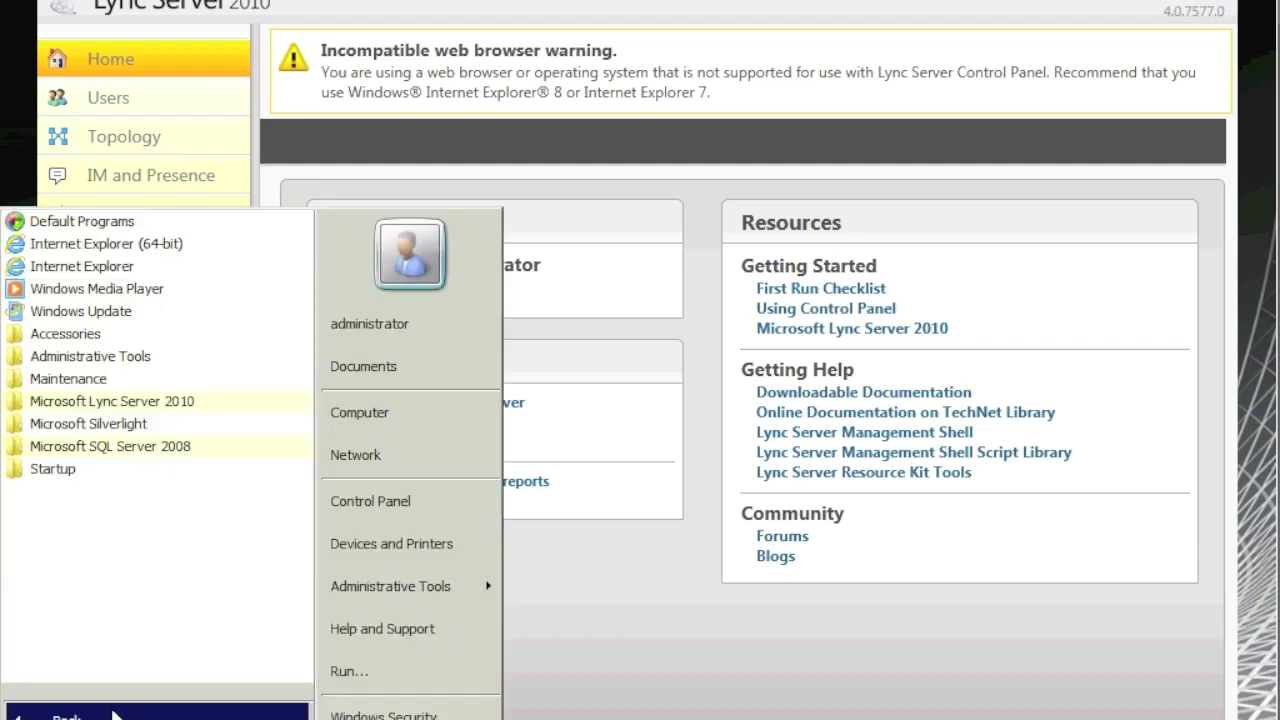
pyautogui.click(128, 403)
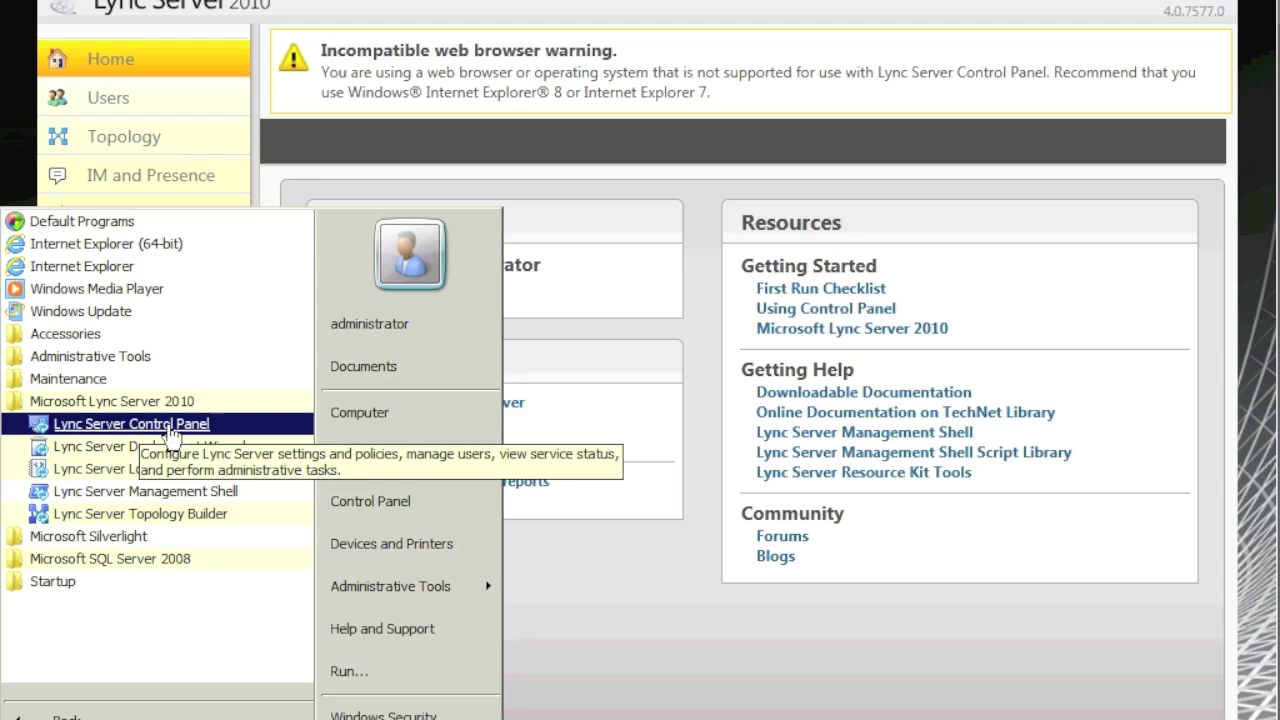
pyautogui.click(650, 602)
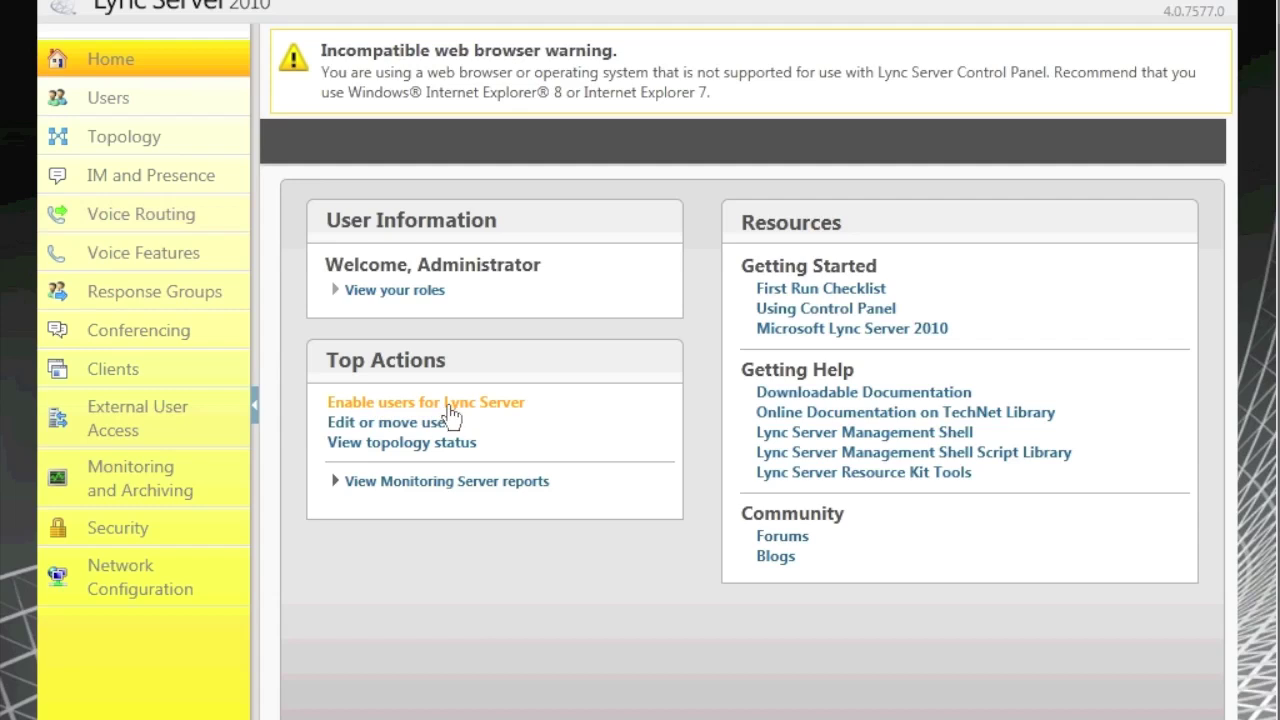
pyautogui.click(110, 98)
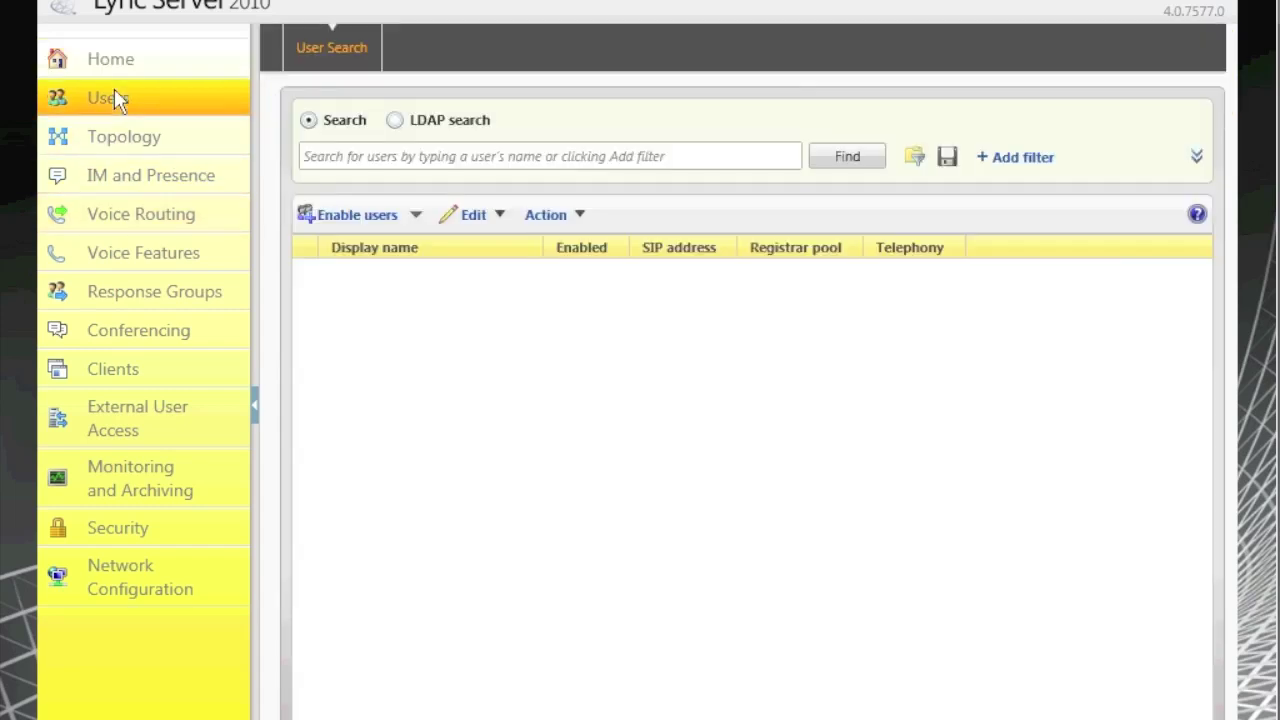
pyautogui.click(357, 215)
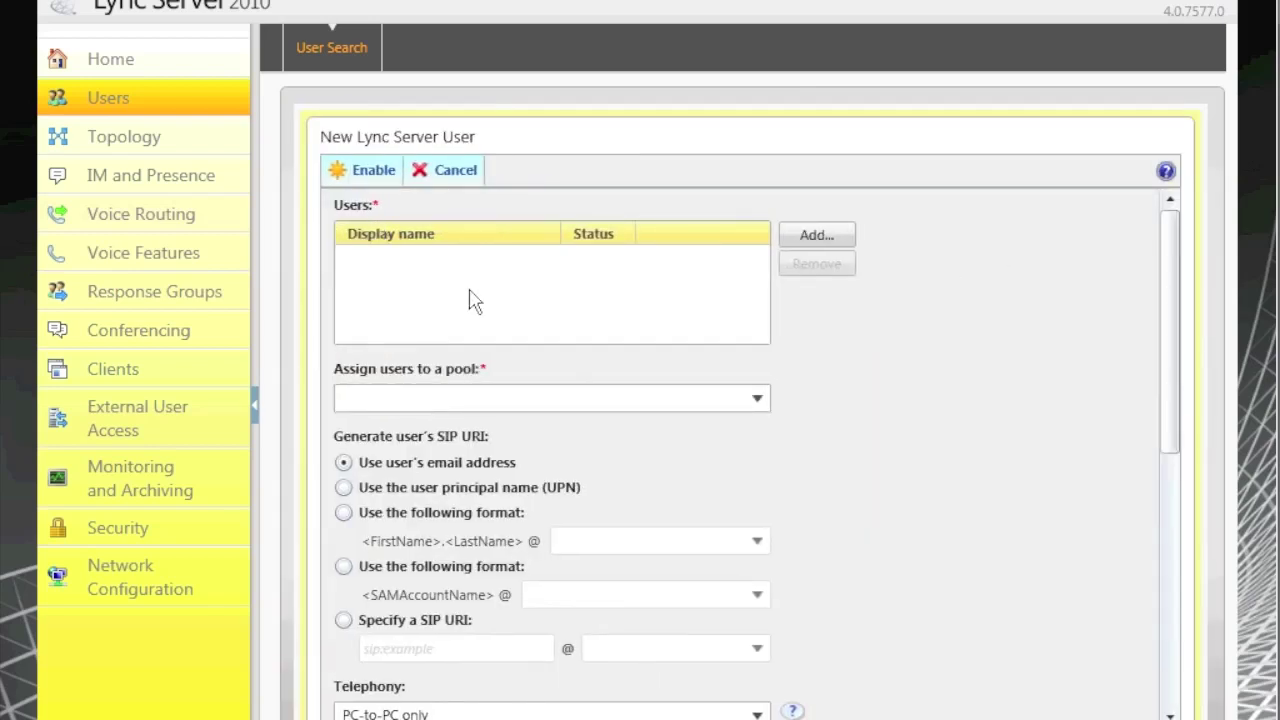
# Step: Search Active Directory and add both test users to the users list
pyautogui.click(816, 236)
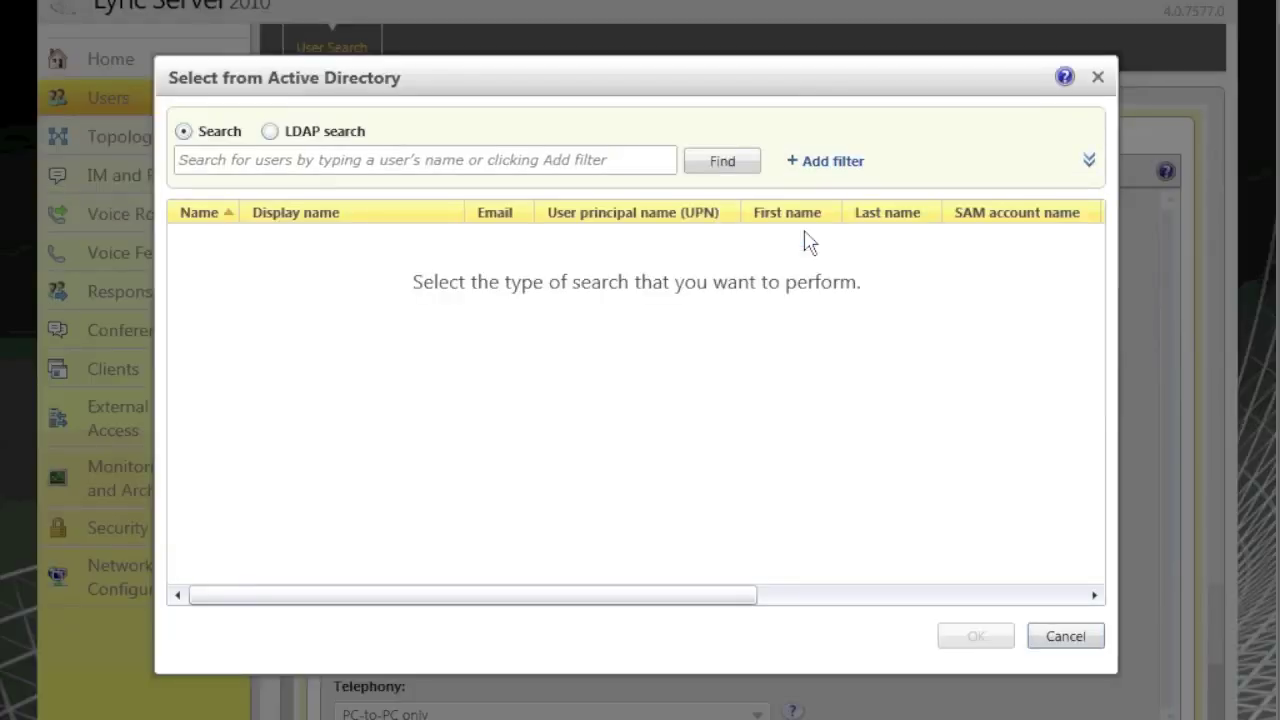
pyautogui.click(543, 157)
pyautogui.write('james')
pyautogui.click(755, 163)
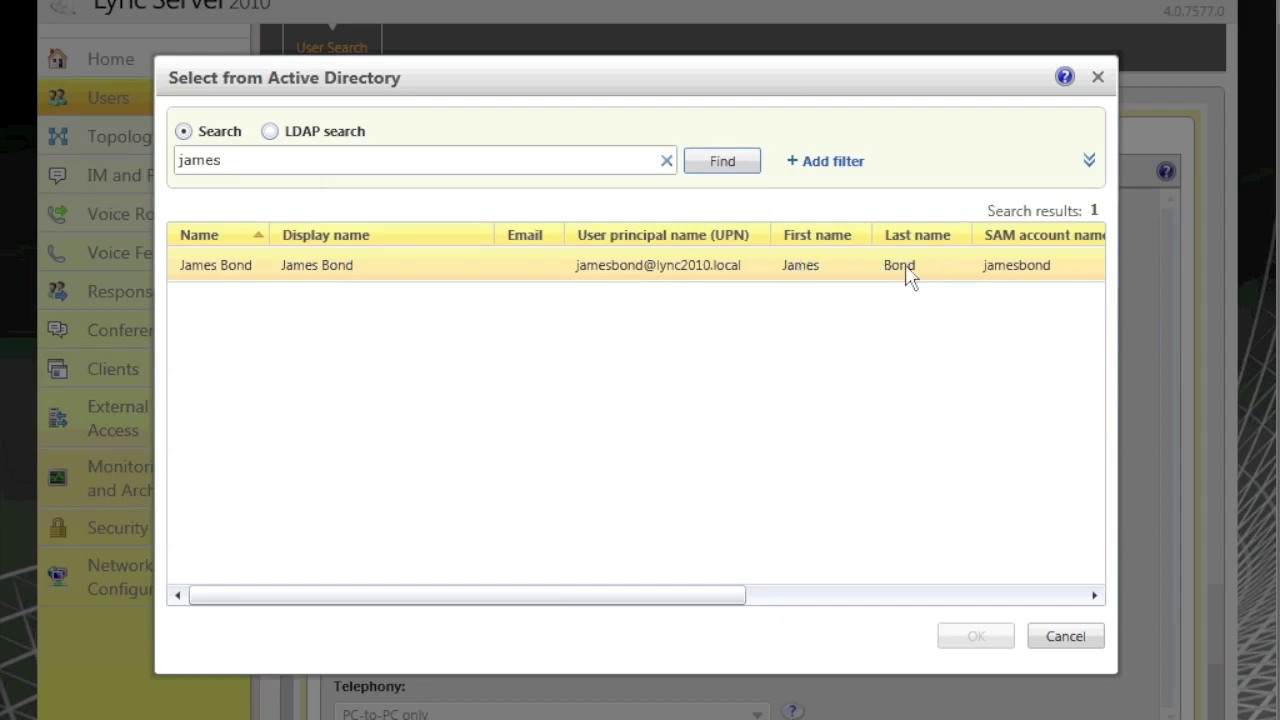
pyautogui.doubleClick(631, 268)
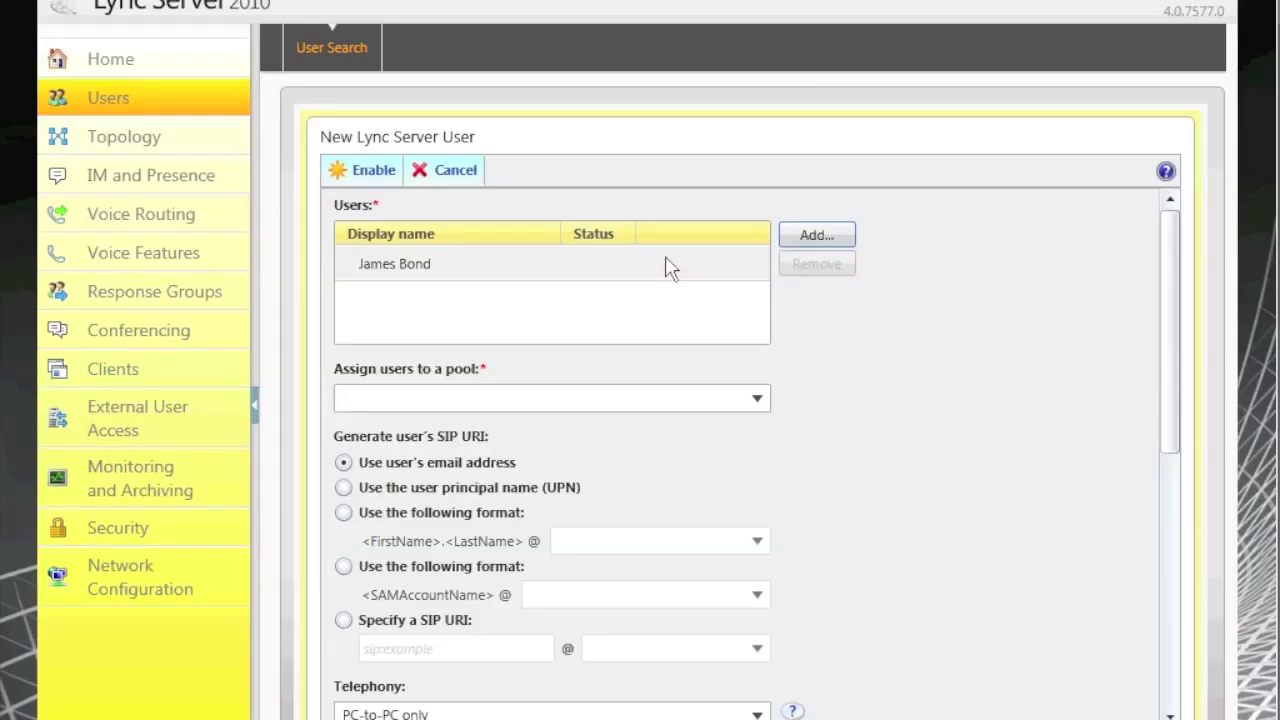
pyautogui.click(816, 238)
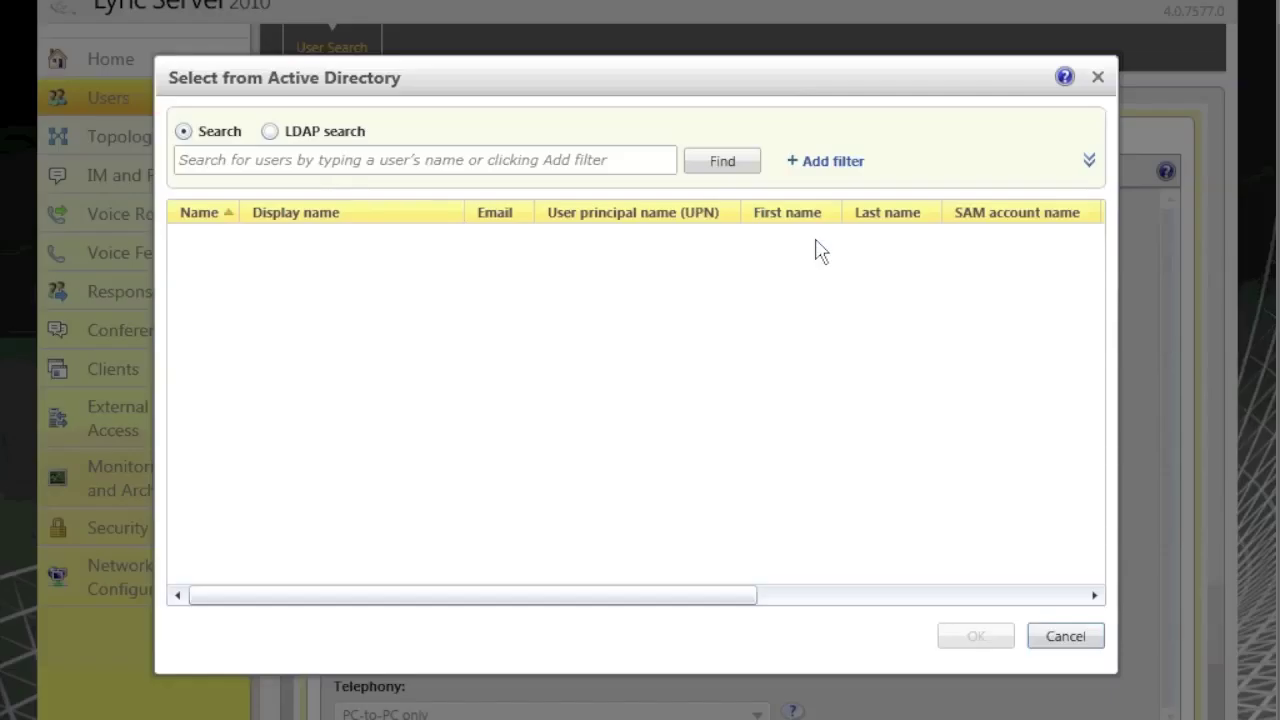
pyautogui.click(551, 158)
pyautogui.write('mini')
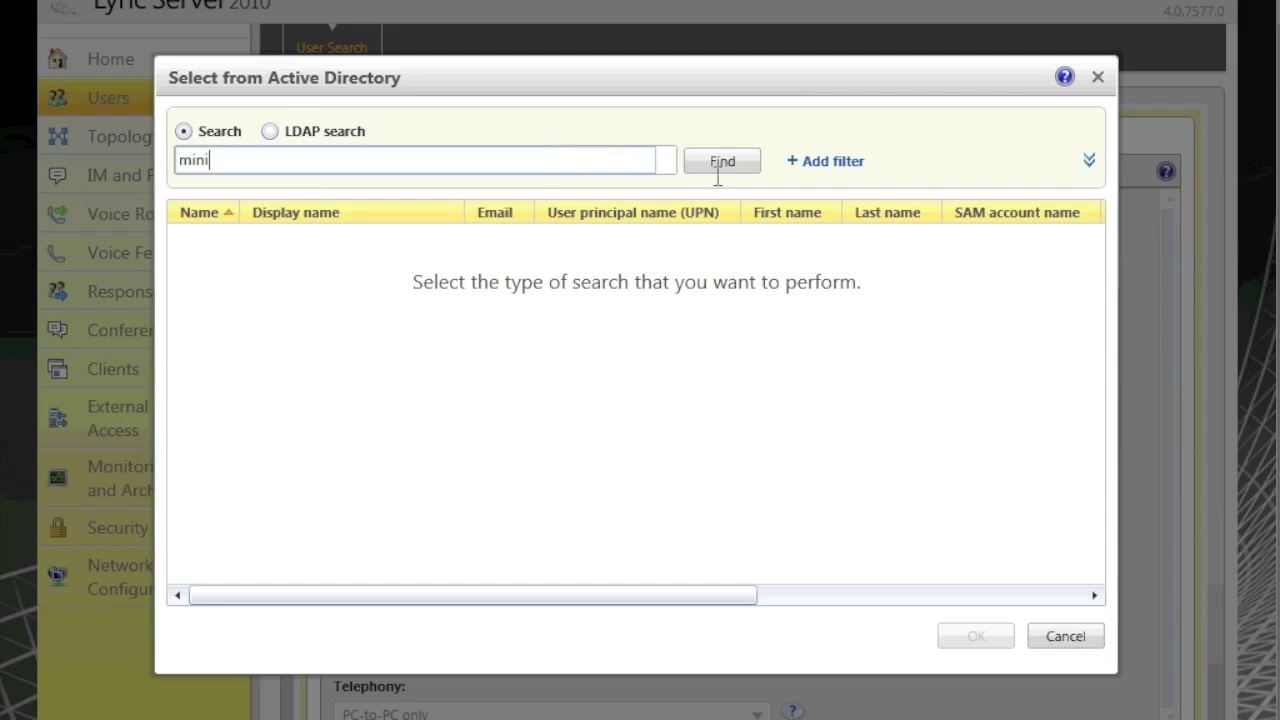
pyautogui.click(727, 163)
pyautogui.click(565, 270)
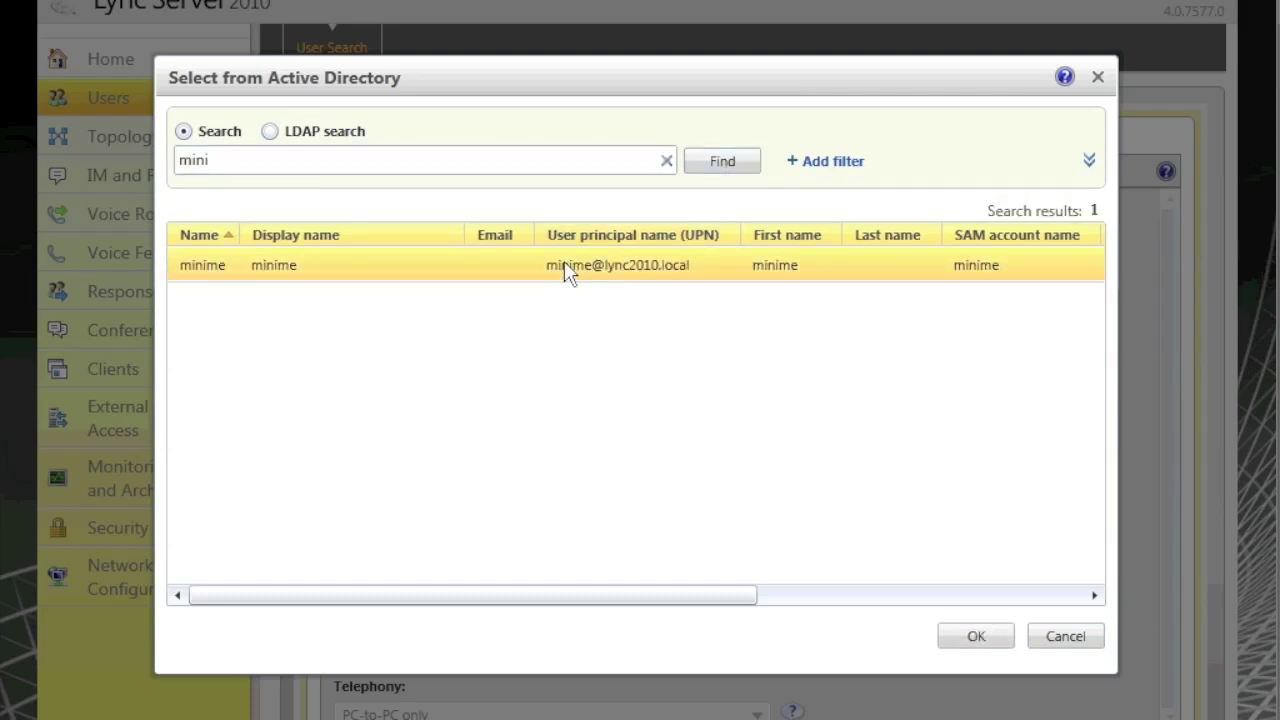
pyautogui.doubleClick(565, 272)
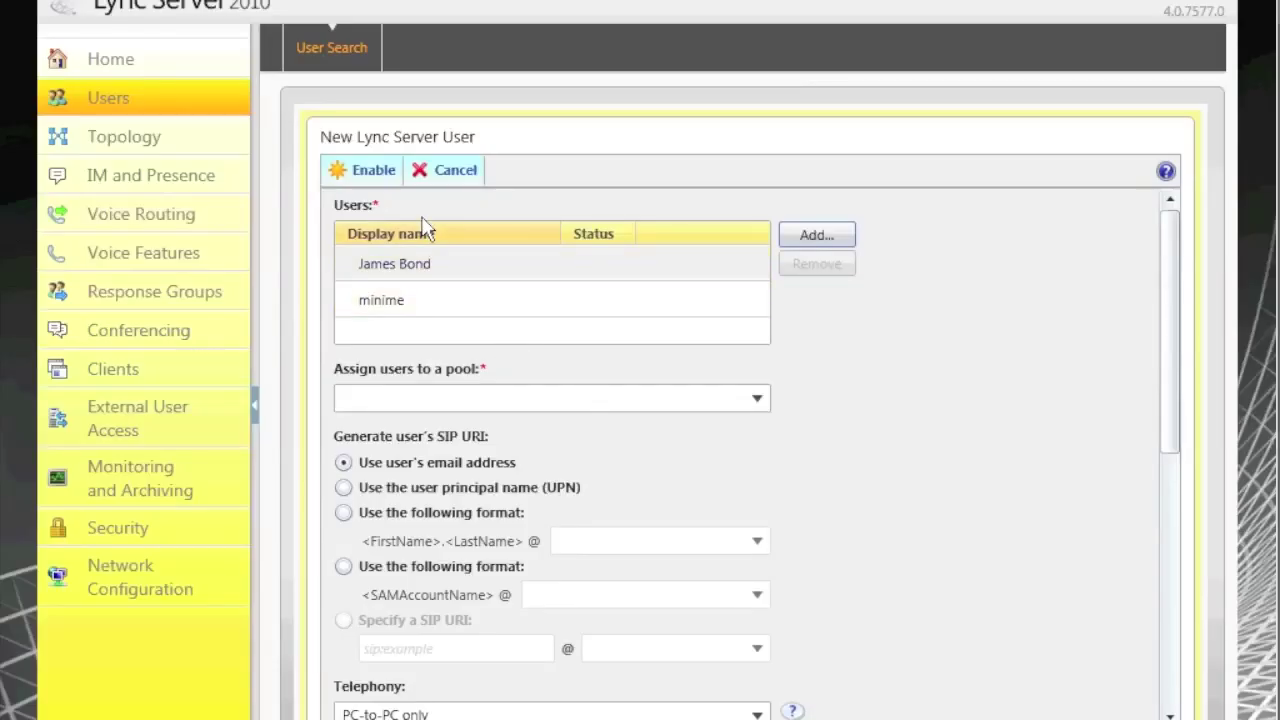
# Step: Assign the users to pool lync-srv.lync2010.local and enable them for Lync Server
pyautogui.click(756, 400)
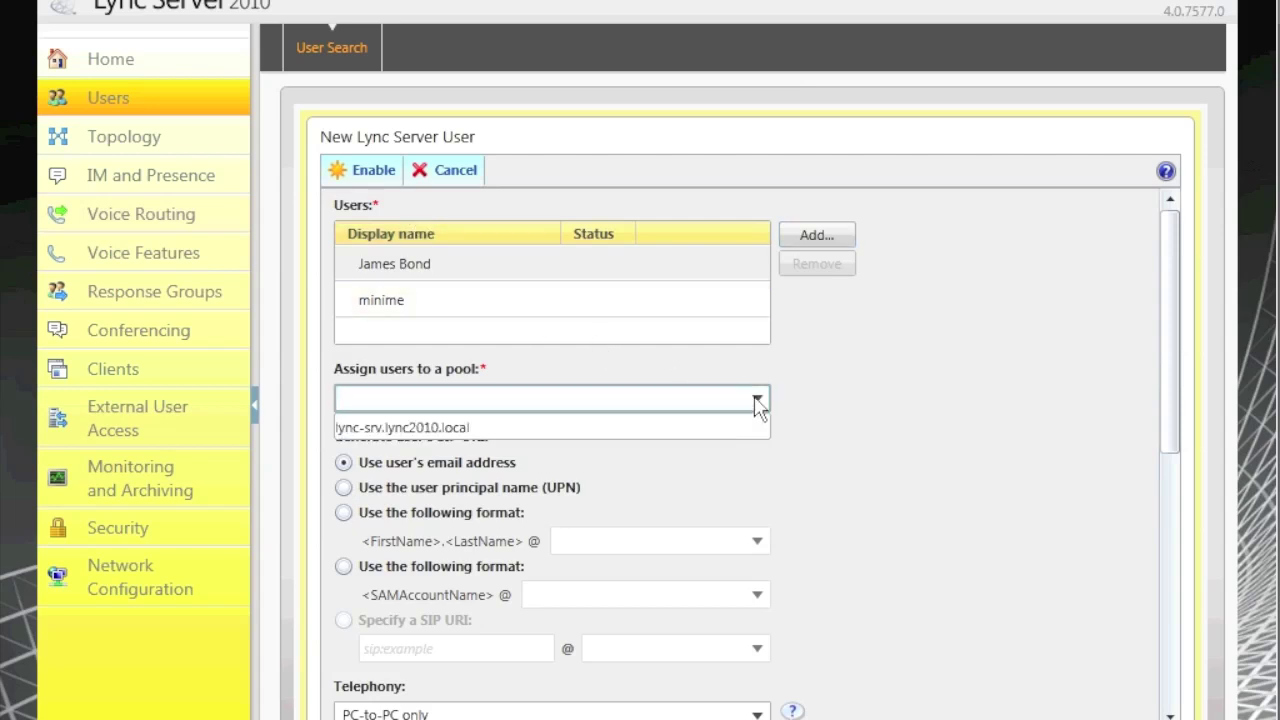
pyautogui.click(388, 432)
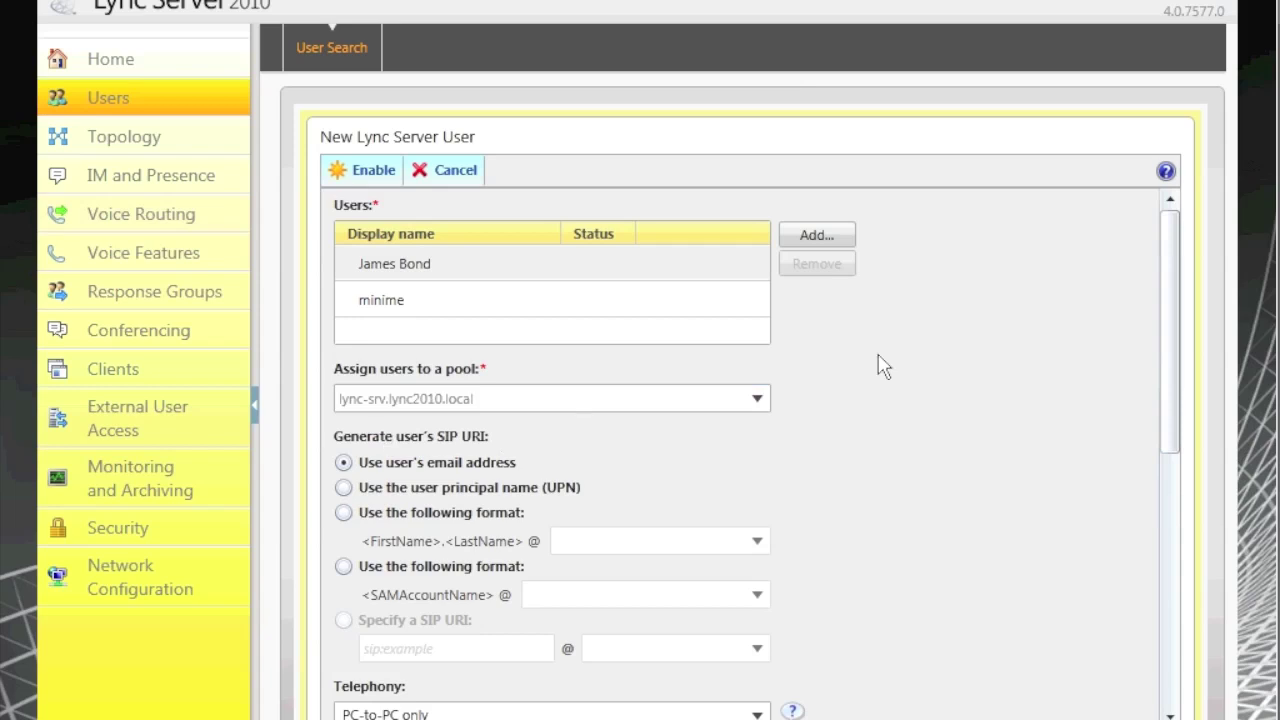
pyautogui.scroll(-5, 884, 367)
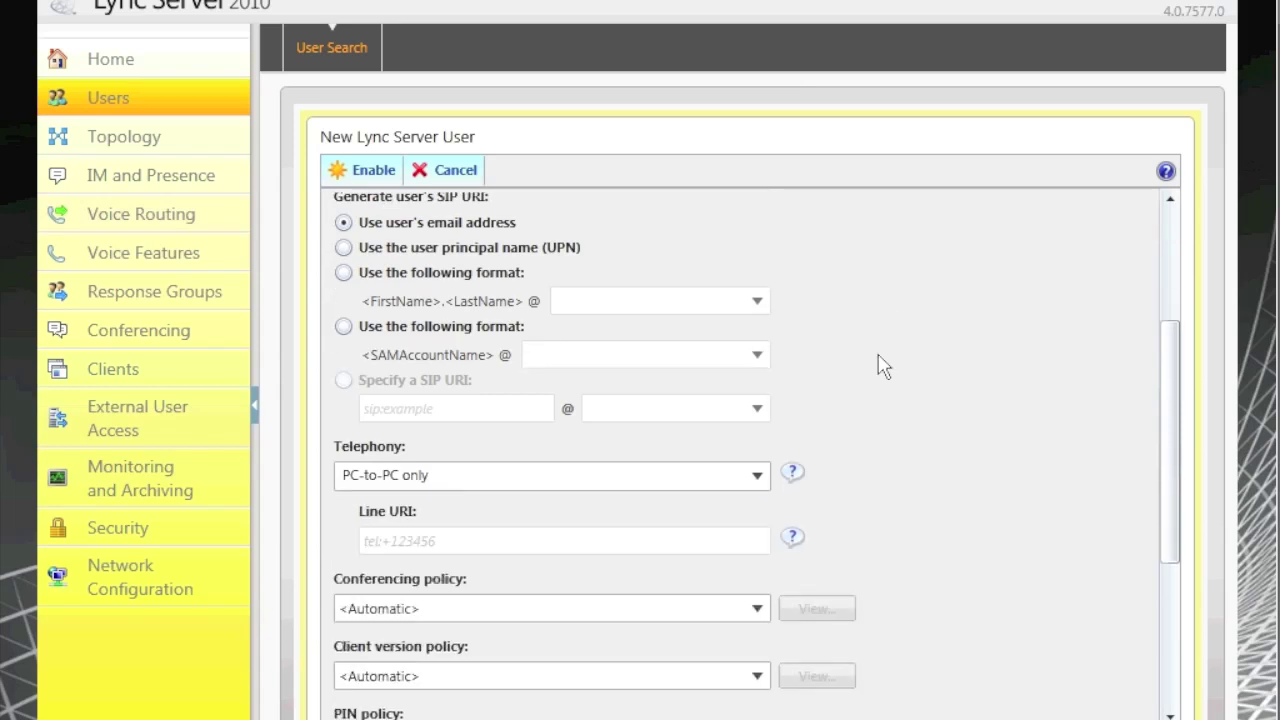
pyautogui.scroll(2, 884, 367)
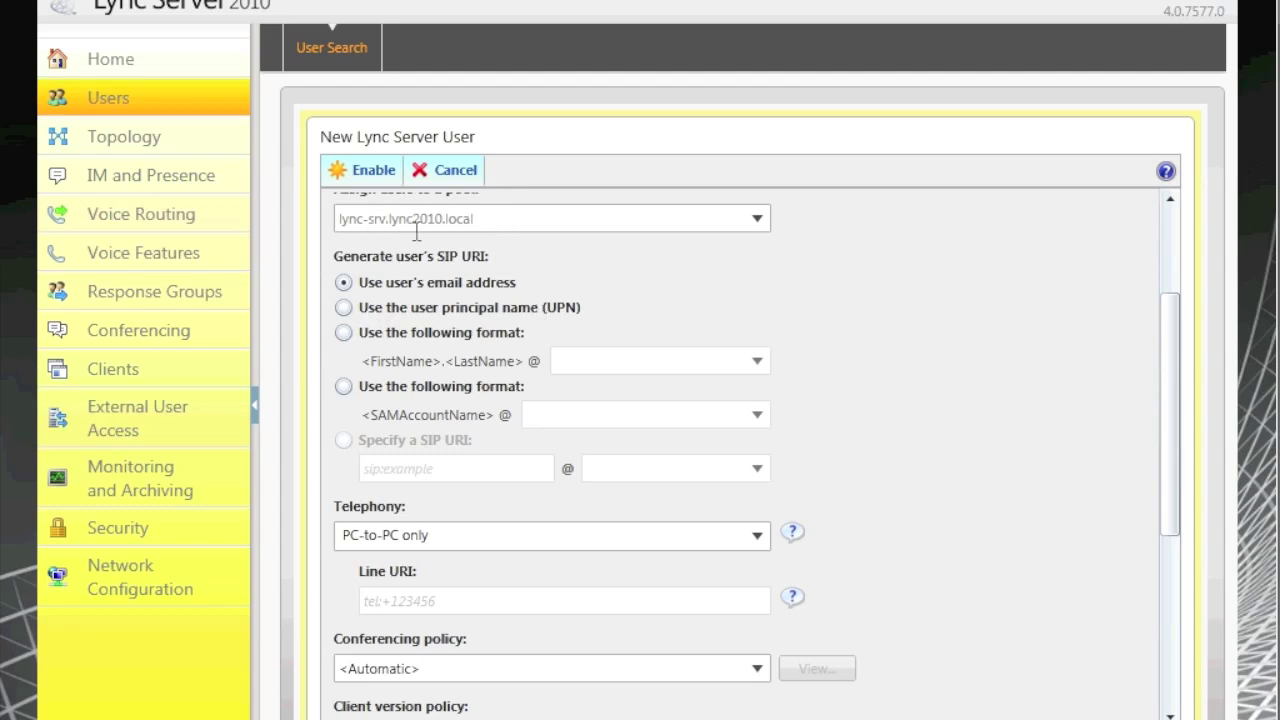
pyautogui.scroll(-5, 1174, 680)
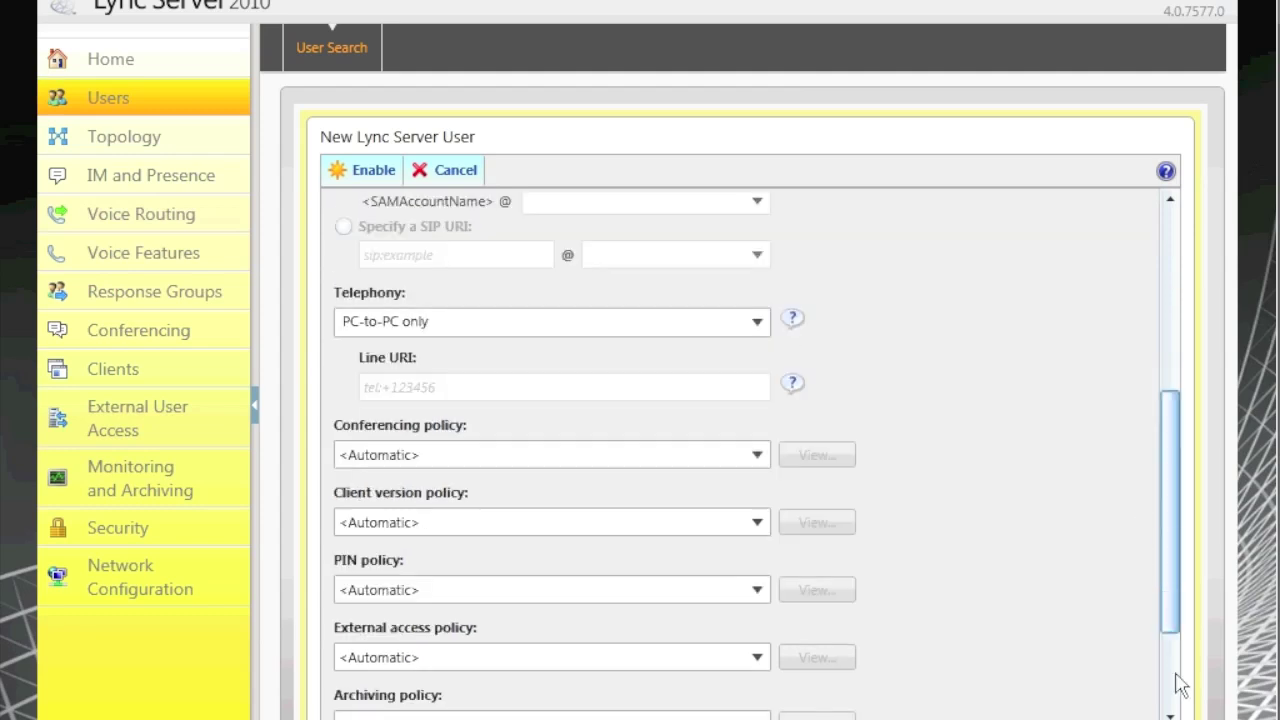
pyautogui.scroll(5, 1142, 418)
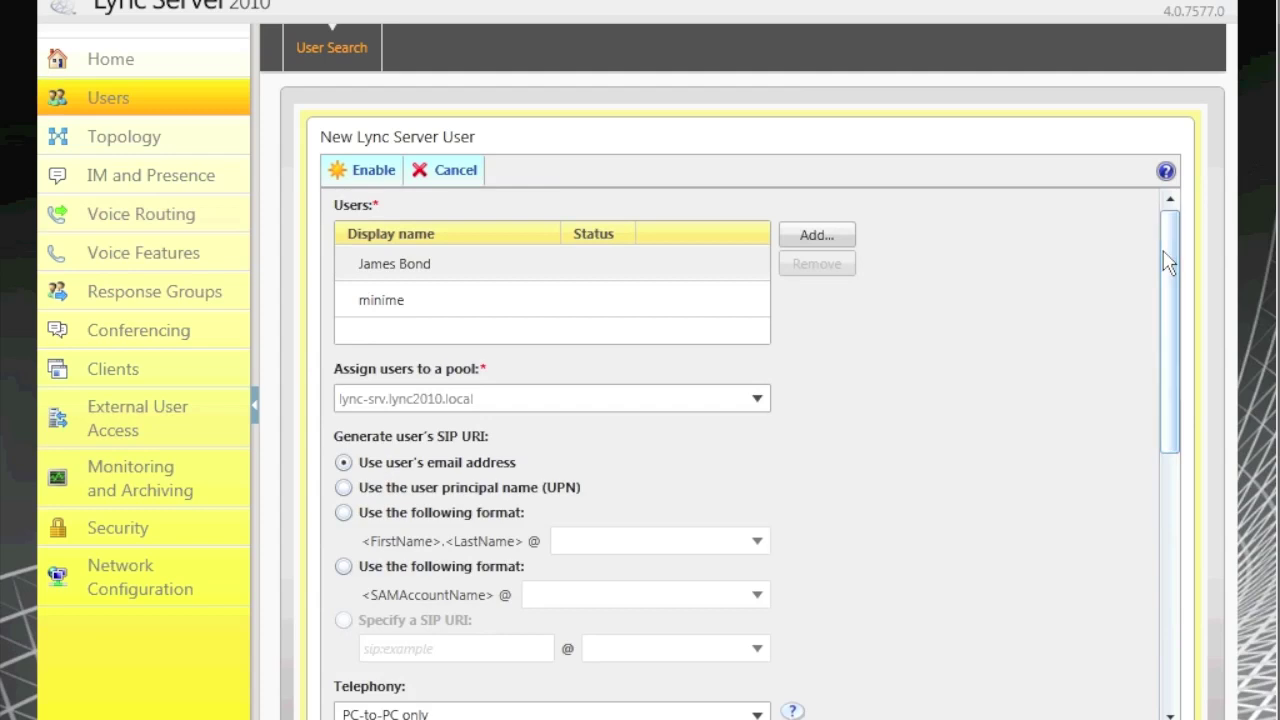
pyautogui.click(372, 171)
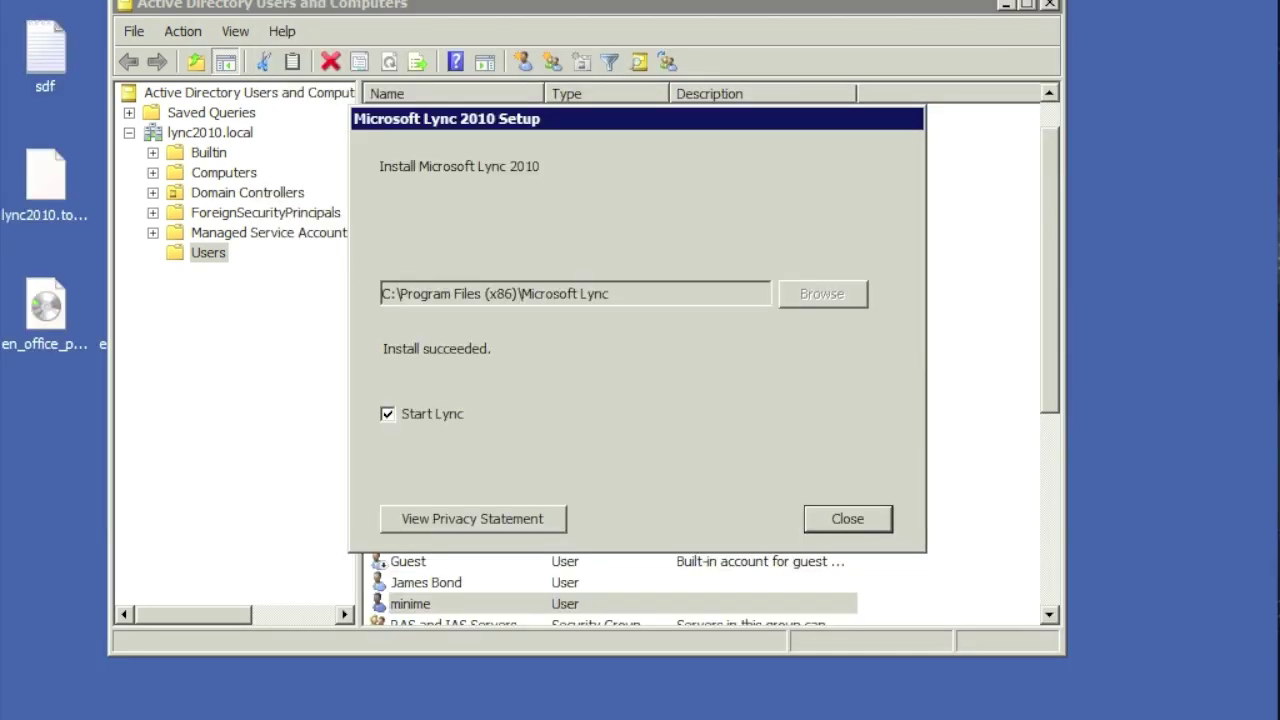
# Step: Close Active Directory Users and Computers and the finished Lync 2010 installer
pyautogui.click(1052, 4)
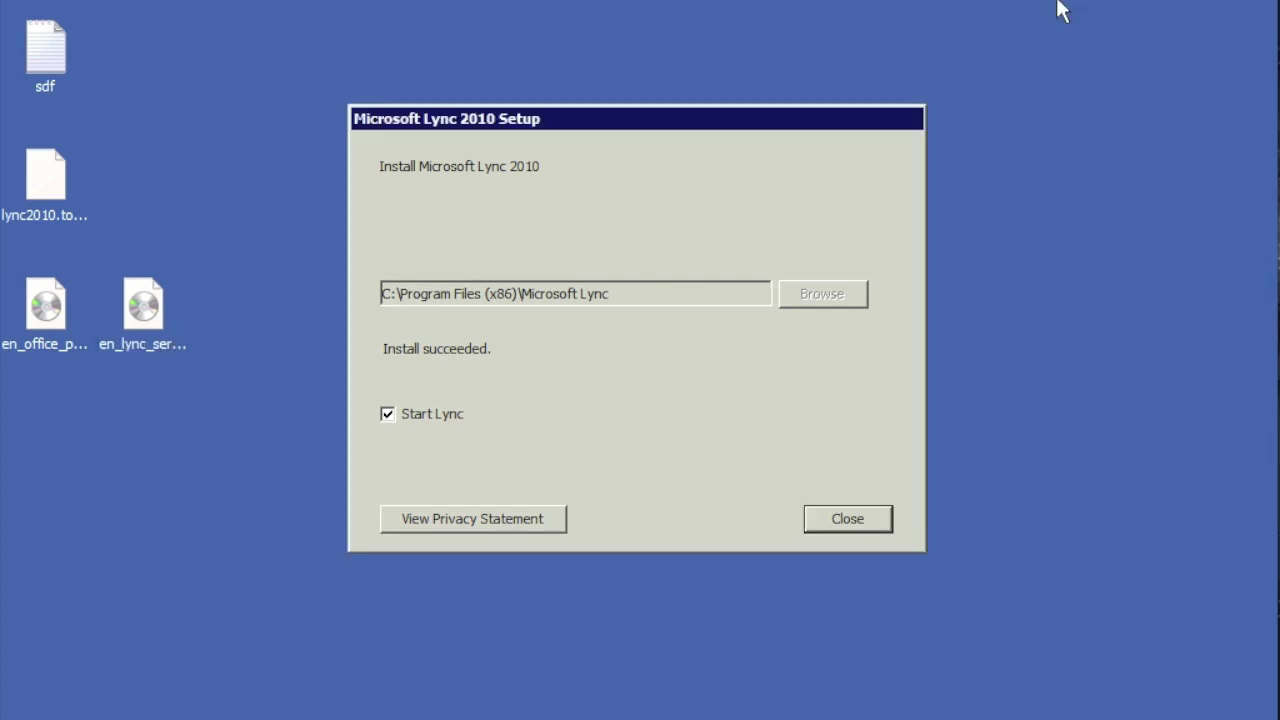
pyautogui.click(845, 519)
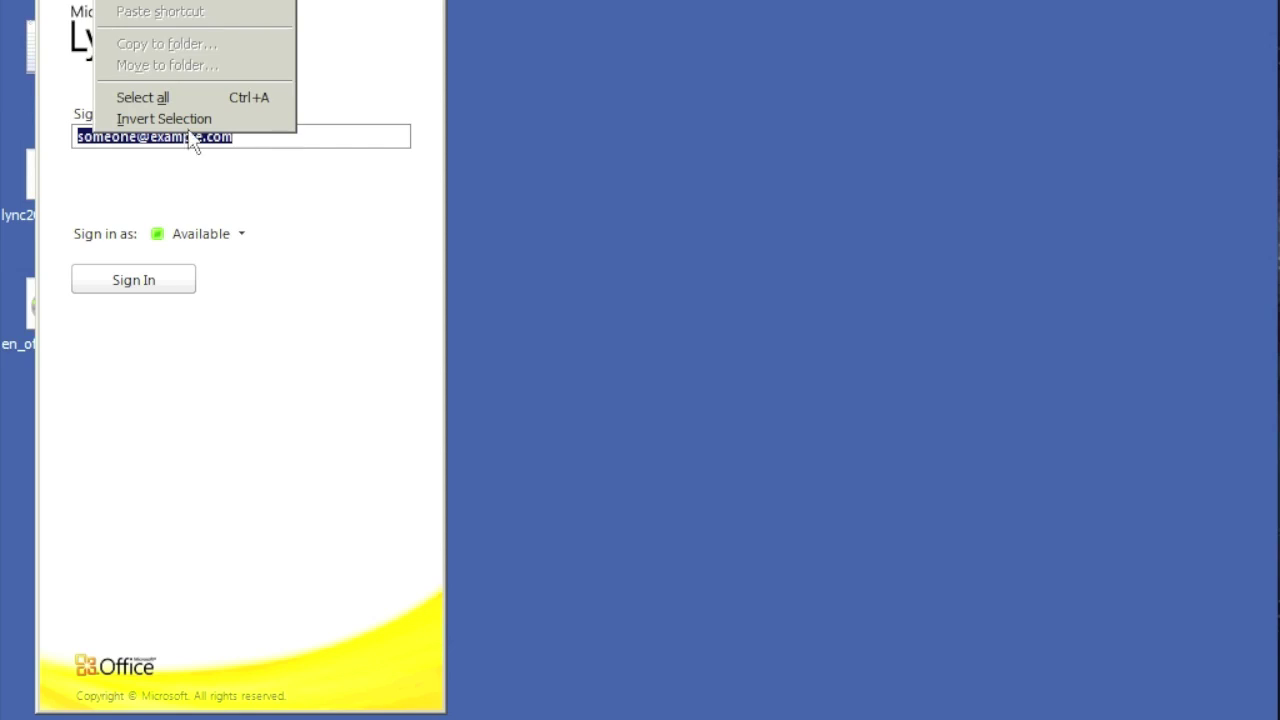
# Step: Replace the sample sign-in address with the test user's lync2010.local address and start signing in
pyautogui.click(194, 134)
pyautogui.click(260, 131)
pyautogui.moveTo(260, 131); pyautogui.dragTo(63, 137)
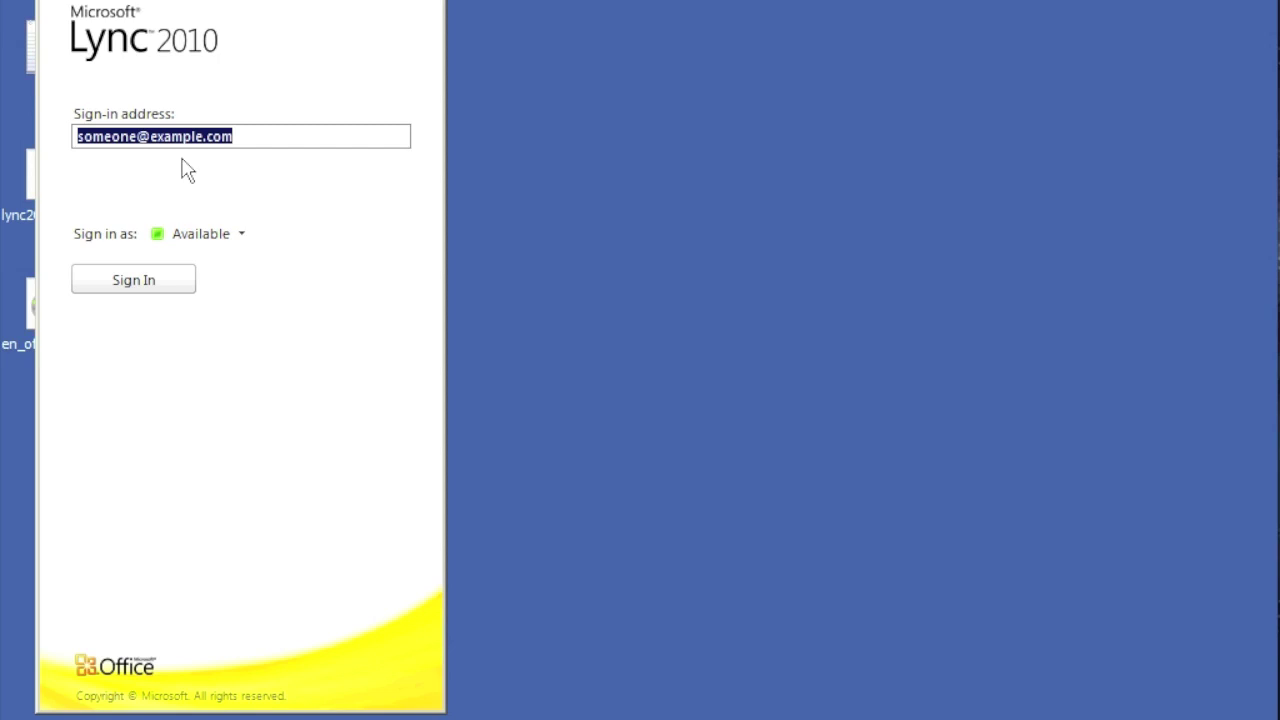
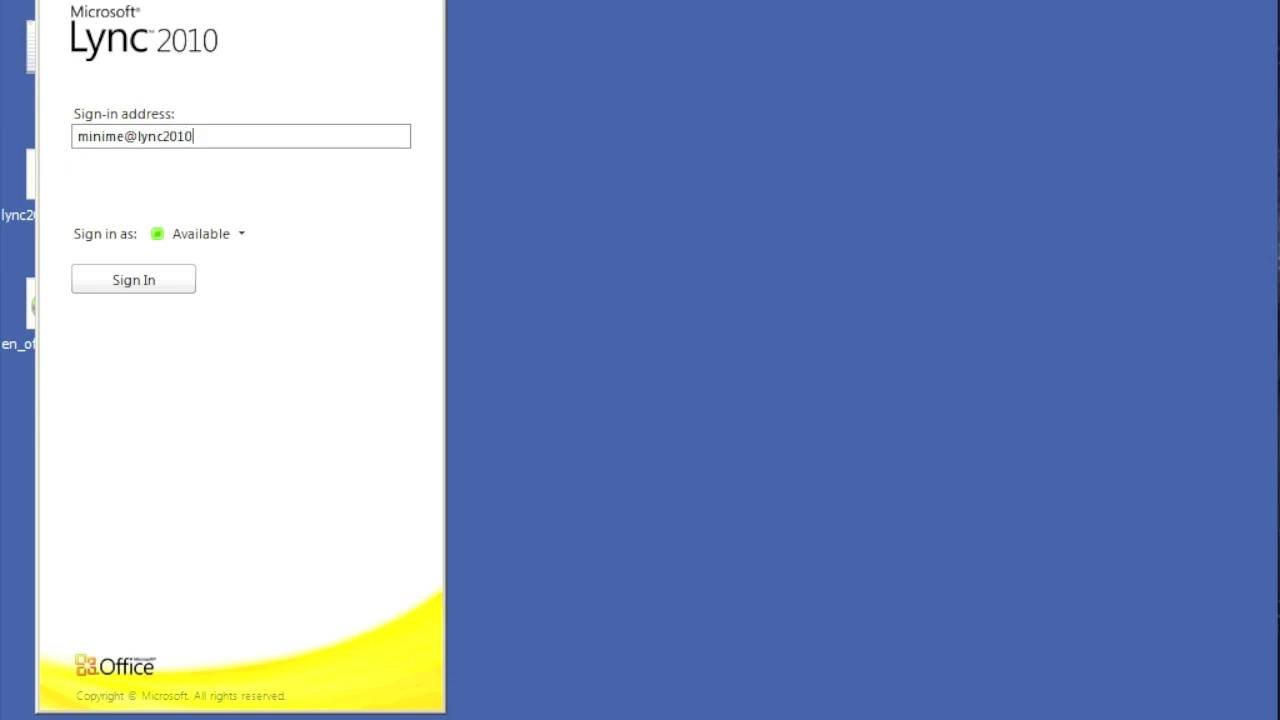
pyautogui.click(172, 280)
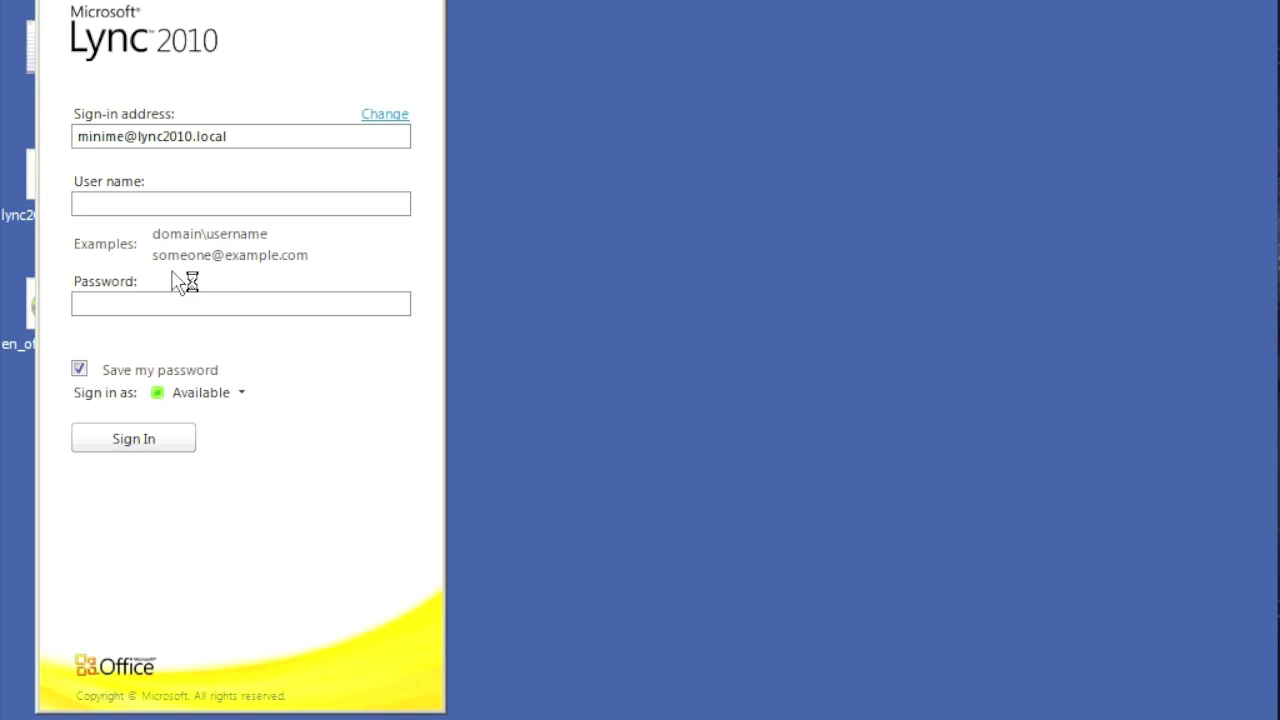
# Step: Enter the user's domain user name and password, untick Save my password, and sign in
pyautogui.click(139, 209)
pyautogui.write('lync2010\\minime')
pyautogui.press('Tab')
pyautogui.write('*******')
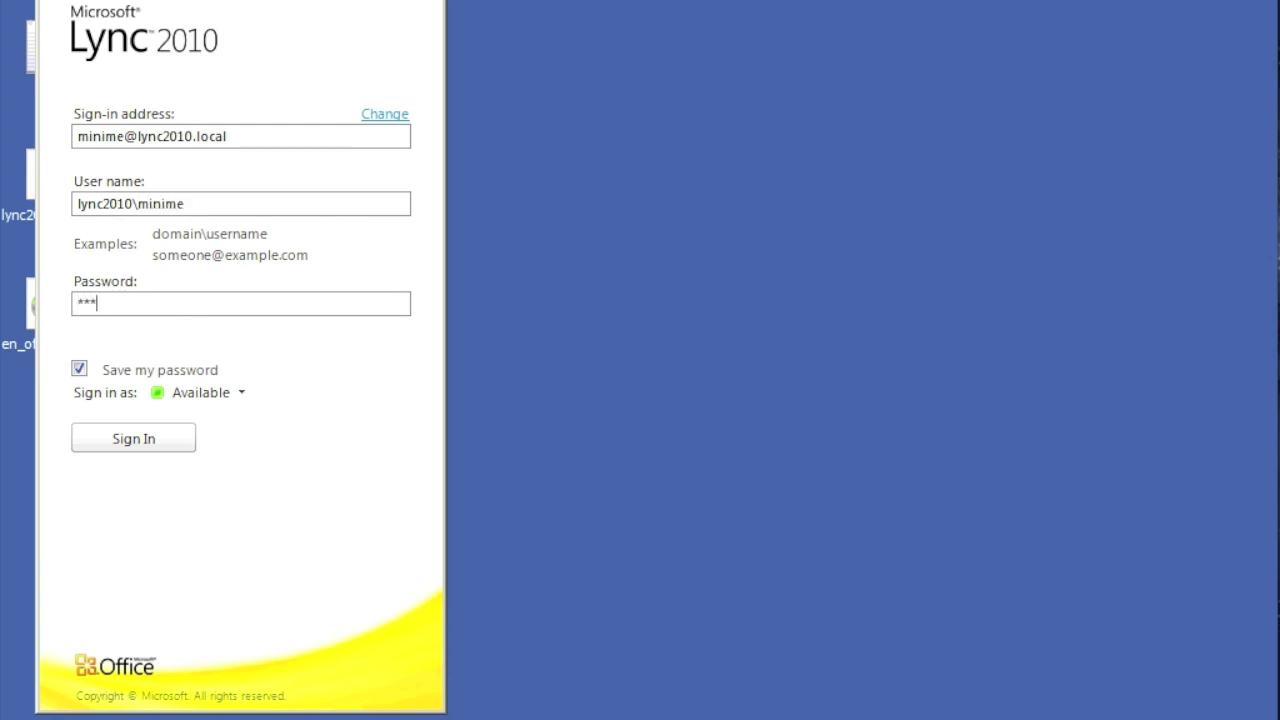
pyautogui.click(80, 369)
pyautogui.click(130, 440)
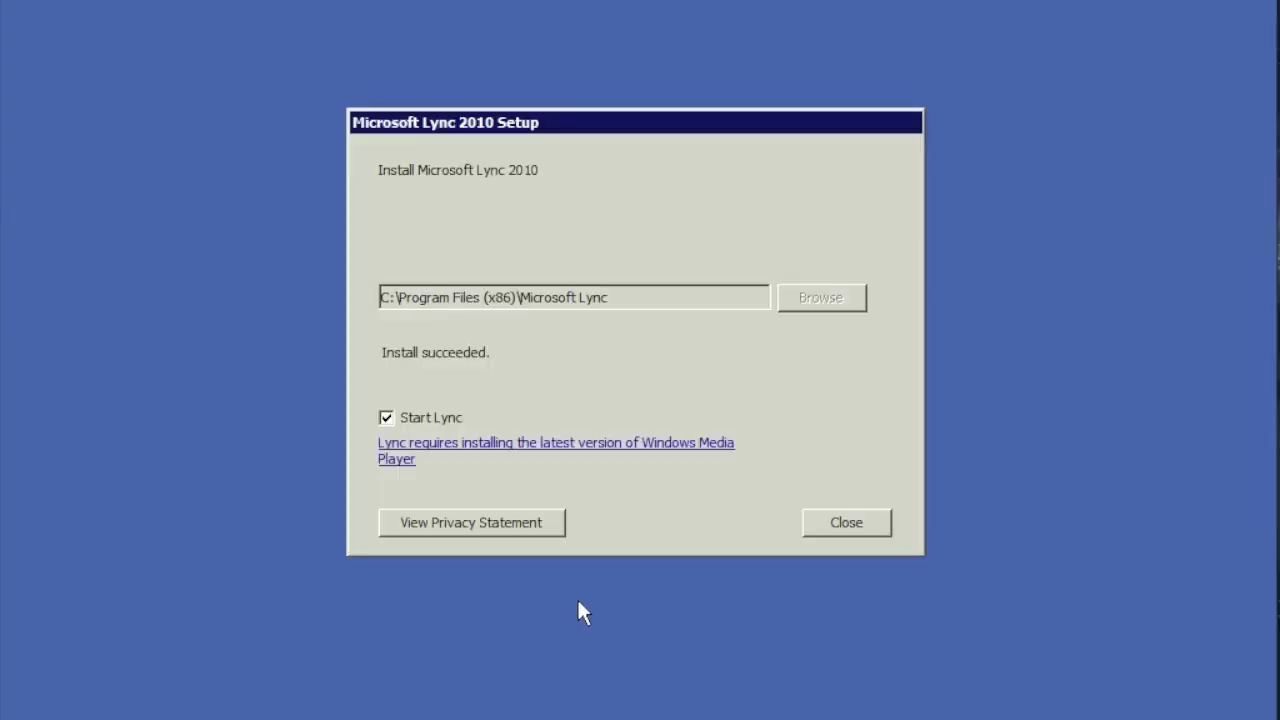
# Step: Close the finished installer and replace the sample address with the user's sign-in address
pyautogui.click(846, 530)
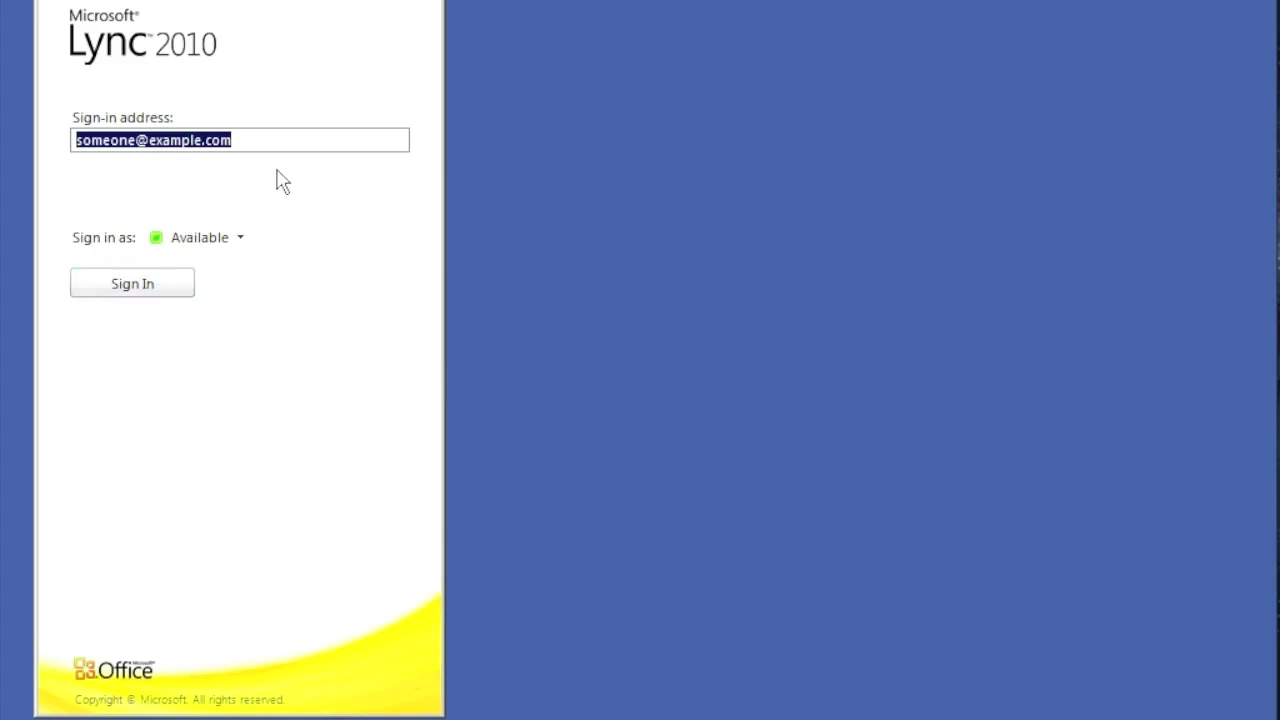
pyautogui.click(249, 141)
pyautogui.hotkey('ctrl', 'a')
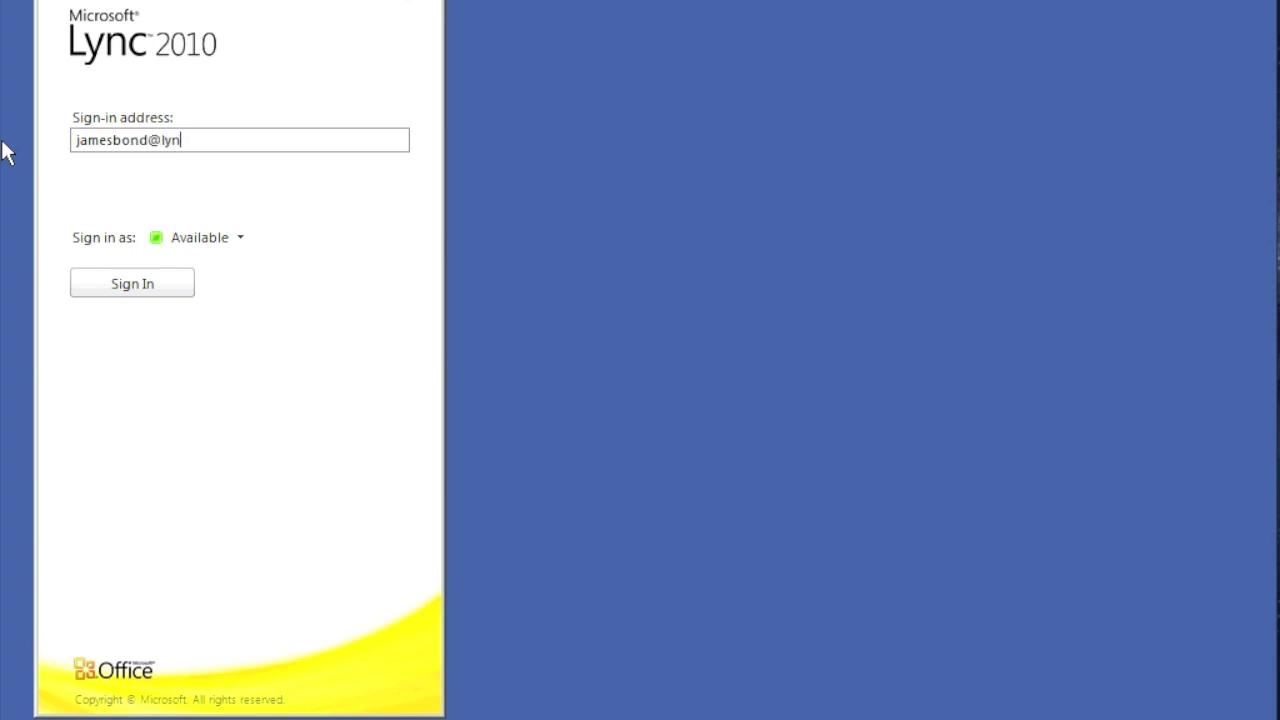
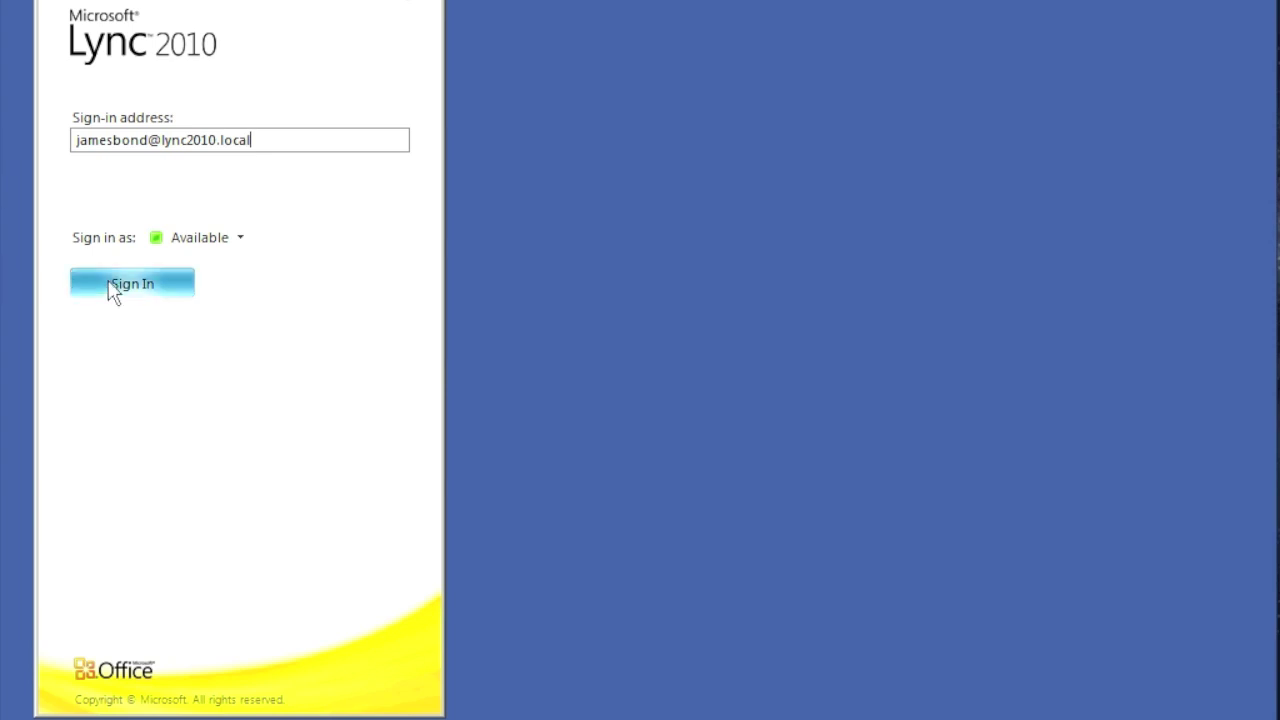
pyautogui.click(111, 286)
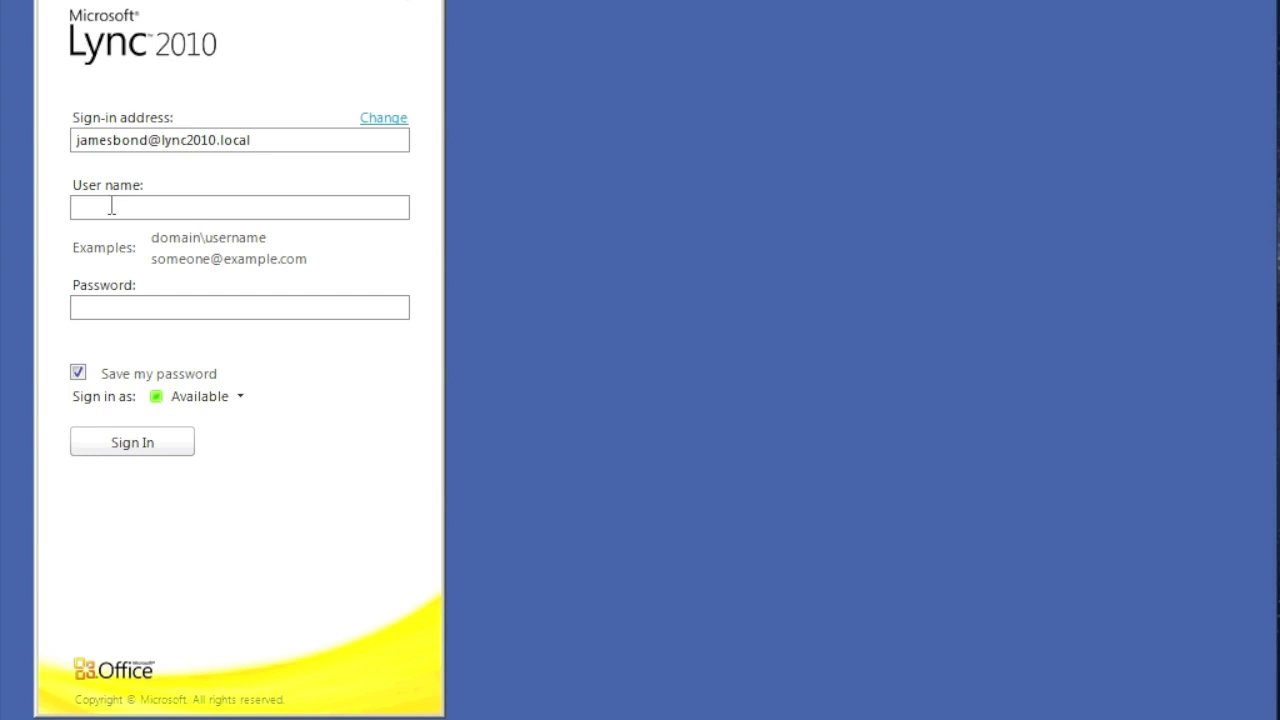
# Step: Sign in with the user's domain user name and password, without saving the password
pyautogui.click(111, 205)
pyautogui.write('lync2010\\jamesbond')
pyautogui.click(157, 312)
pyautogui.write('*******')
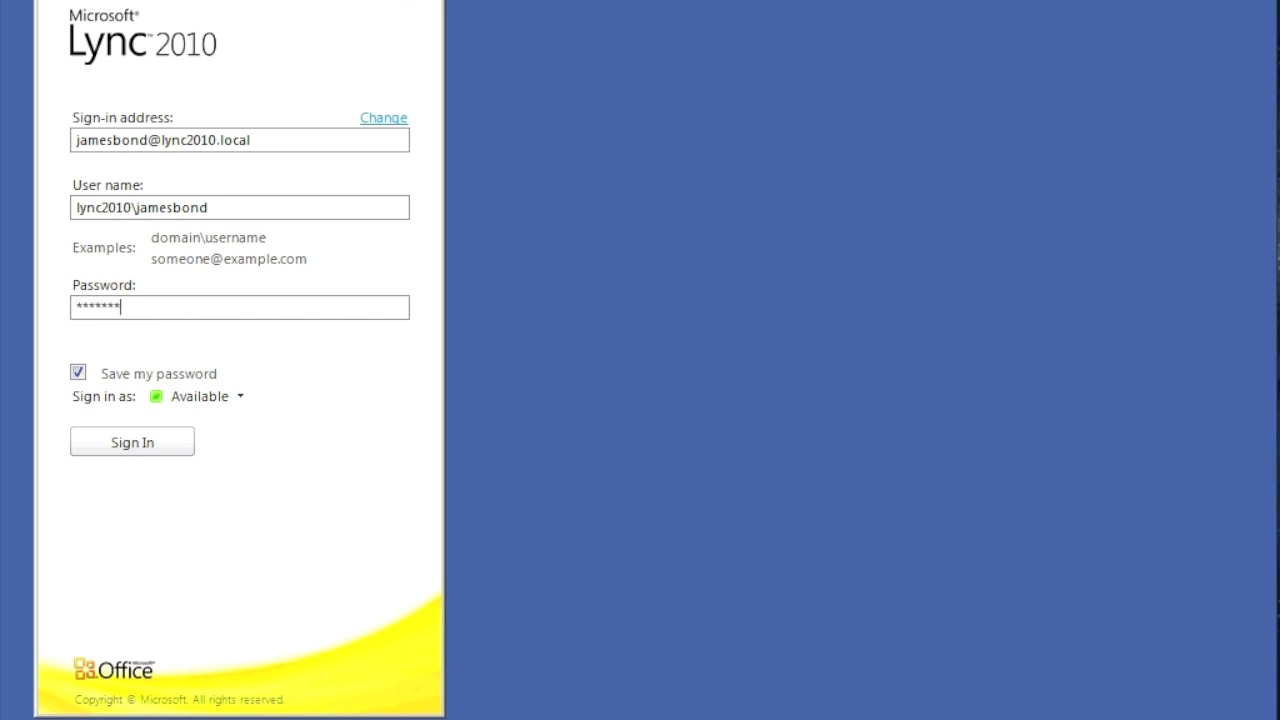
pyautogui.click(77, 372)
pyautogui.click(143, 441)
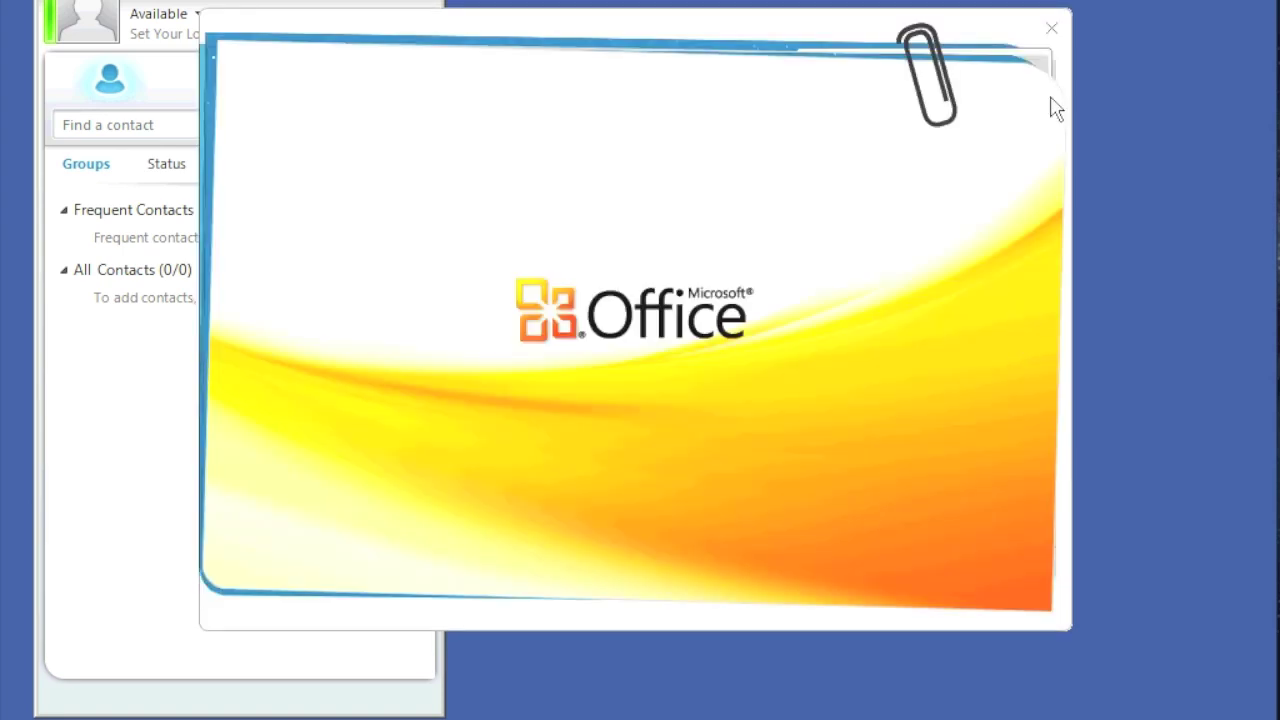
# Step: Dismiss the Office and Lync welcome screens and accept the 'added you to Contacts' notice
pyautogui.click(1051, 30)
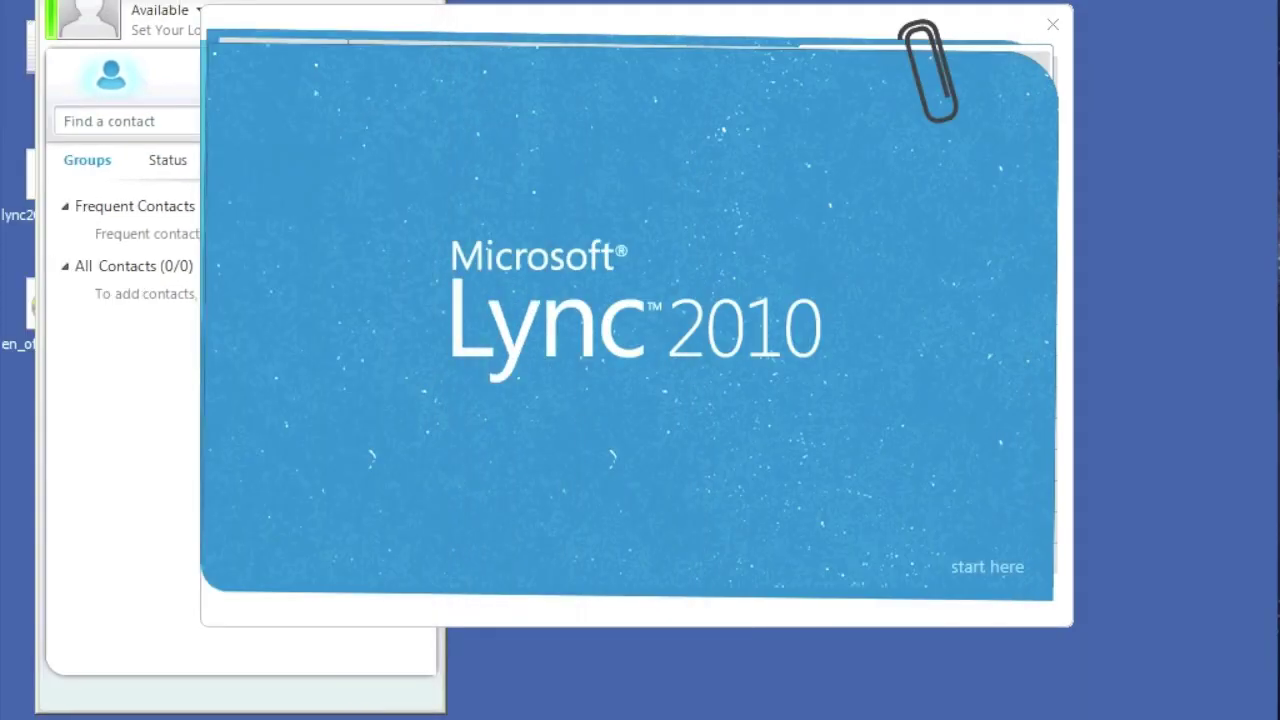
pyautogui.click(1046, 28)
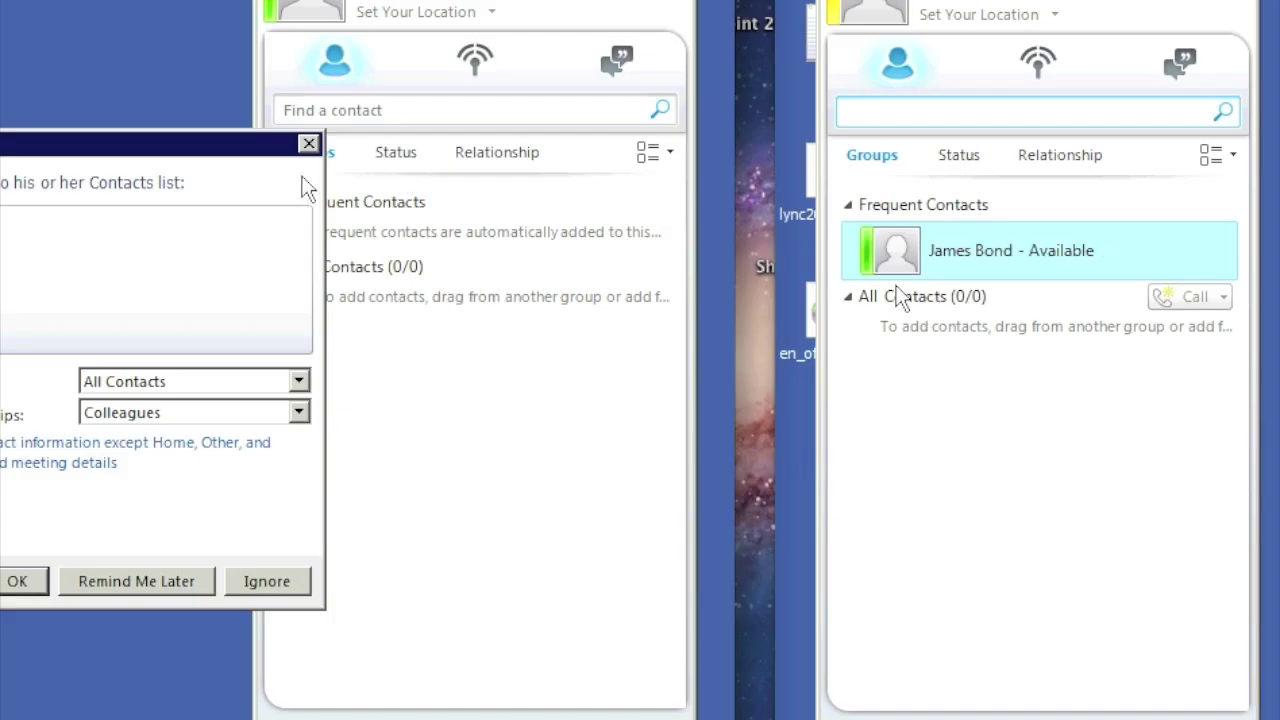
pyautogui.moveTo(280, 149); pyautogui.dragTo(628, 267)
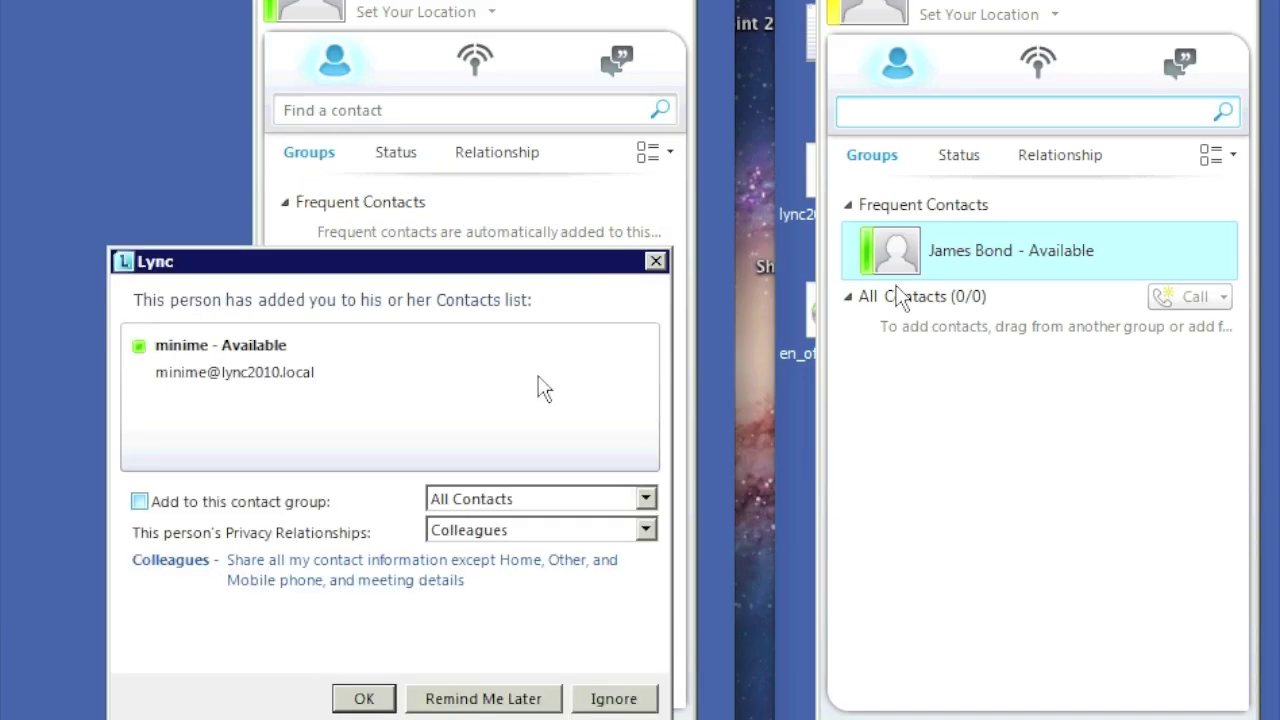
pyautogui.click(391, 698)
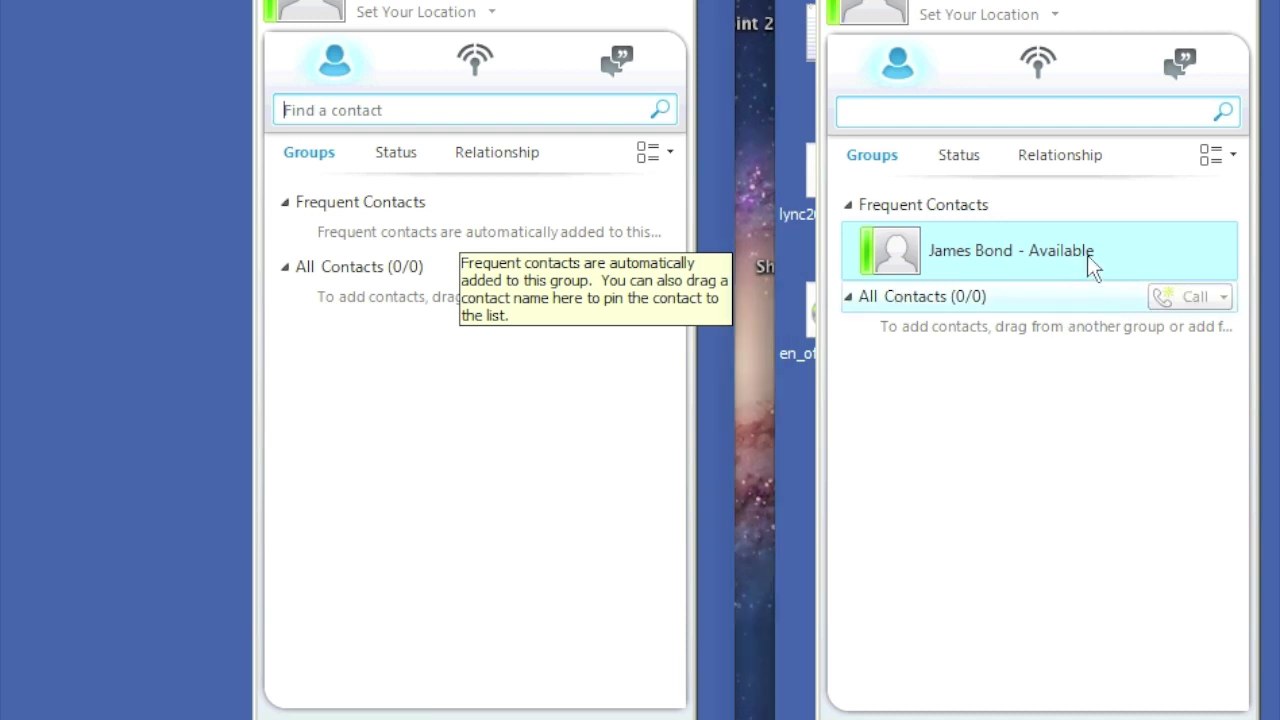
# Step: Open a conversation with the other user from Frequent Contacts and exchange 'hi' and 'hello'
pyautogui.moveTo(1087, 255)
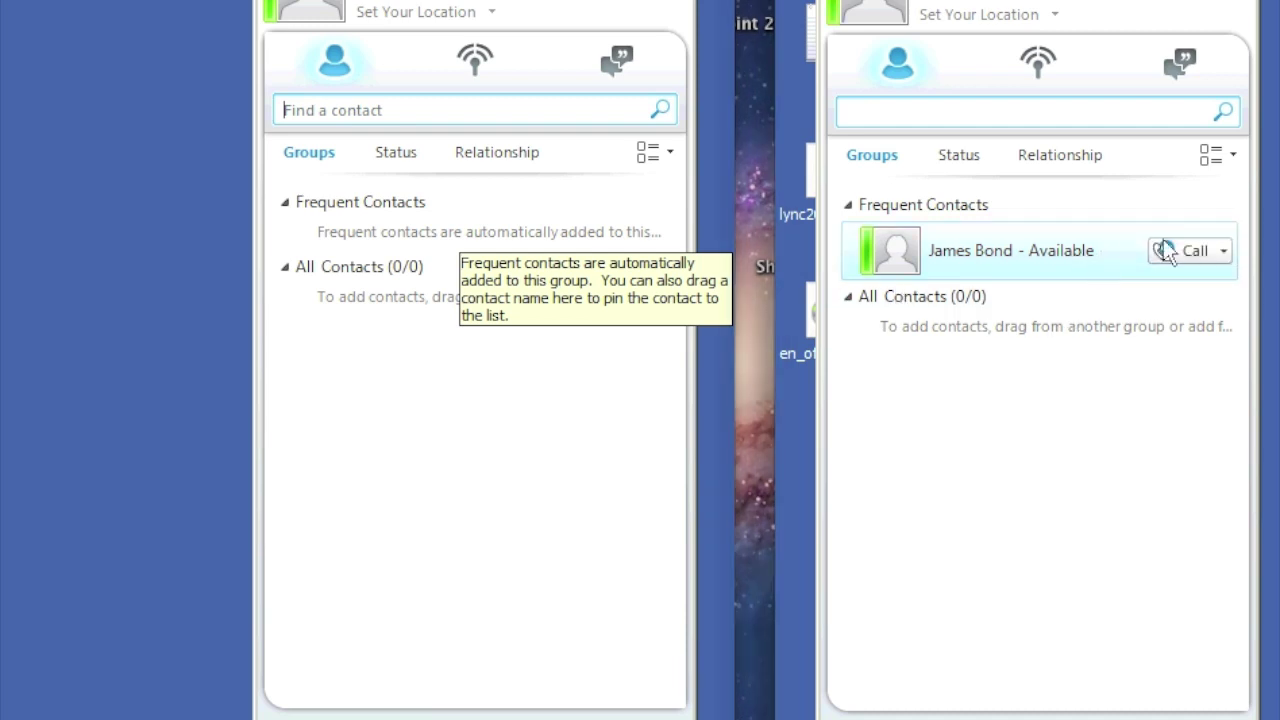
pyautogui.doubleClick(1098, 248)
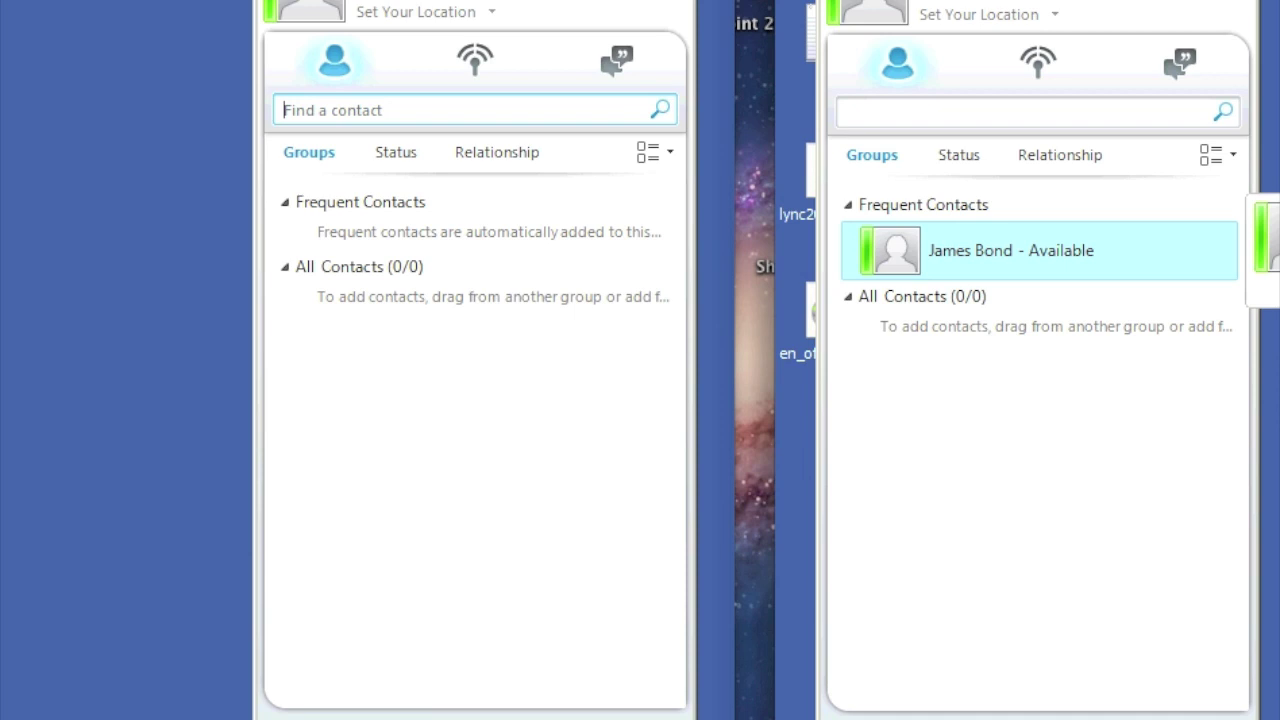
pyautogui.write('hi')
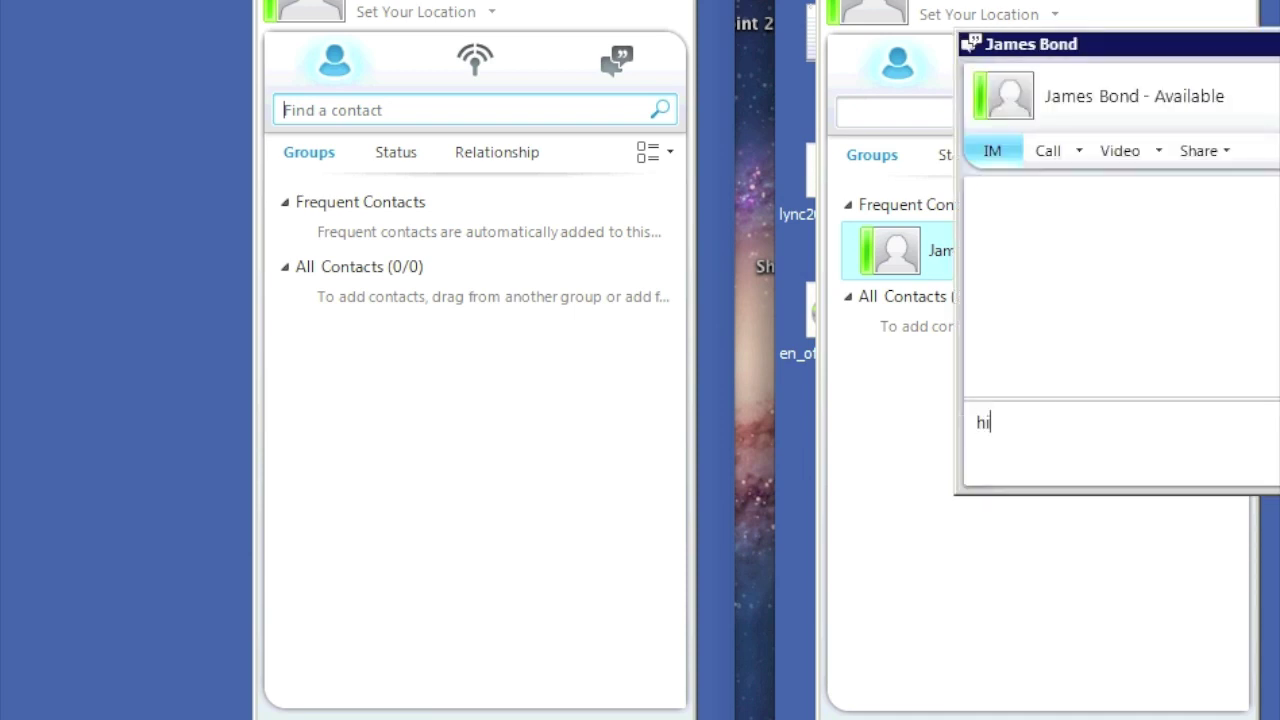
pyautogui.press('Return')
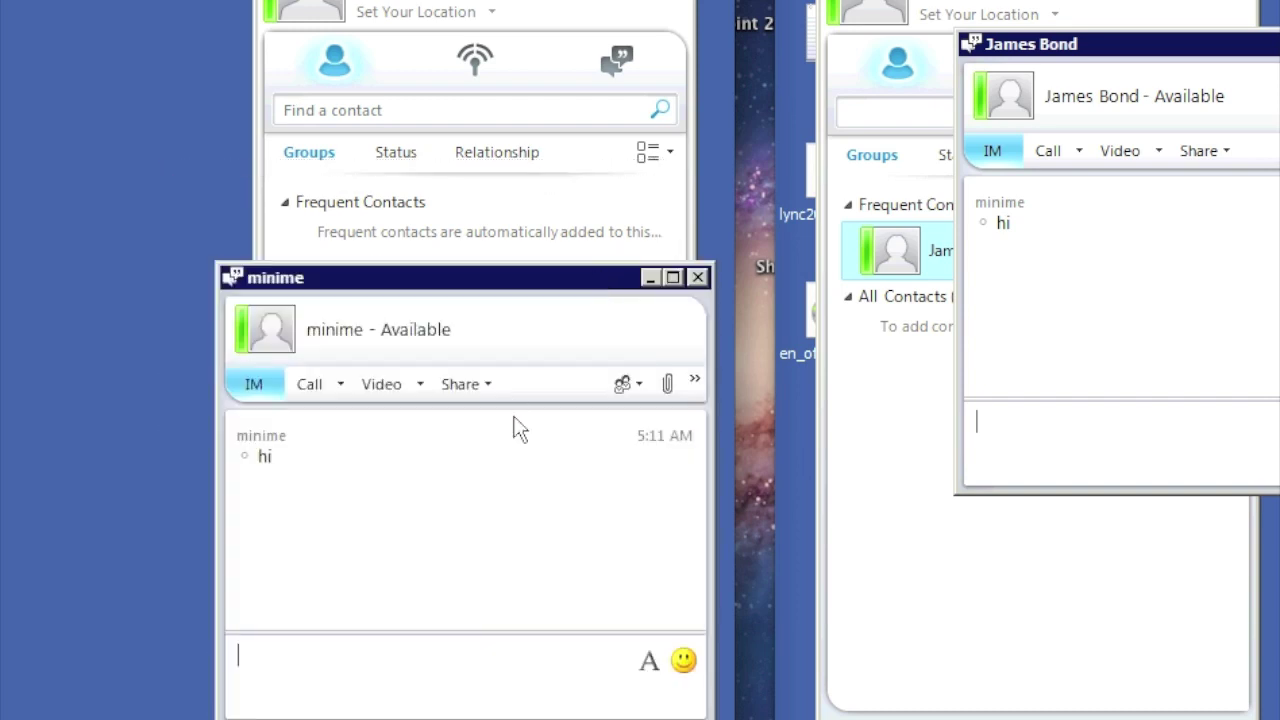
pyautogui.write('hello')
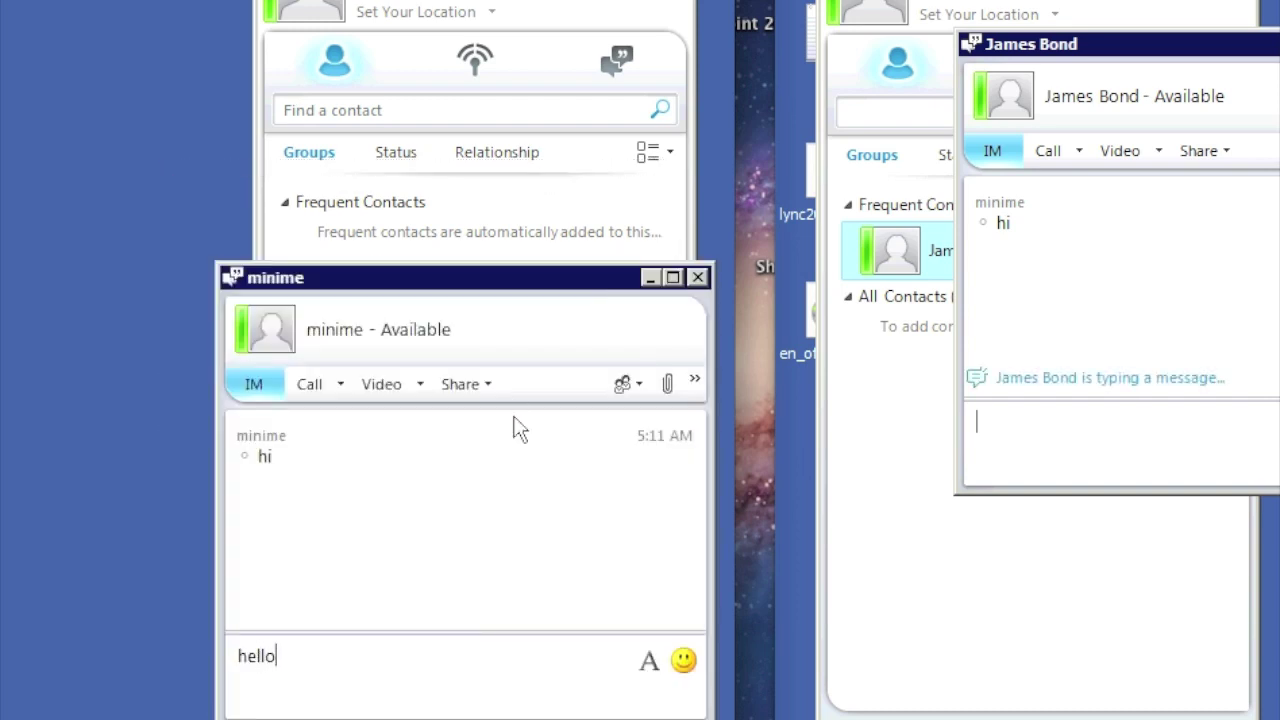
pyautogui.press('Return')
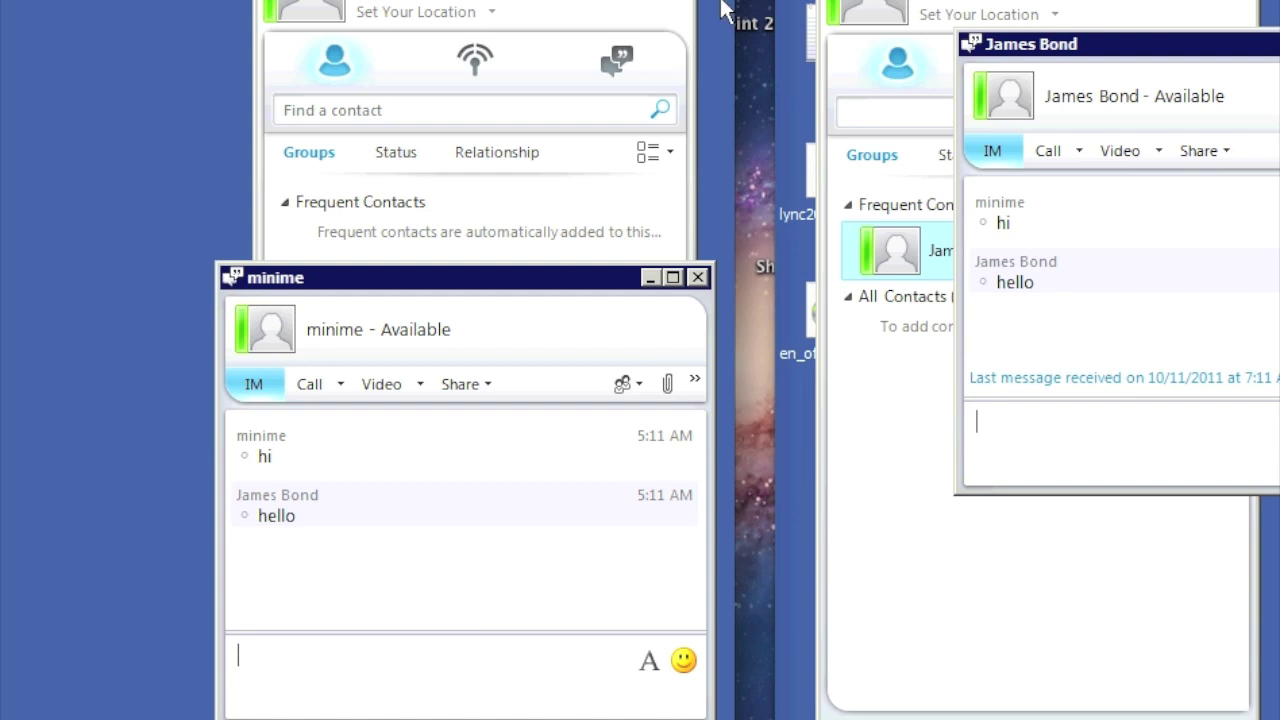
# Step: Bring the other user's chat window forward, reposition it, and send 'thanks for watching'
pyautogui.click(1000, 10)
pyautogui.press('Escape')
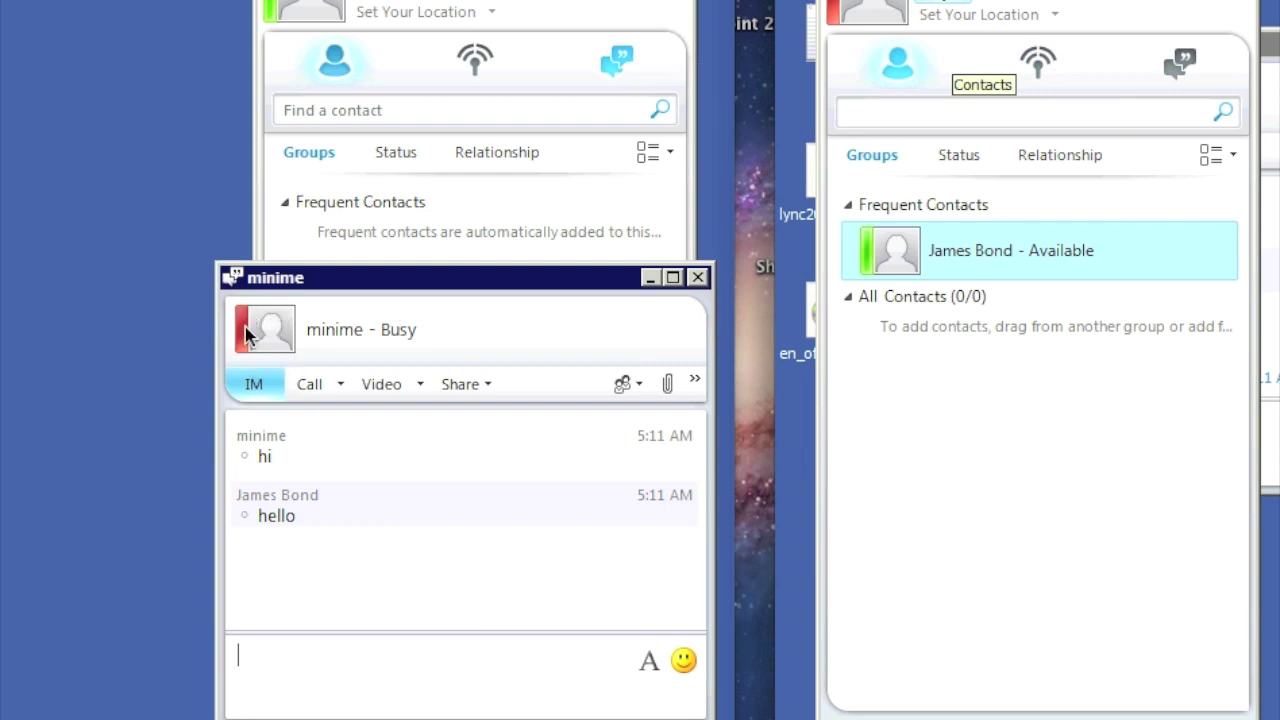
pyautogui.click(1272, 90)
pyautogui.moveTo(1148, 378); pyautogui.dragTo(1252, 316)
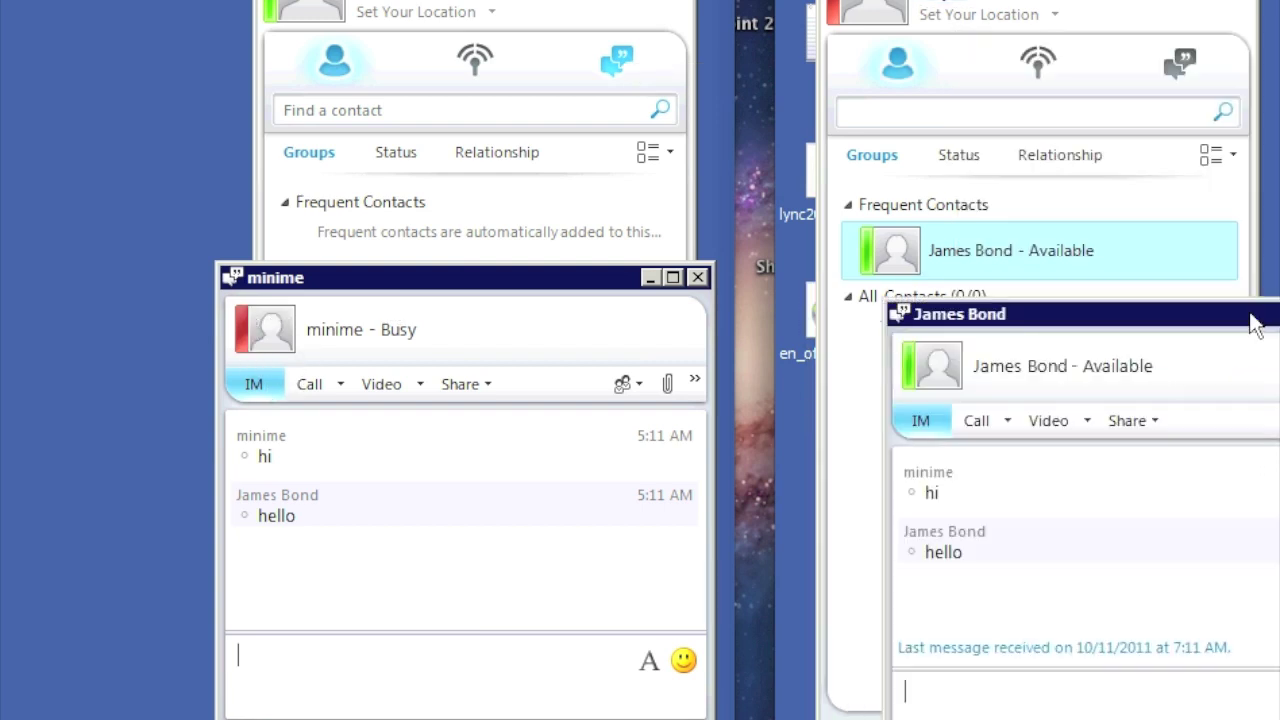
pyautogui.write('than')
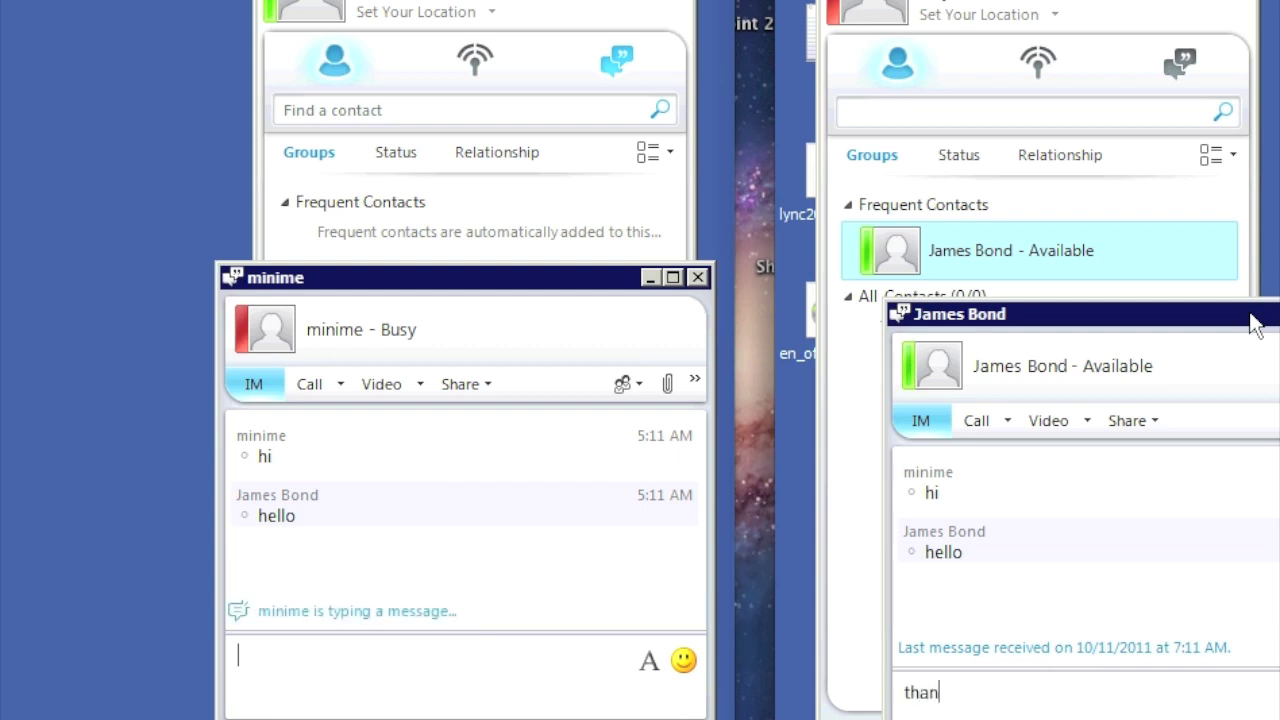
pyautogui.write('ks for watching')
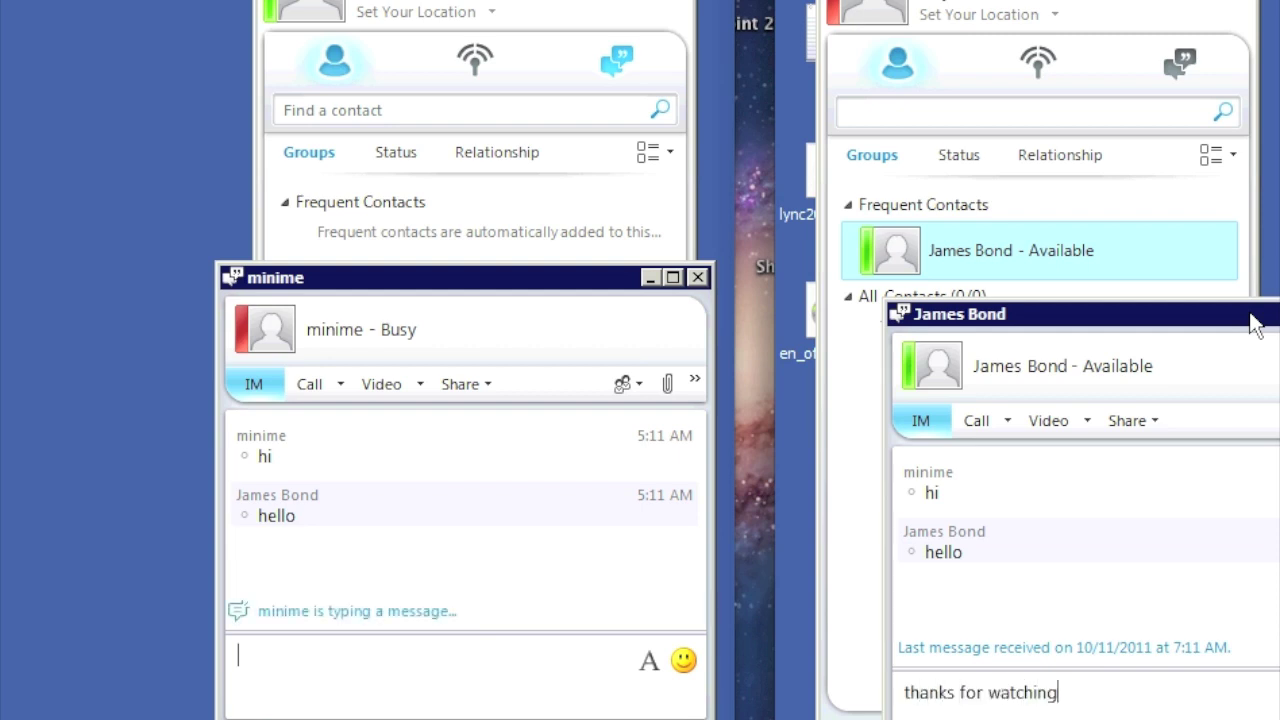
pyautogui.press('Return')
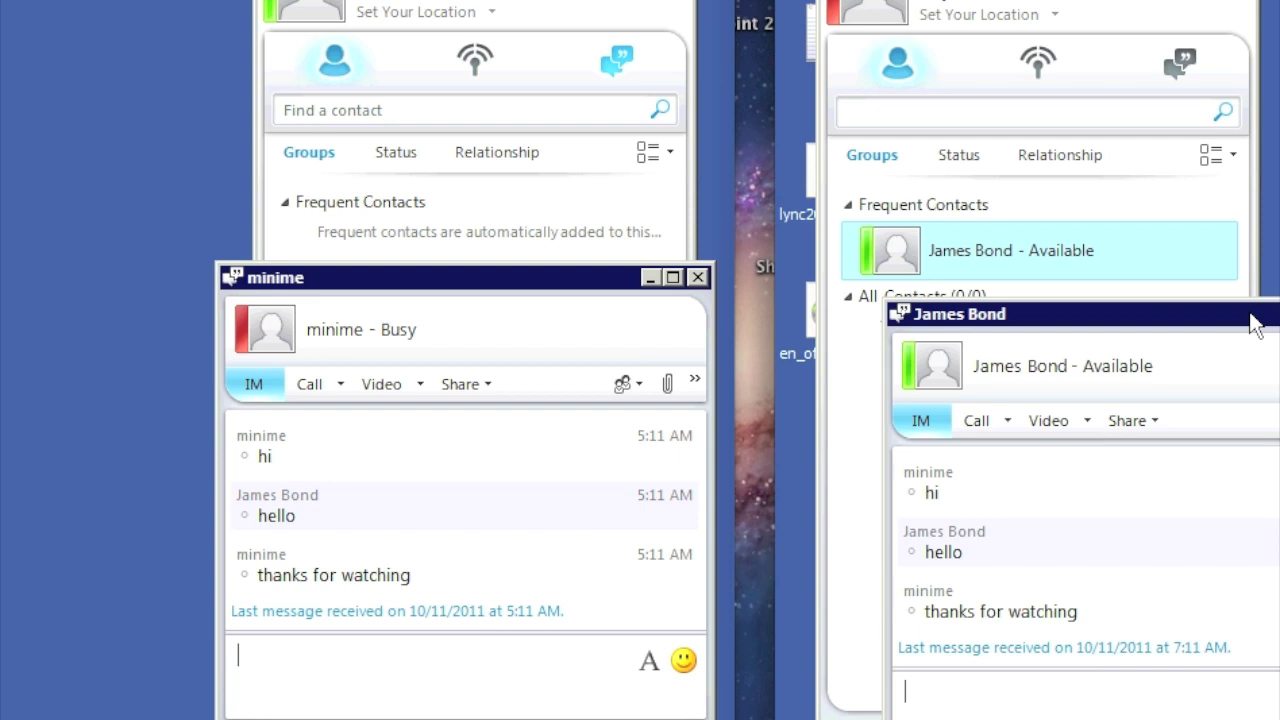
# Step: Send 'yeah', then reply 'thats right, thanks for watching guys! enjoy'
pyautogui.write('yeah')
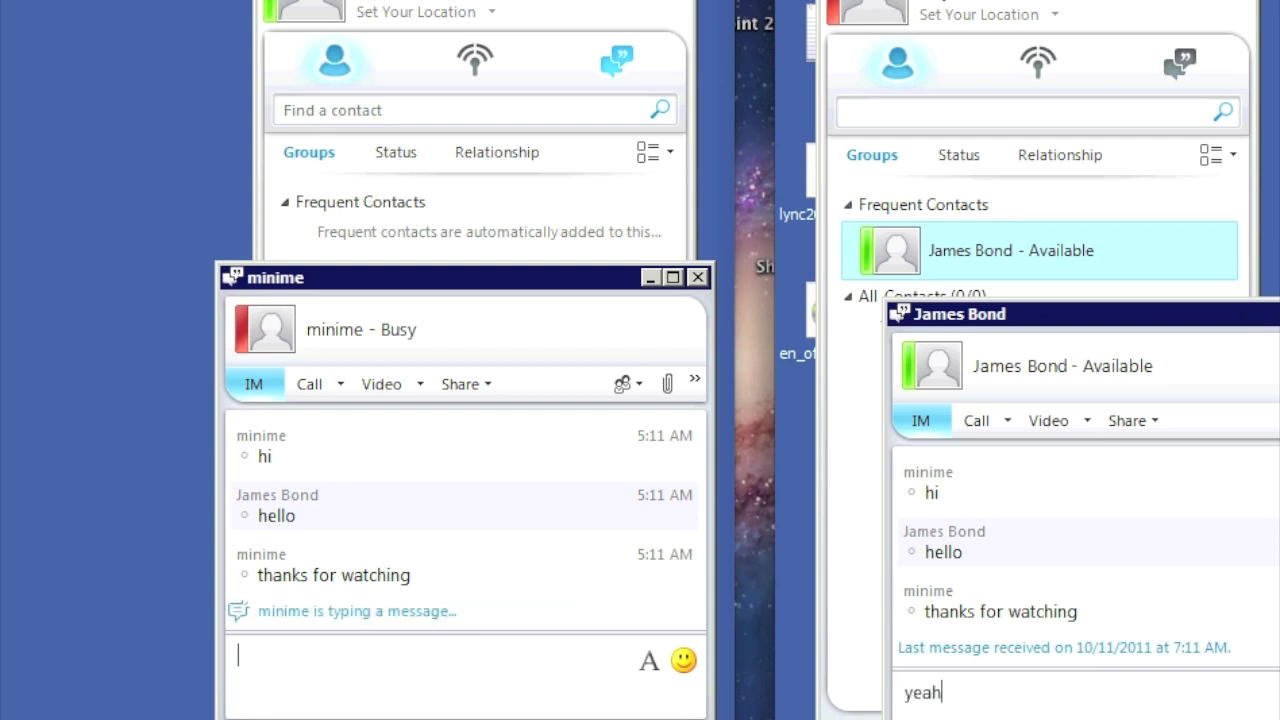
pyautogui.press('Return')
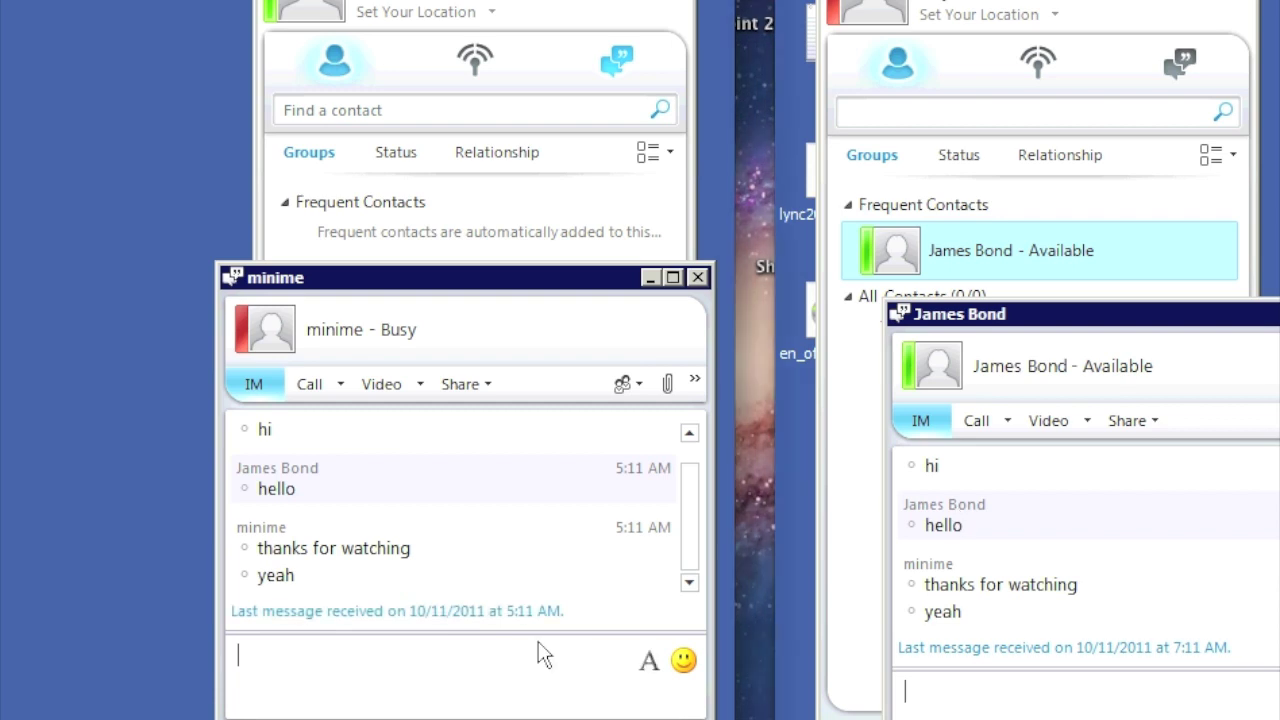
pyautogui.write('thats r')
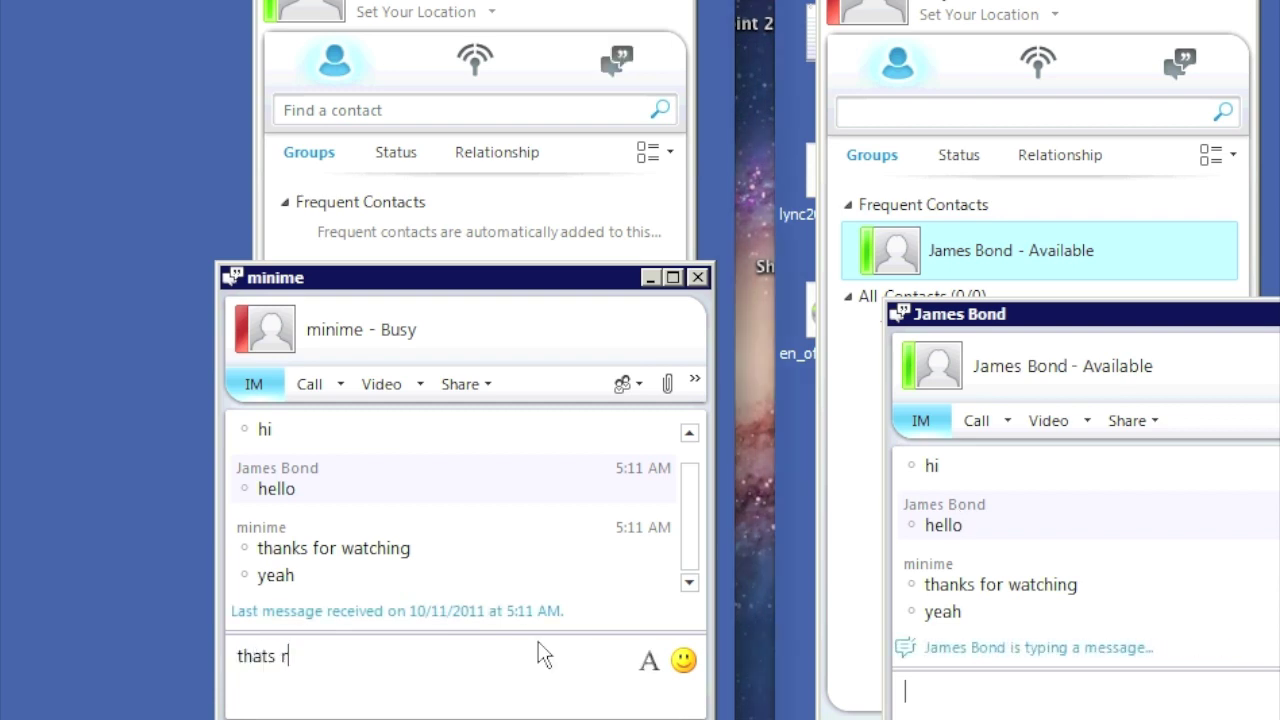
pyautogui.write('ight, thaks')
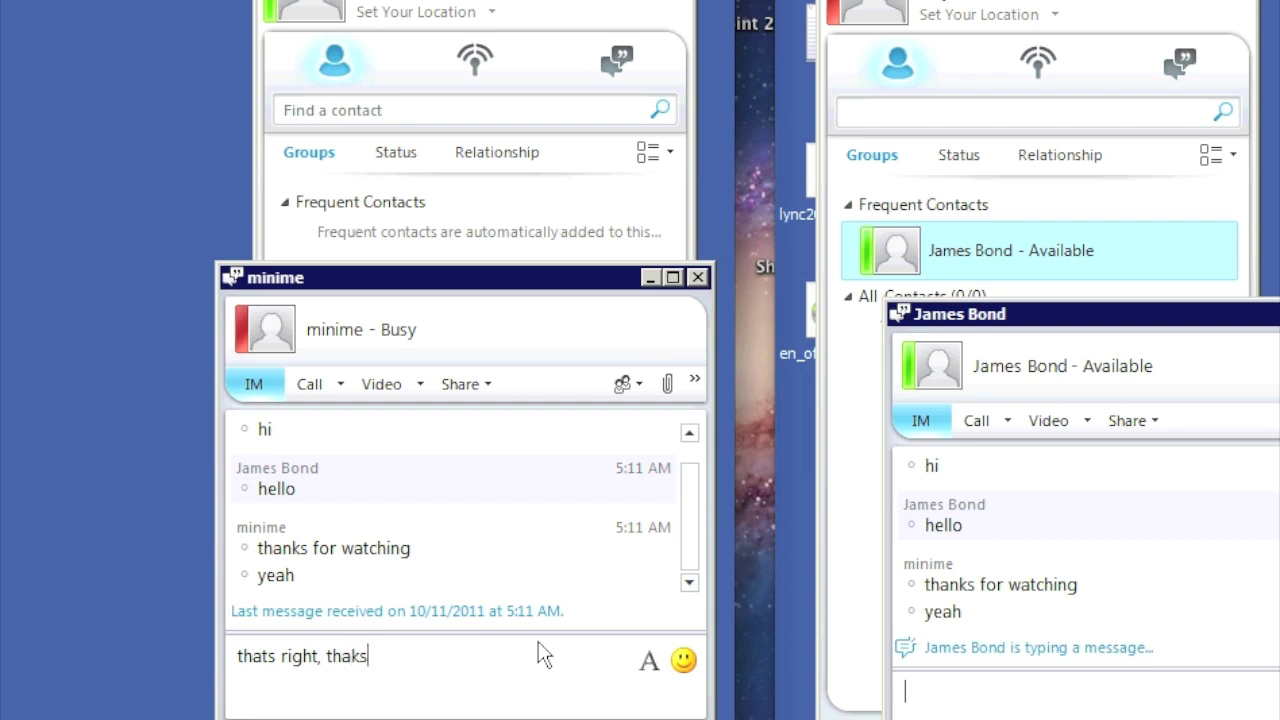
pyautogui.press('BackSpace')
pyautogui.press('BackSpace')
pyautogui.press('BackSpace')
pyautogui.write('nks for watching guys! enjoy')
pyautogui.press('Return')
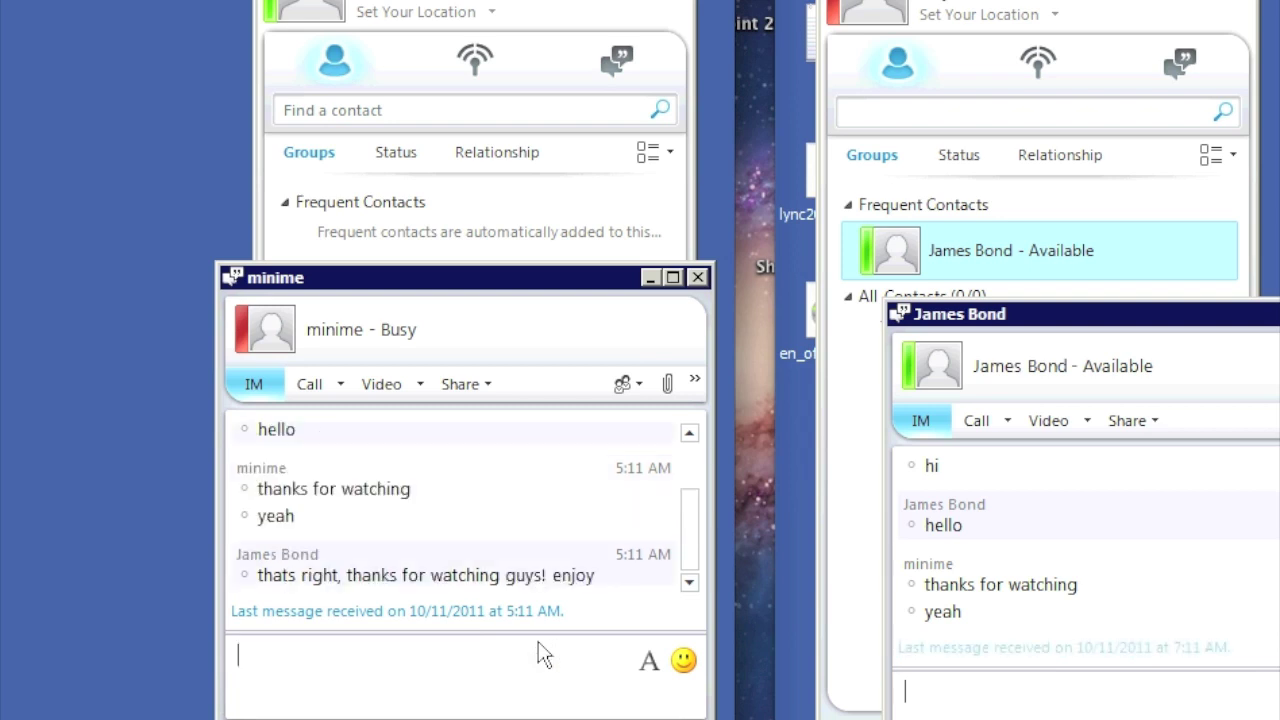